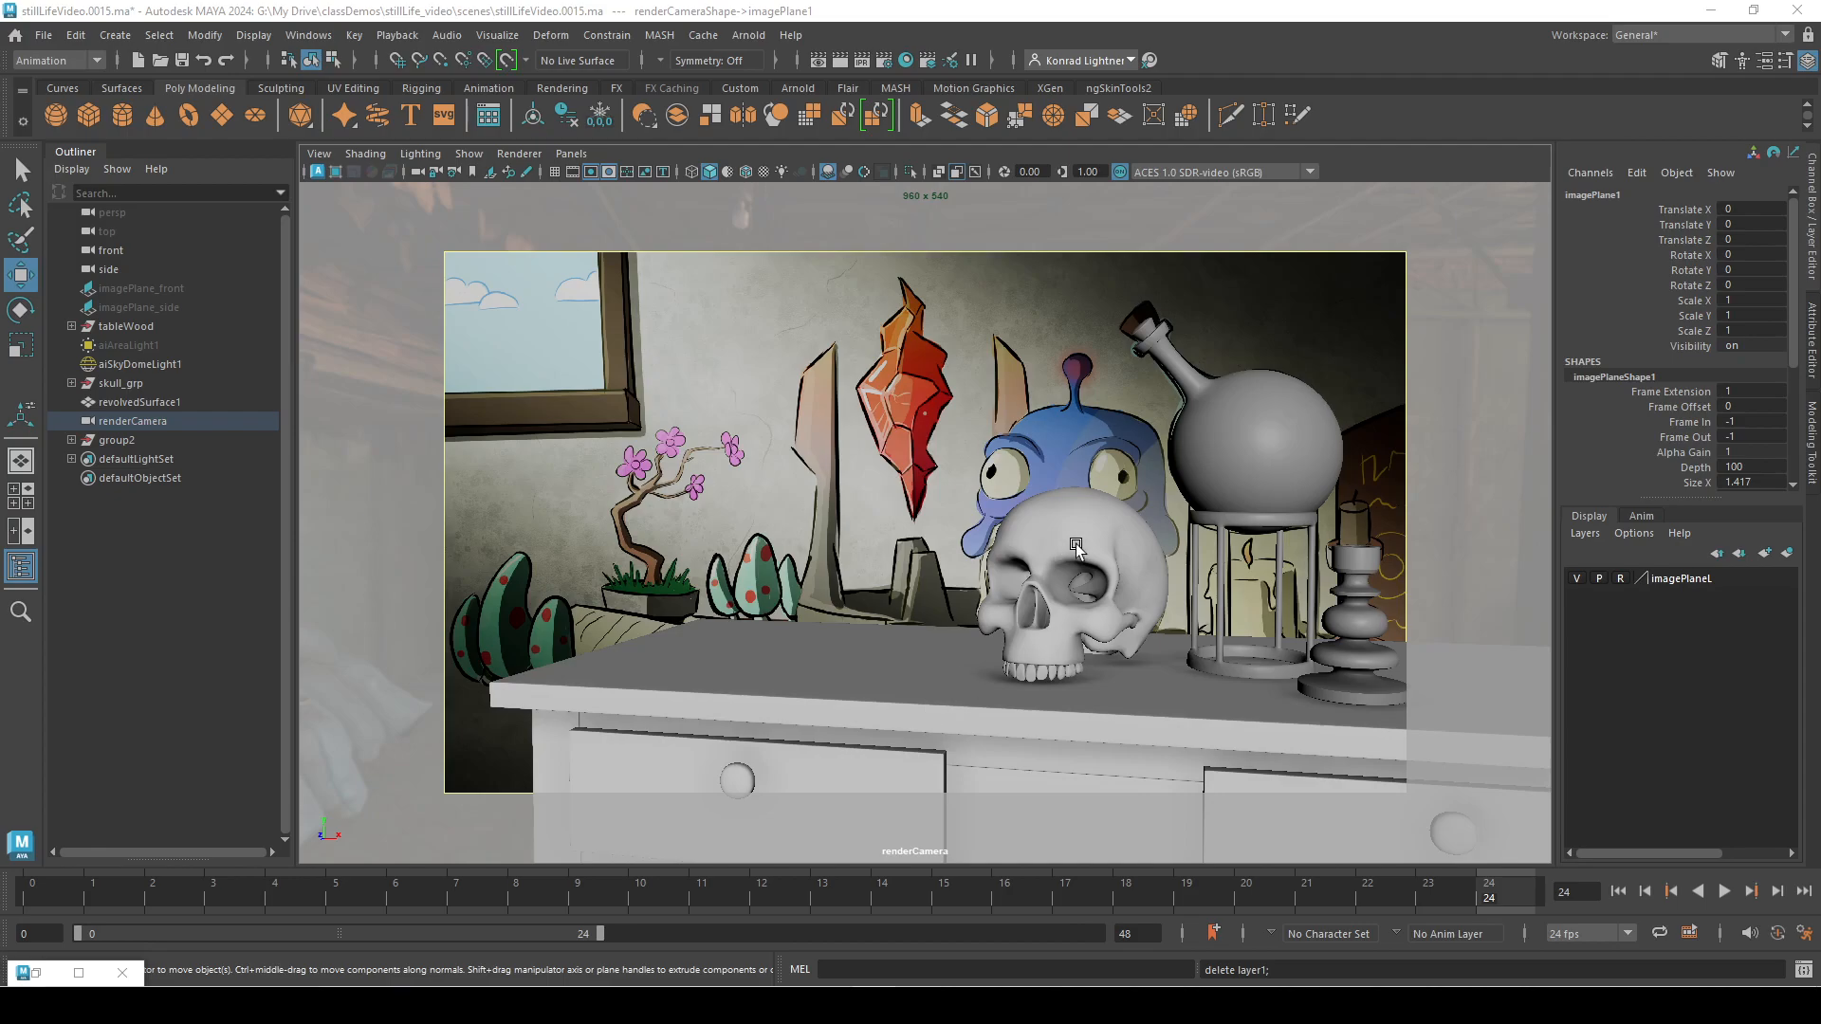
# Step: Add the skull, its teeth and the table to a new display layer named stuffL
pyautogui.click(1078, 539)
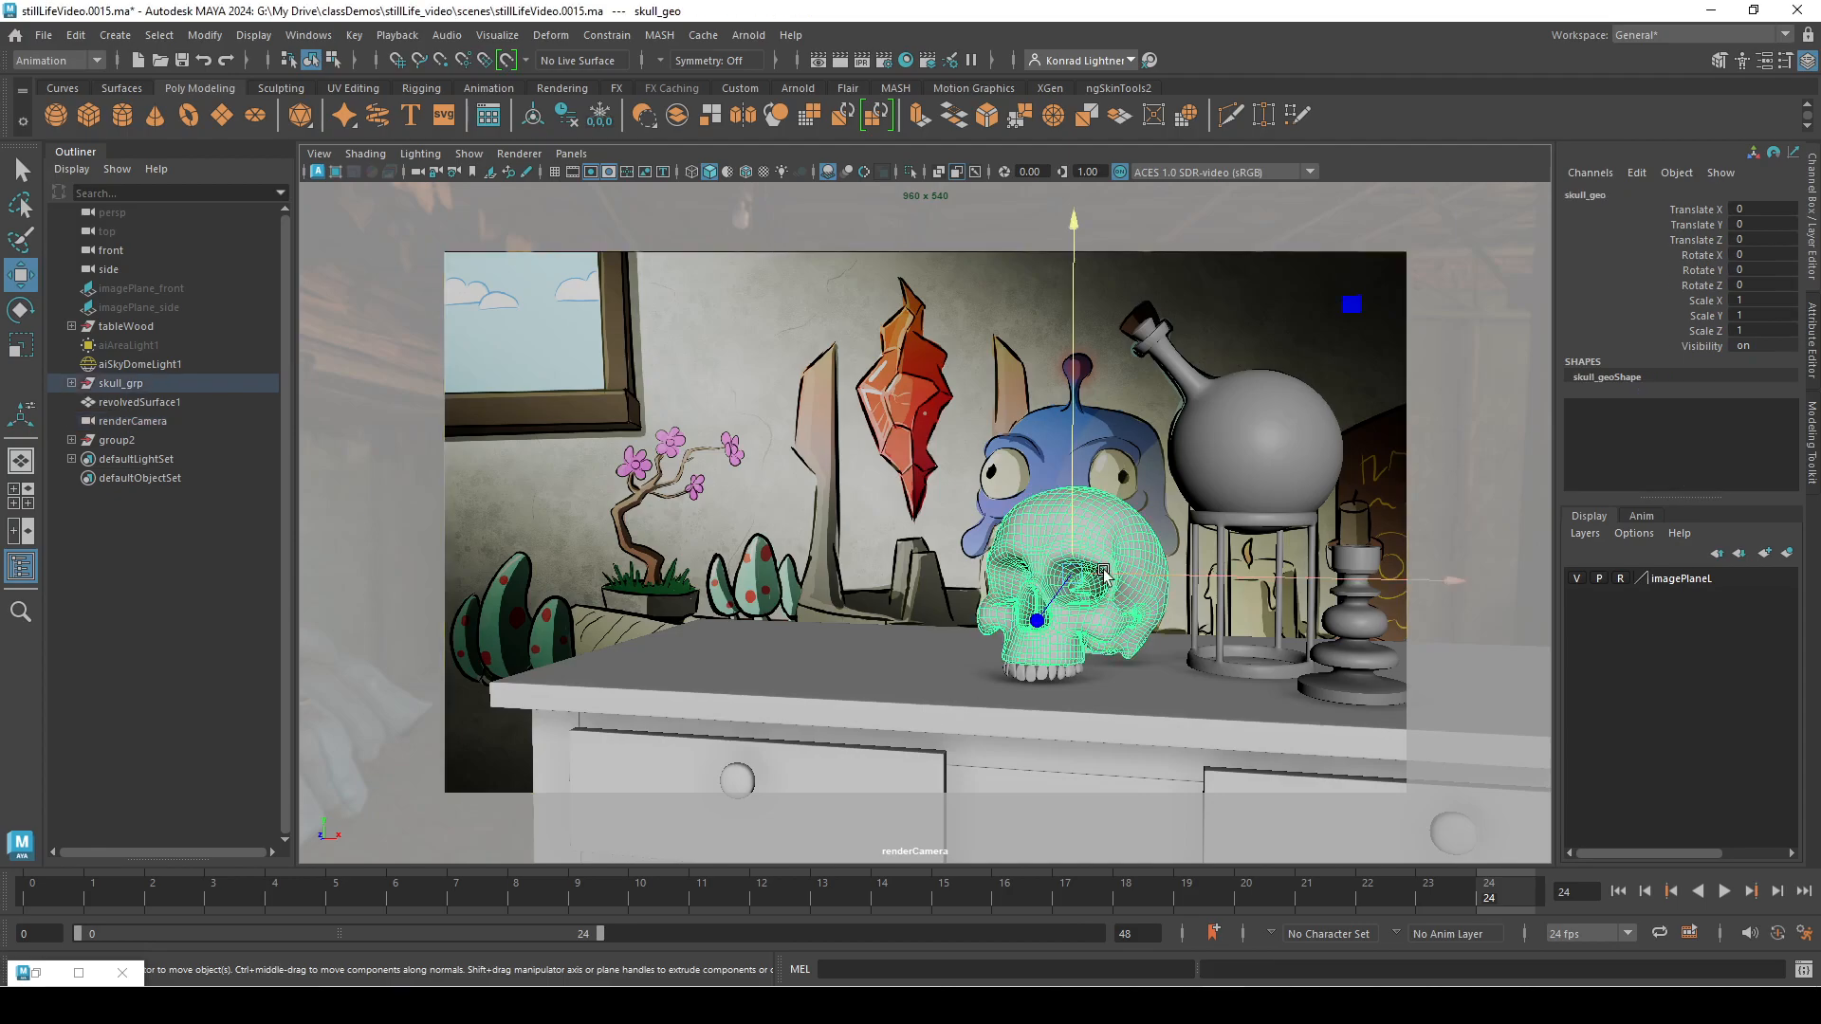
pyautogui.click(1037, 685)
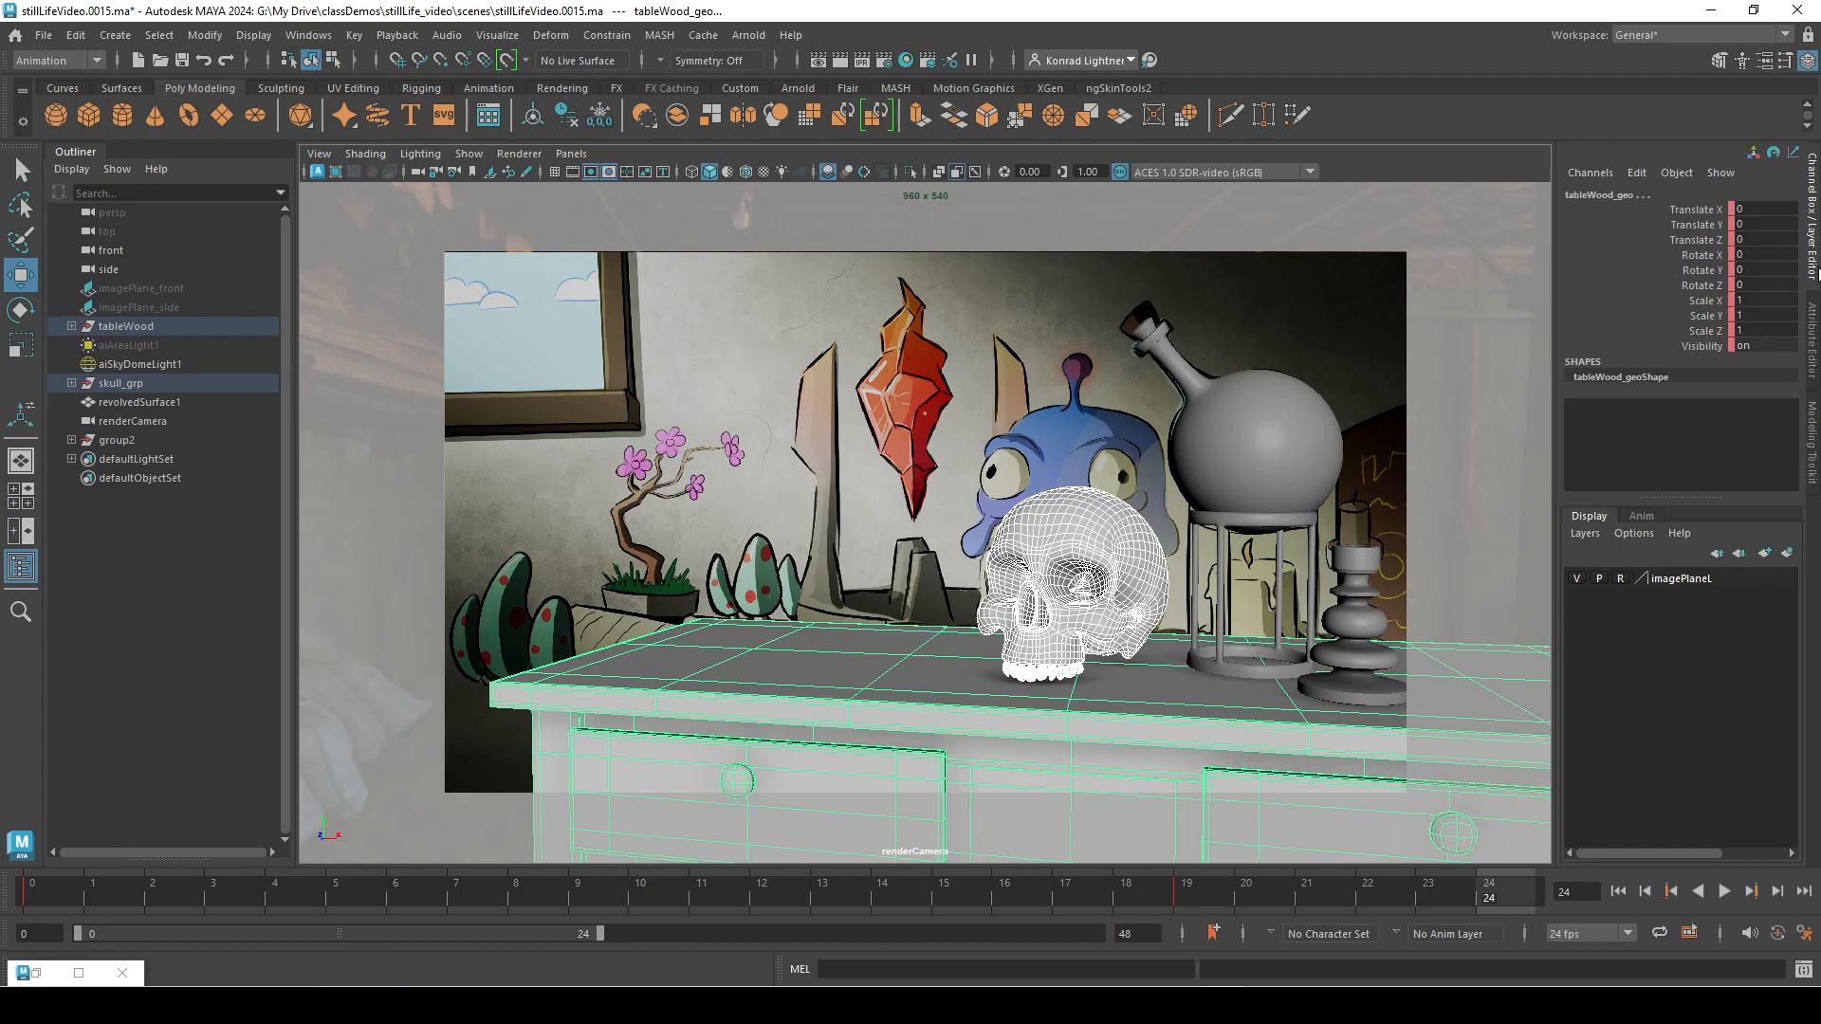
pyautogui.click(1766, 554)
pyautogui.click(1665, 589)
pyautogui.rightClick(1676, 588)
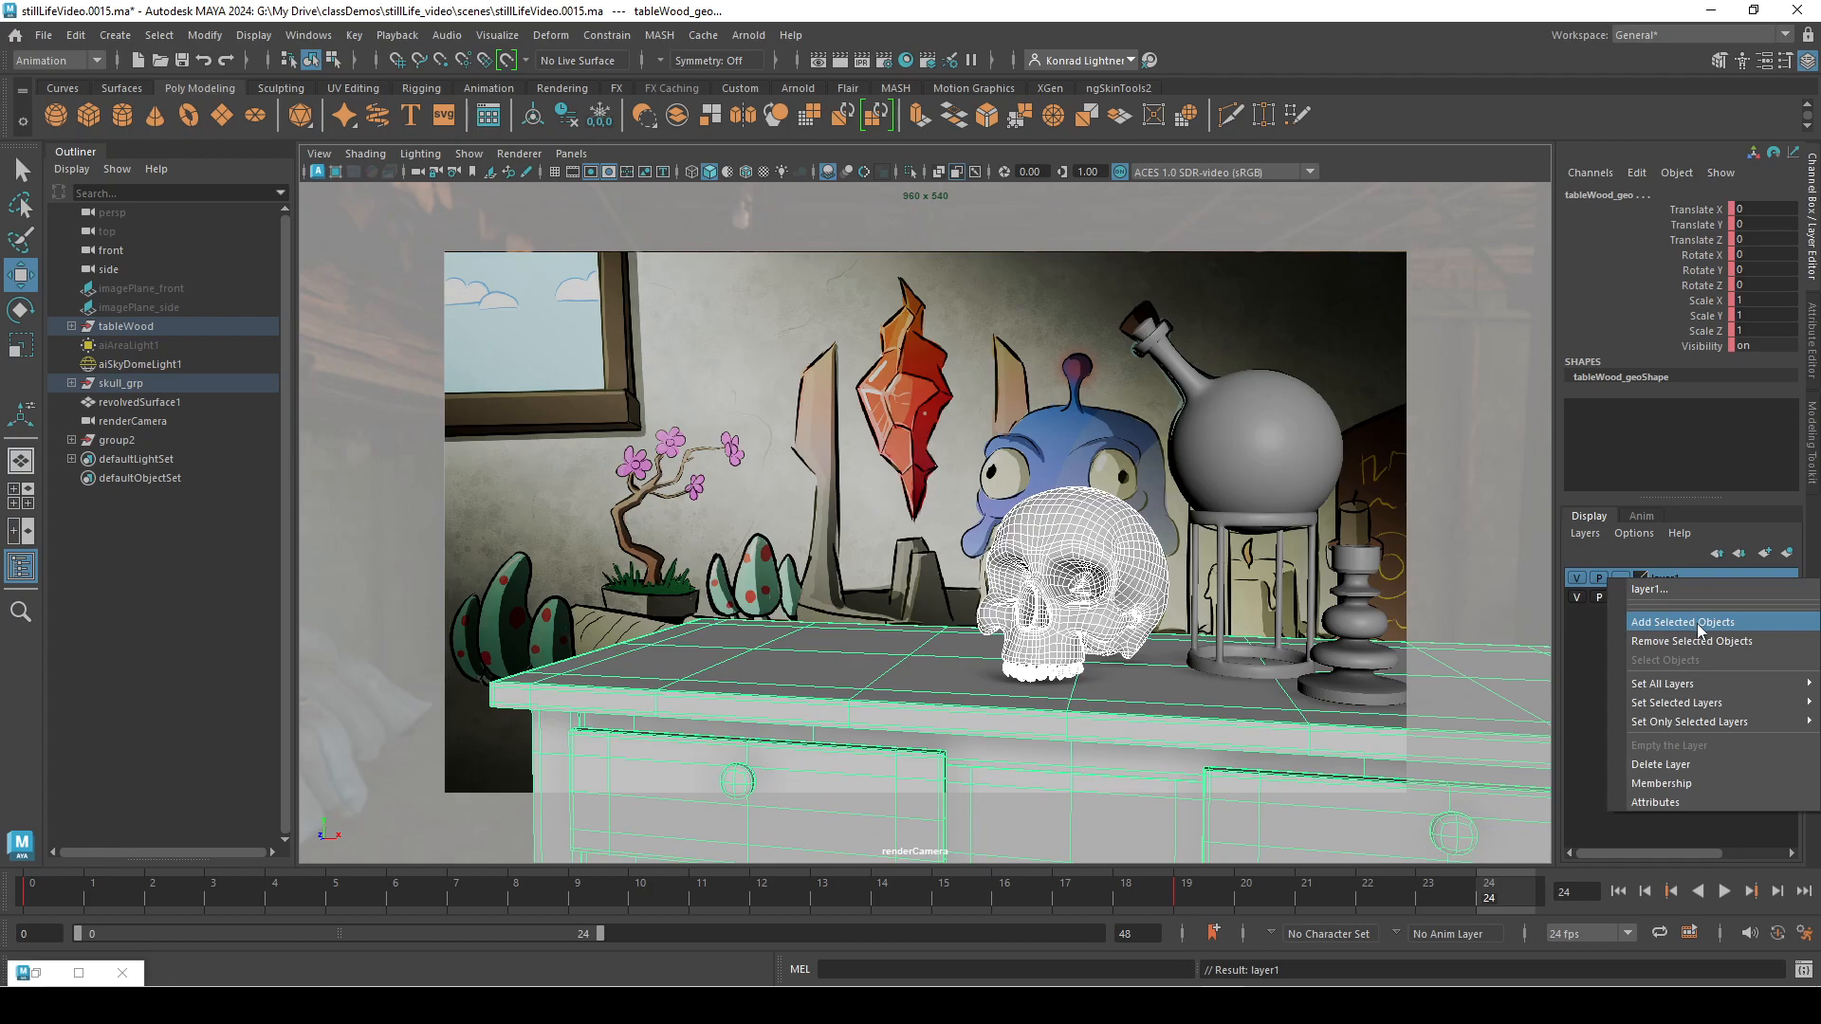
pyautogui.click(1698, 624)
pyautogui.doubleClick(1681, 580)
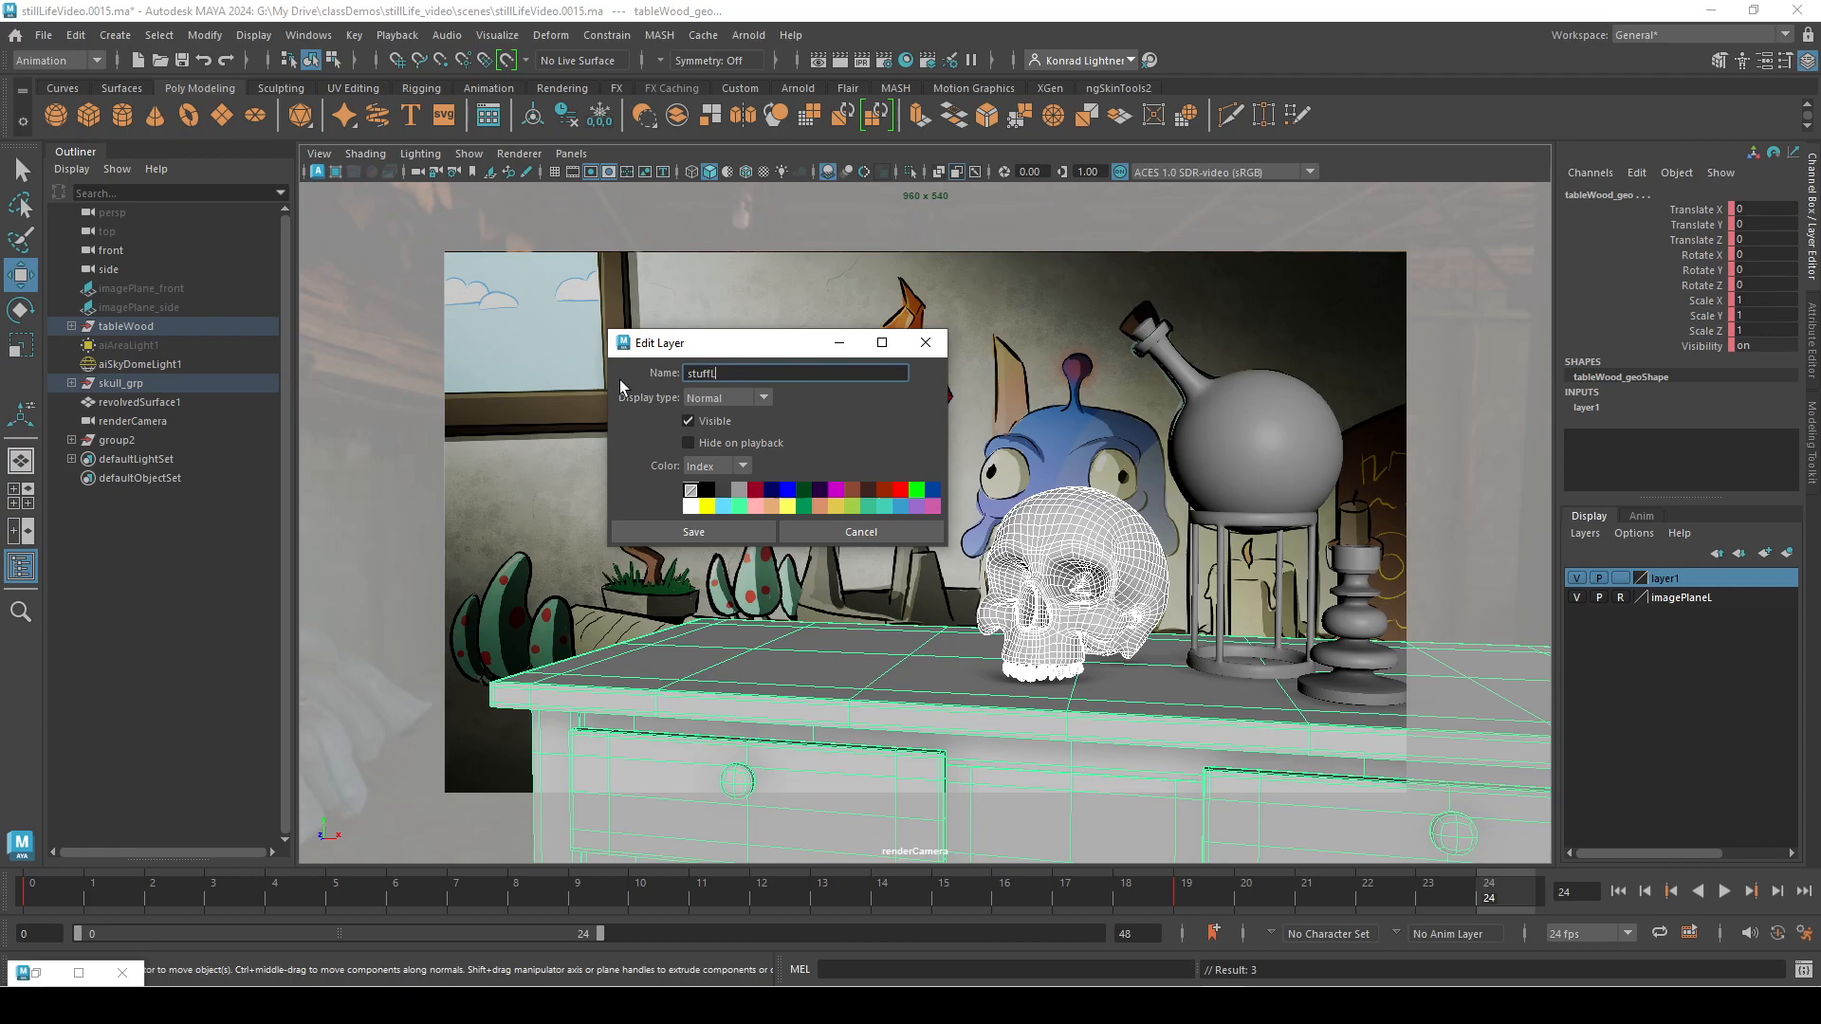
pyautogui.click(695, 532)
# Step: Toggle the stuffL layer's visibility off and on to check which objects it controls
pyautogui.click(1577, 578)
pyautogui.click(1576, 577)
pyautogui.click(1576, 578)
pyautogui.click(1577, 578)
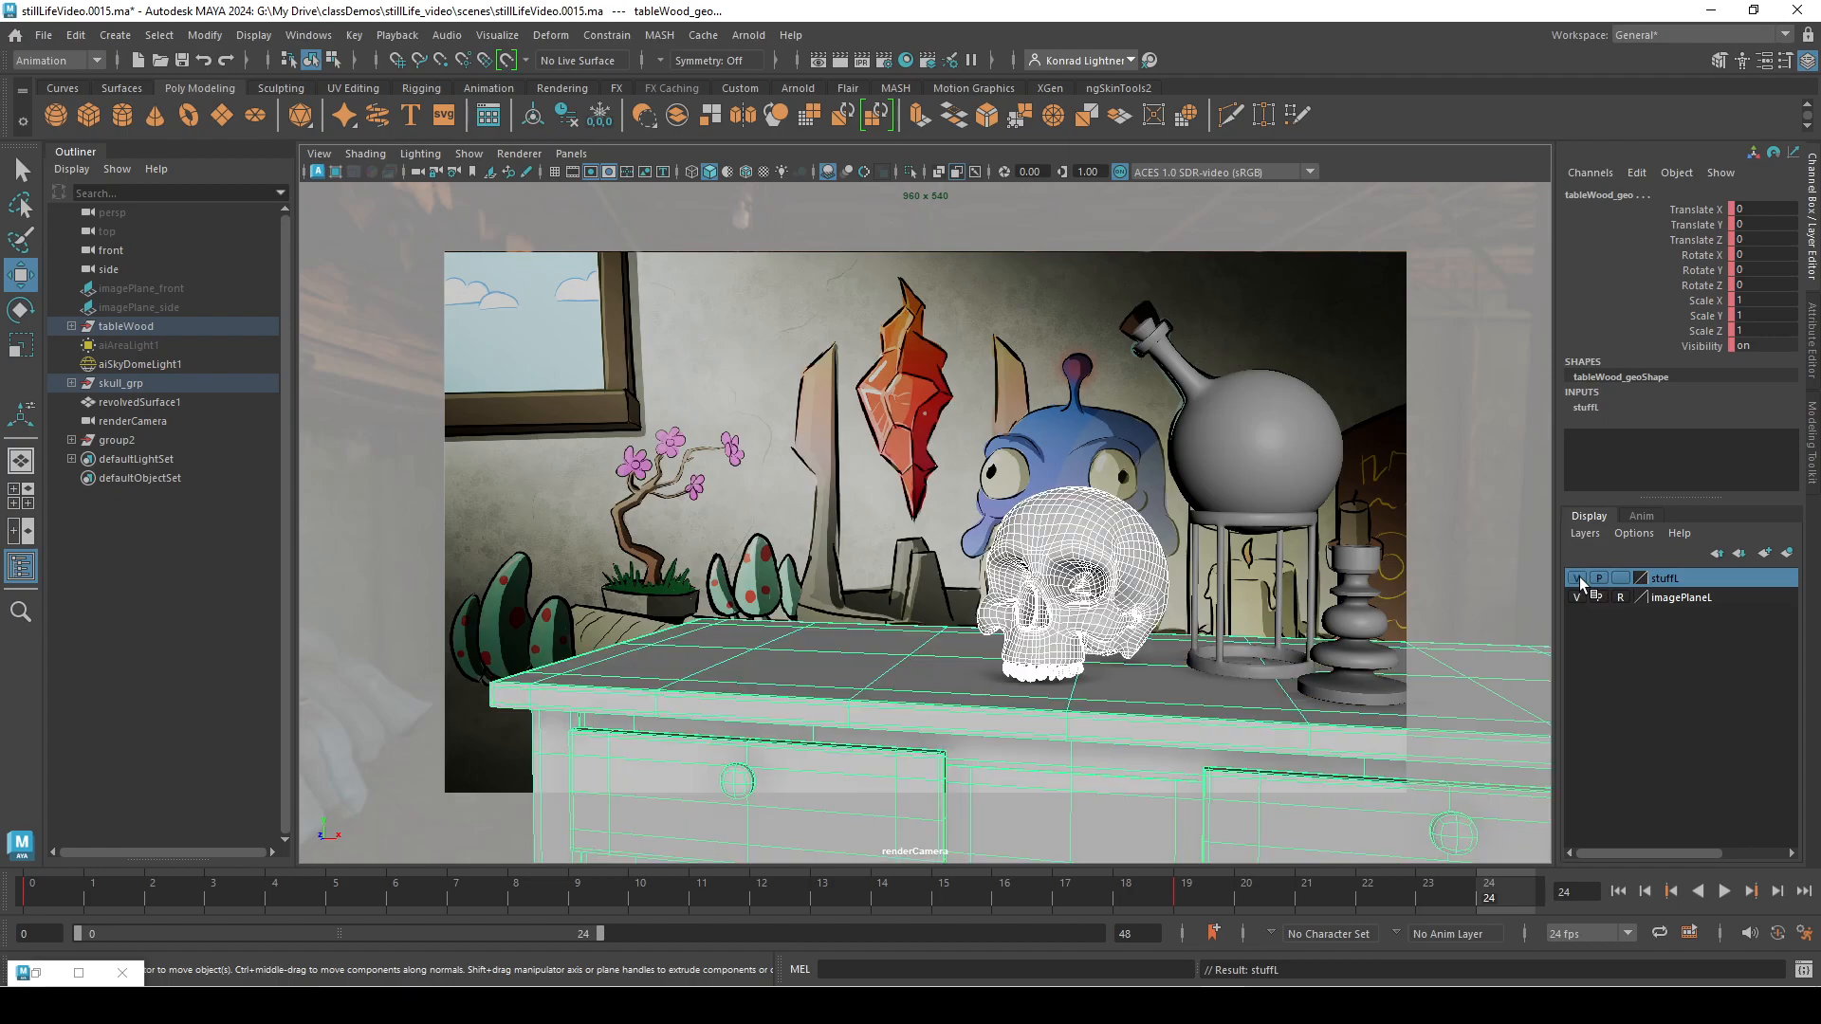
pyautogui.click(1576, 578)
pyautogui.click(1577, 577)
# Step: Try the stuffL layer as Template, test selecting its objects, and set its display type to Reference
pyautogui.click(1621, 579)
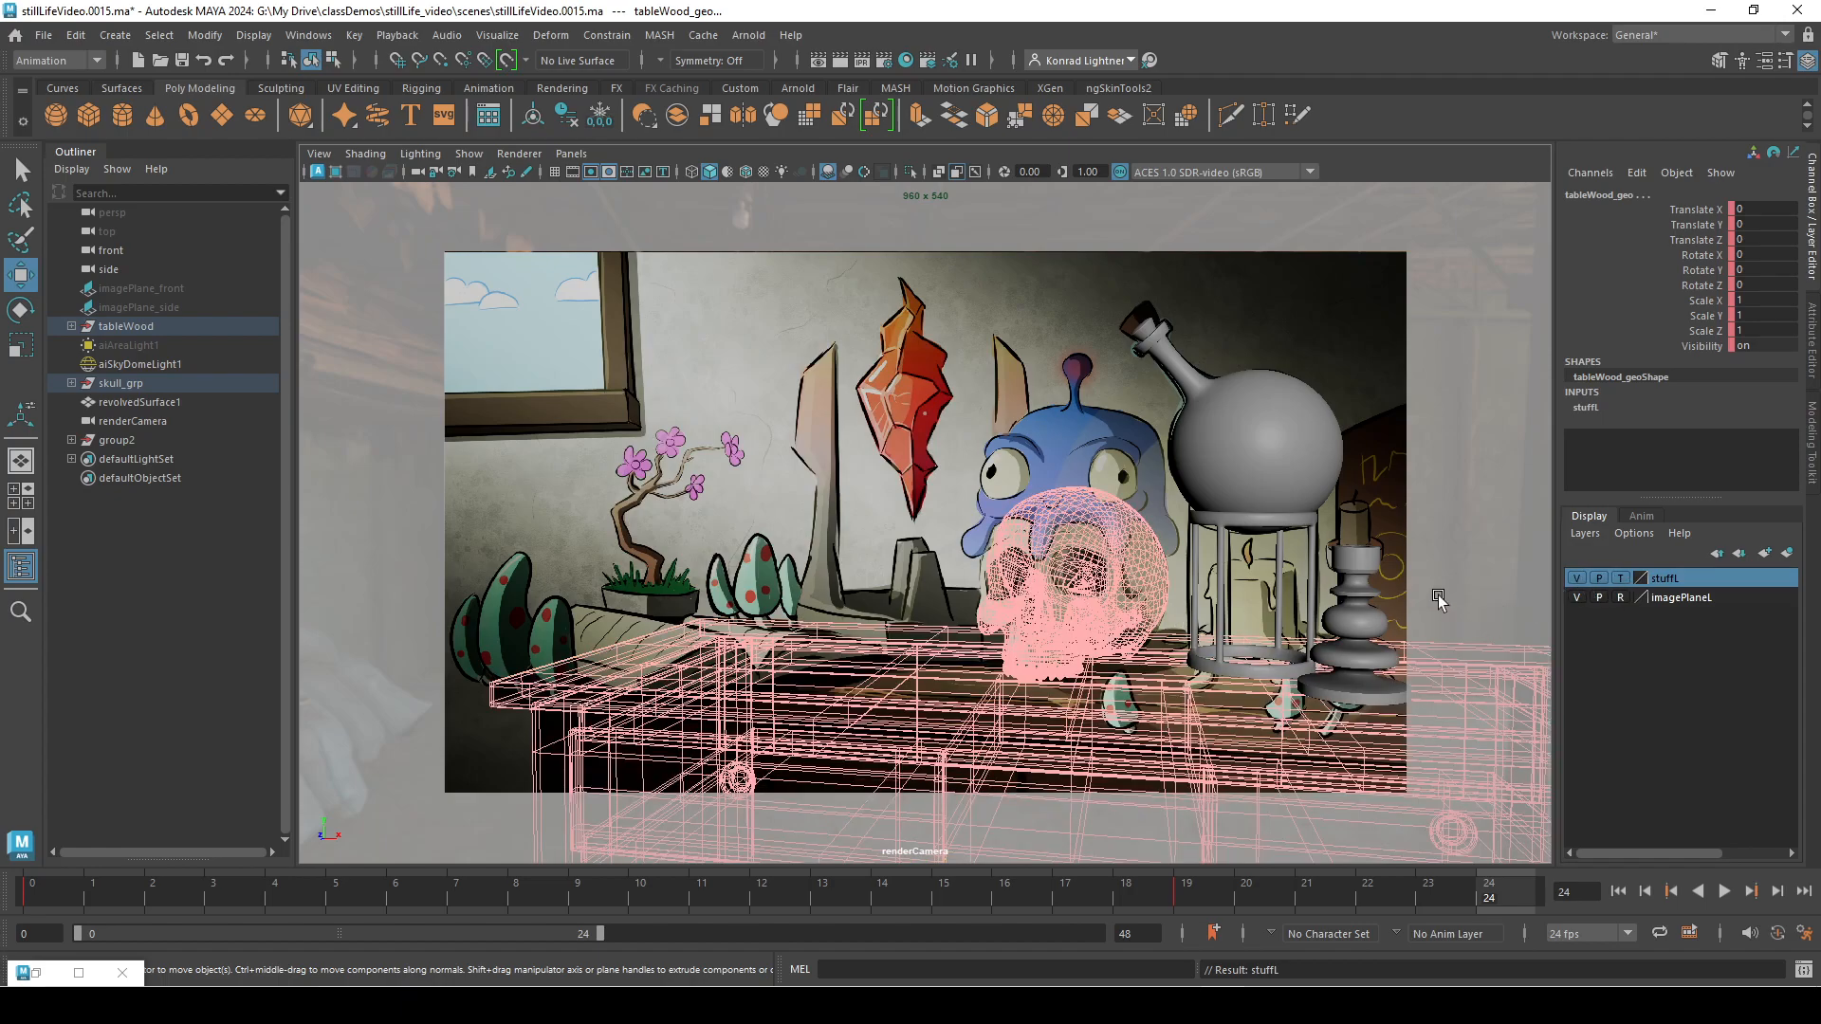
pyautogui.click(1409, 573)
pyautogui.click(953, 694)
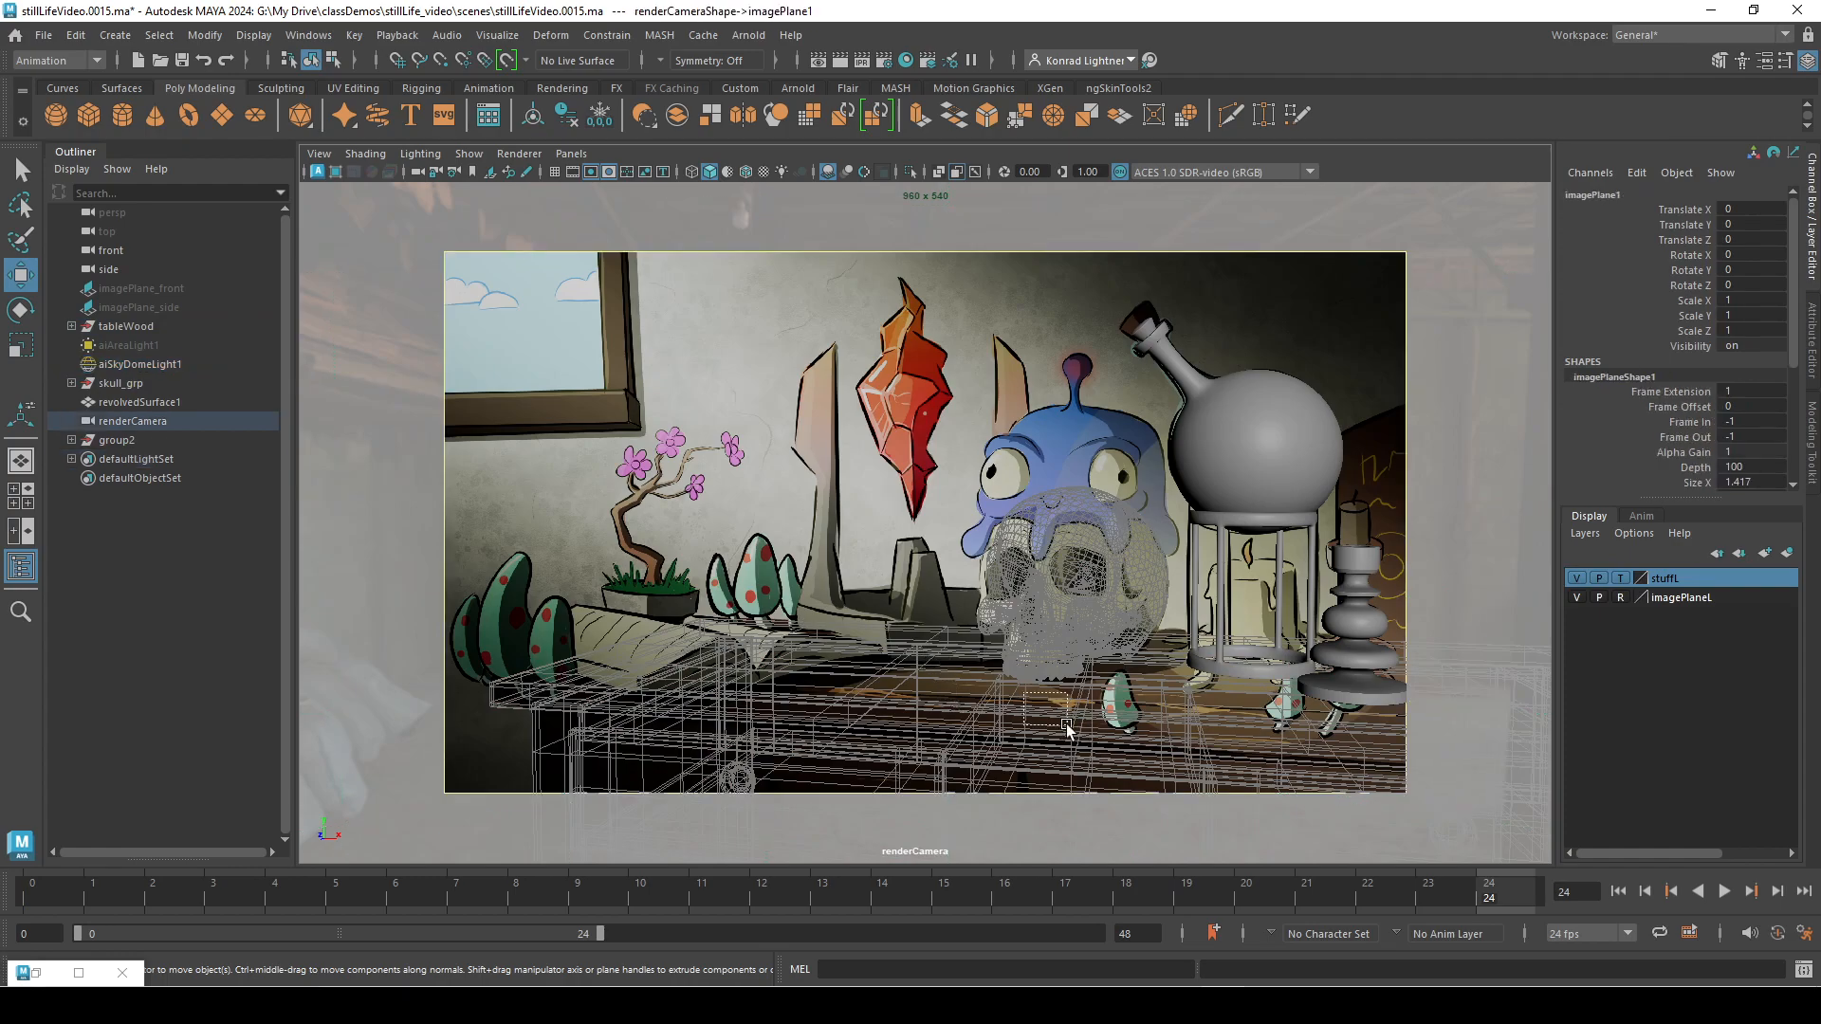
pyautogui.click(1621, 579)
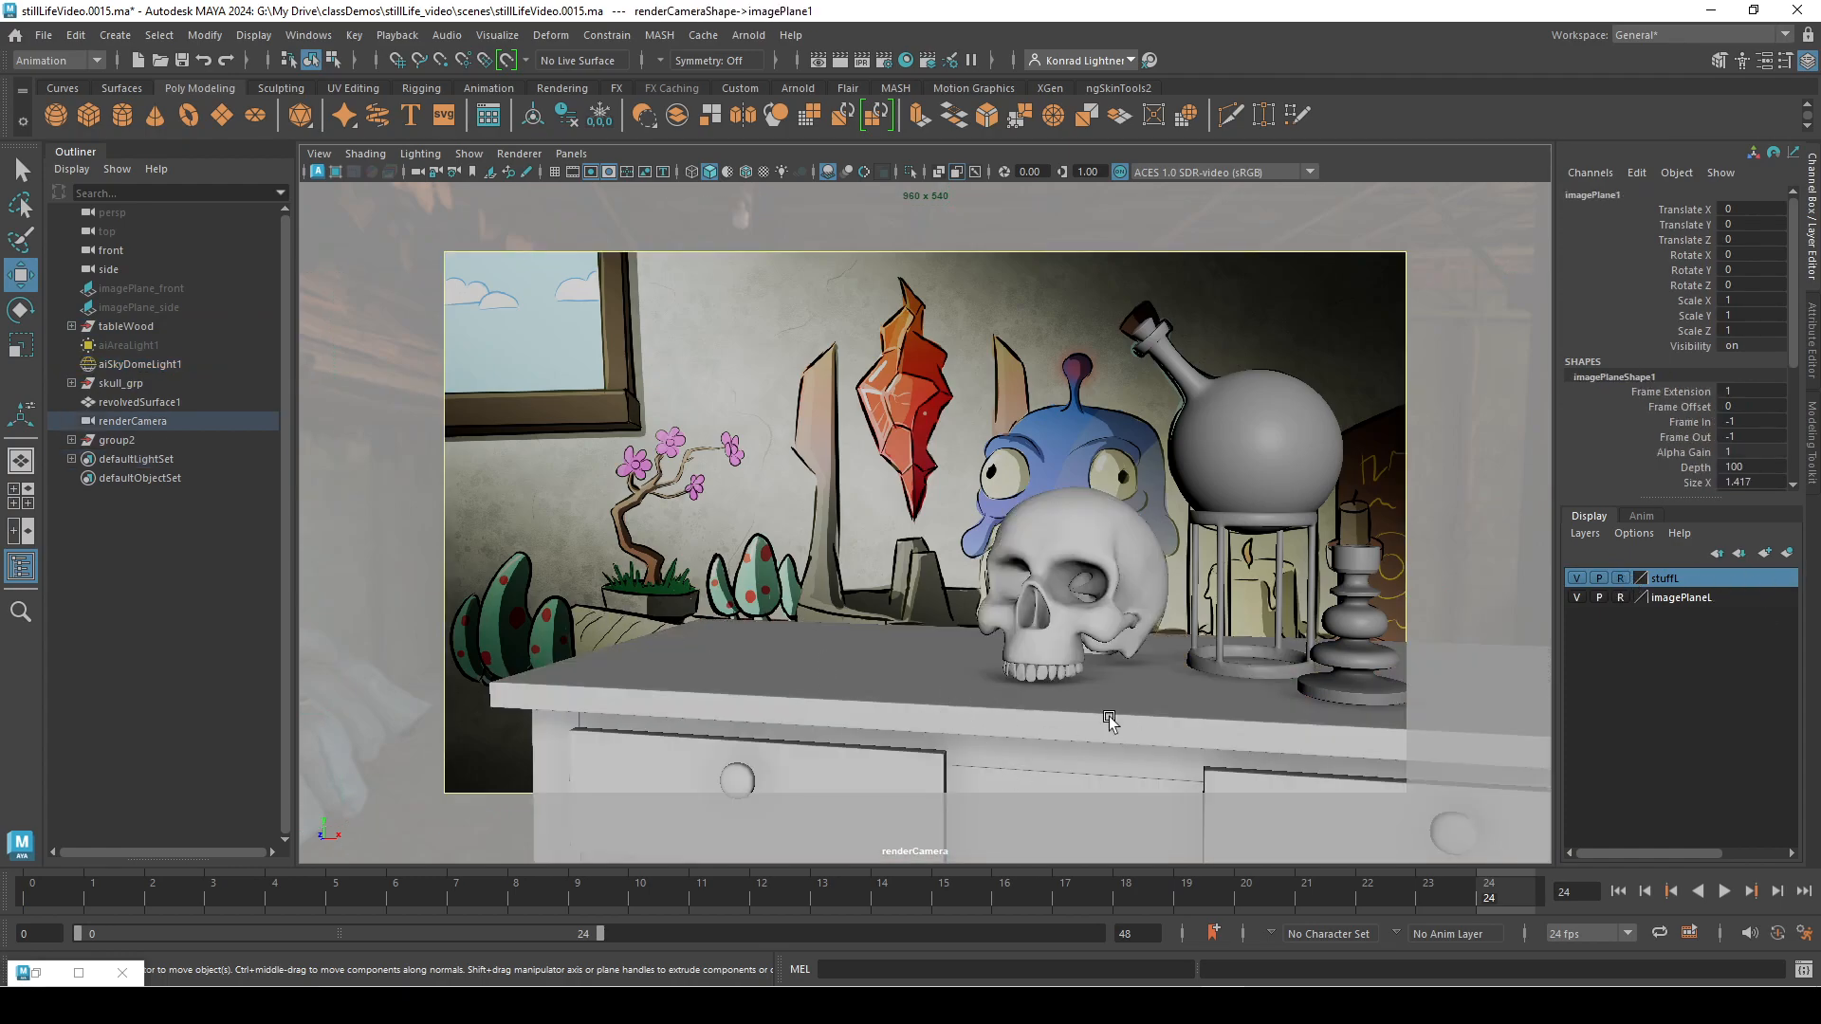
# Step: Hide the stuffL layer to reveal the reference image behind the table and skull
pyautogui.click(1575, 579)
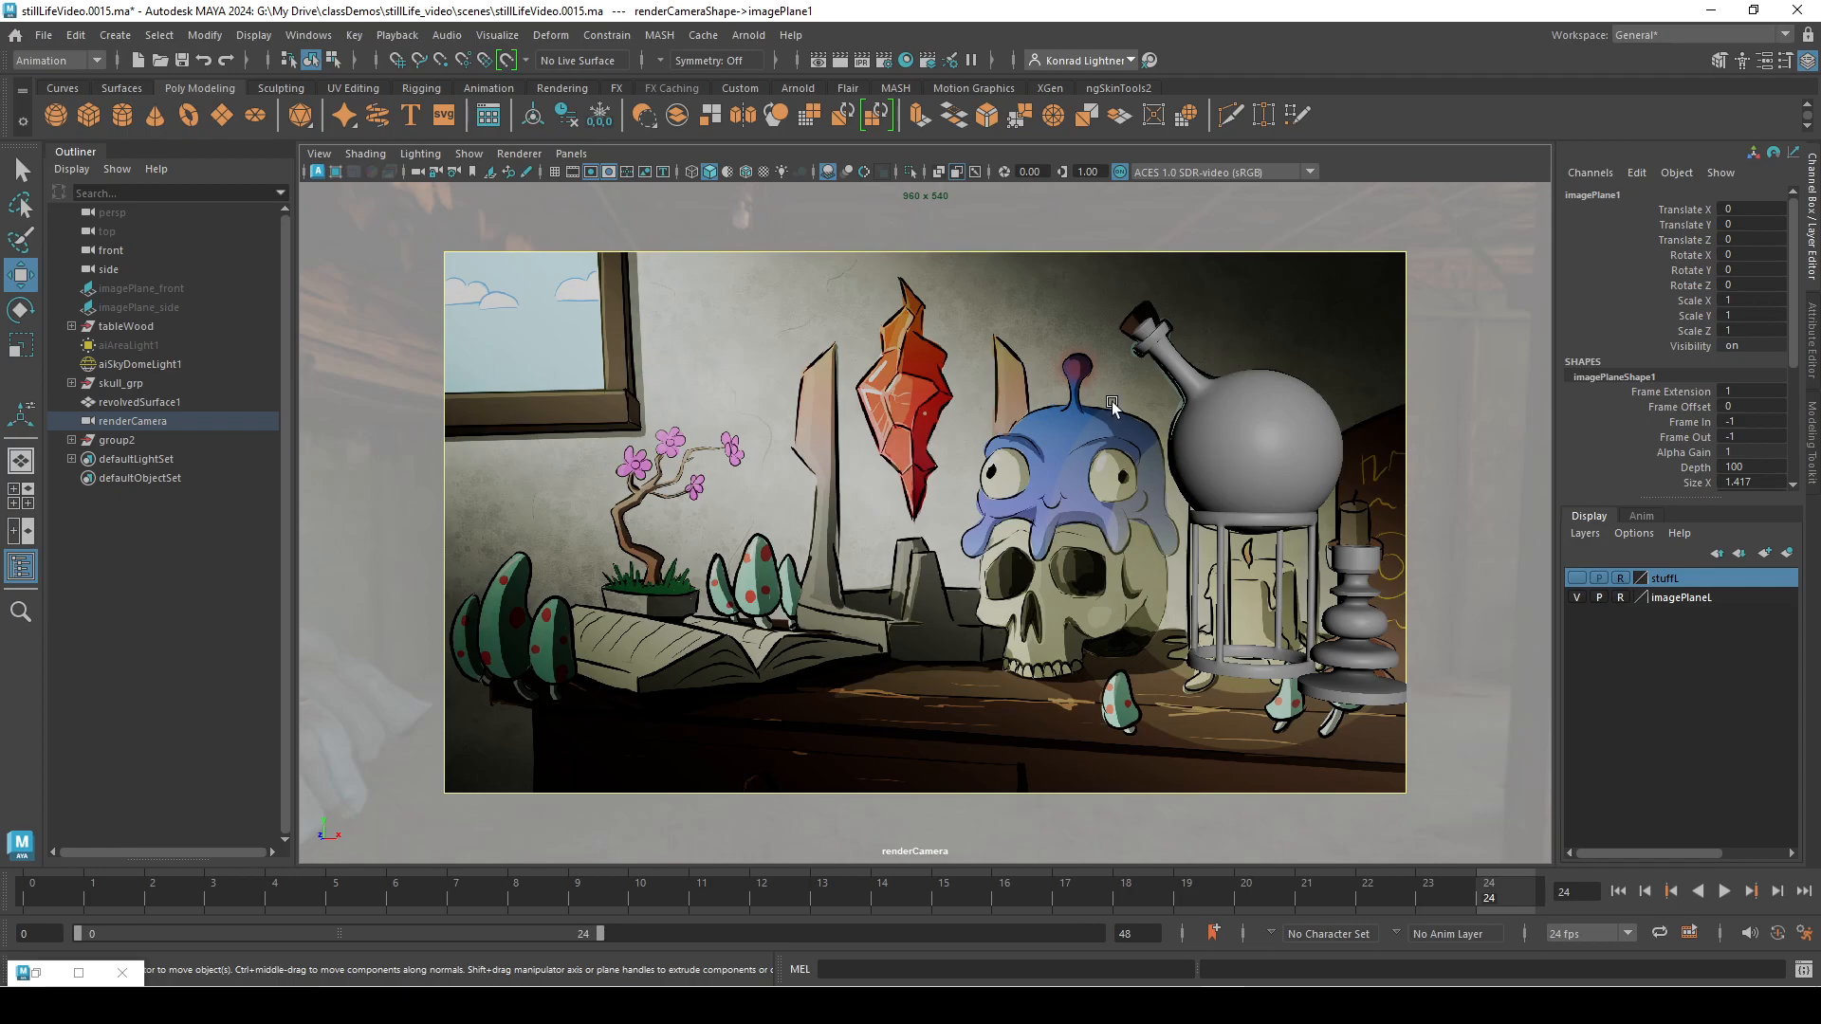
pyautogui.click(1576, 577)
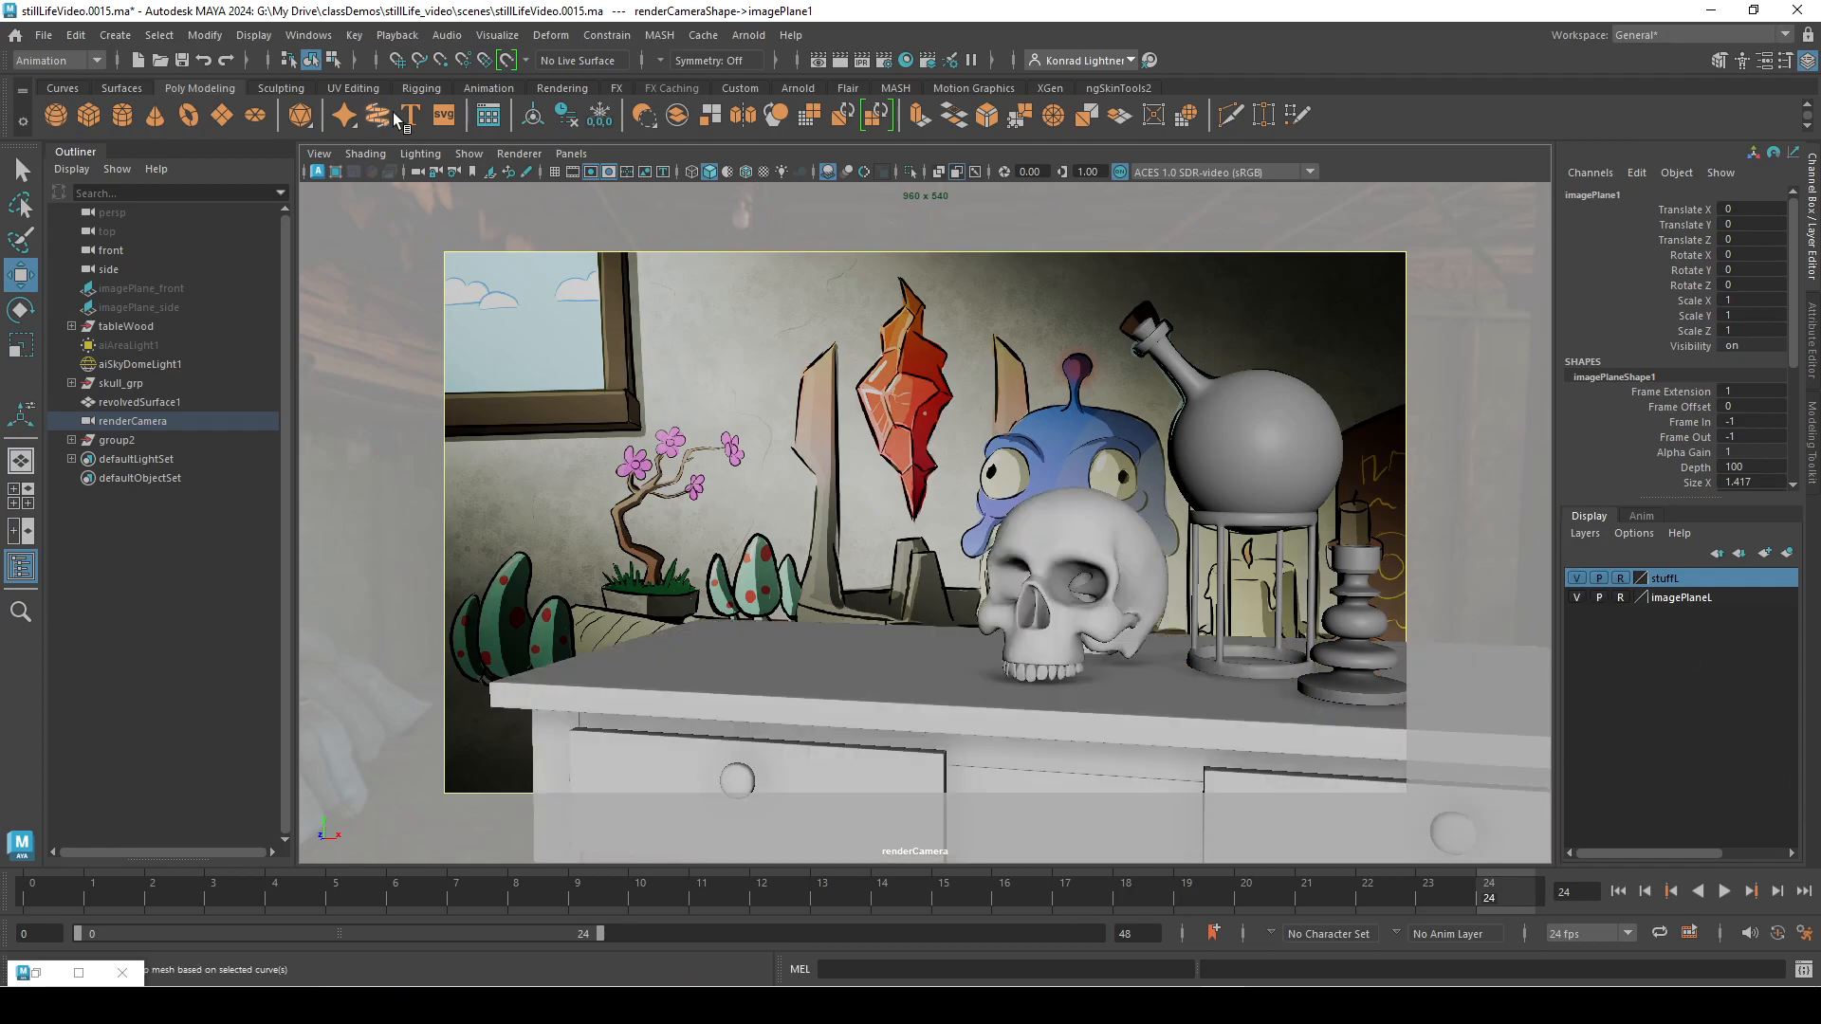
pyautogui.click(1577, 577)
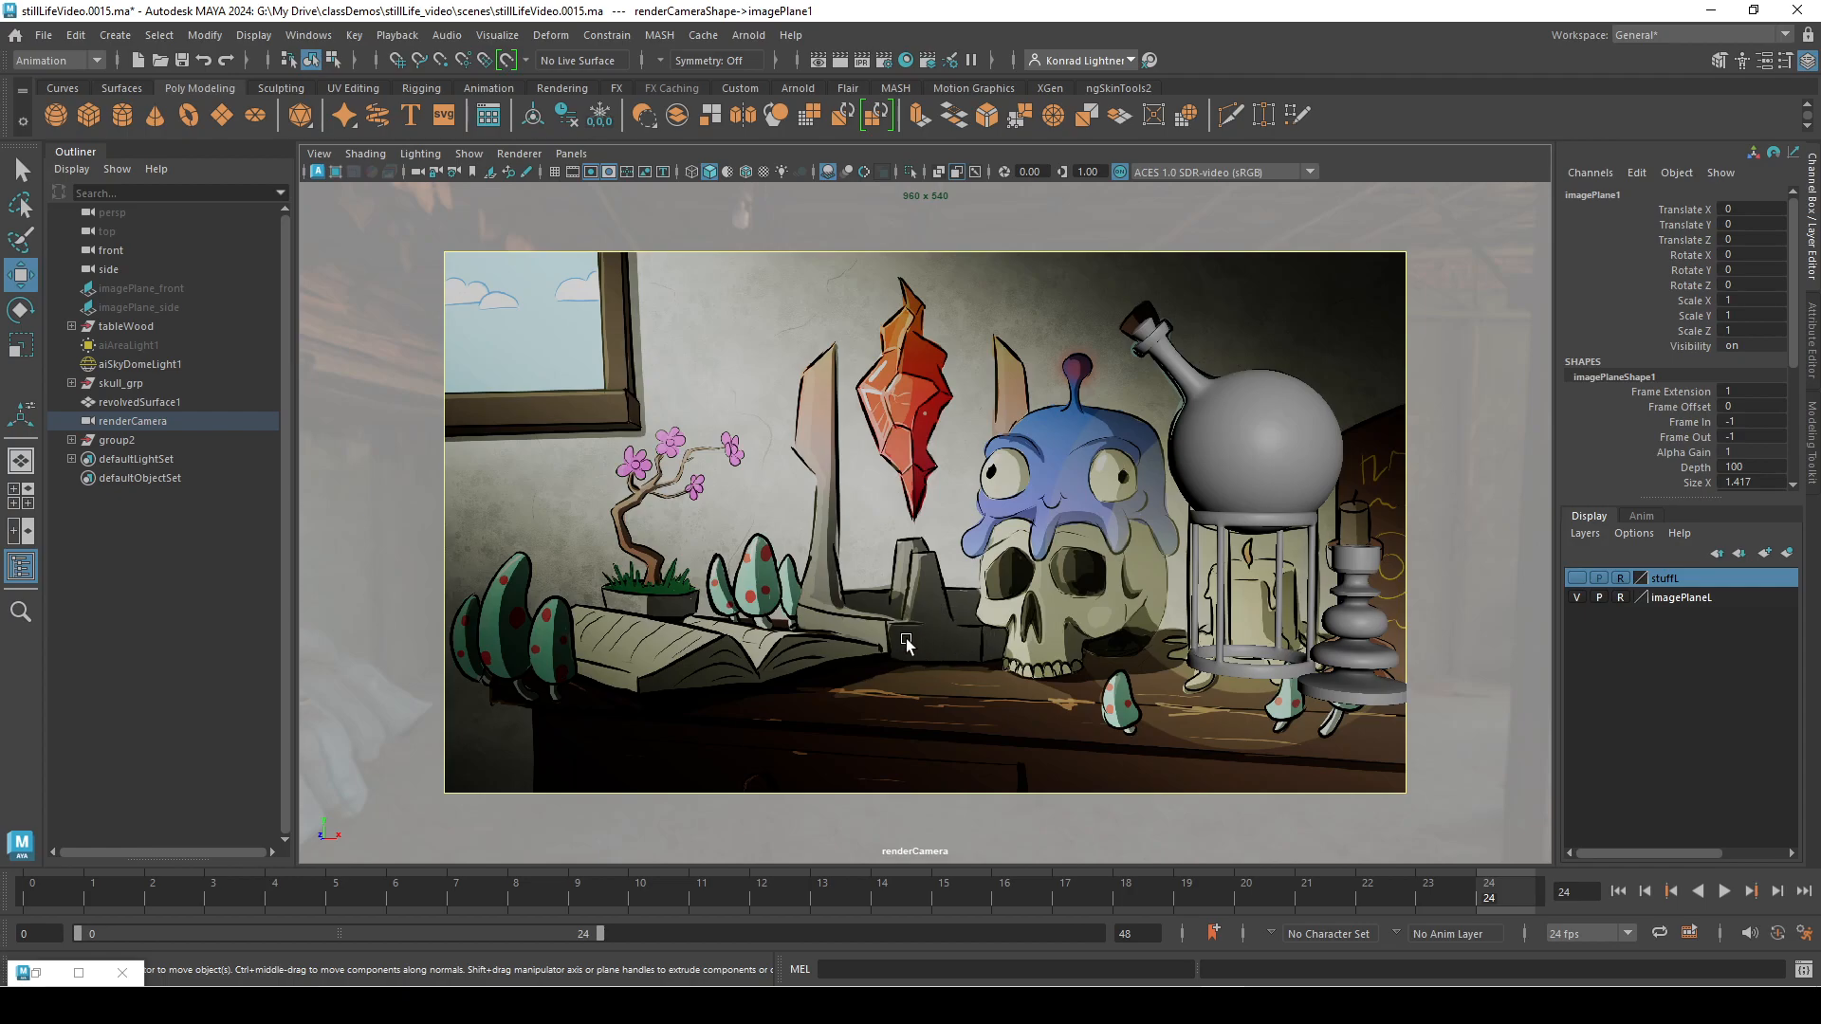
# Step: Create a polygon cylinder for the crystal's base
pyautogui.click(110, 35)
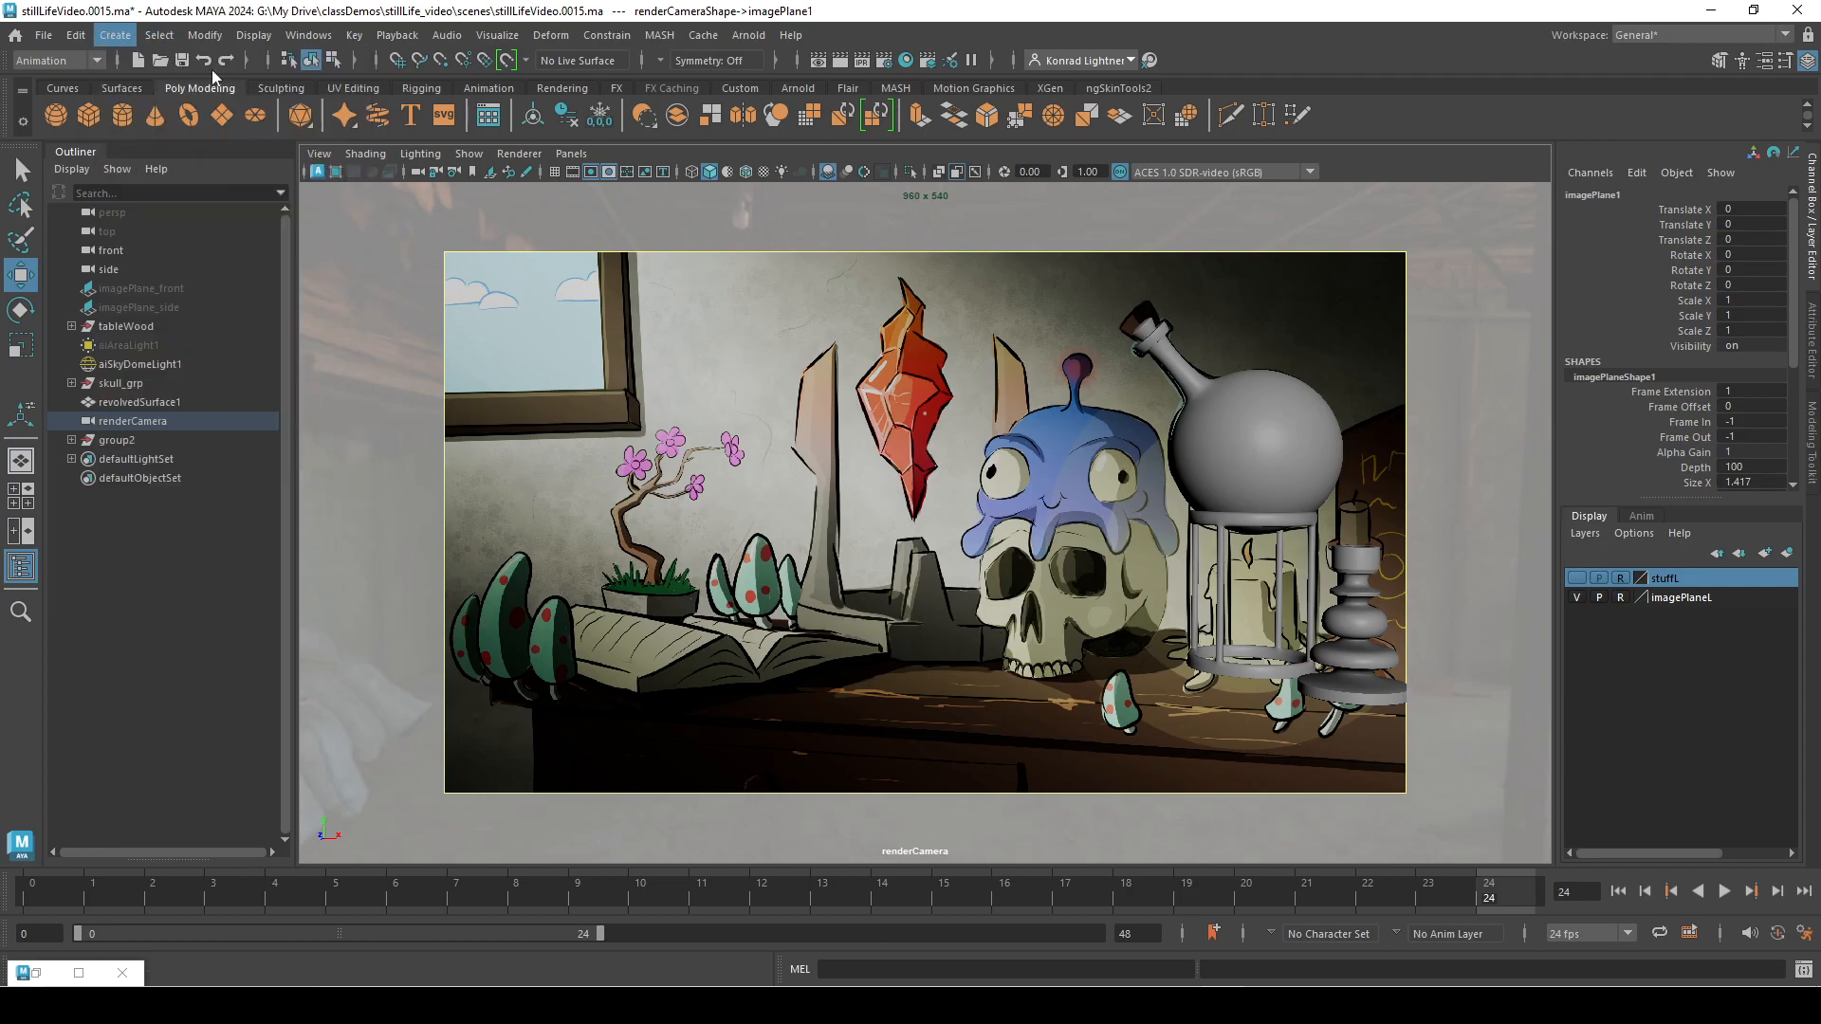
pyautogui.moveTo(177, 107)
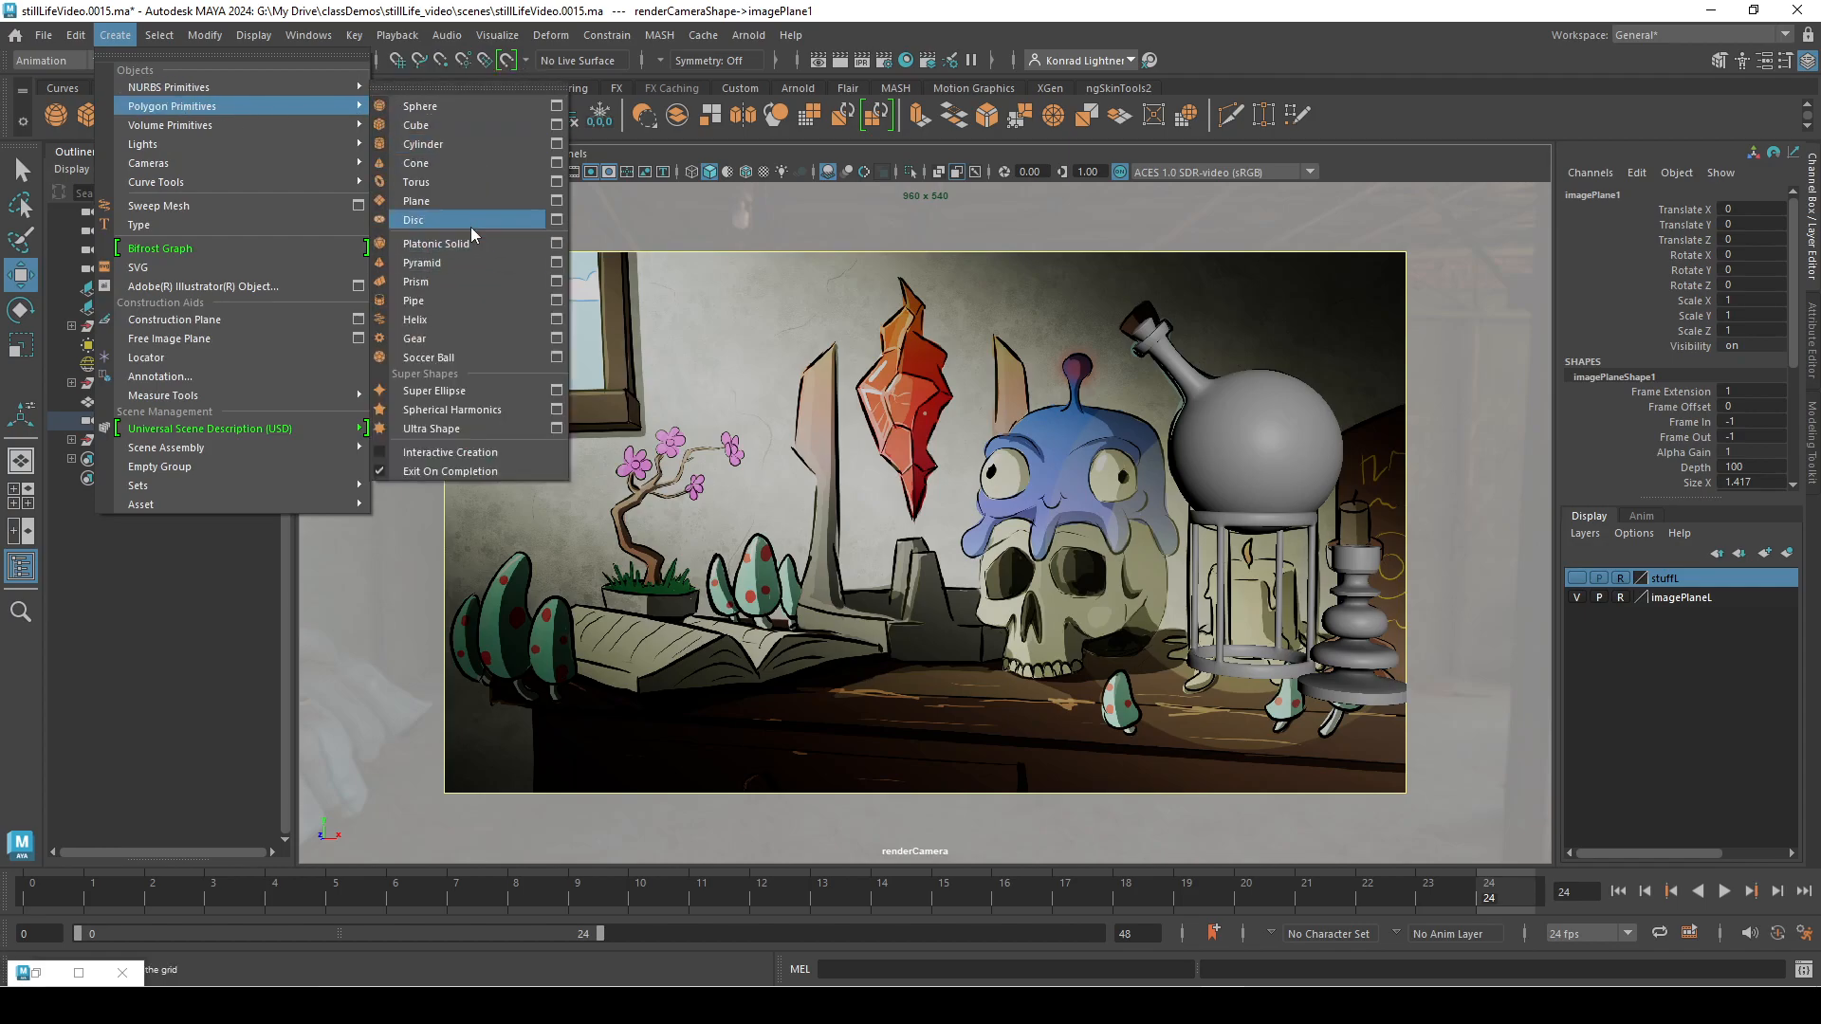
pyautogui.click(453, 142)
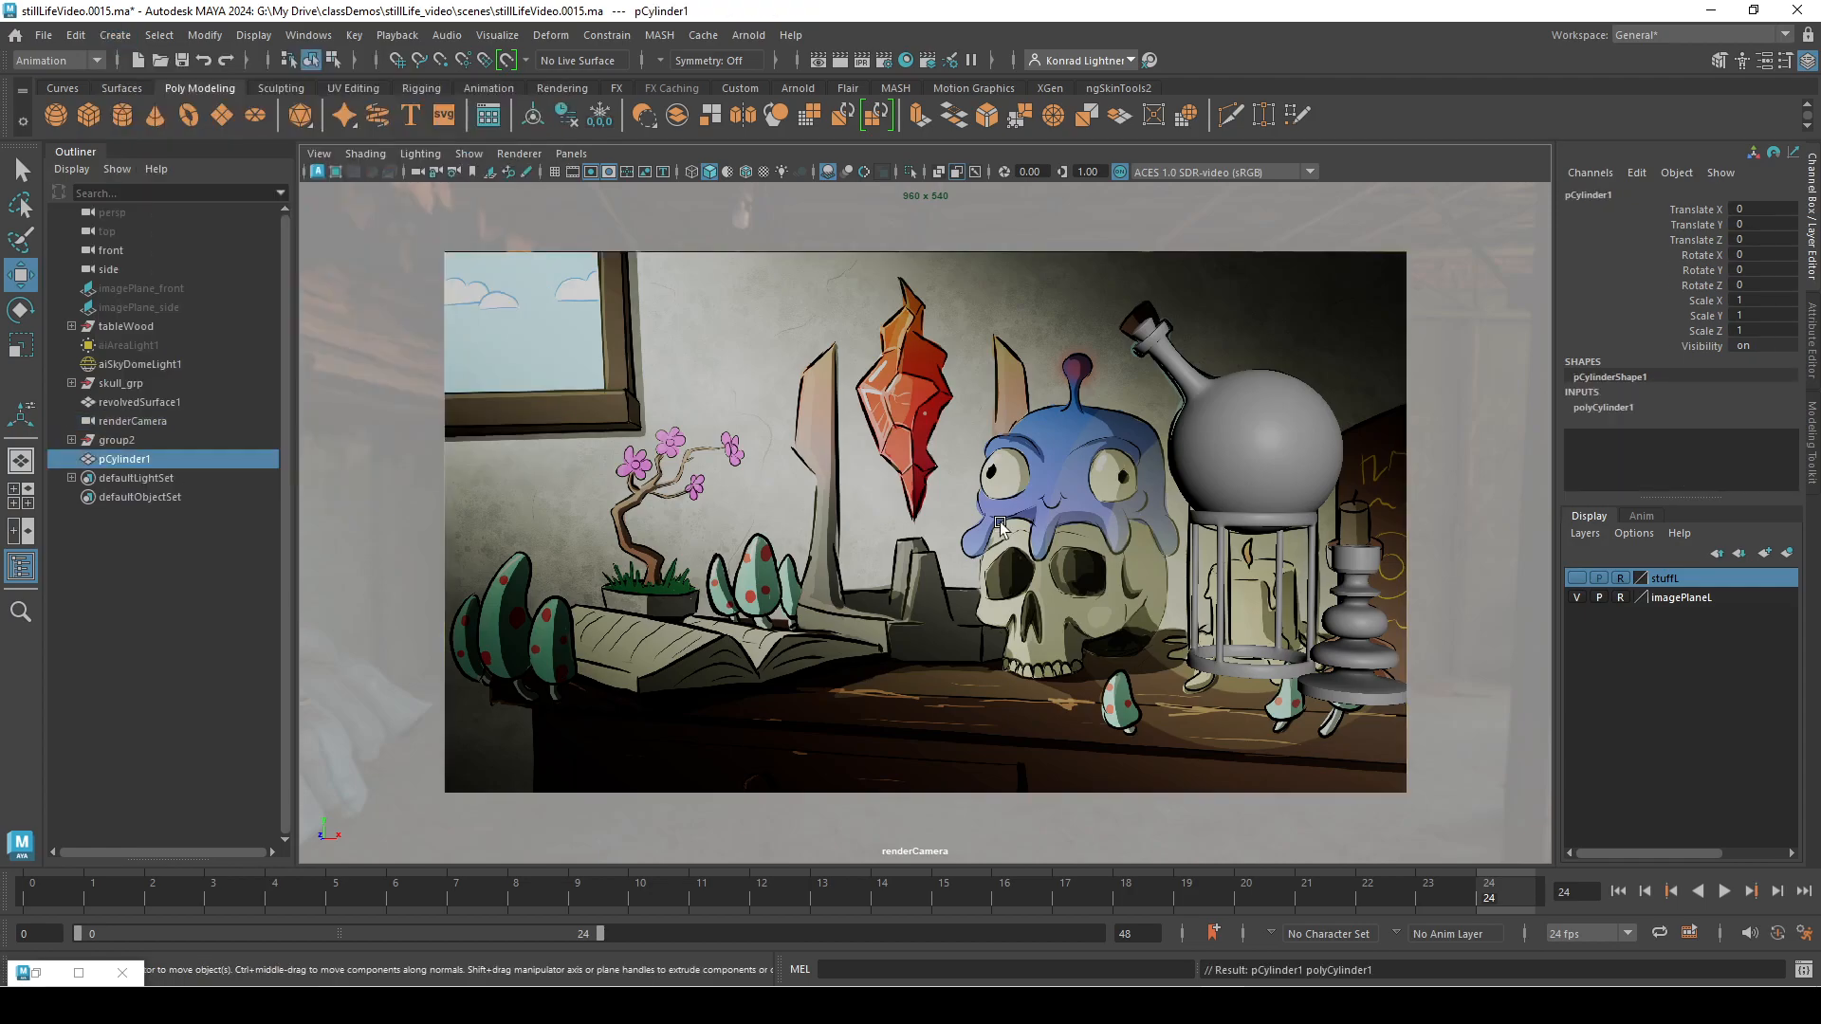
# Step: Switch the viewport to the persp camera and show the stuffL layer
pyautogui.click(571, 153)
pyautogui.moveTo(664, 173)
pyautogui.click(800, 176)
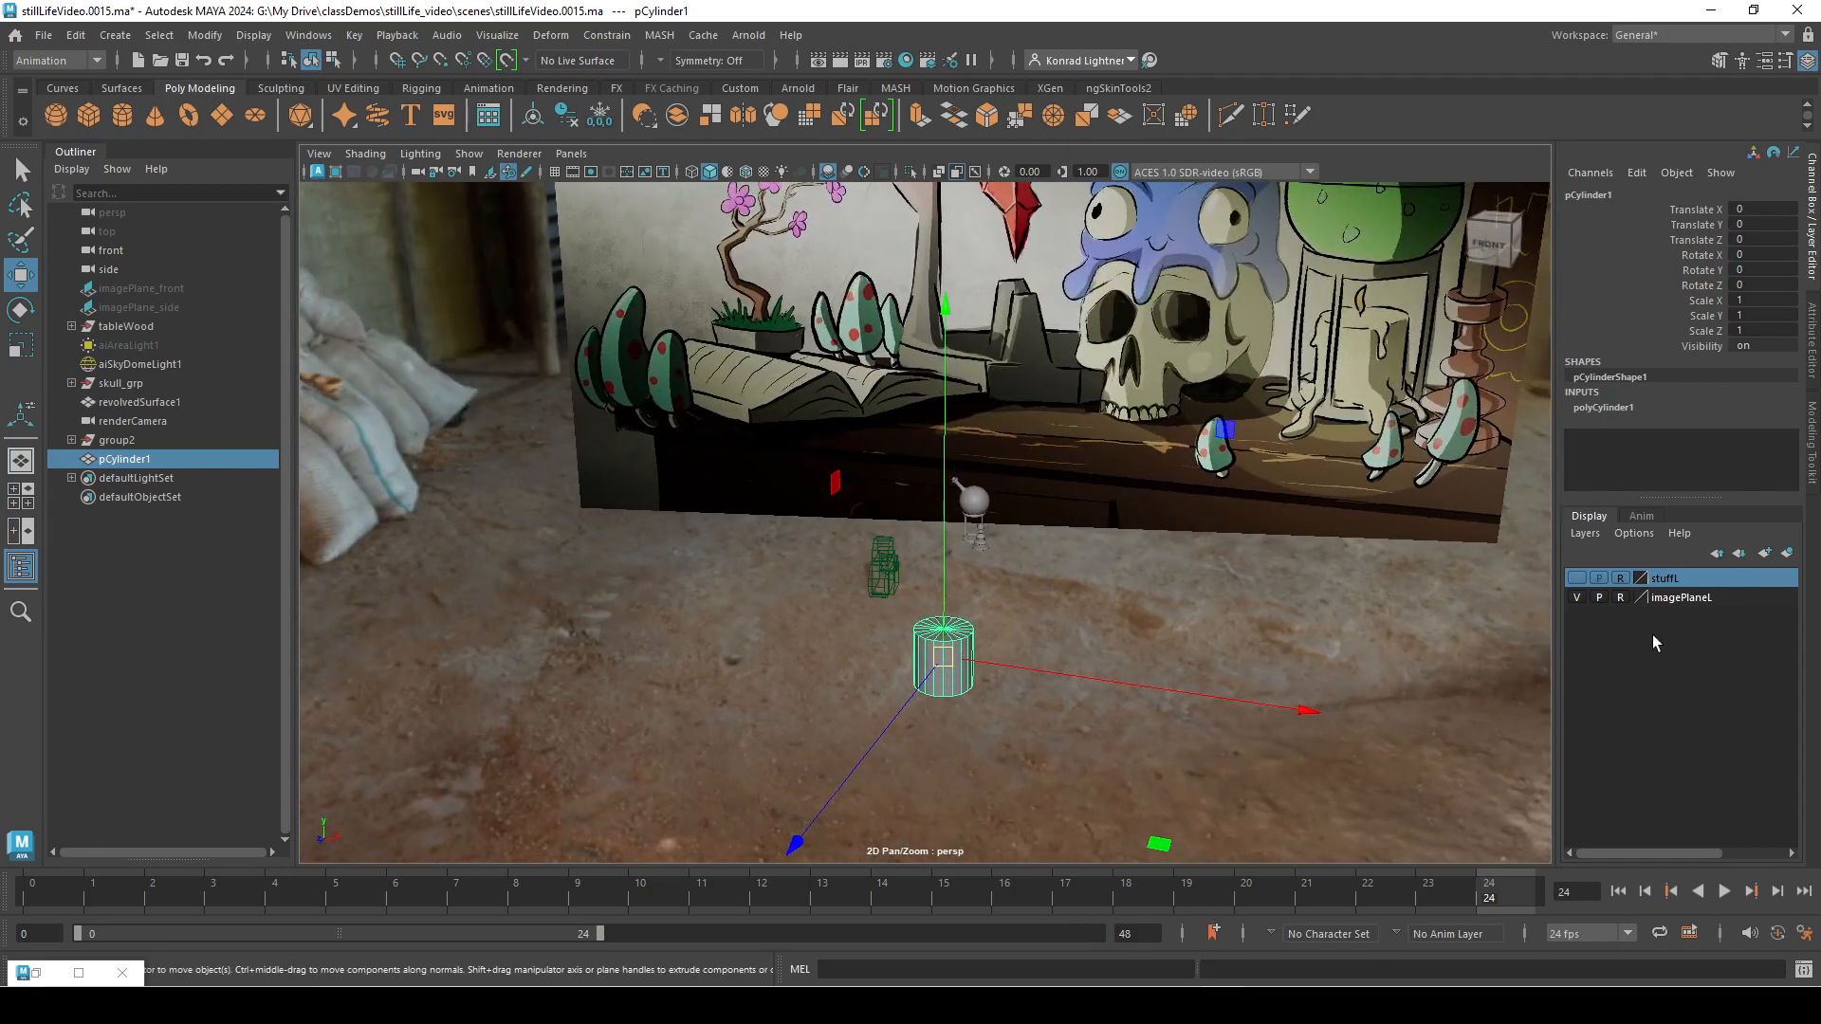
pyautogui.click(1576, 578)
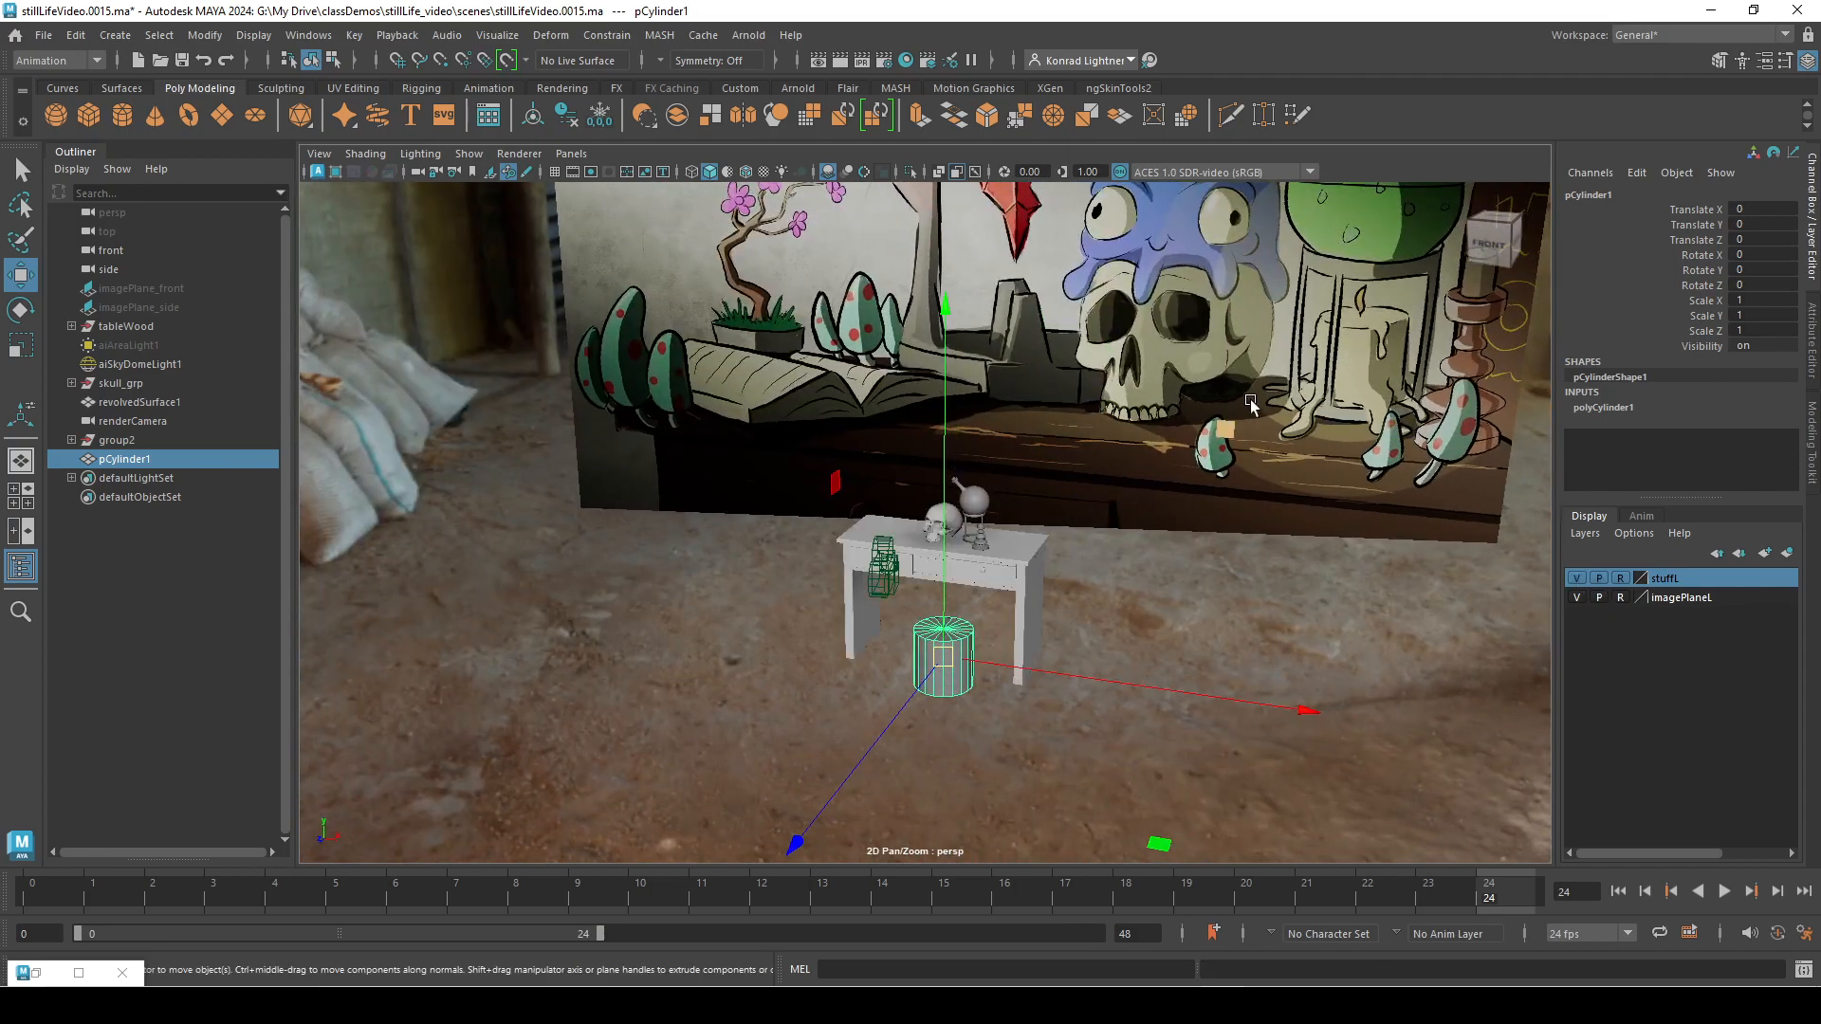
# Step: Raise the cylinder to about 5.771 on Y and flatten it to a Y scale of about 0.243
pyautogui.moveTo(945, 477); pyautogui.dragTo(947, 593)
pyautogui.press('e')
pyautogui.press('r')
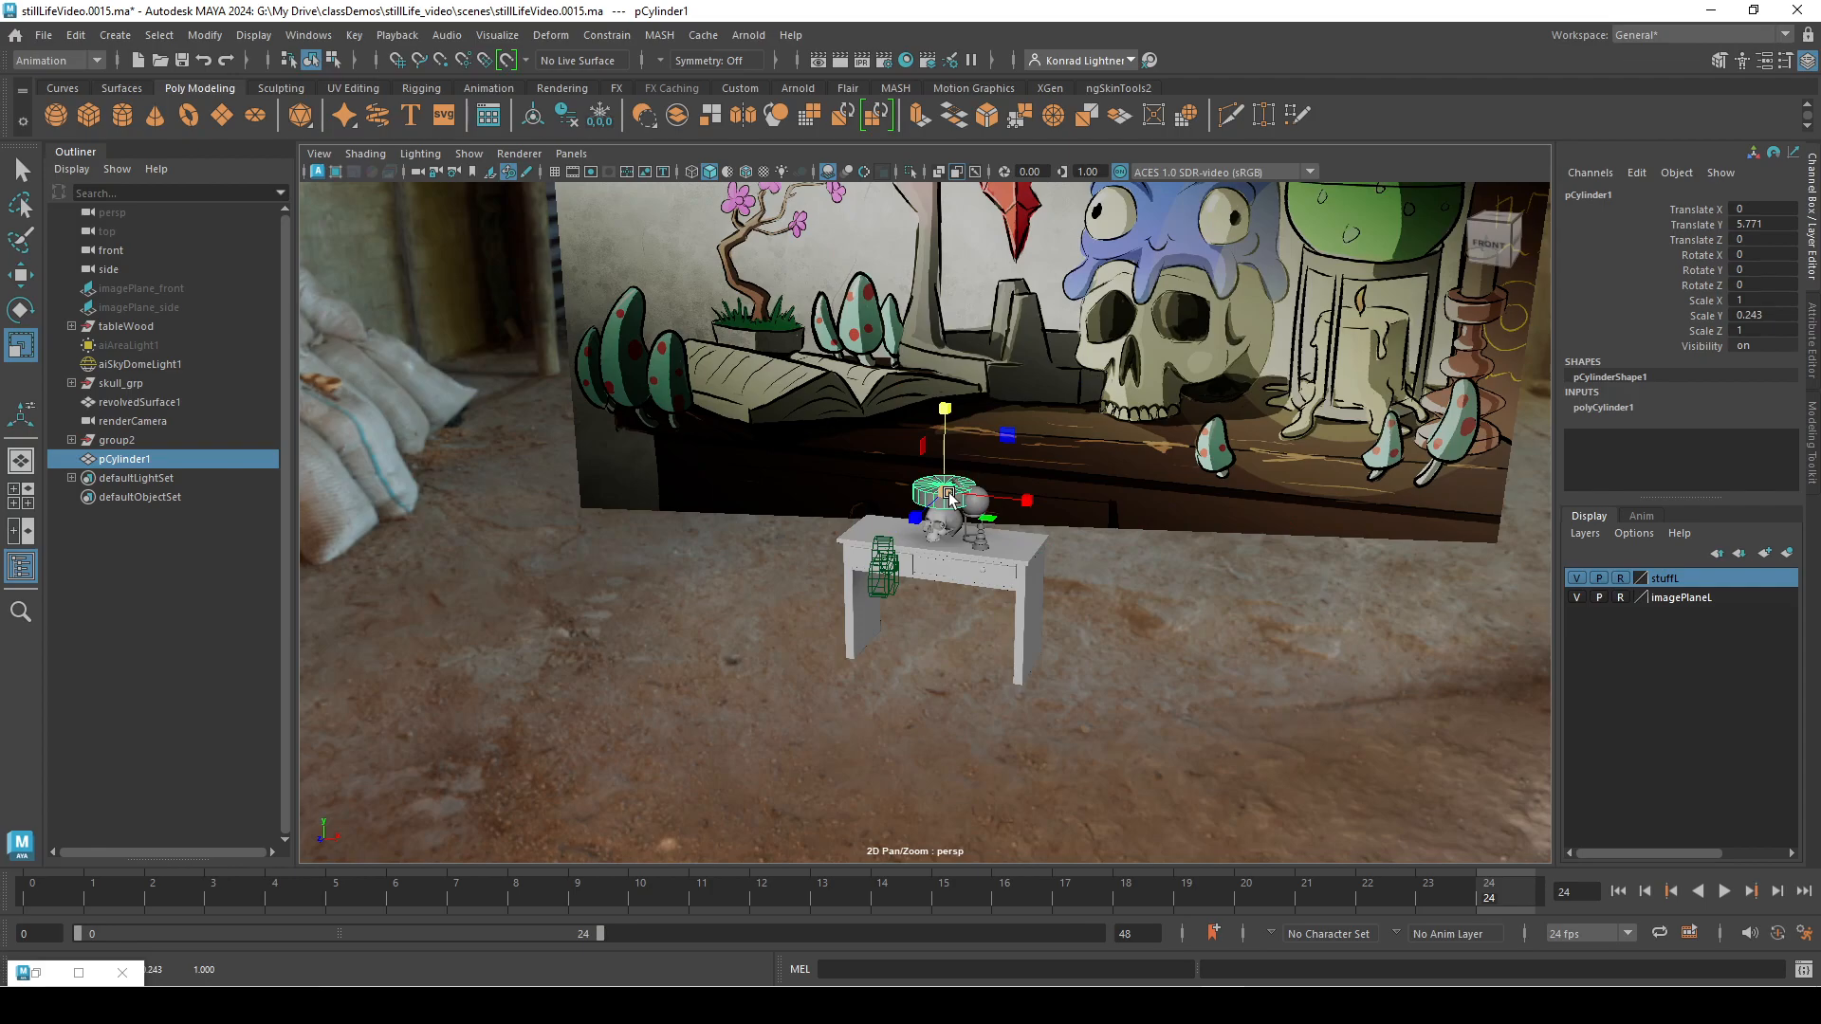
# Step: Move the cylinder's pivot to the center of its bottom face
pyautogui.scroll(6, 948, 495)
pyautogui.press('w')
pyautogui.moveTo(1017, 417)
pyautogui.keyDown('alt'); pyautogui.mouseDown()
pyautogui.moveTo(934, 516)
pyautogui.moveTo(1011, 434)
pyautogui.mouseUp(); pyautogui.keyUp('alt')
pyautogui.press('d')
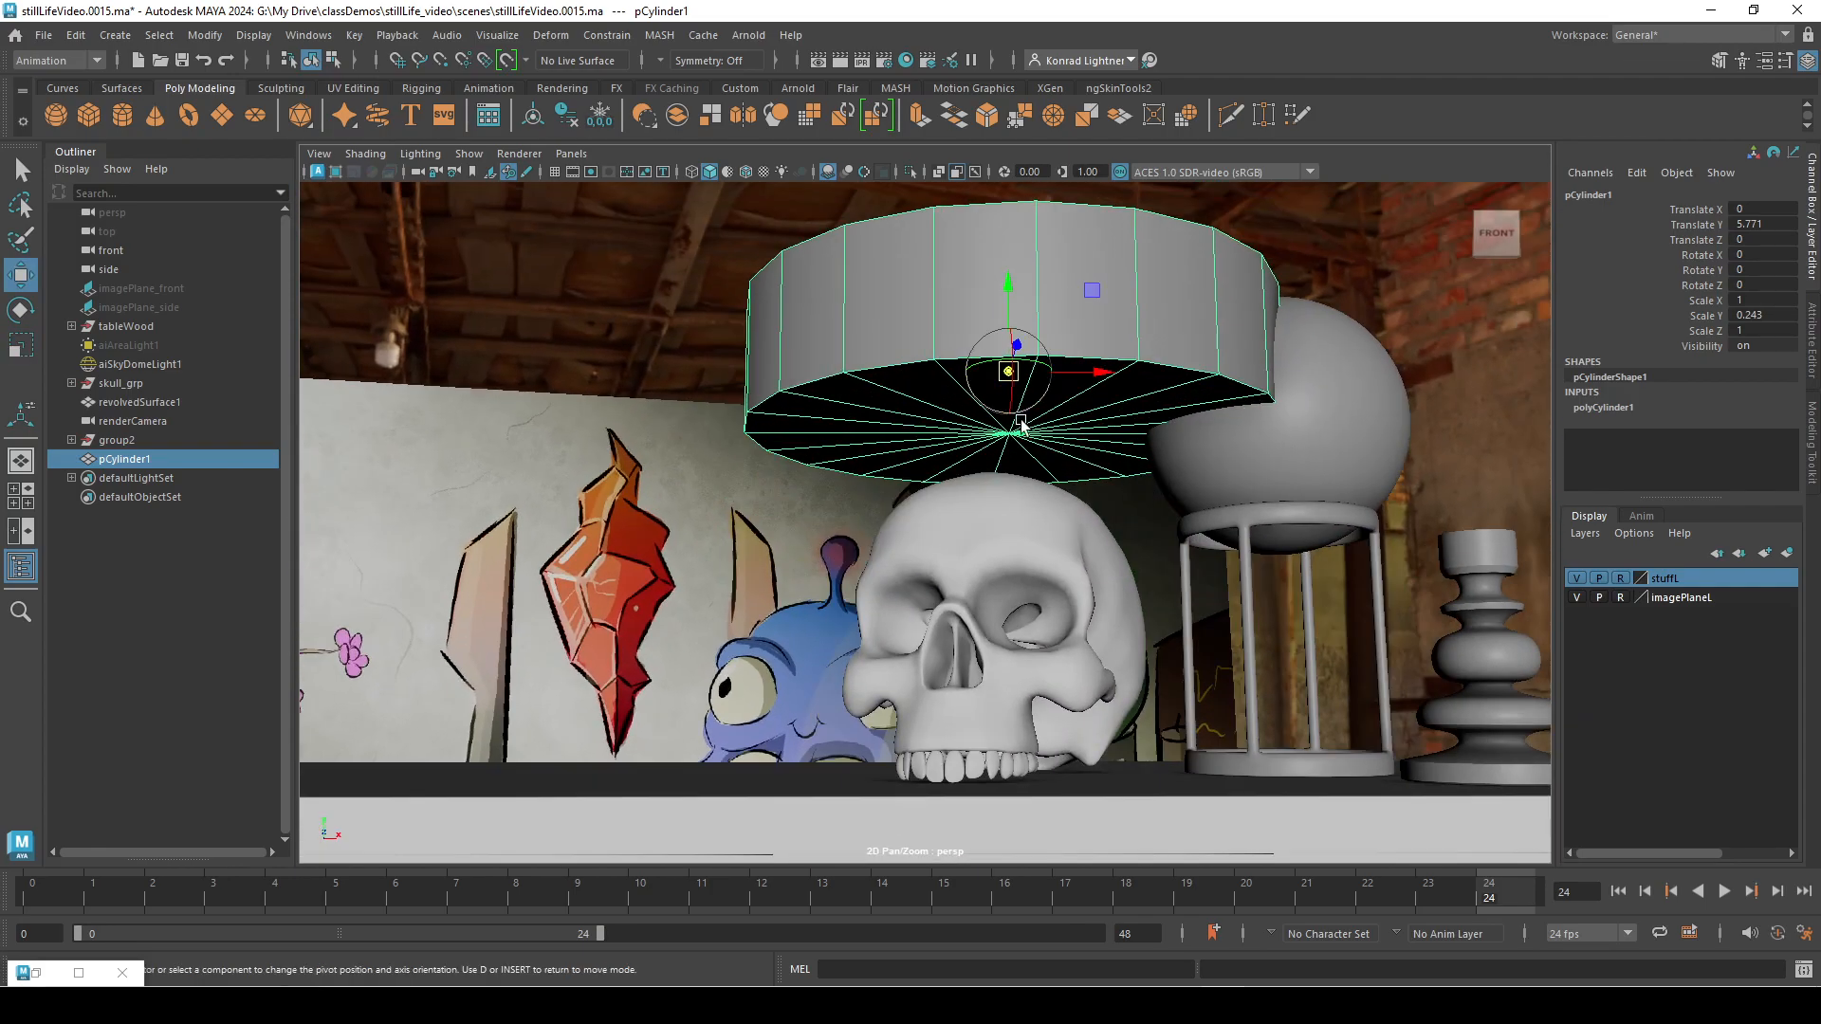
pyautogui.keyDown('alt'); pyautogui.moveTo(1155, 581); pyautogui.dragTo(1009, 581); pyautogui.keyUp('alt')
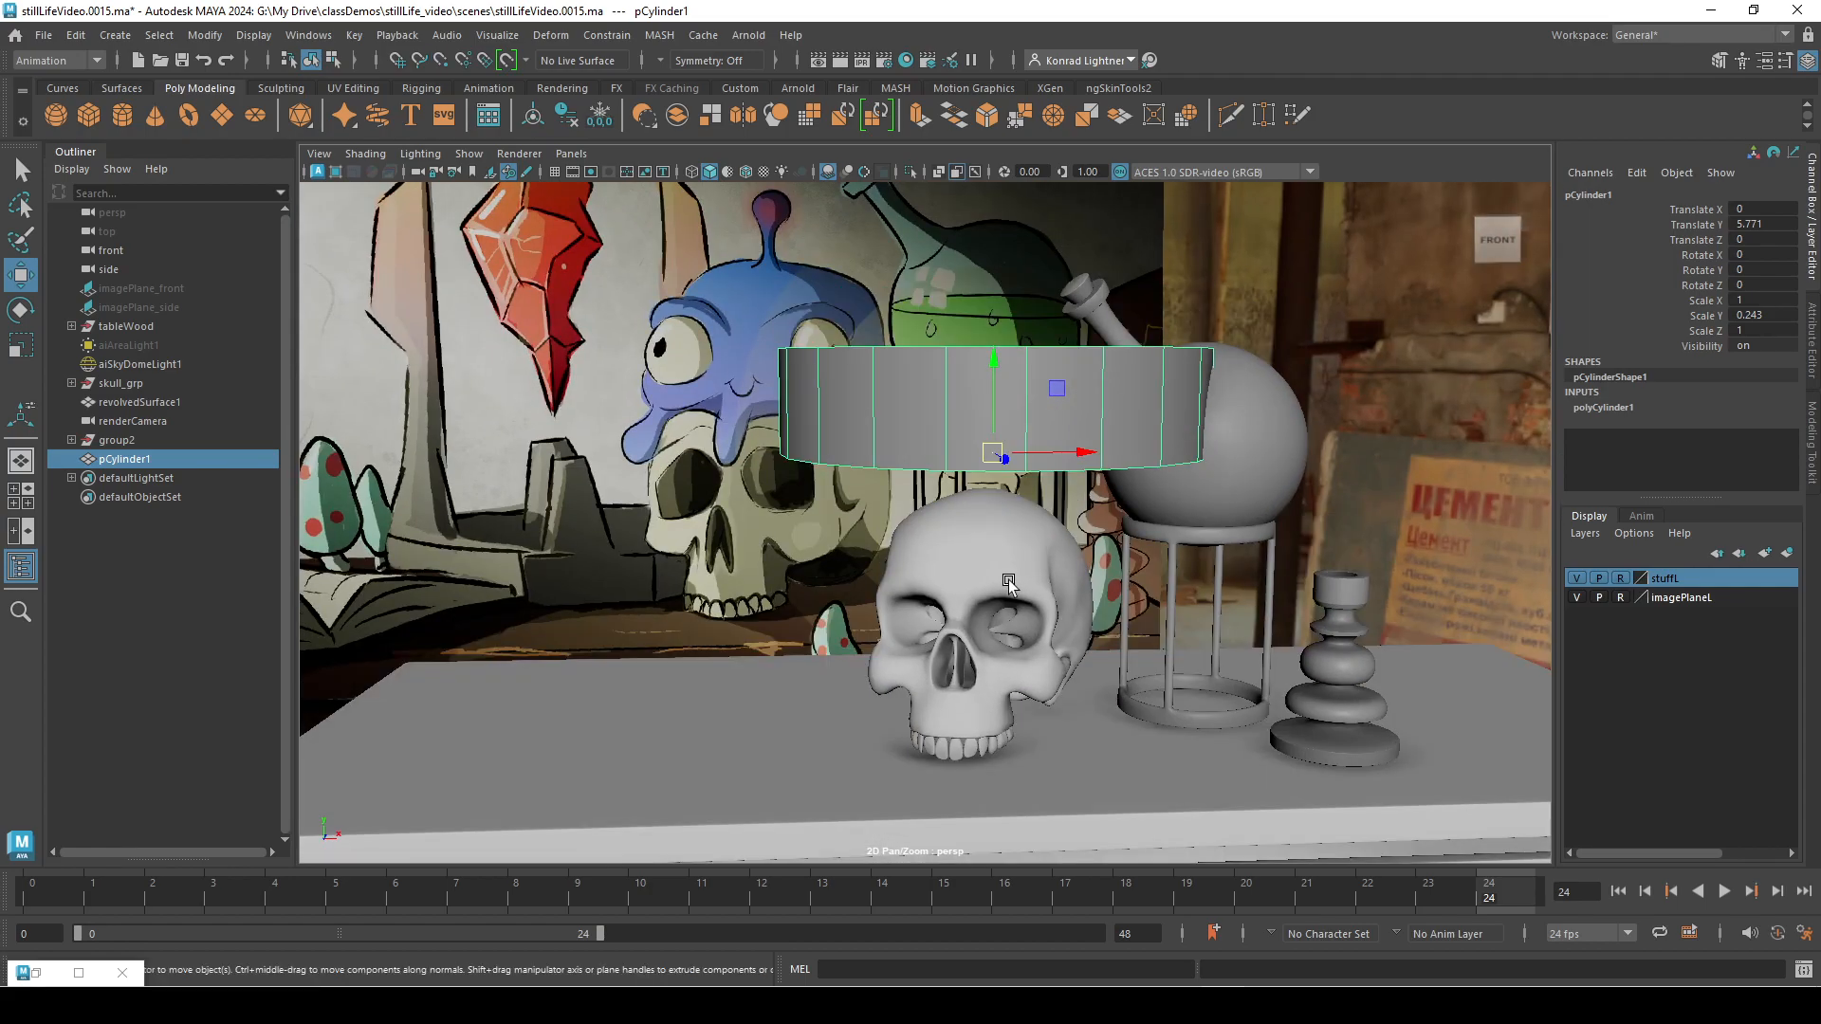
# Step: Place the cylinder on the tabletop beside the skull at about X -1.195, Y 4.513, and flatten it to a Y scale of about 0.127
pyautogui.moveTo(1010, 375); pyautogui.dragTo(995, 622)
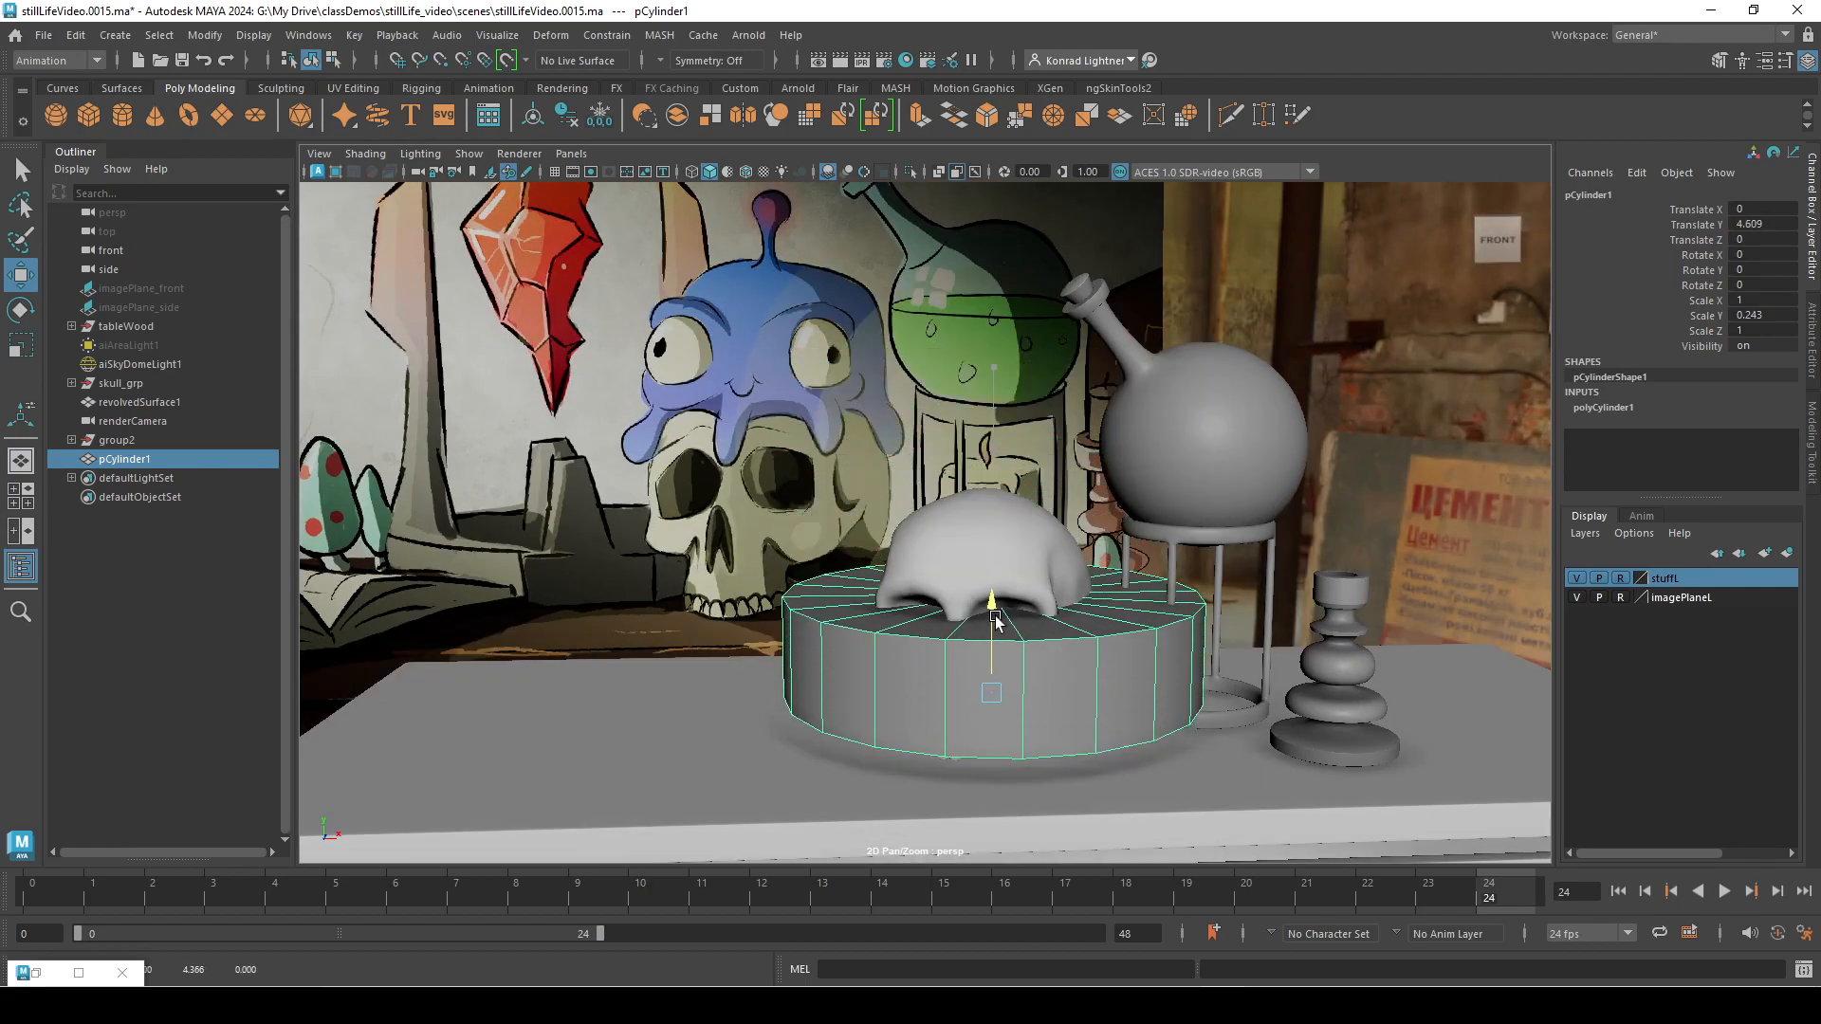
pyautogui.keyDown('alt'); pyautogui.moveTo(785, 726); pyautogui.dragTo(724, 699); pyautogui.keyUp('alt')
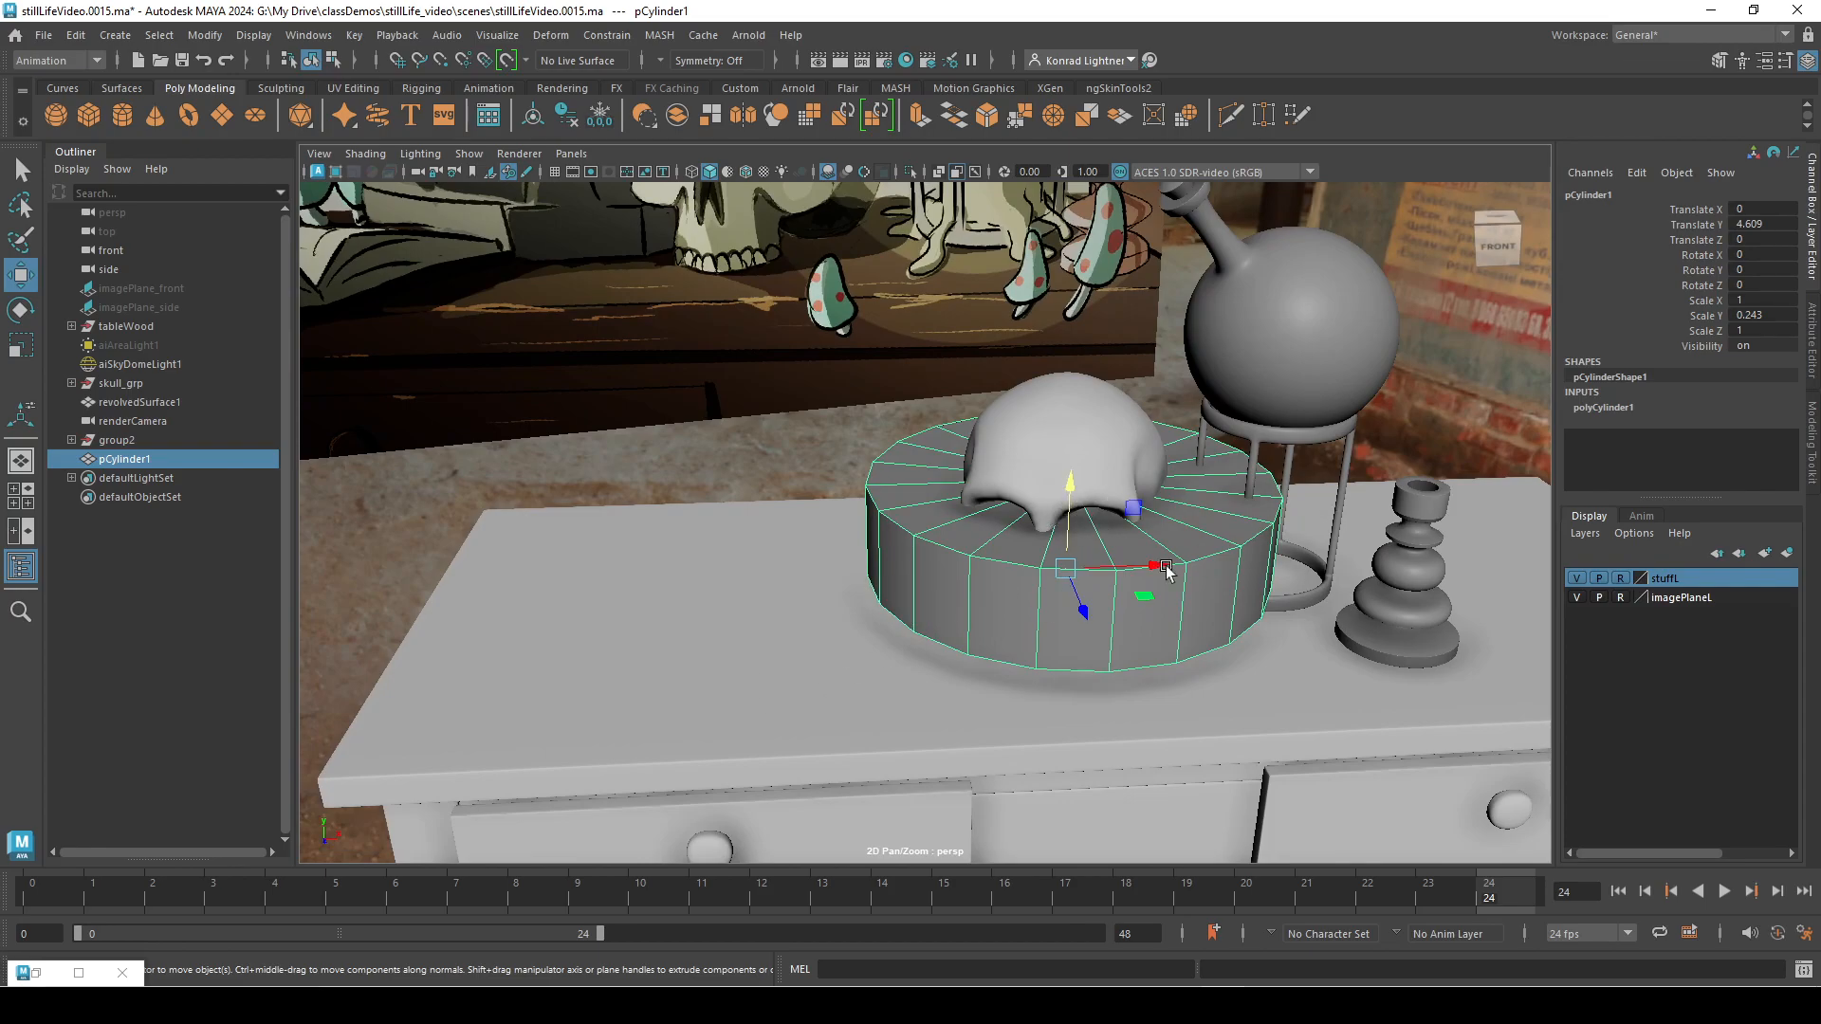
pyautogui.moveTo(829, 571); pyautogui.dragTo(851, 576, button='middle')
pyautogui.moveTo(1159, 588); pyautogui.dragTo(939, 612)
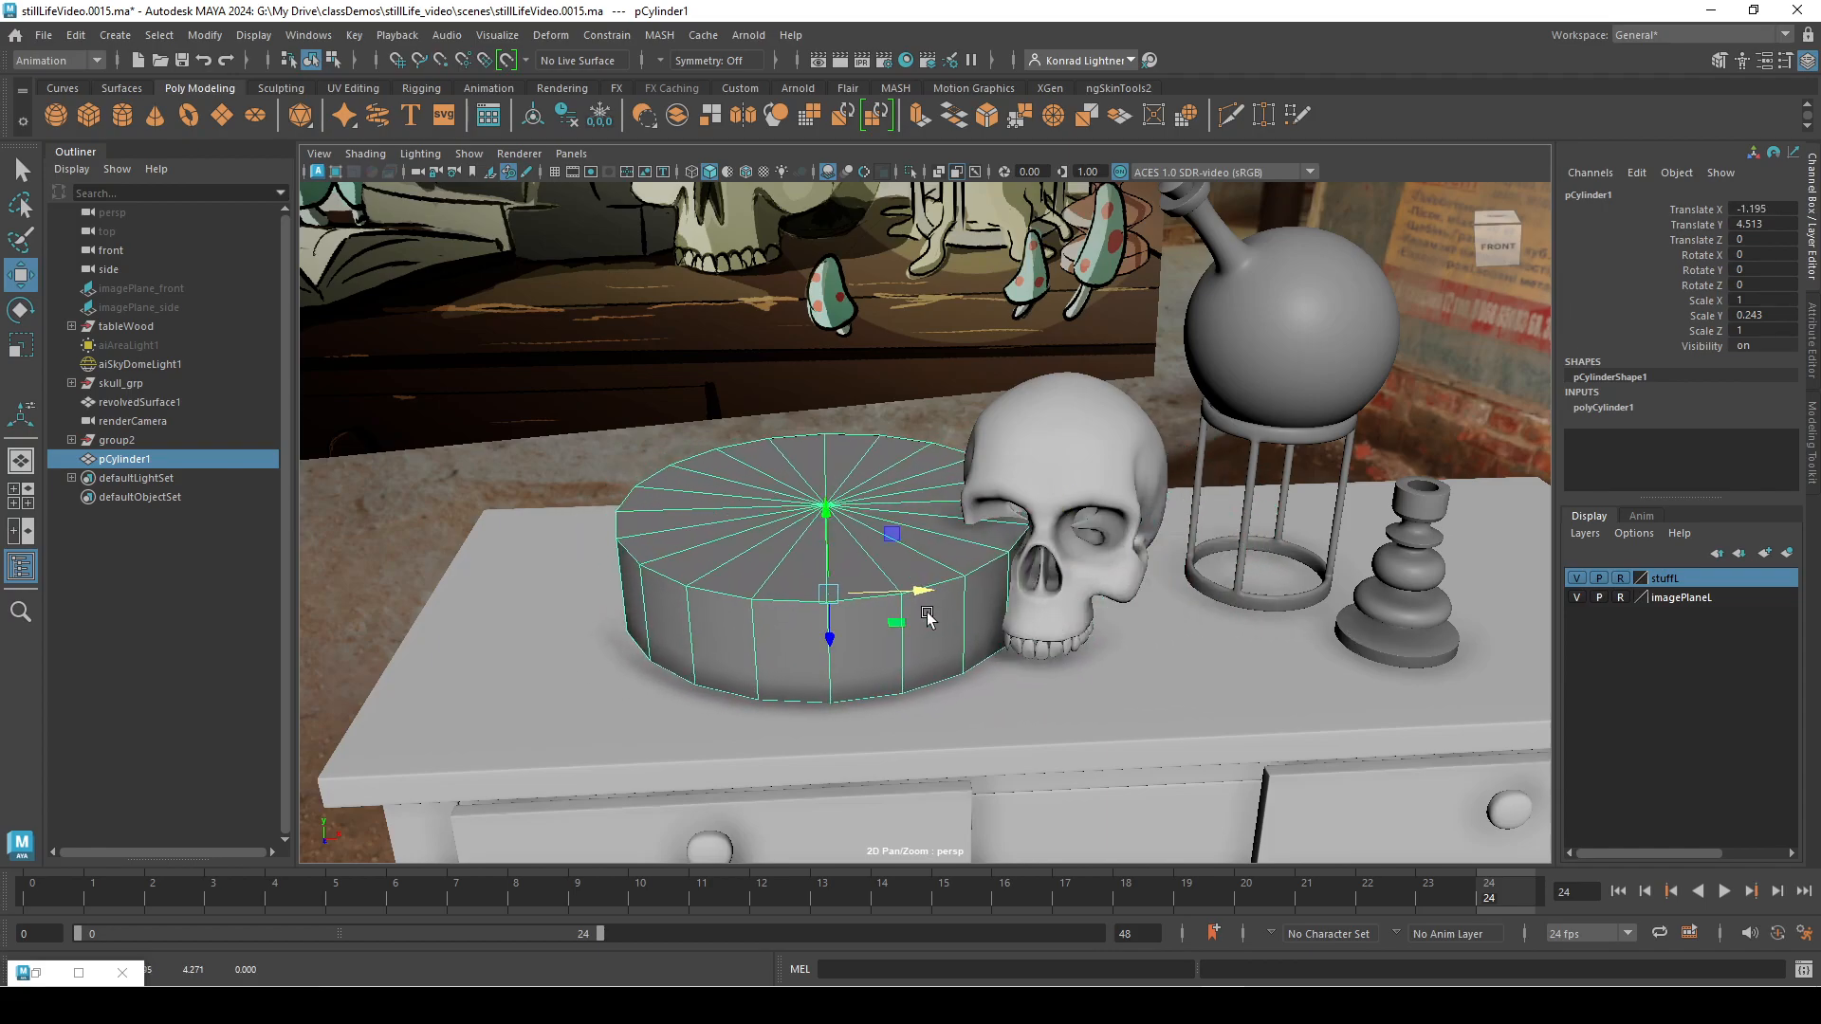
pyautogui.press('r')
pyautogui.keyDown('alt'); pyautogui.moveTo(959, 697); pyautogui.dragTo(1511, 470); pyautogui.keyUp('alt')
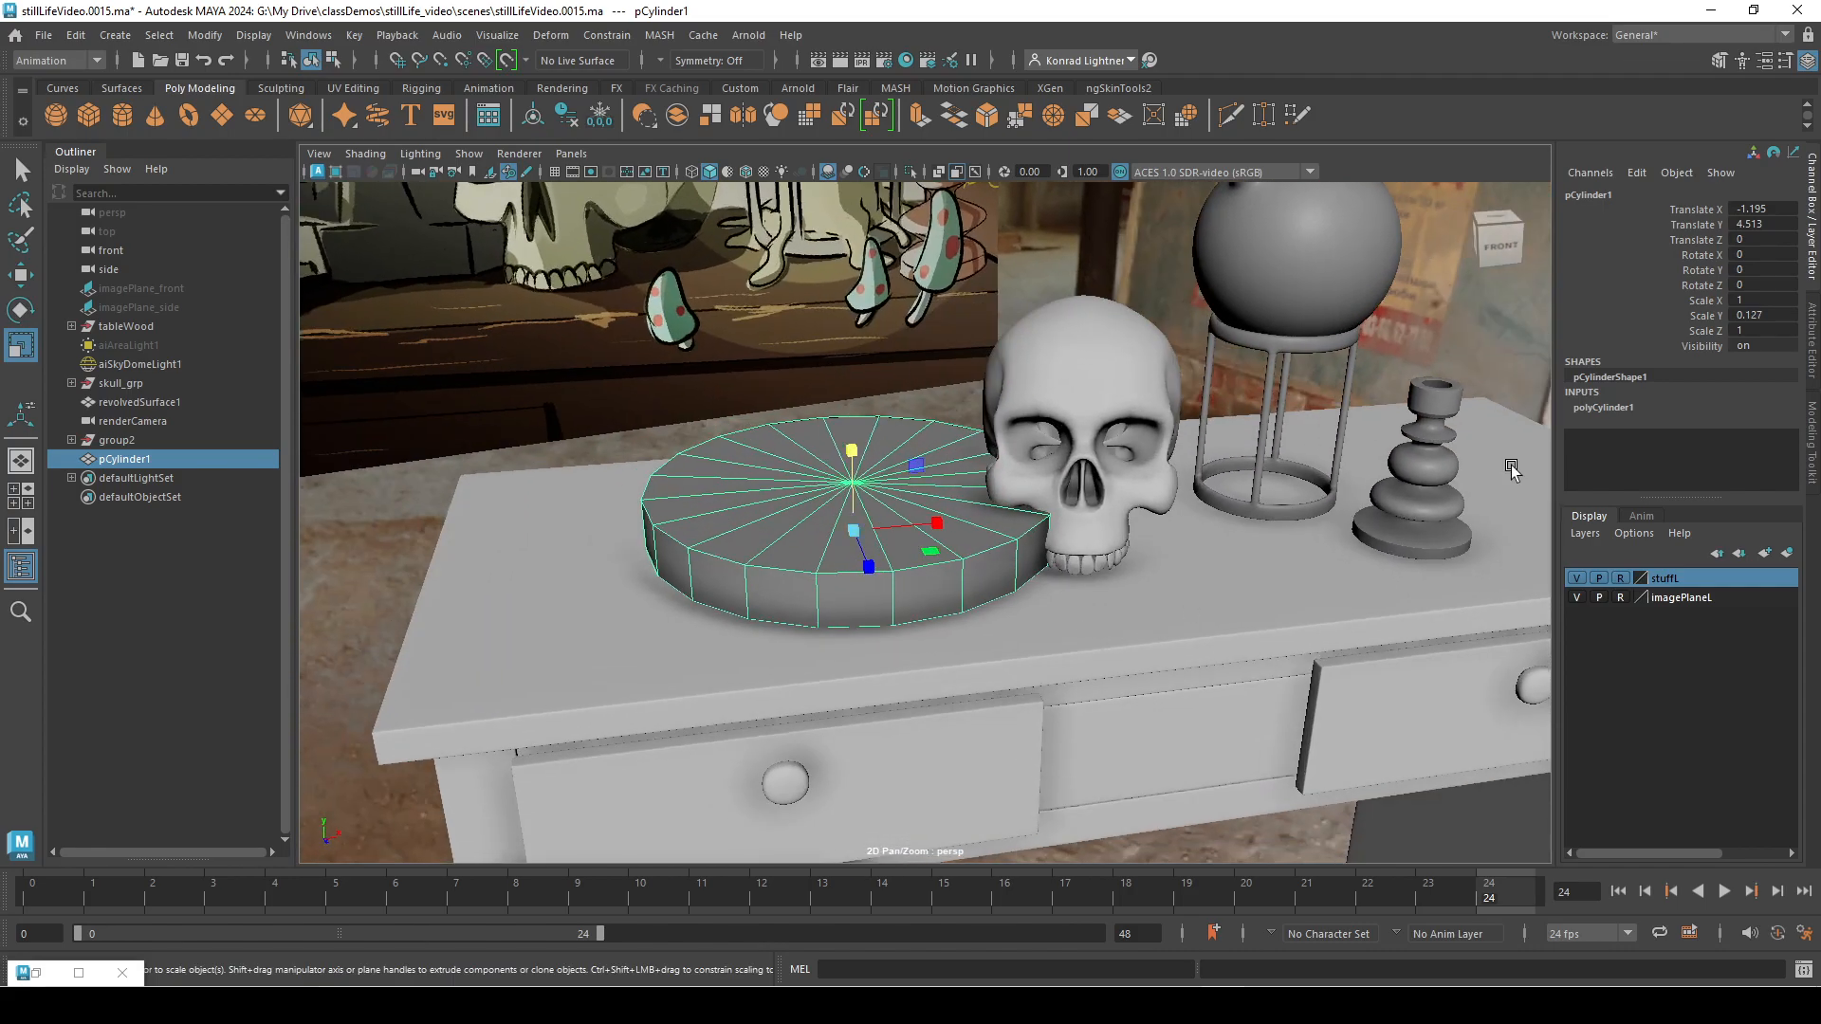
# Step: Reduce the cylinder's Subdivisions Axis to 9
pyautogui.click(1613, 407)
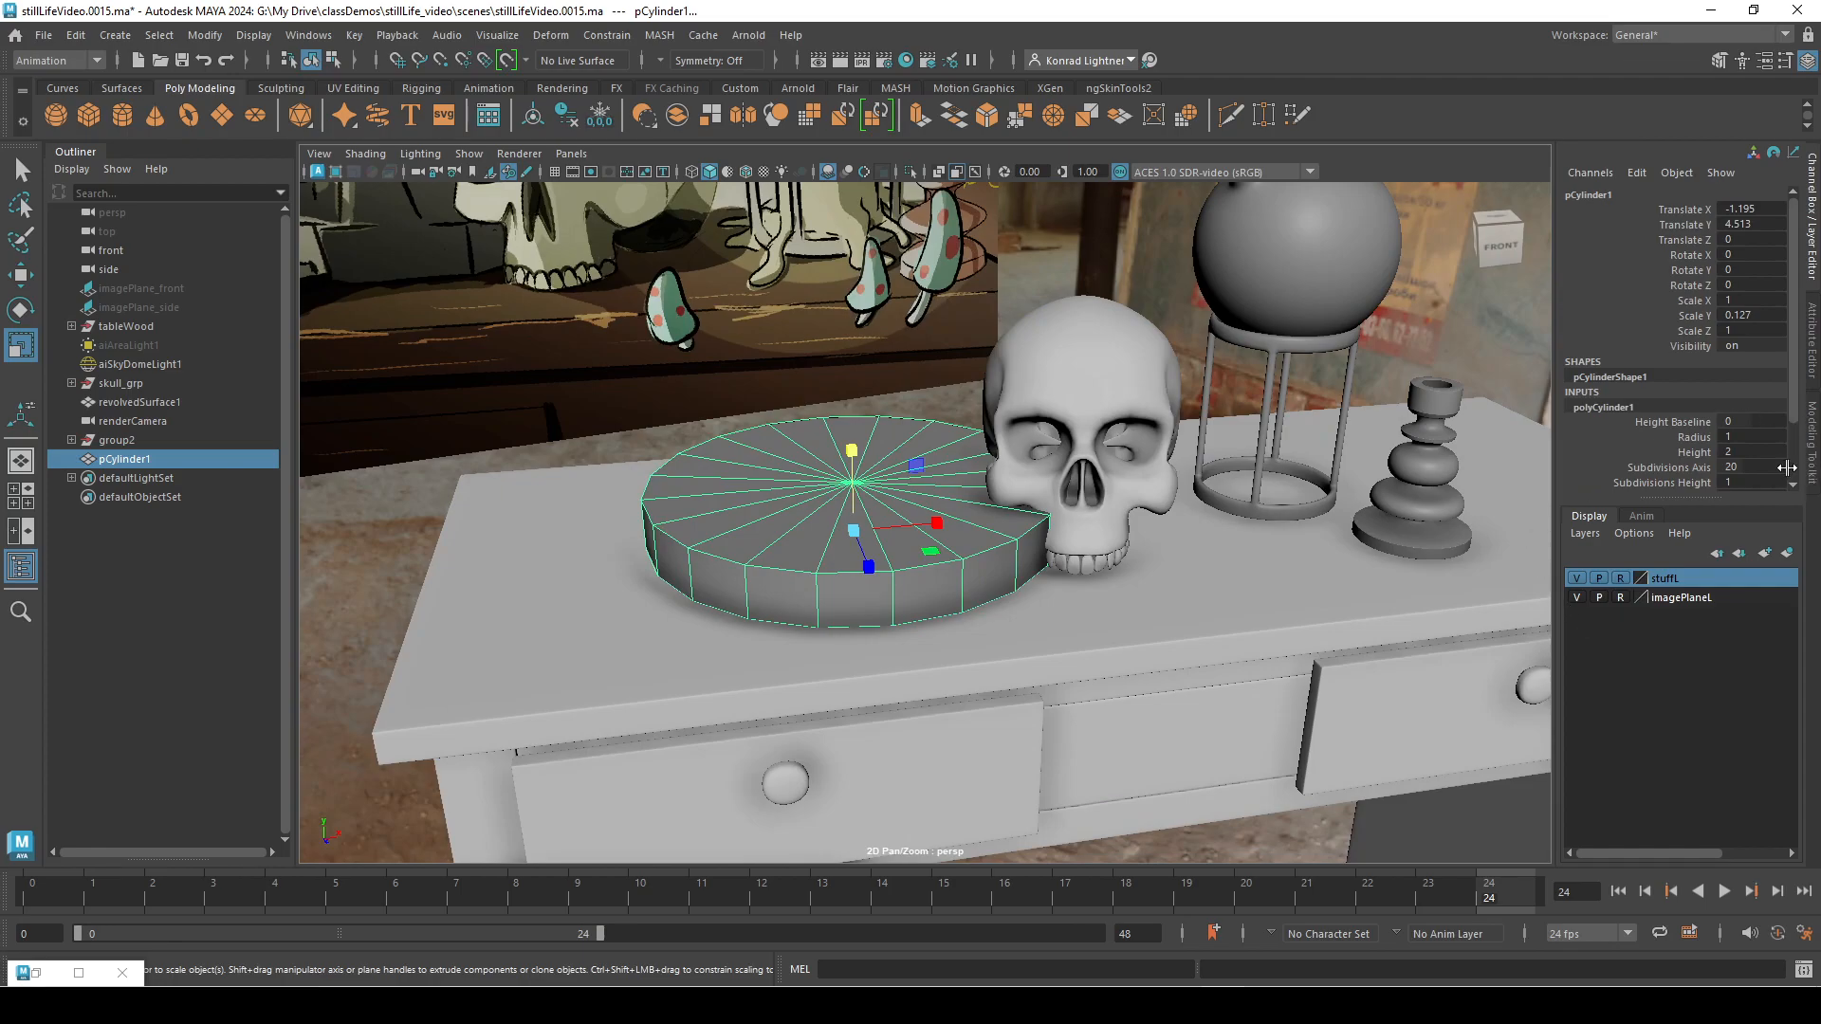
pyautogui.moveTo(1710, 503); pyautogui.dragTo(1709, 619)
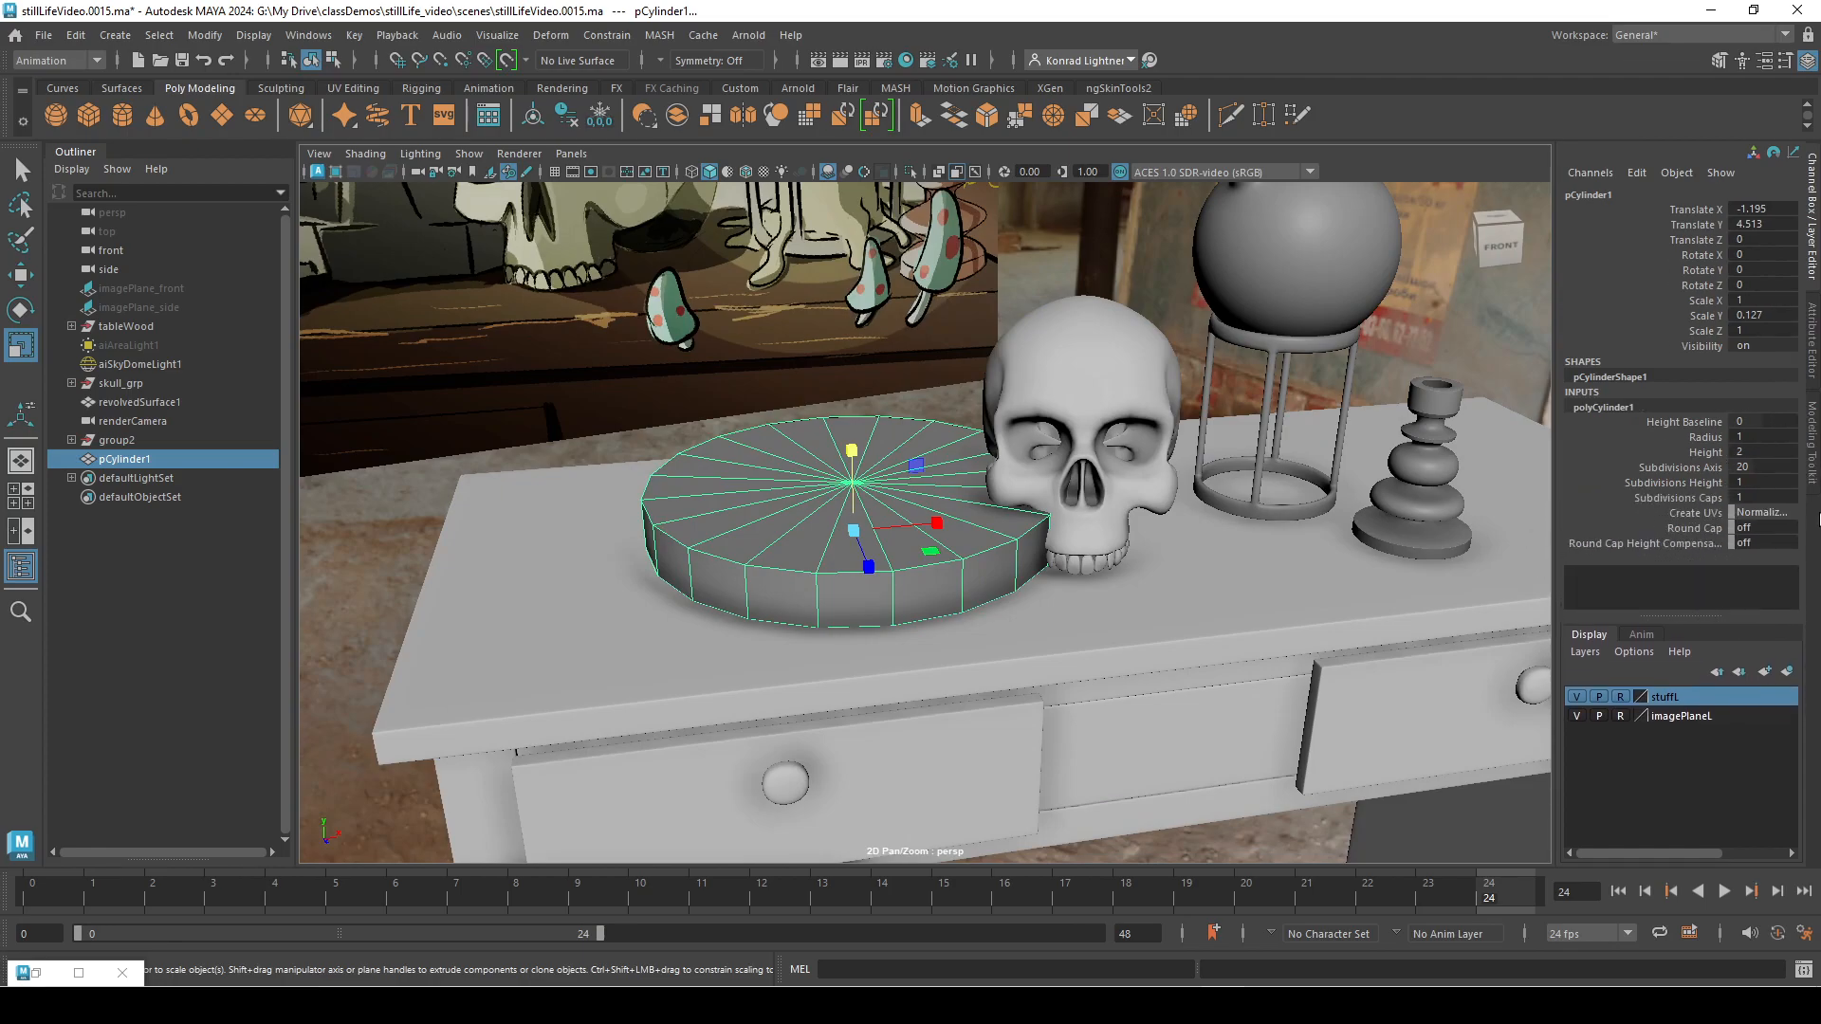
pyautogui.click(1688, 468)
pyautogui.moveTo(796, 557); pyautogui.dragTo(691, 551, button='middle')
pyautogui.keyDown('alt'); pyautogui.moveTo(690, 550); pyautogui.dragTo(873, 434); pyautogui.keyUp('alt')
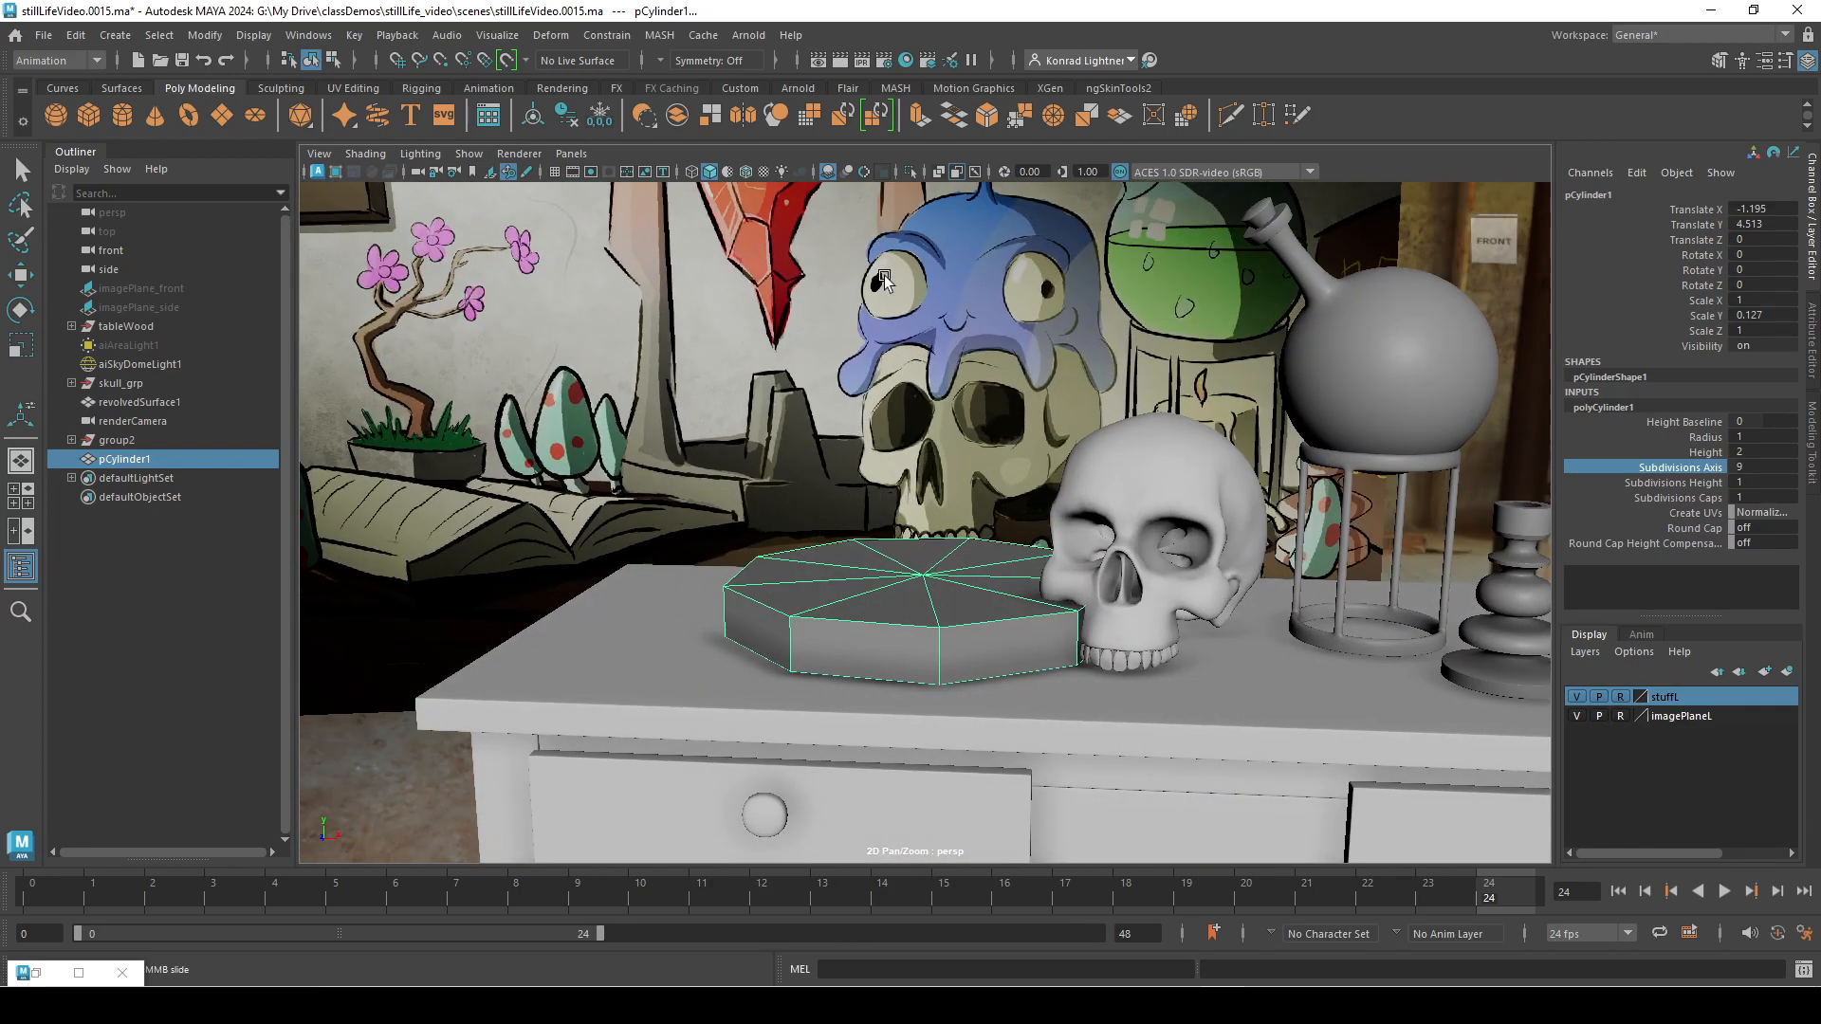
# Step: Look through renderCamera with the stuffL layer hidden and the objects displayed in wireframe
pyautogui.click(571, 153)
pyautogui.moveTo(639, 181)
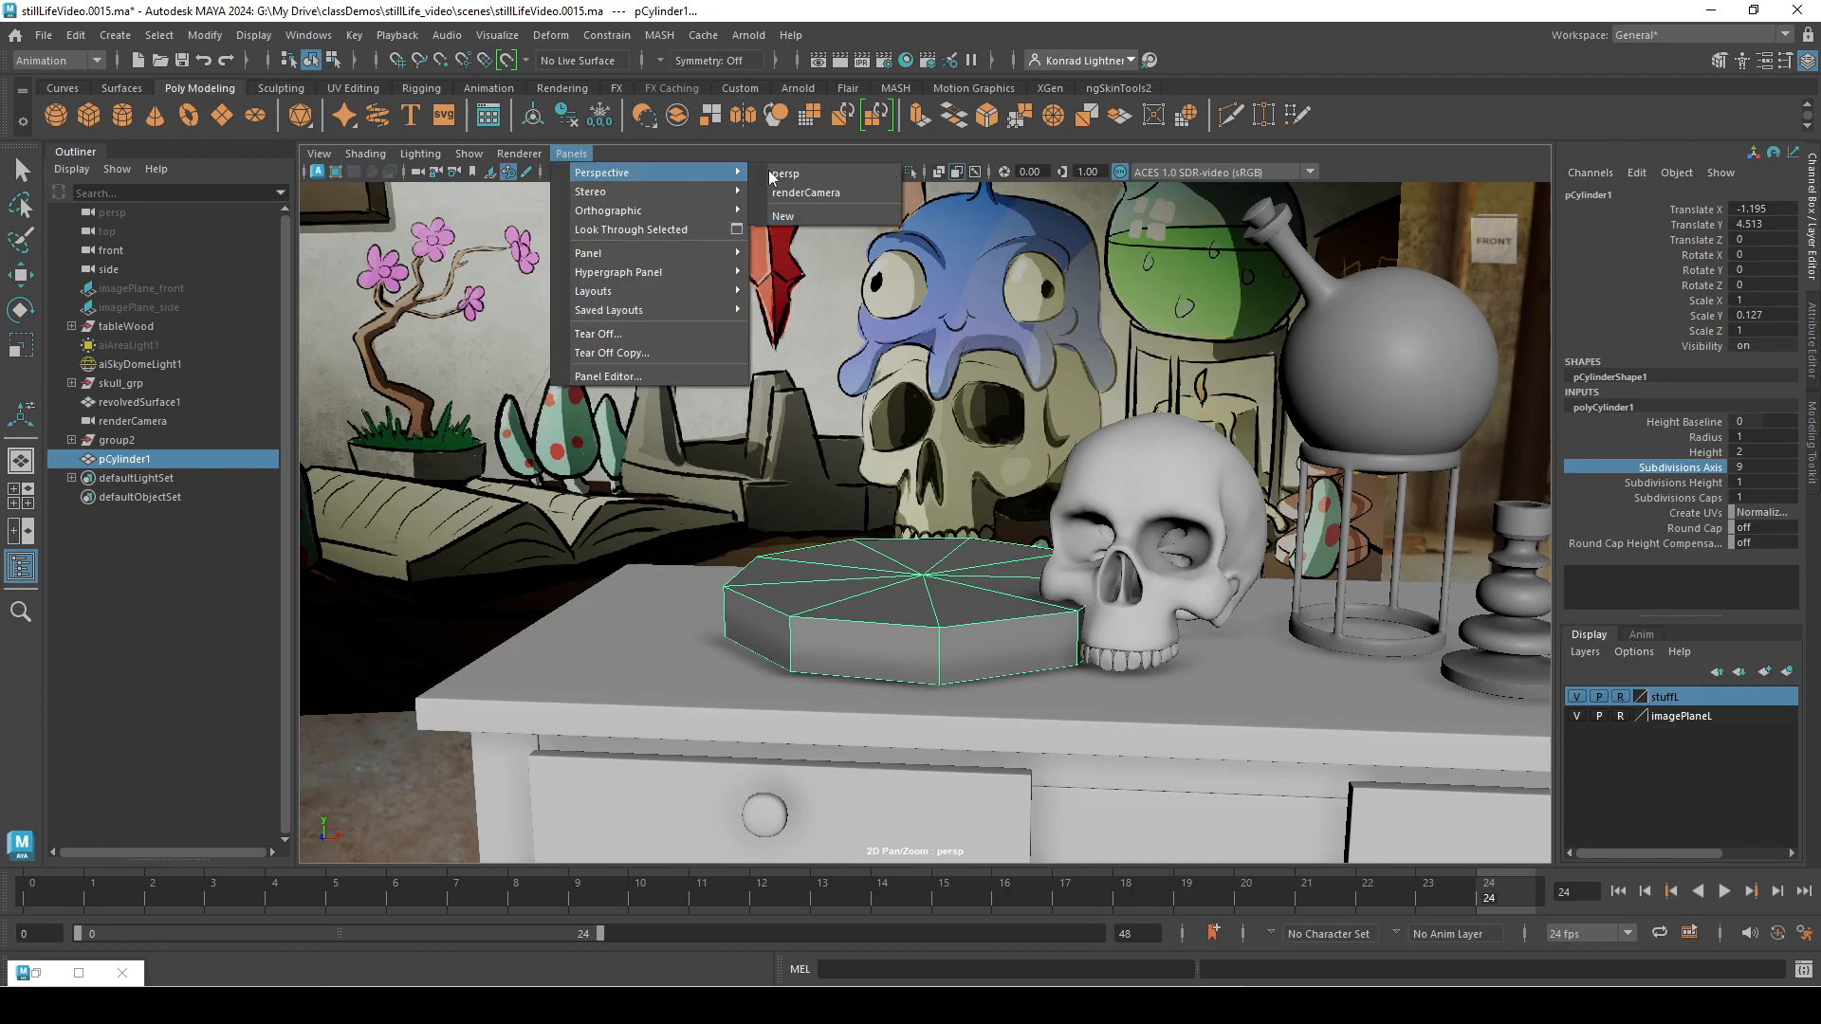
pyautogui.click(808, 193)
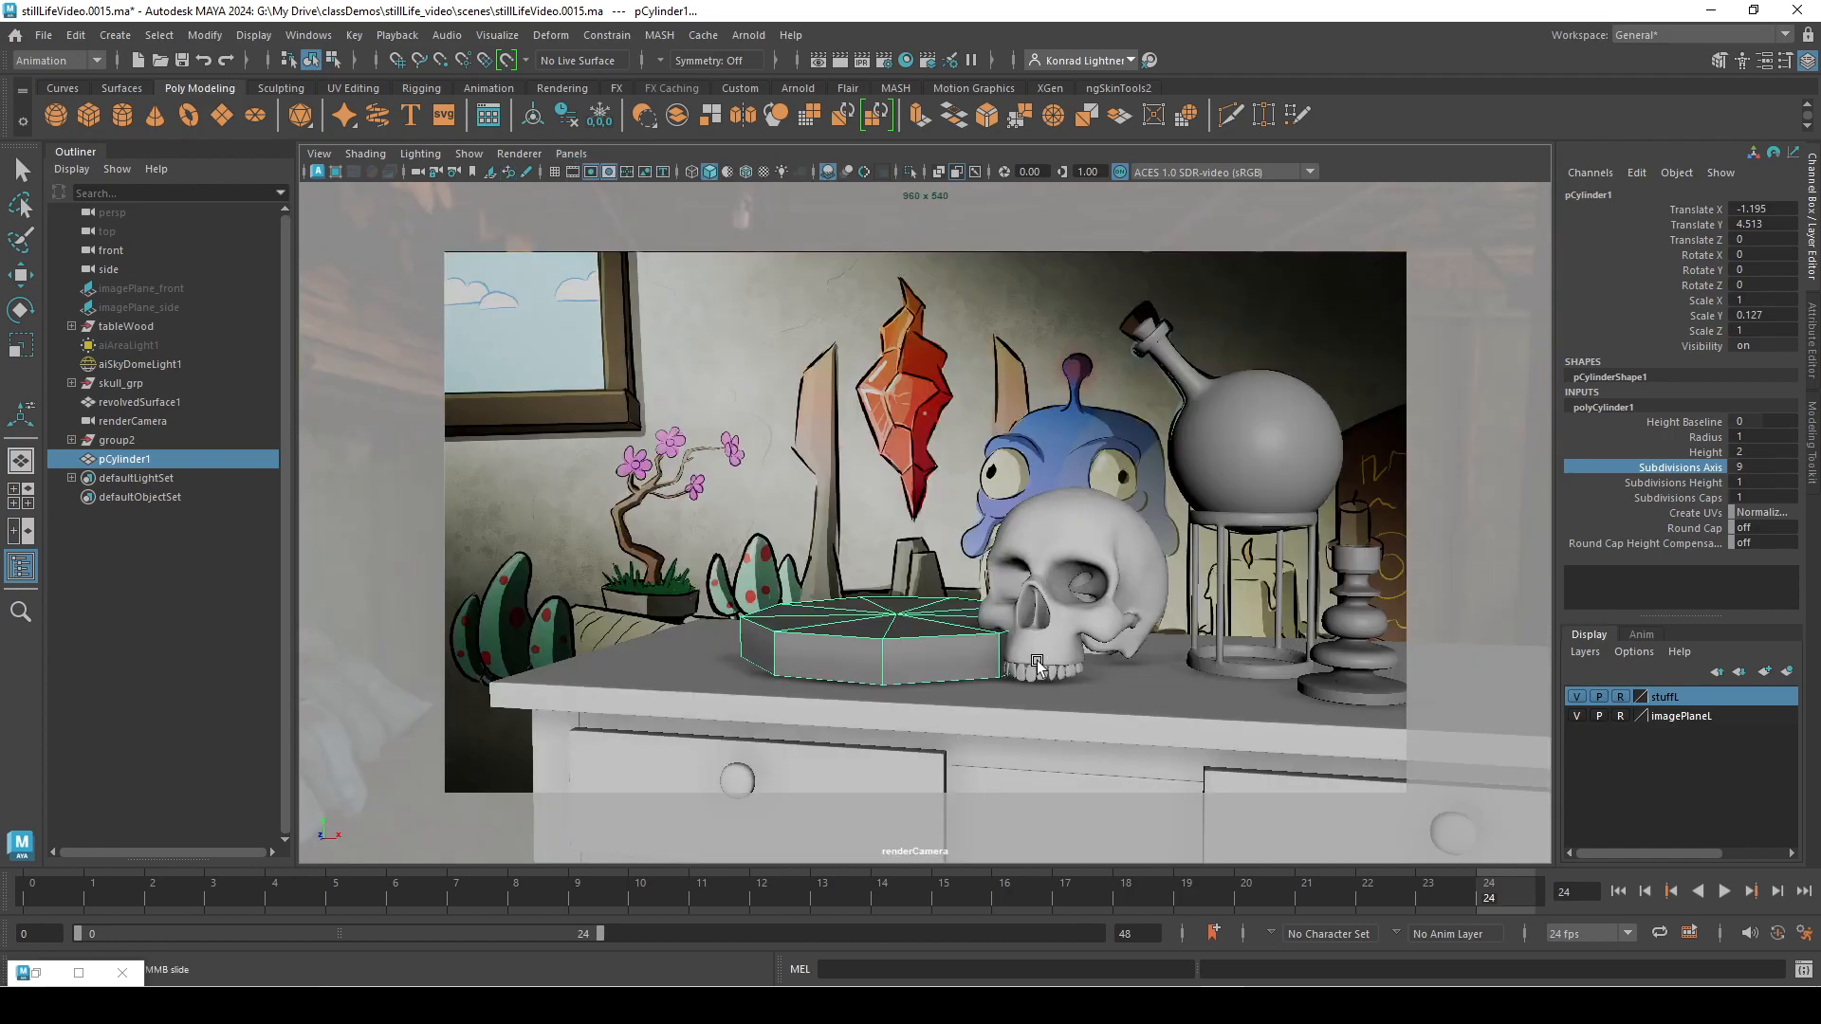
pyautogui.click(1577, 697)
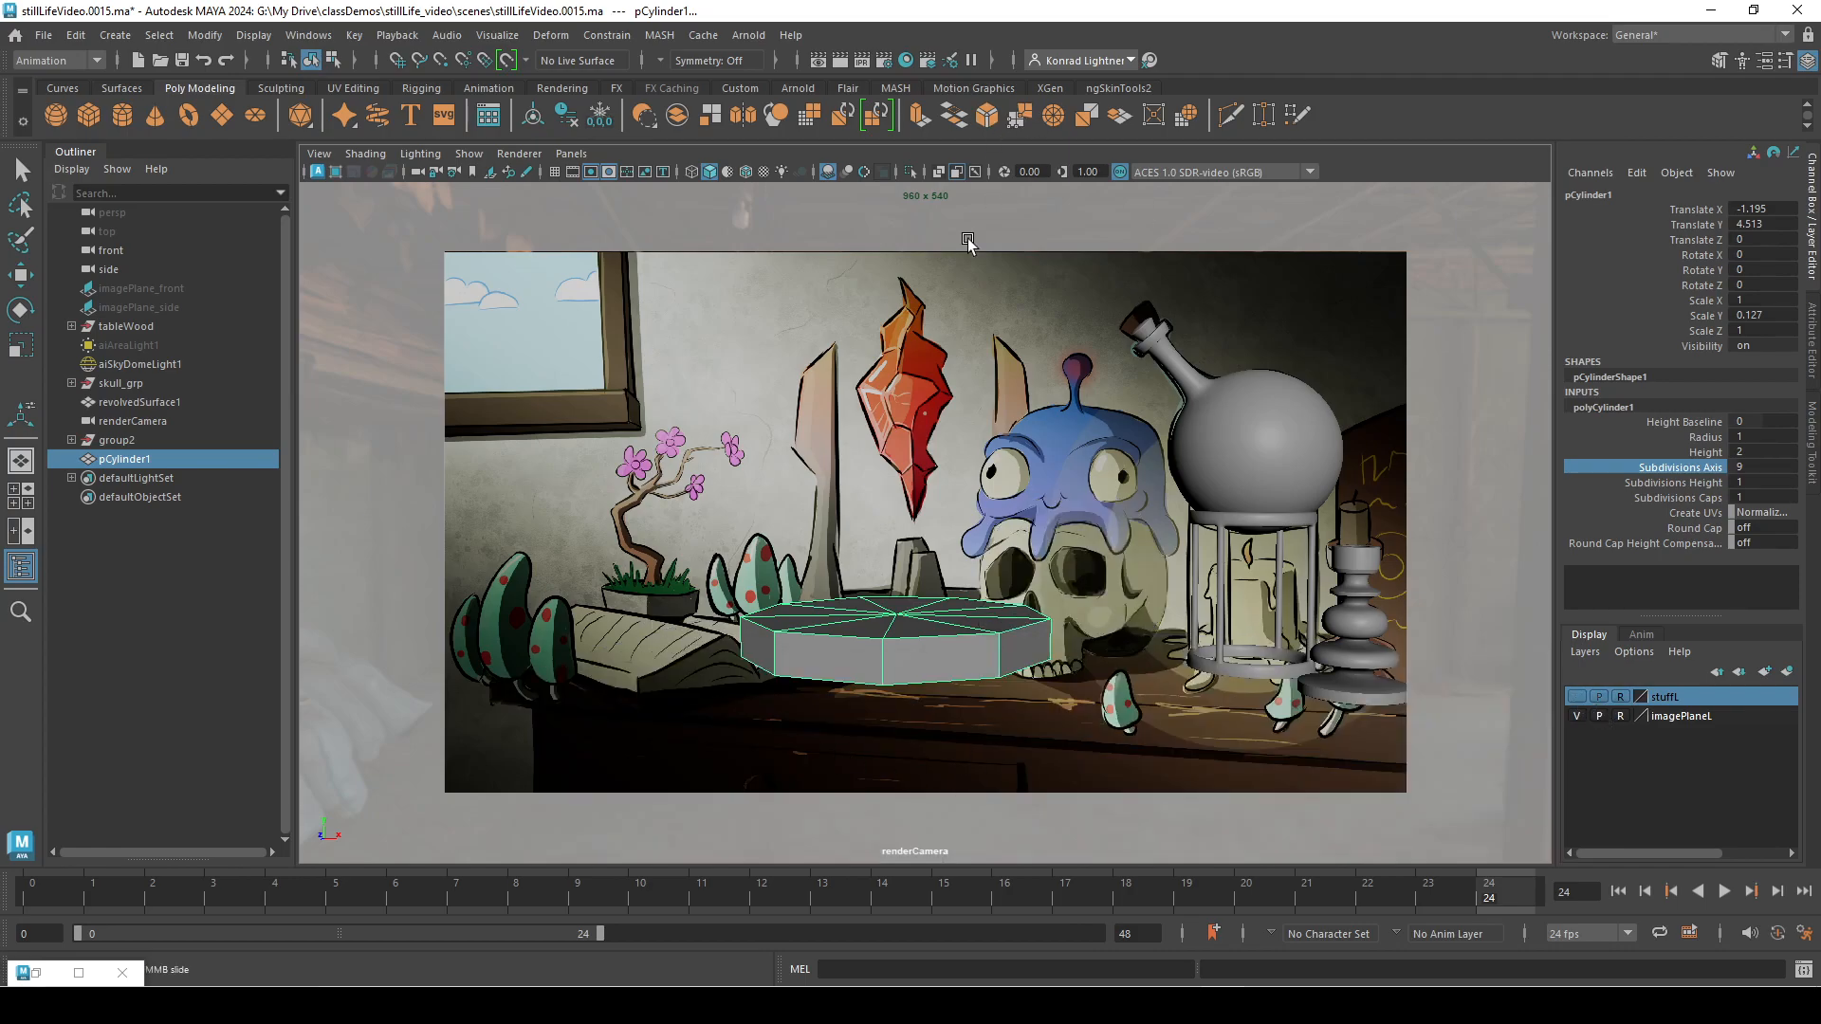
pyautogui.press('4')
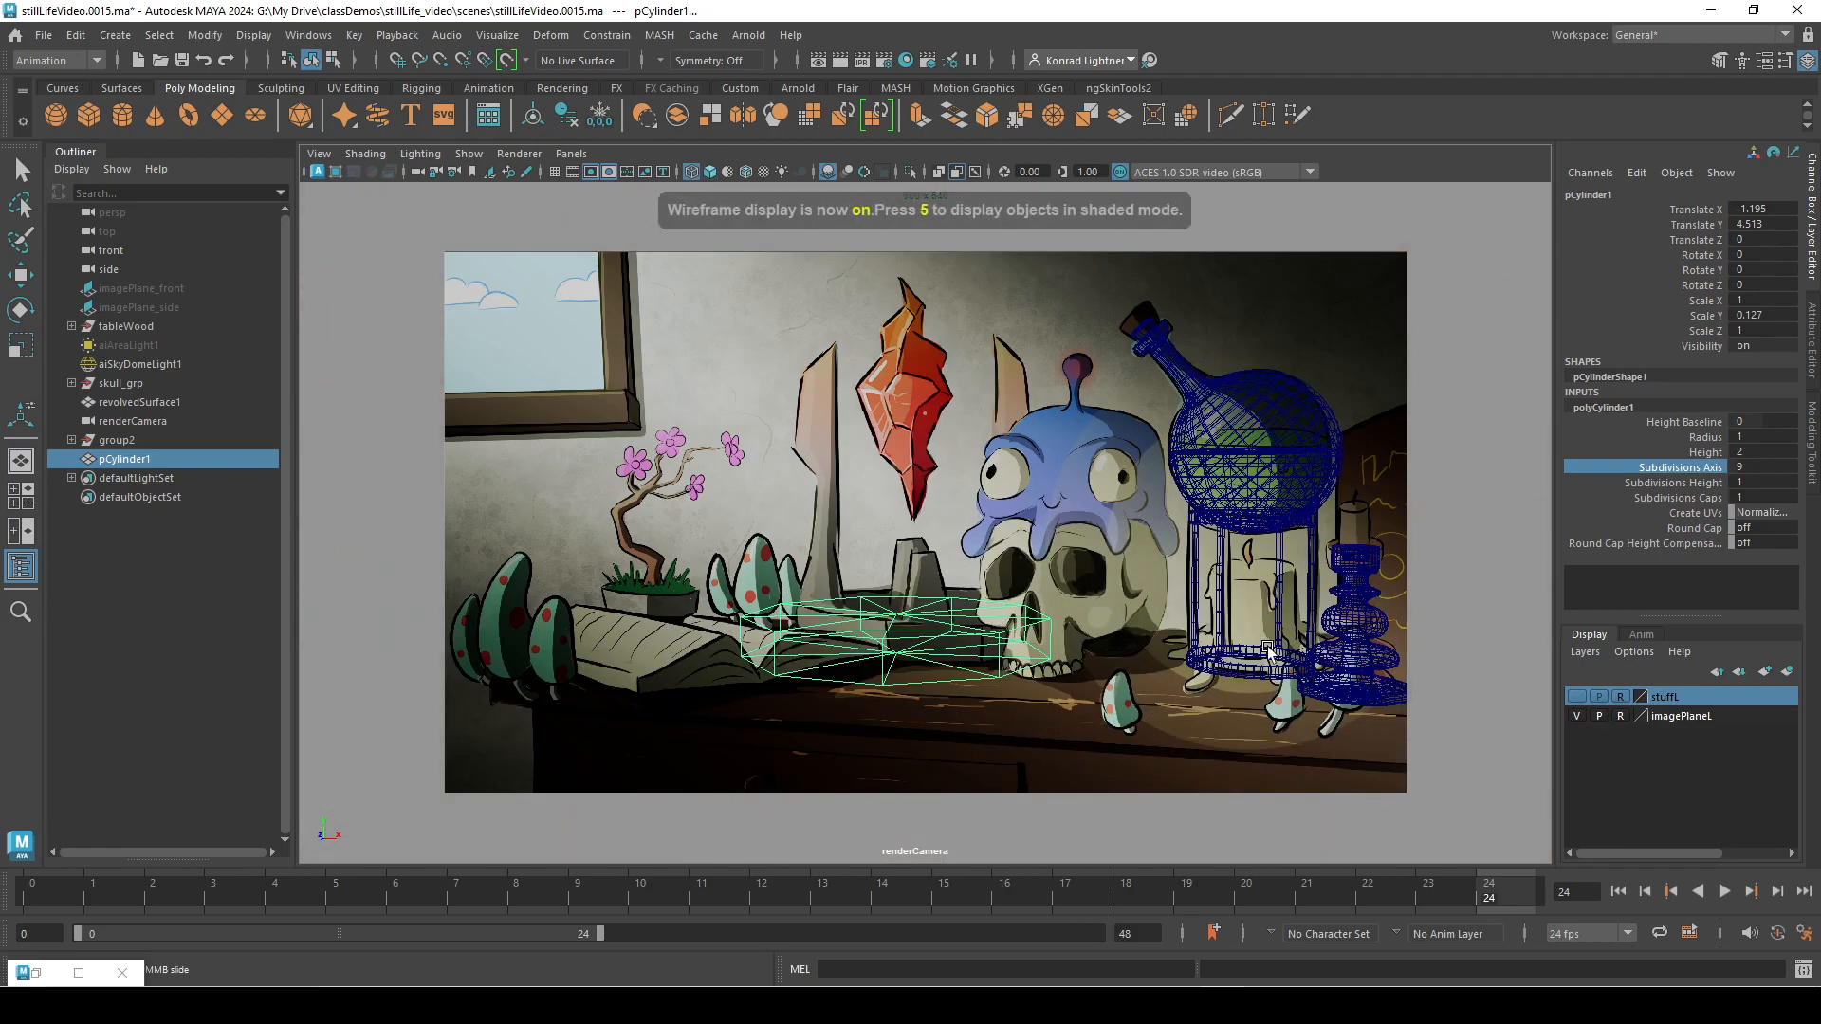
# Step: Fit the cylinder to the drawn crystal base at about X -1.108, Z -0.596, scale 0.896 by 0.114 by 0.896, rotated about 22.2° on Y
pyautogui.press('w')
pyautogui.moveTo(890, 670); pyautogui.dragTo(993, 652)
pyautogui.press('r')
pyautogui.press('e')
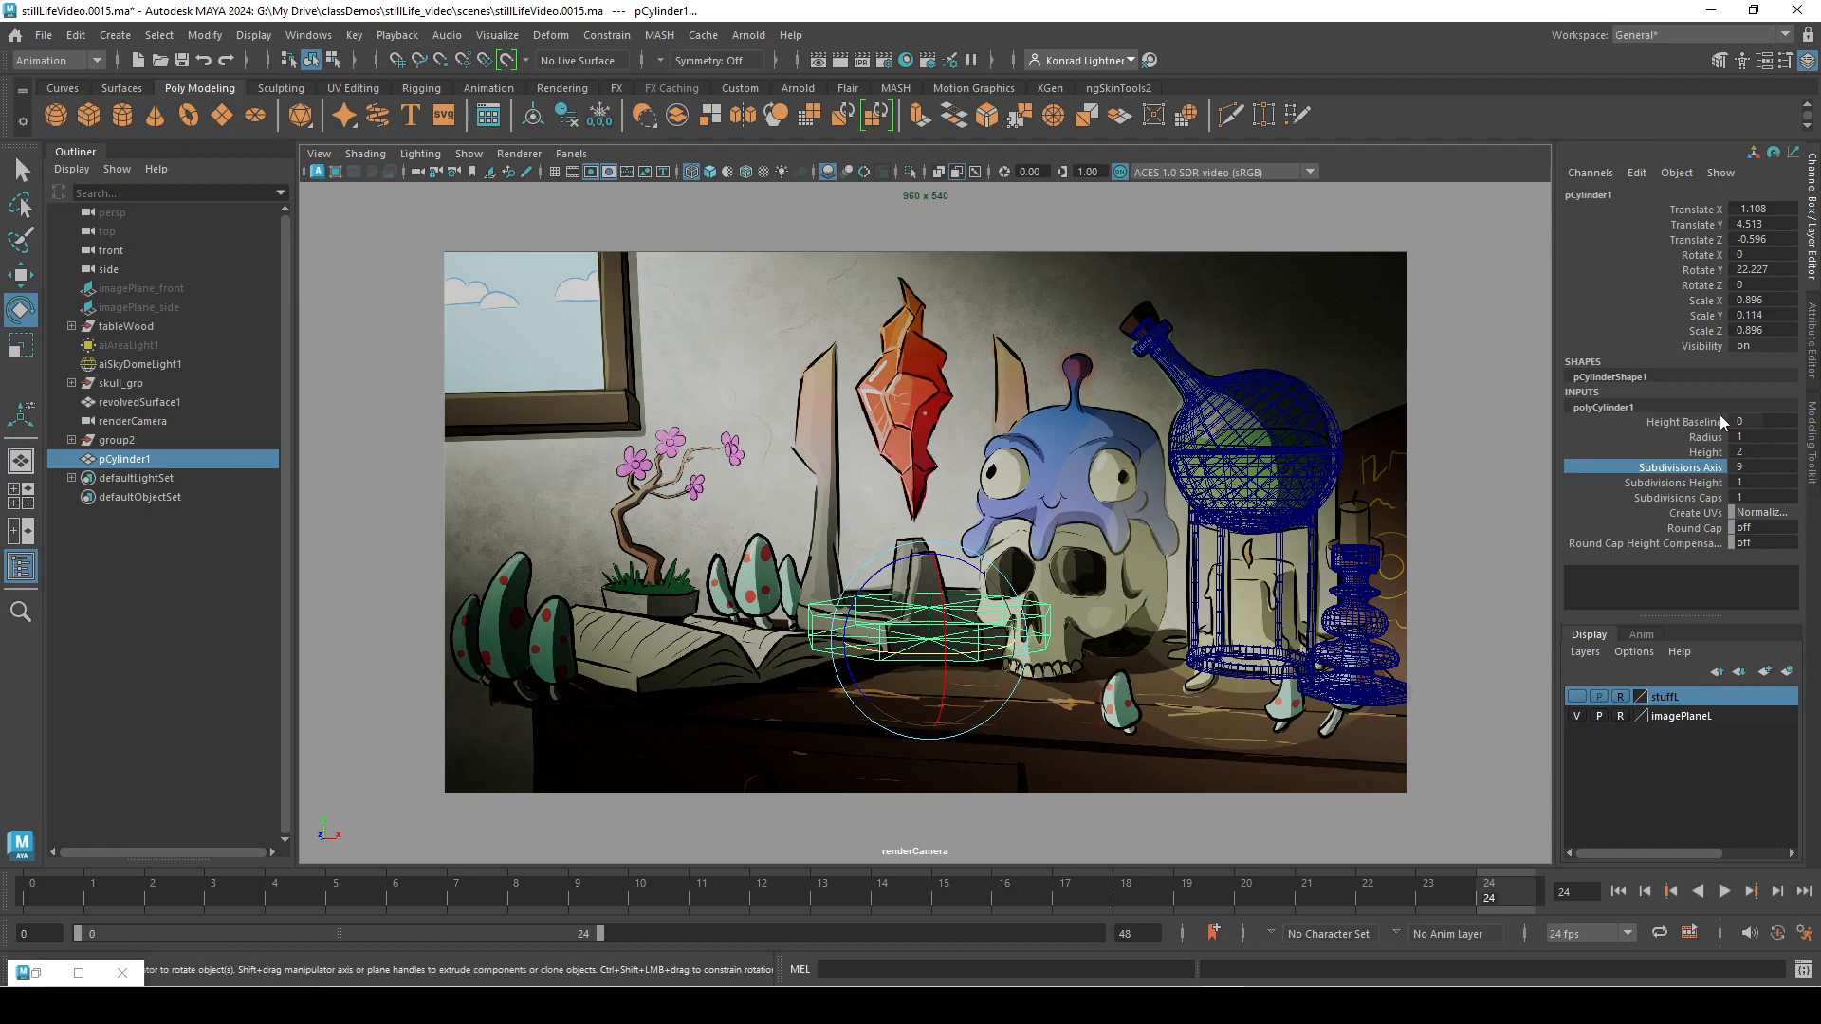
# Step: Set the cylinder's Subdivisions Axis to 8
pyautogui.doubleClick(1757, 466)
pyautogui.write('8')
pyautogui.press('Return')
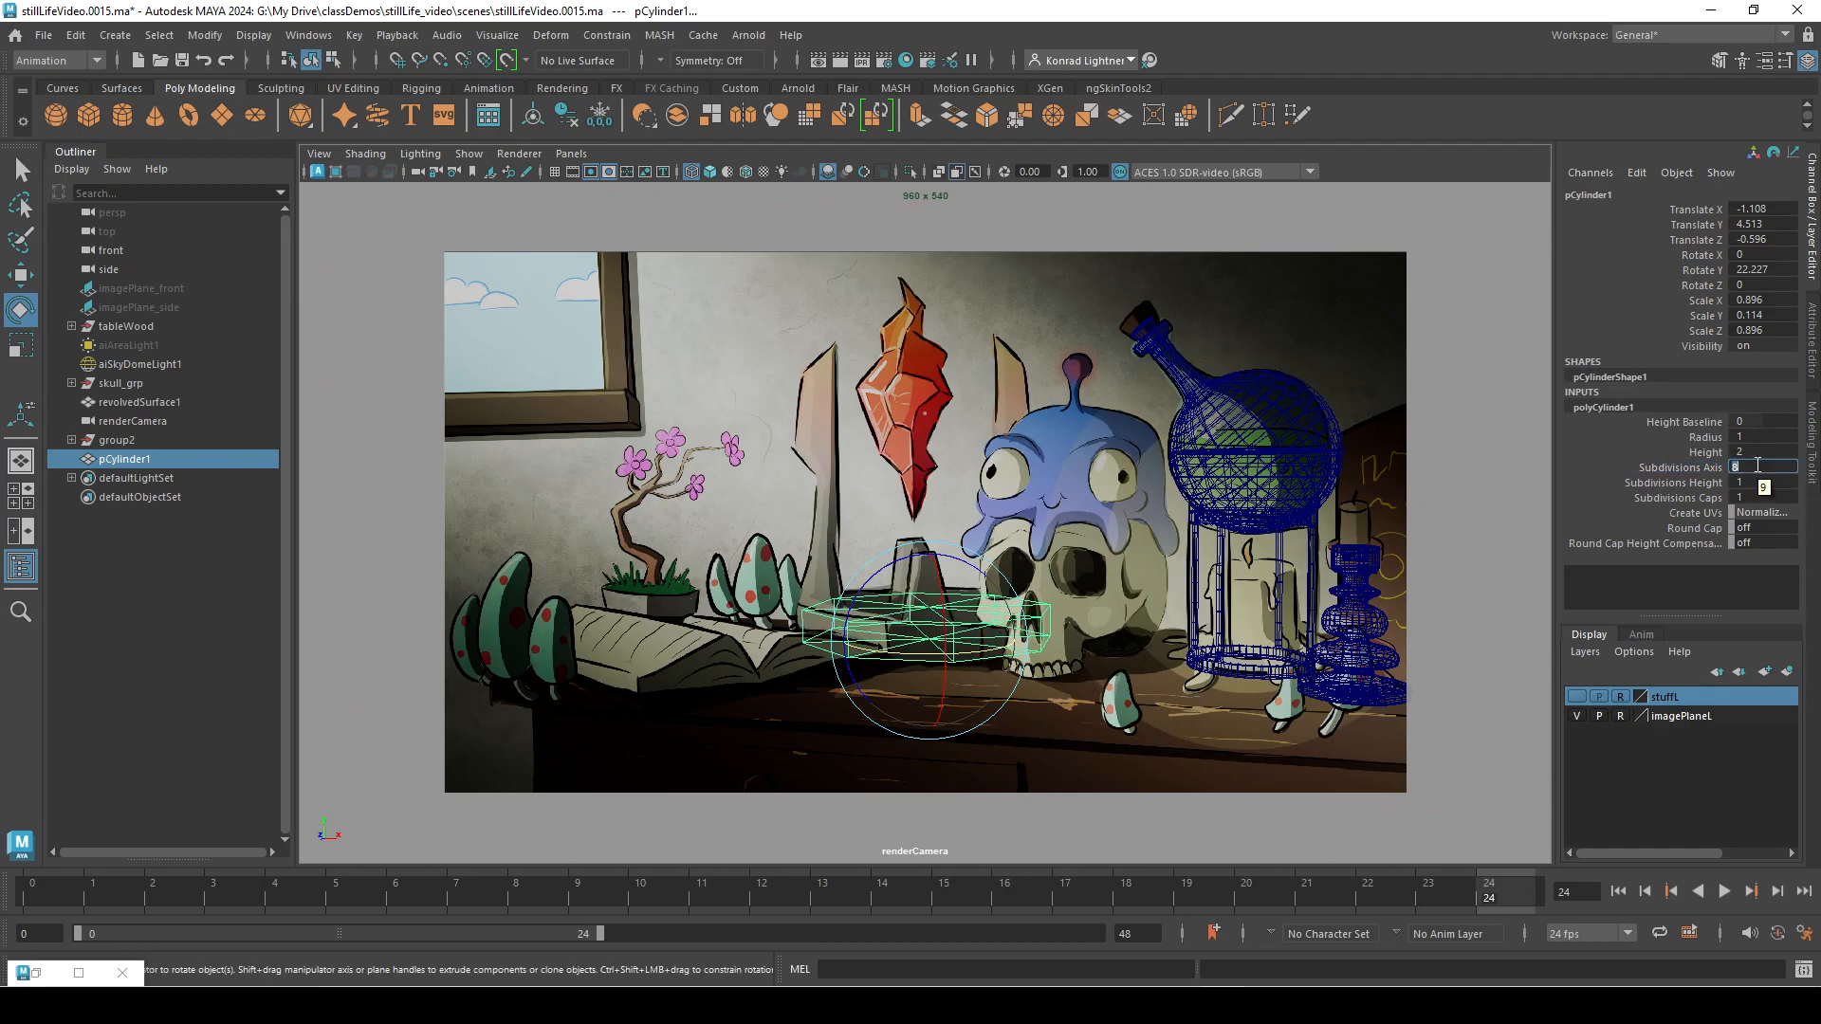
# Step: Rotate the cylinder to about 37.25° on Y and increase its Y scale to about 0.128
pyautogui.moveTo(965, 653); pyautogui.dragTo(993, 661)
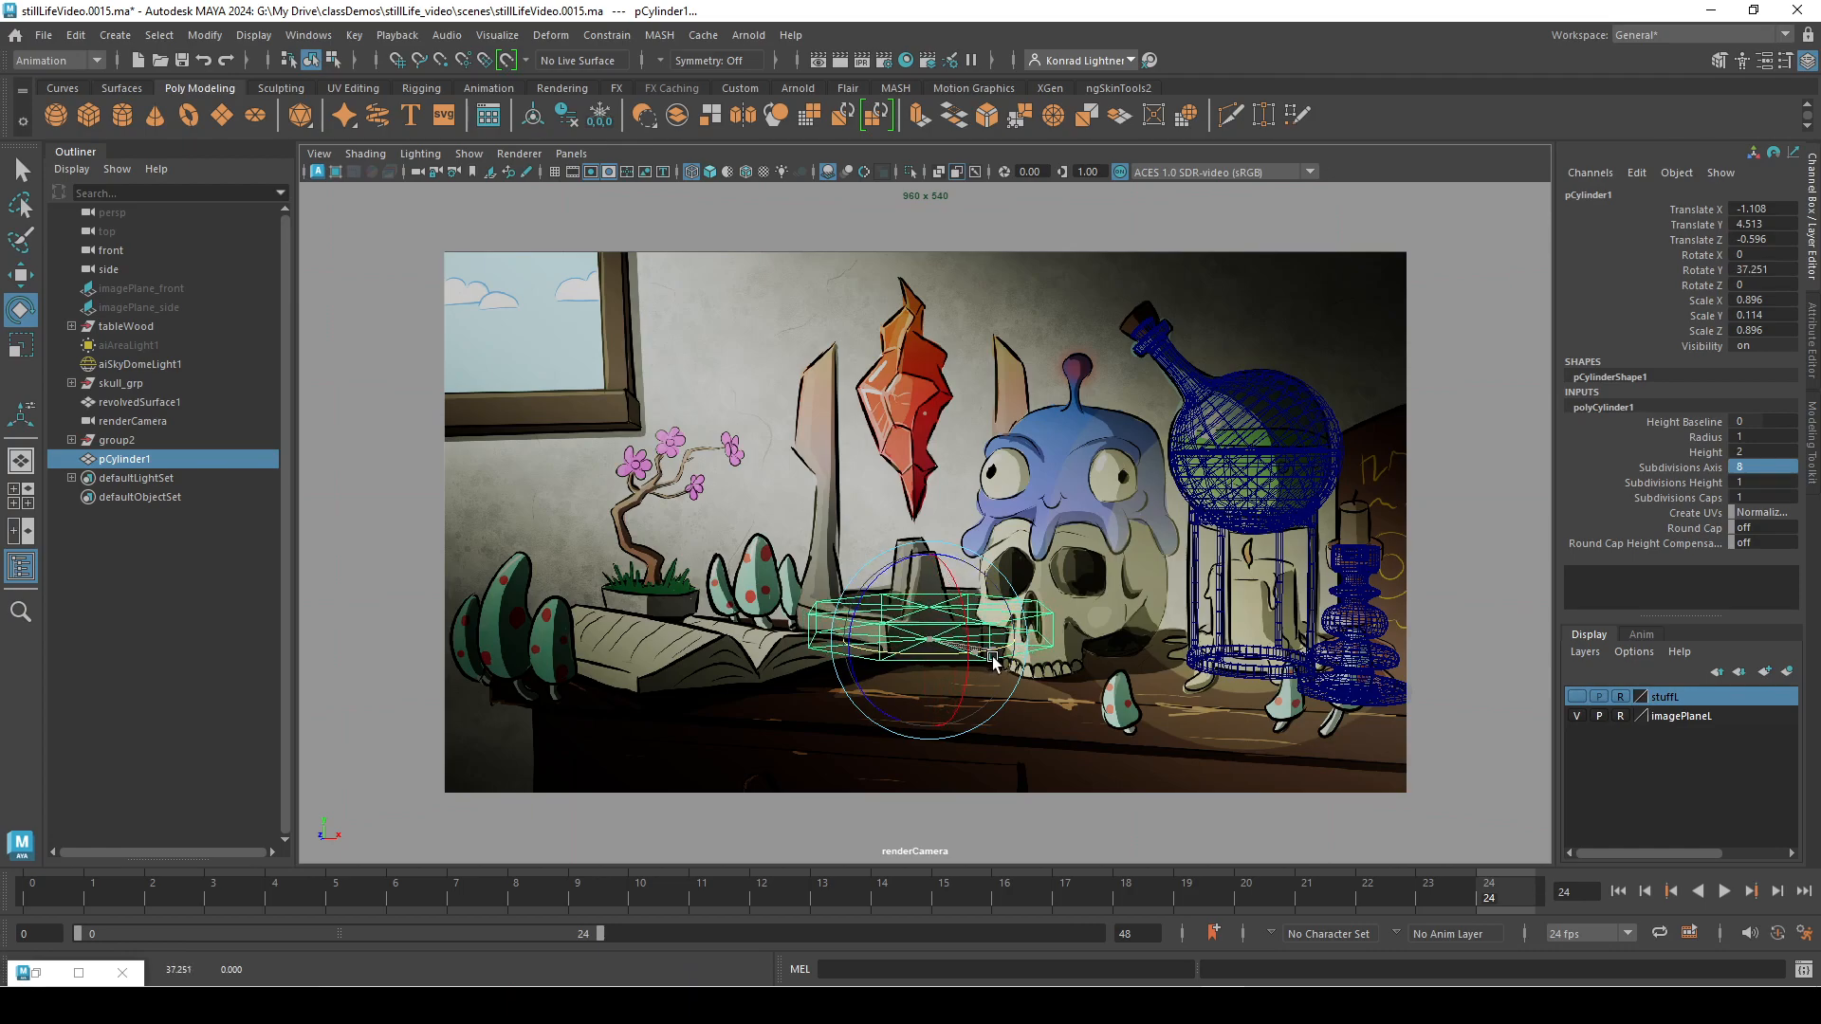
pyautogui.press('r')
pyautogui.moveTo(931, 547); pyautogui.dragTo(930, 538)
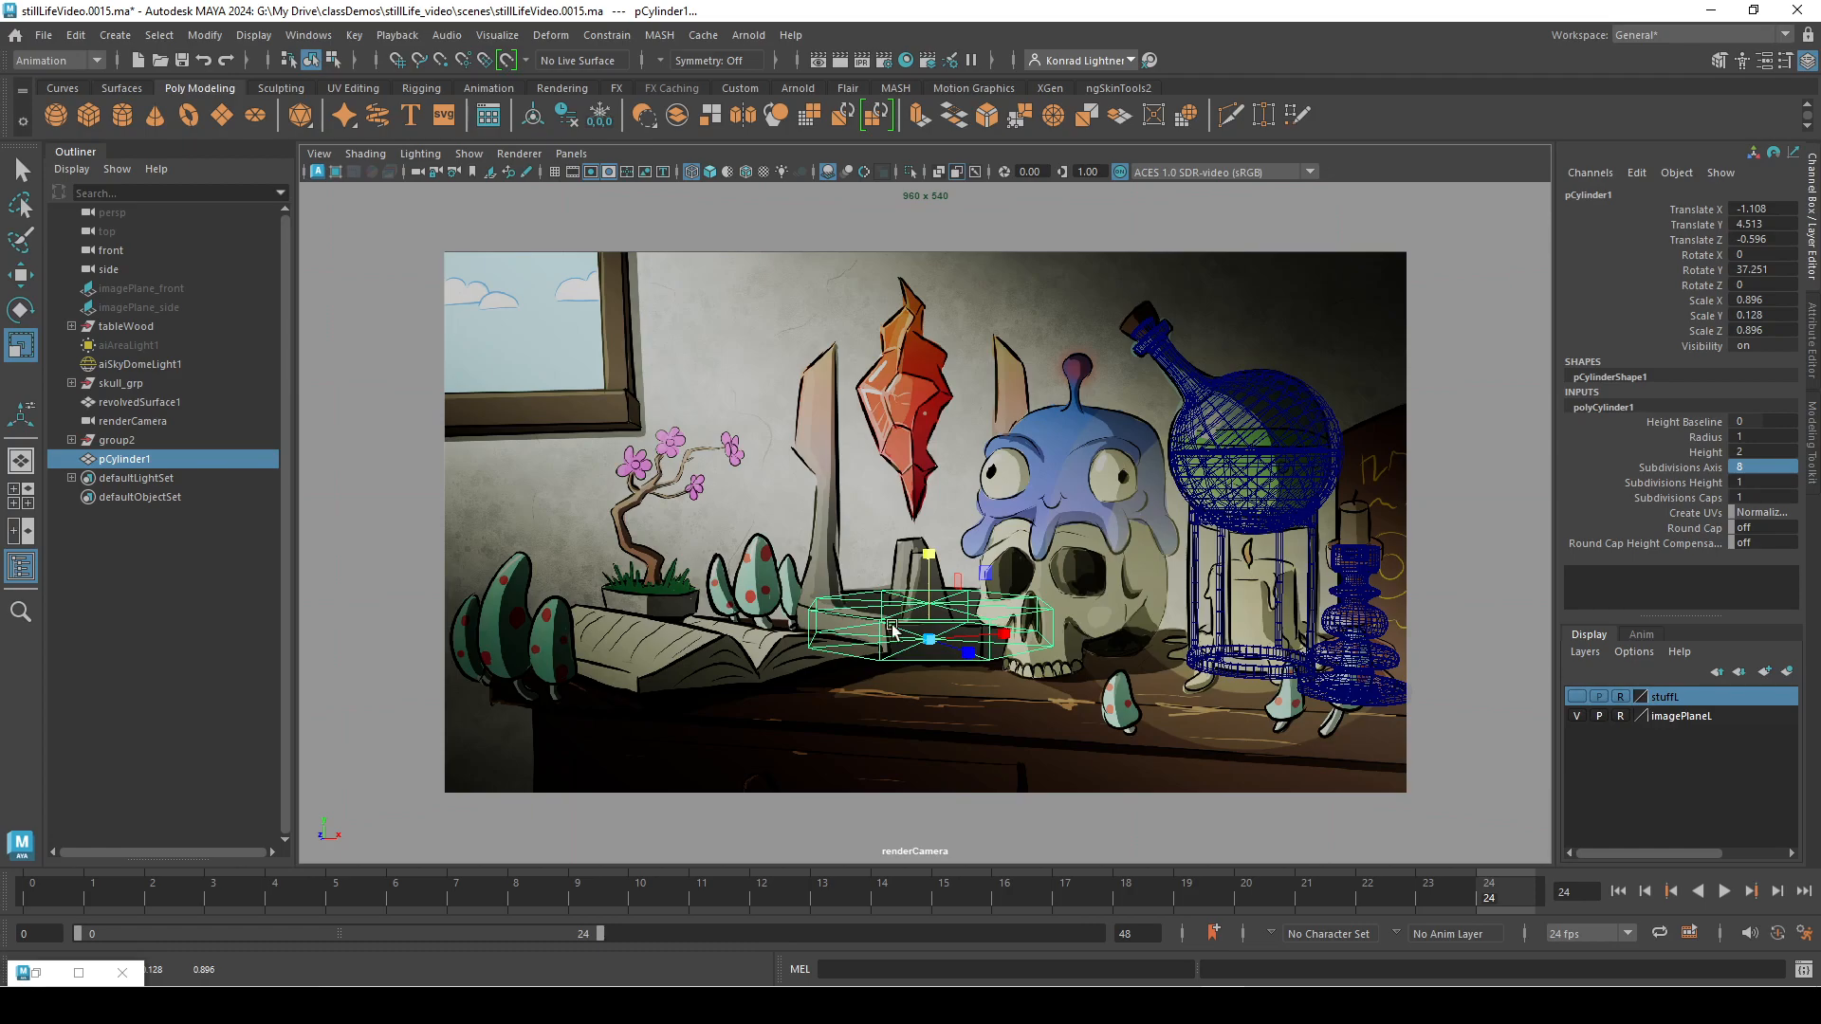
# Step: Try to scale the vertices at one end of the cylinder to match the drawn base, and return to object selection
pyautogui.rightClick(831, 601)
pyautogui.moveTo(788, 565); pyautogui.dragTo(745, 444, button='right')
pyautogui.moveTo(660, 532); pyautogui.dragTo(836, 721)
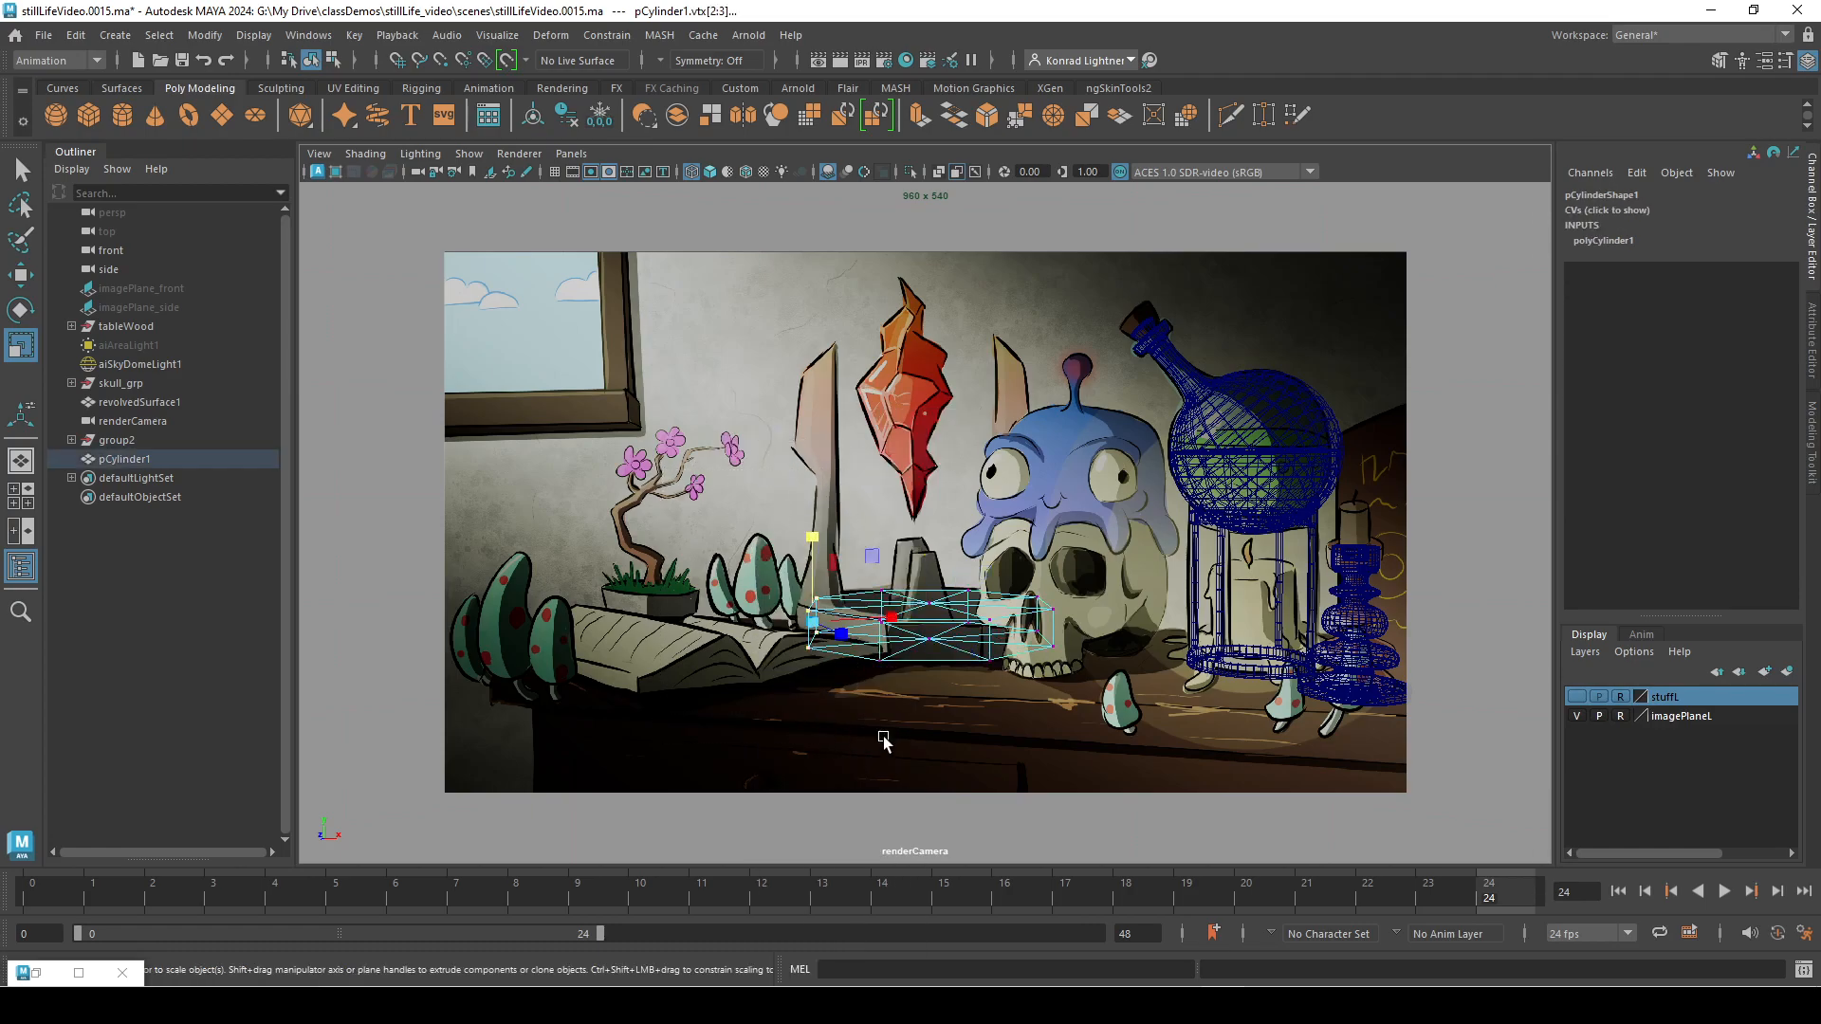
pyautogui.press('w')
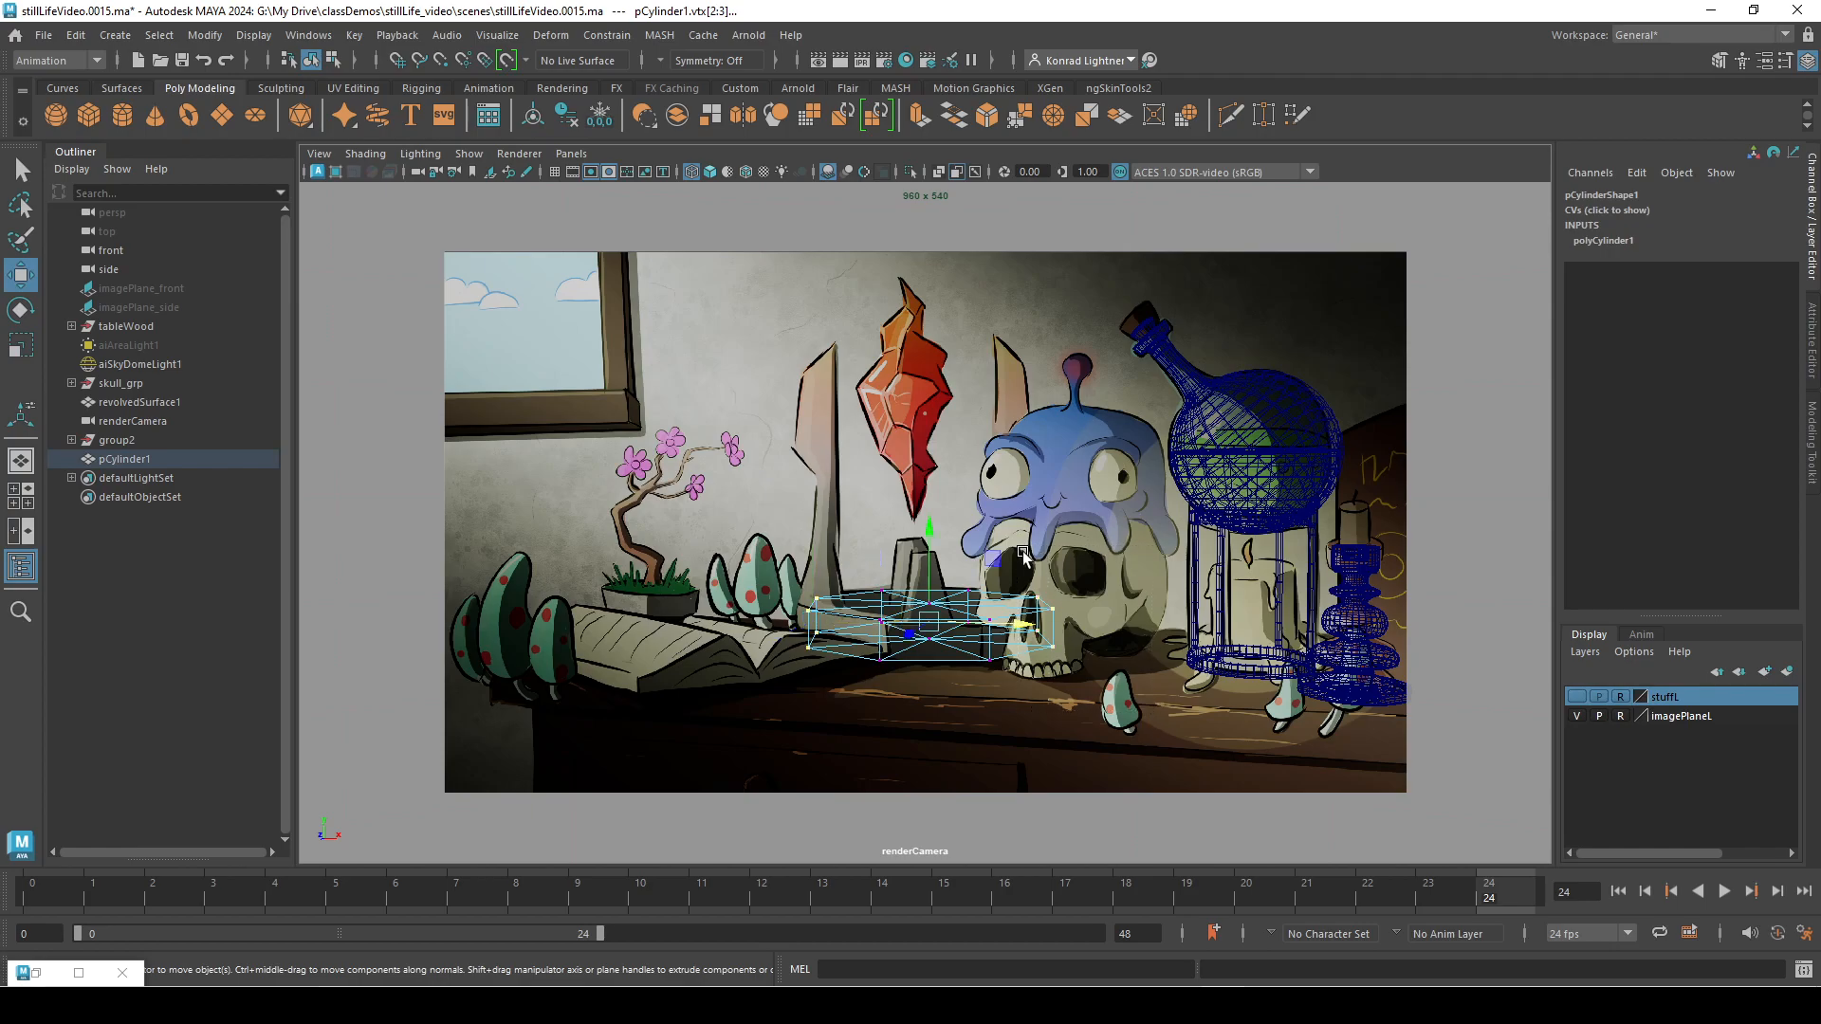
pyautogui.press('r')
pyautogui.moveTo(1007, 619); pyautogui.dragTo(1007, 612)
pyautogui.moveTo(882, 444); pyautogui.dragTo(1006, 427, button='right')
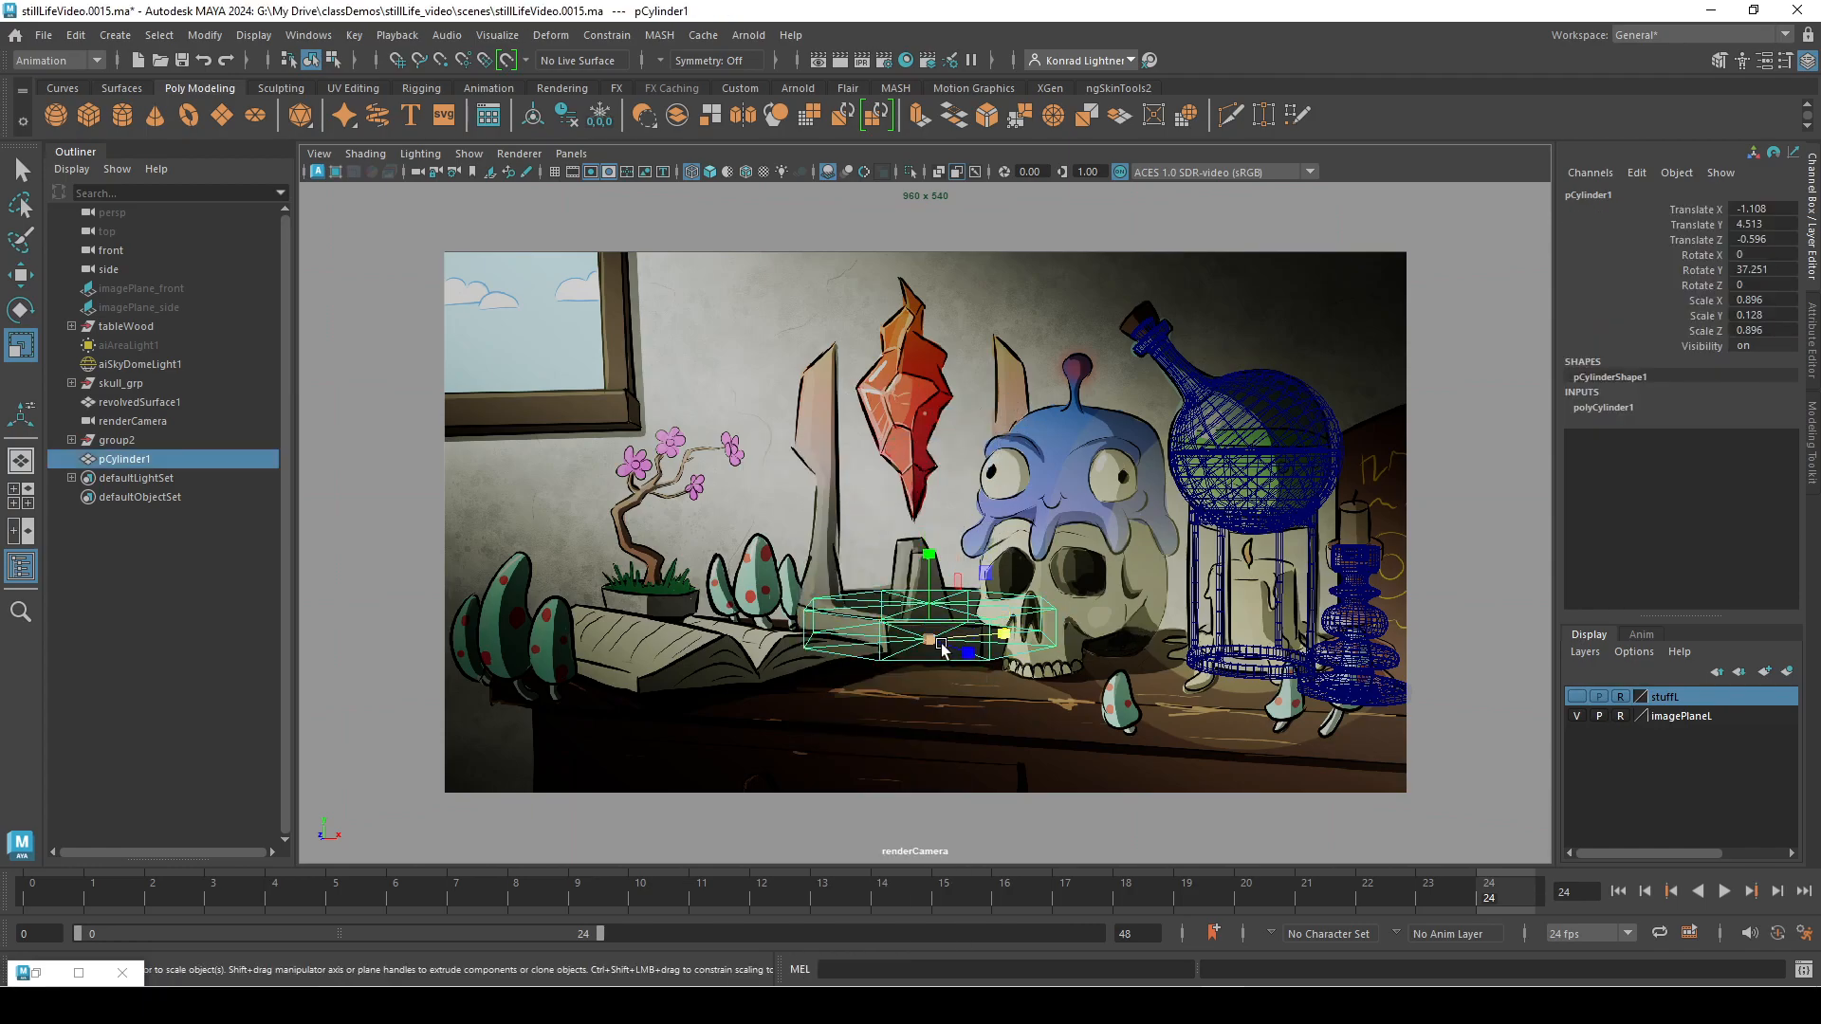
# Step: Try to scale the vertices at both ends of the cylinder along X, and undo the vertex scaling
pyautogui.moveTo(840, 460); pyautogui.dragTo(751, 442, button='right')
pyautogui.moveTo(763, 526); pyautogui.dragTo(867, 705)
pyautogui.keyDown('shift'); pyautogui.moveTo(1023, 566); pyautogui.dragTo(1138, 683); pyautogui.keyUp('shift')
pyautogui.moveTo(1022, 619); pyautogui.dragTo(1007, 618)
pyautogui.hotkey('ctrl', 'z')
pyautogui.hotkey('ctrl', 'z')
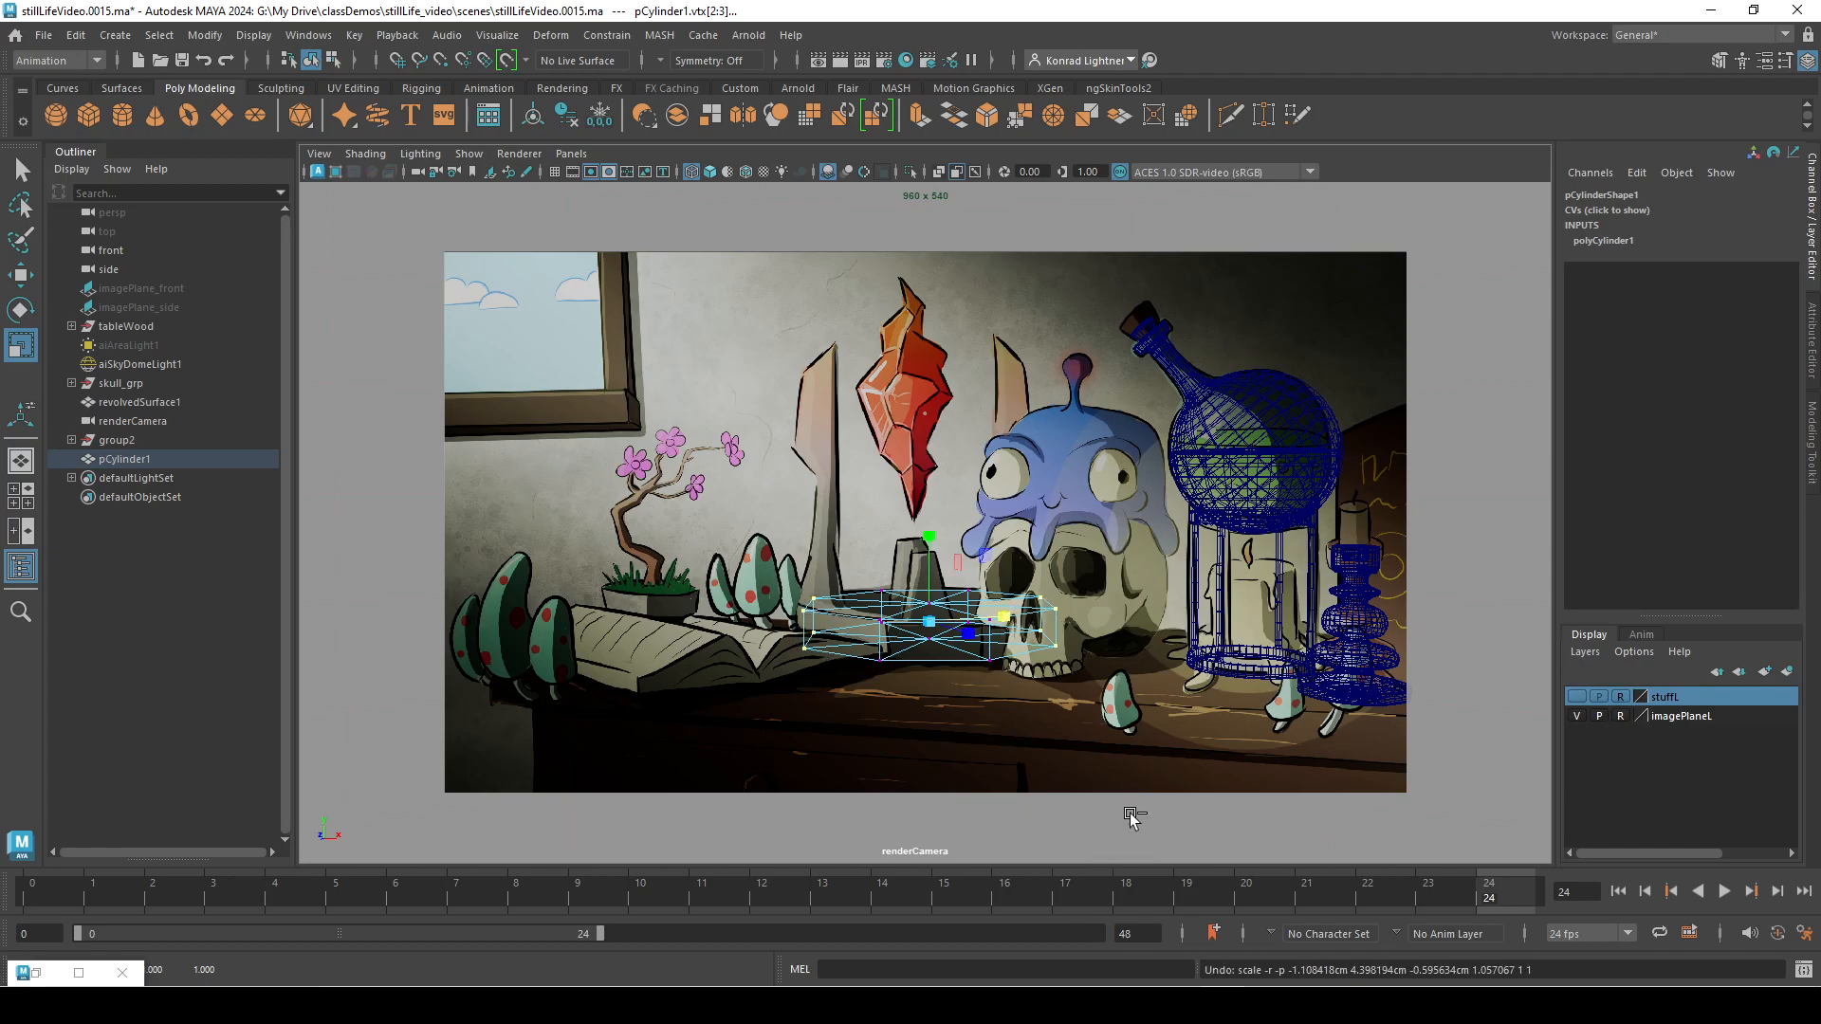
pyautogui.keyDown('shift'); pyautogui.moveTo(987, 577); pyautogui.dragTo(1129, 713); pyautogui.keyUp('shift')
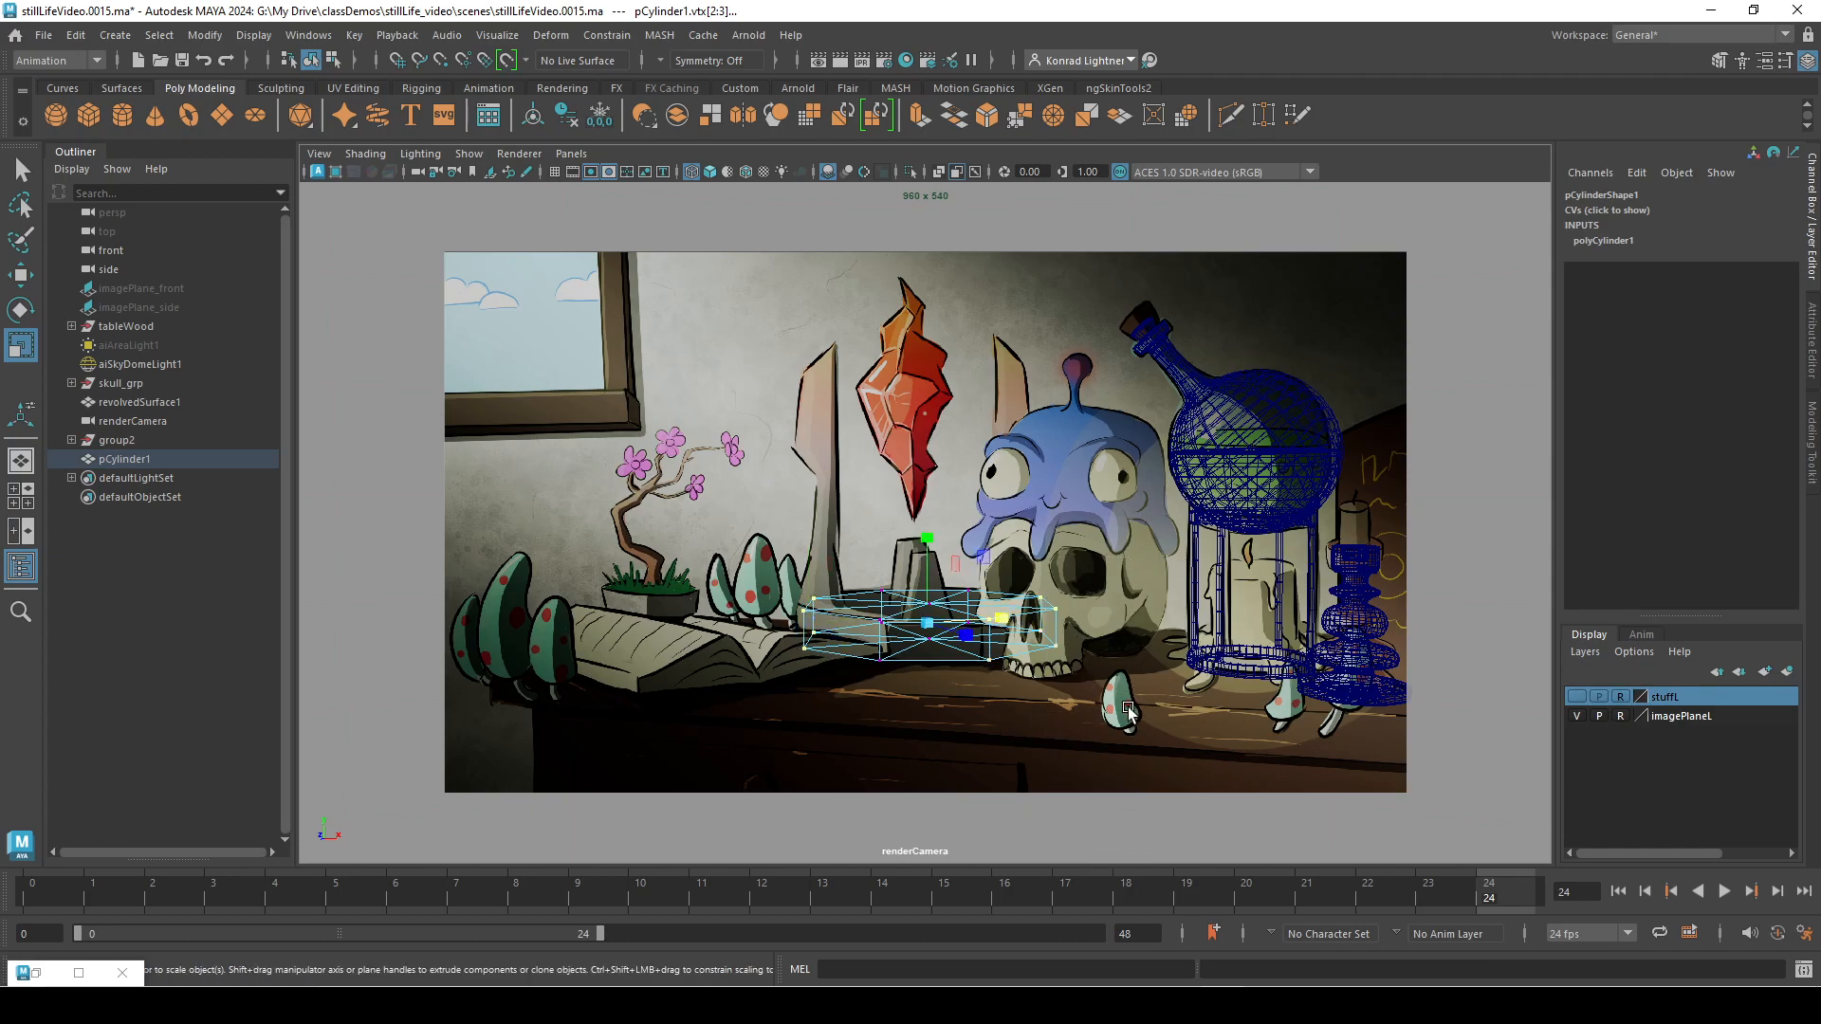
pyautogui.hotkey('ctrl', 'z')
pyautogui.hotkey('ctrl', 'z')
pyautogui.hotkey('ctrl', 'z')
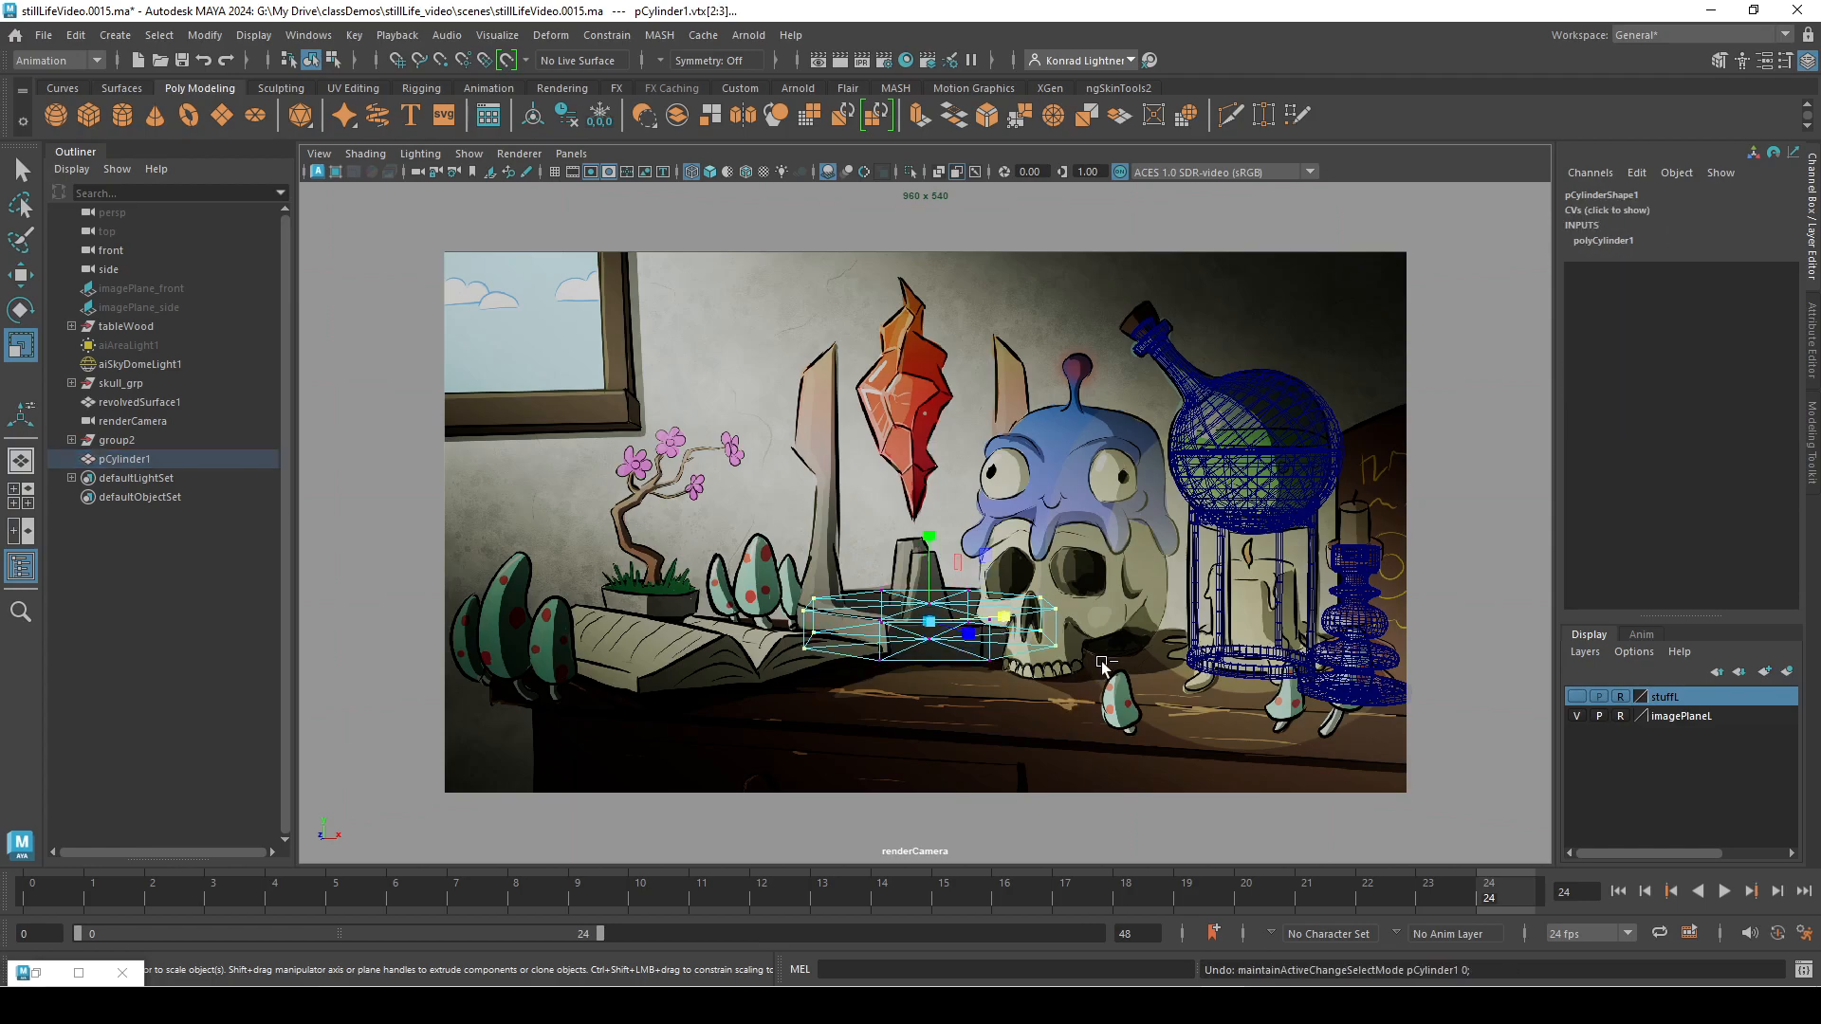
pyautogui.hotkey('ctrl', 'z')
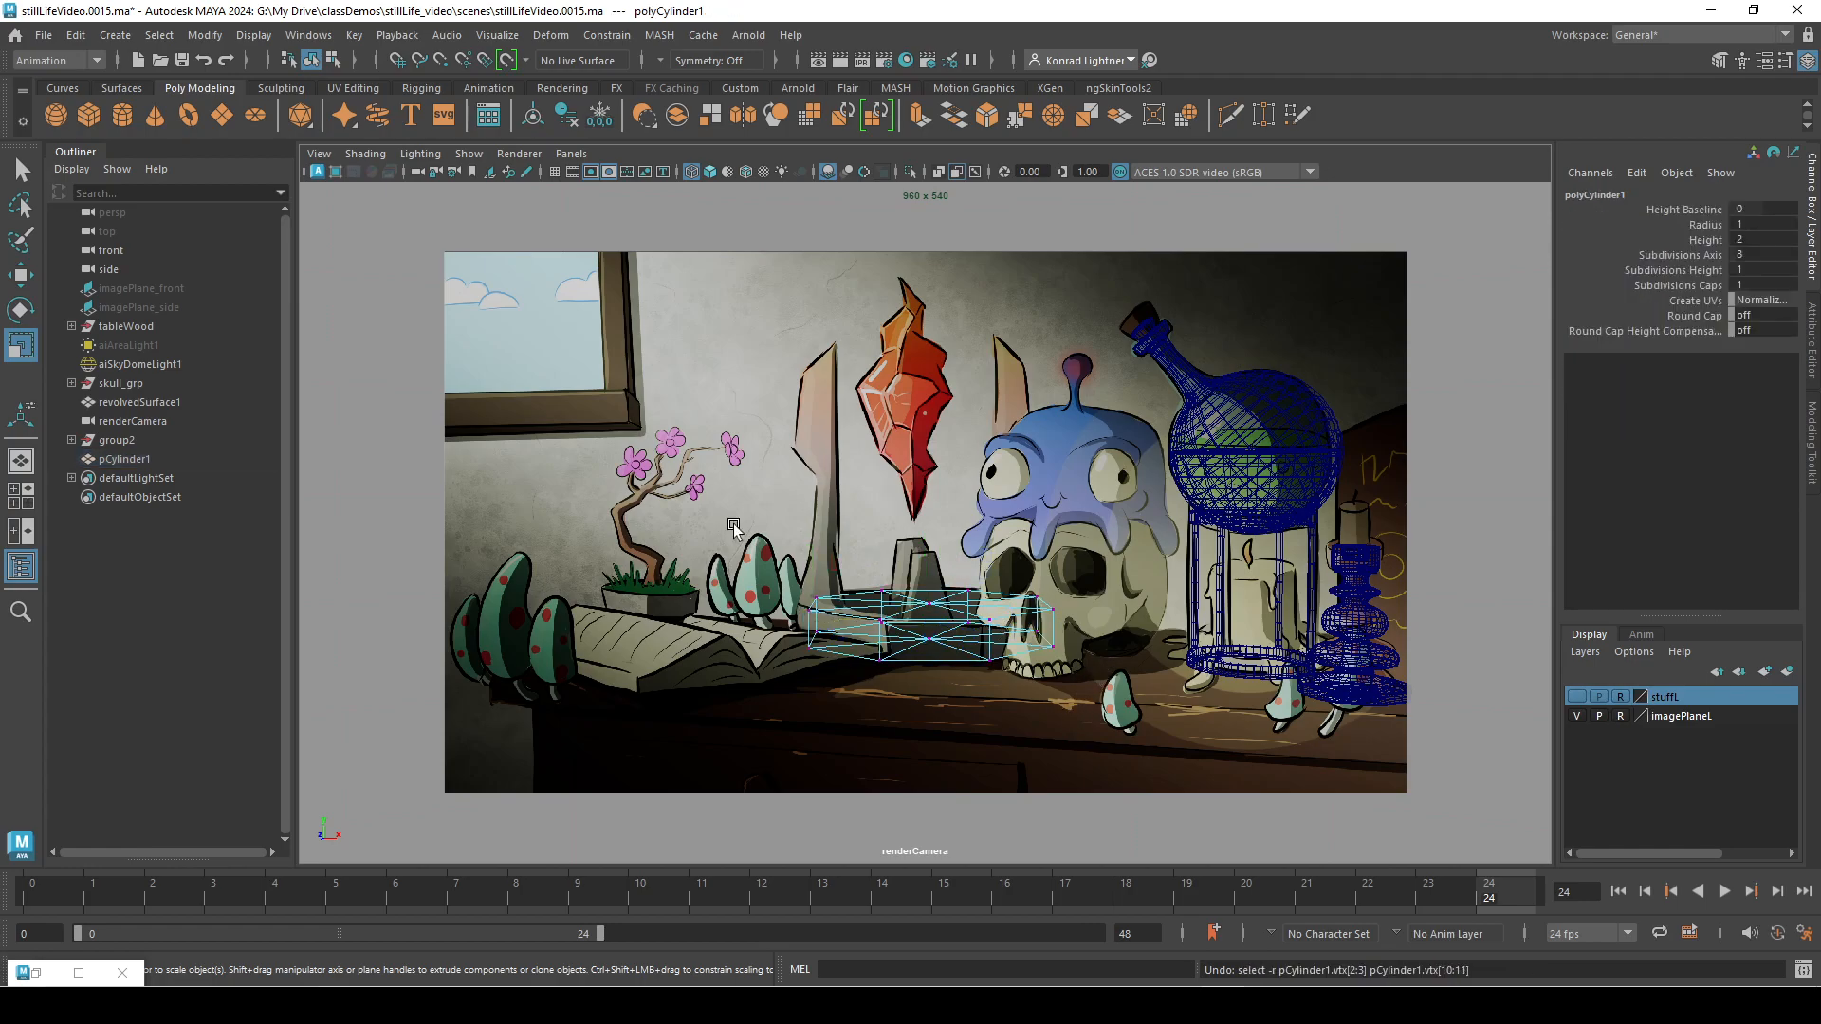
# Step: Select the vertices at both ends of the cylinder and open the Scale tool's settings
pyautogui.moveTo(734, 529); pyautogui.dragTo(949, 643)
pyautogui.moveTo(986, 554); pyautogui.dragTo(1177, 745)
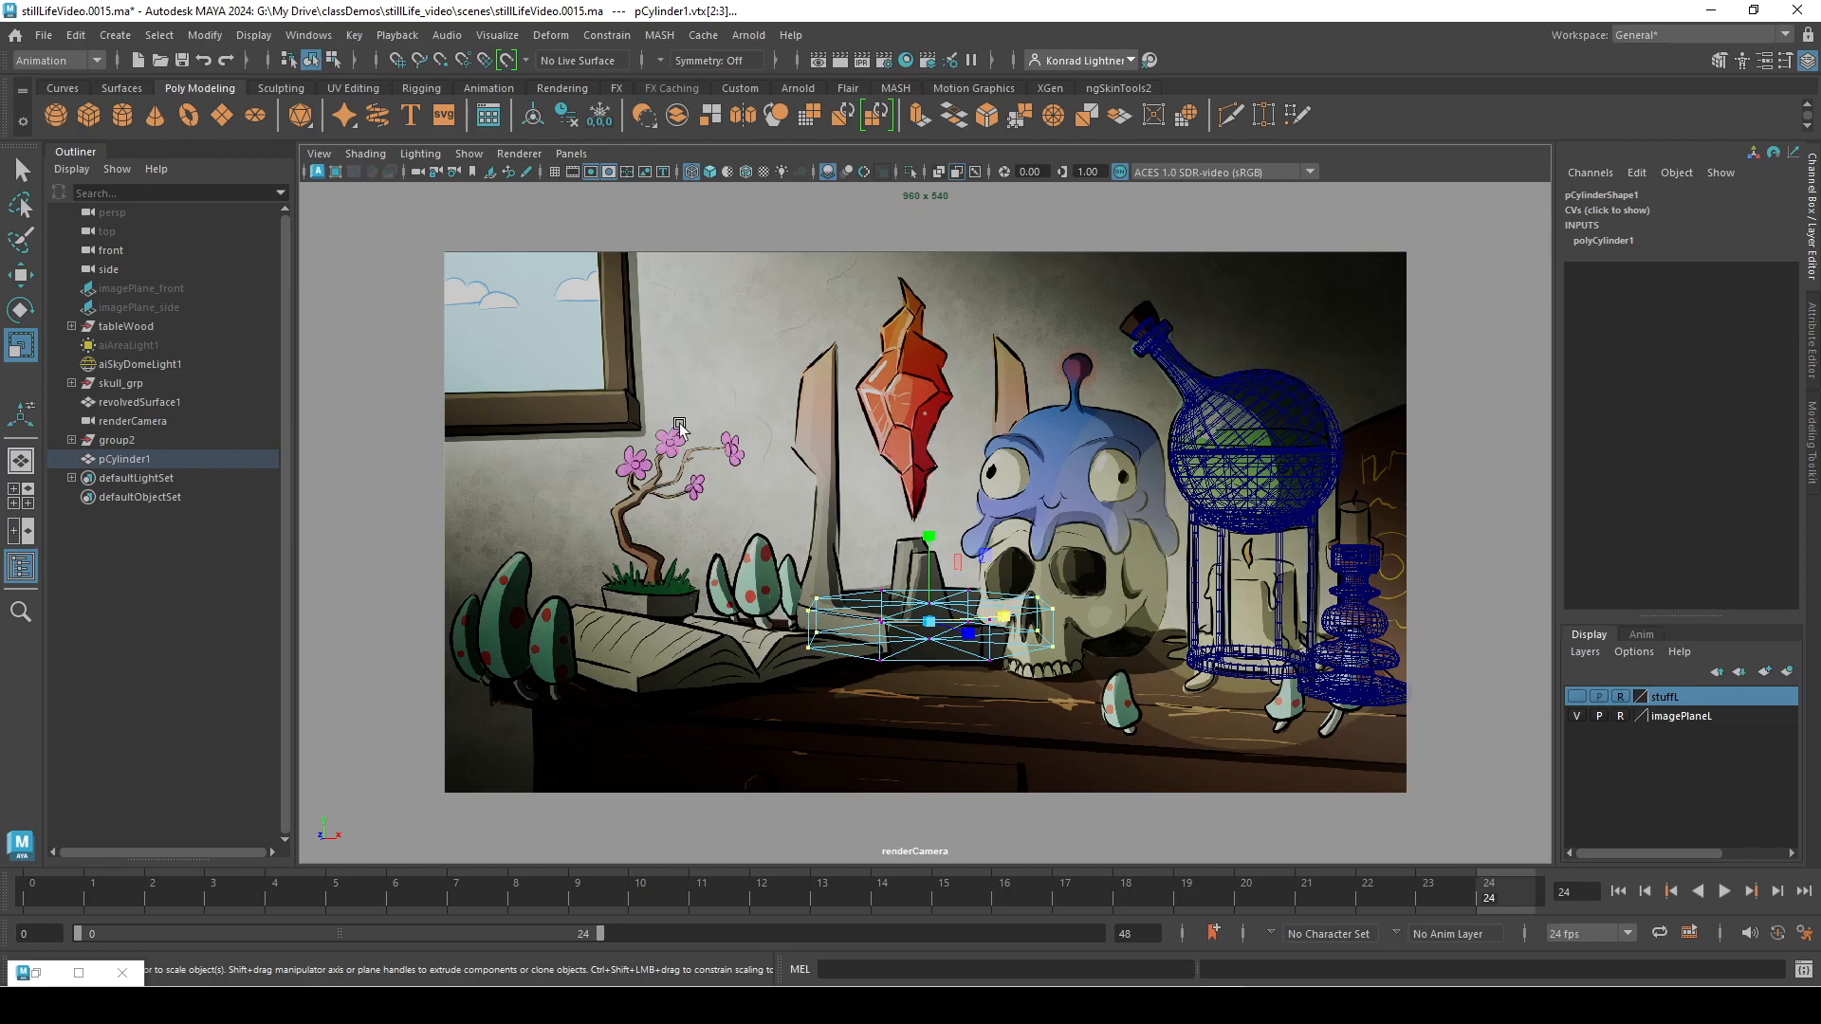
pyautogui.doubleClick(23, 349)
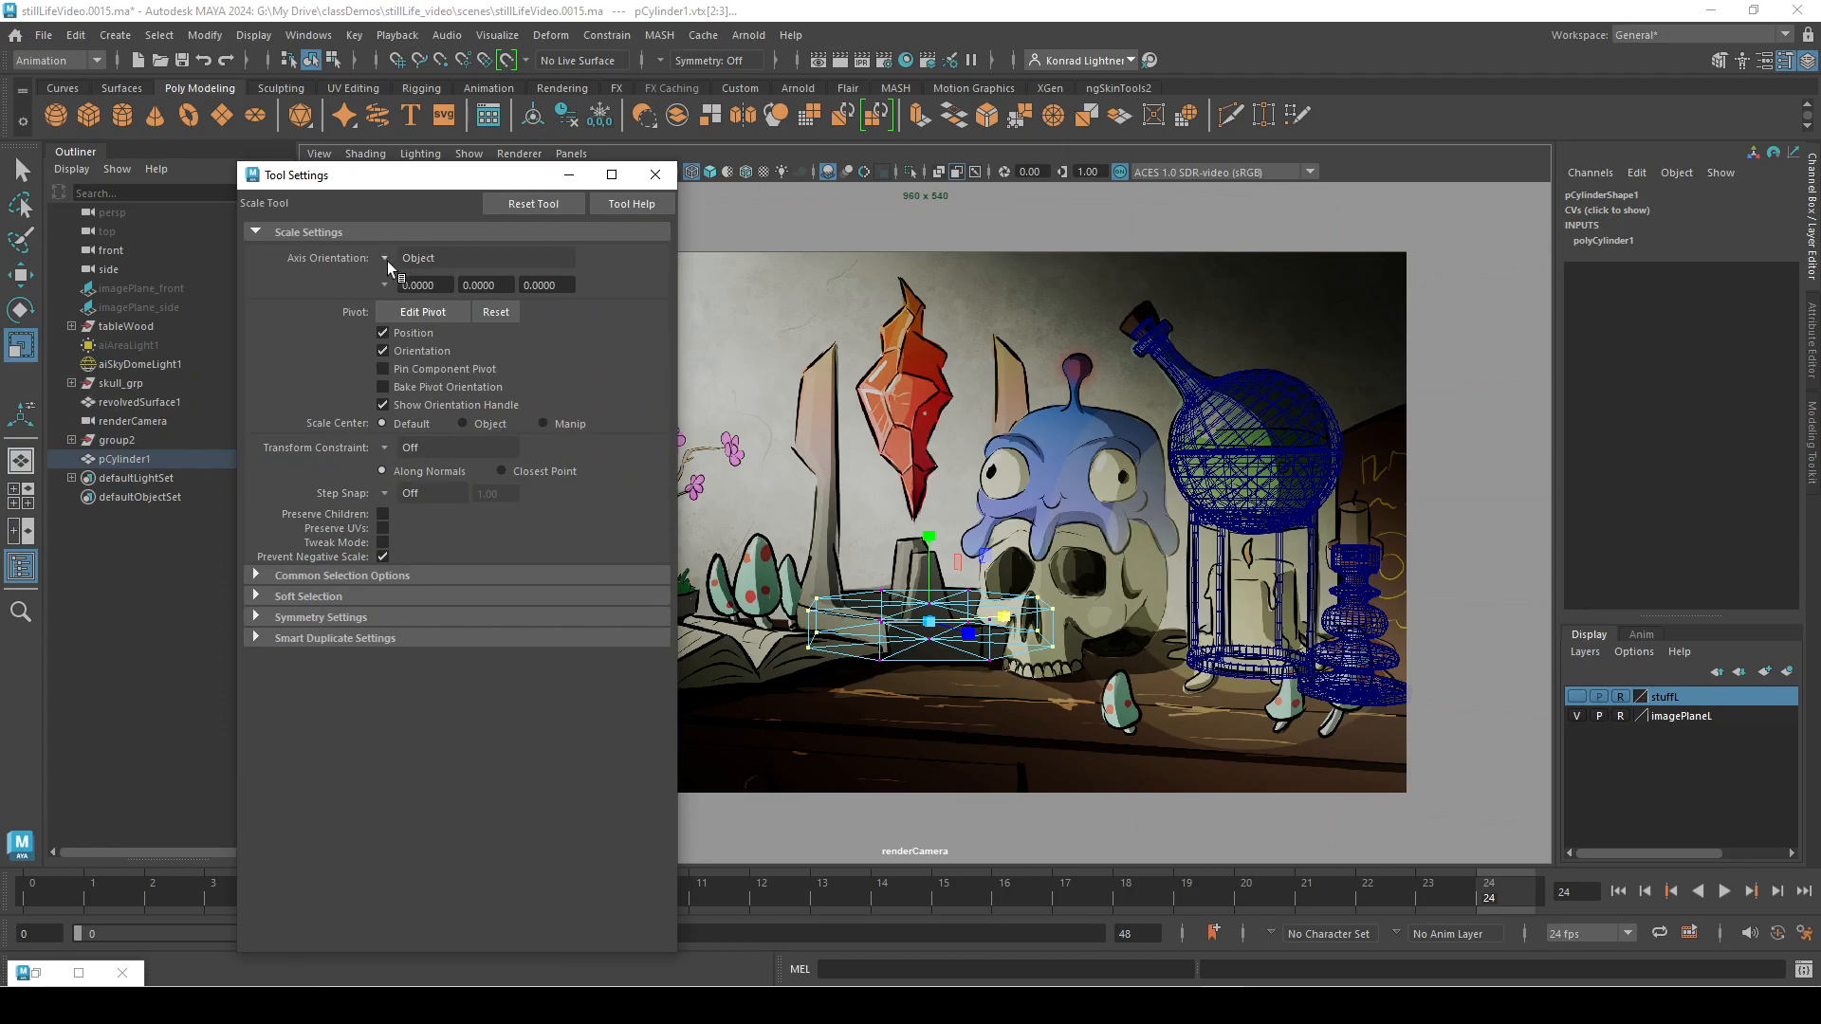
pyautogui.moveTo(517, 185); pyautogui.dragTo(286, 224)
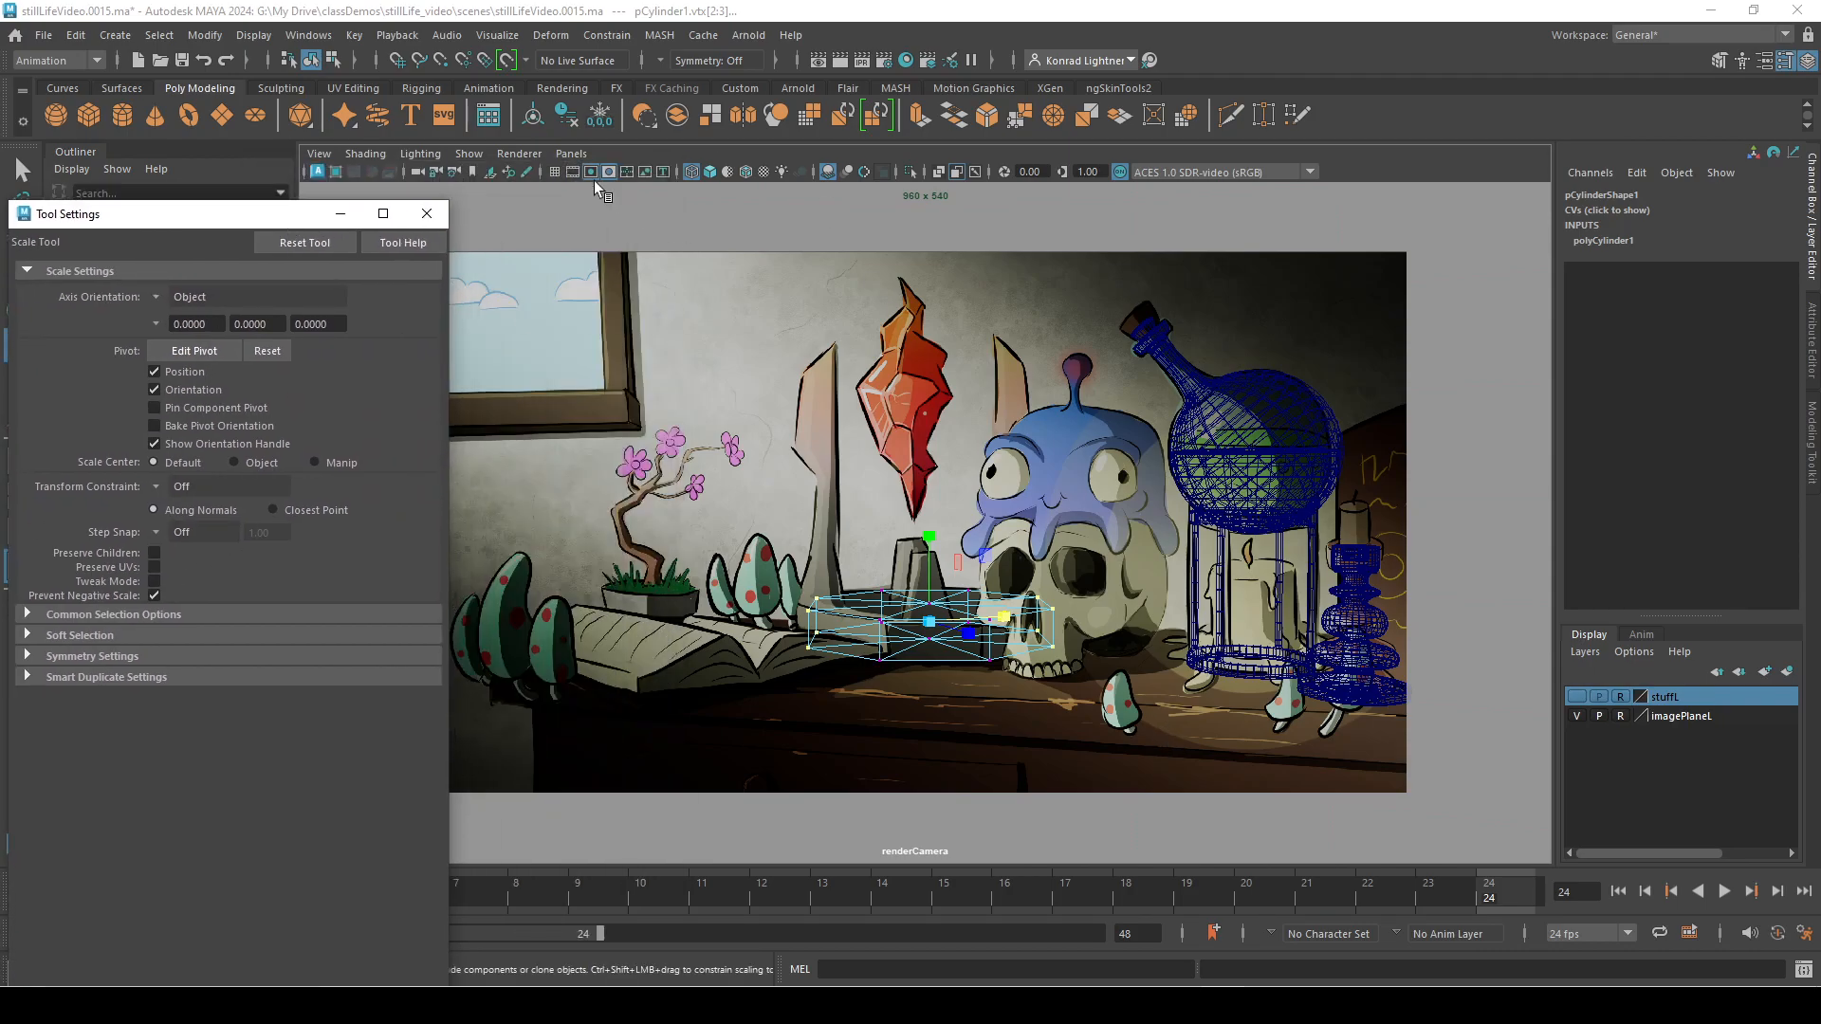
# Step: Try to scale the vertices at one end of the cylinder from above in the persp camera view
pyautogui.click(571, 153)
pyautogui.moveTo(692, 173)
pyautogui.click(846, 180)
pyautogui.keyDown('alt'); pyautogui.moveTo(914, 281); pyautogui.dragTo(1091, 543); pyautogui.keyUp('alt')
pyautogui.moveTo(634, 328); pyautogui.dragTo(804, 726)
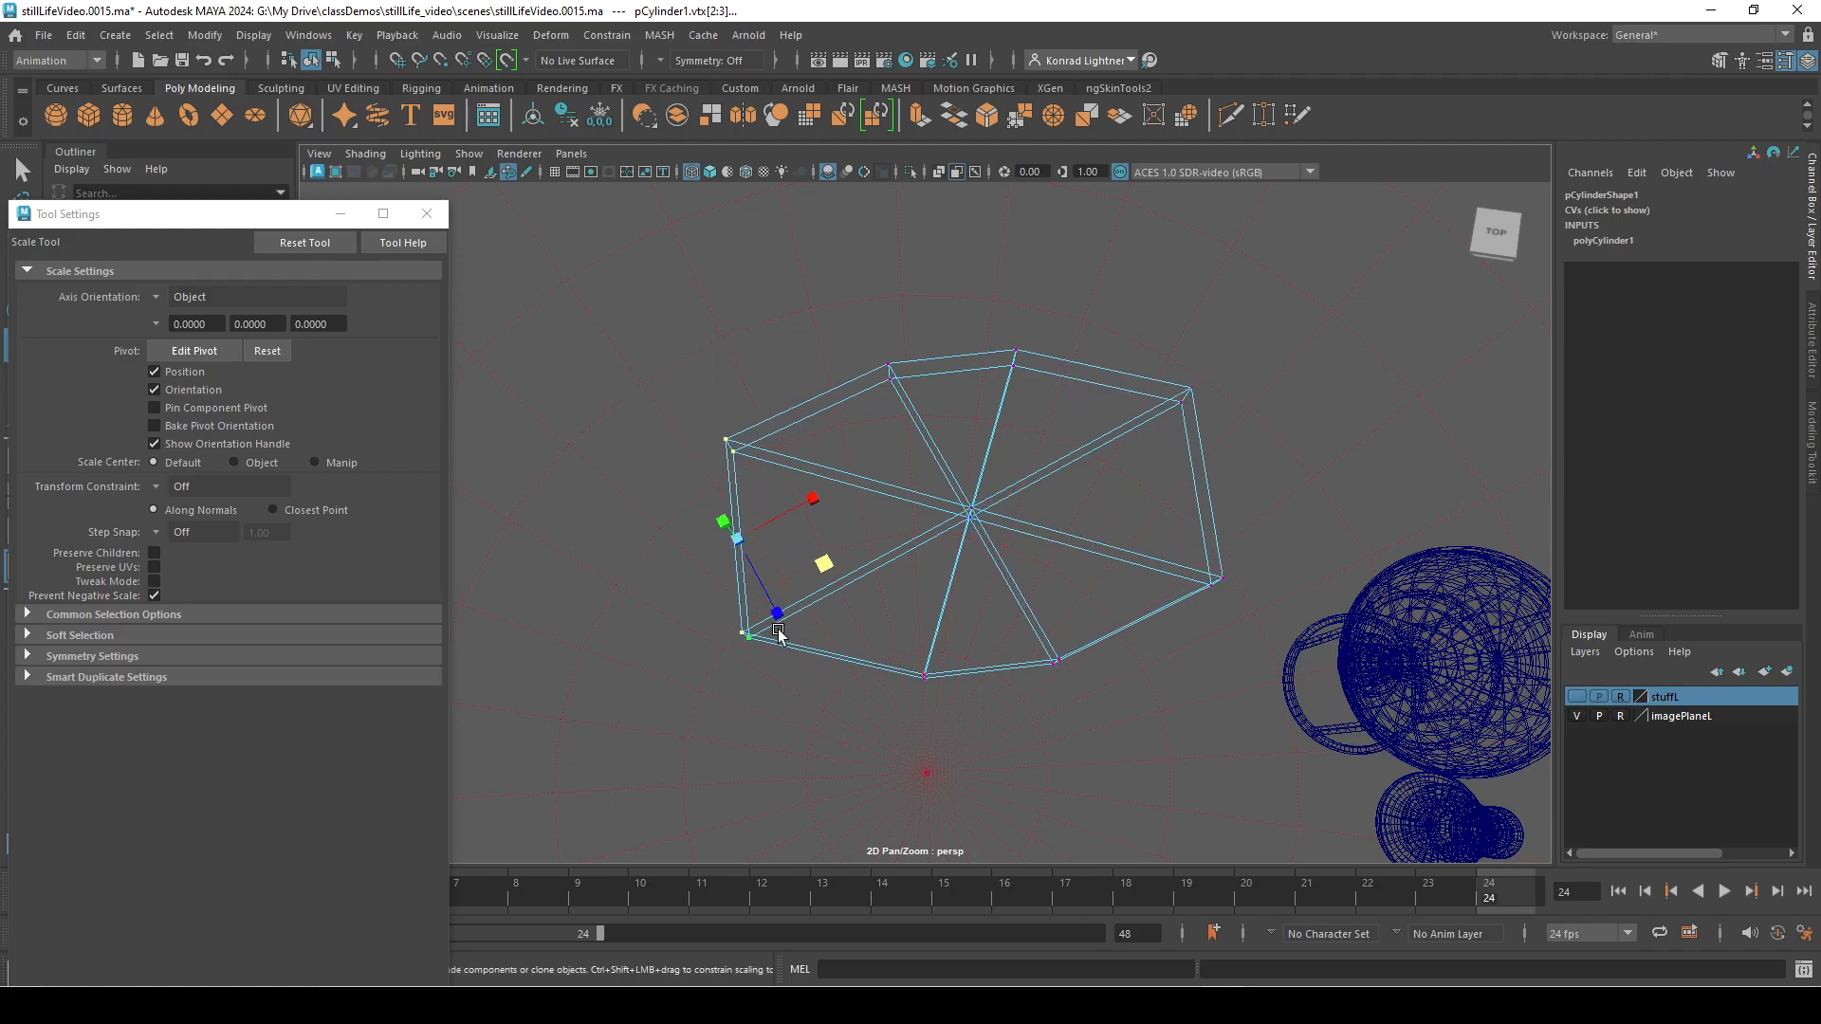
pyautogui.moveTo(822, 566); pyautogui.dragTo(814, 568)
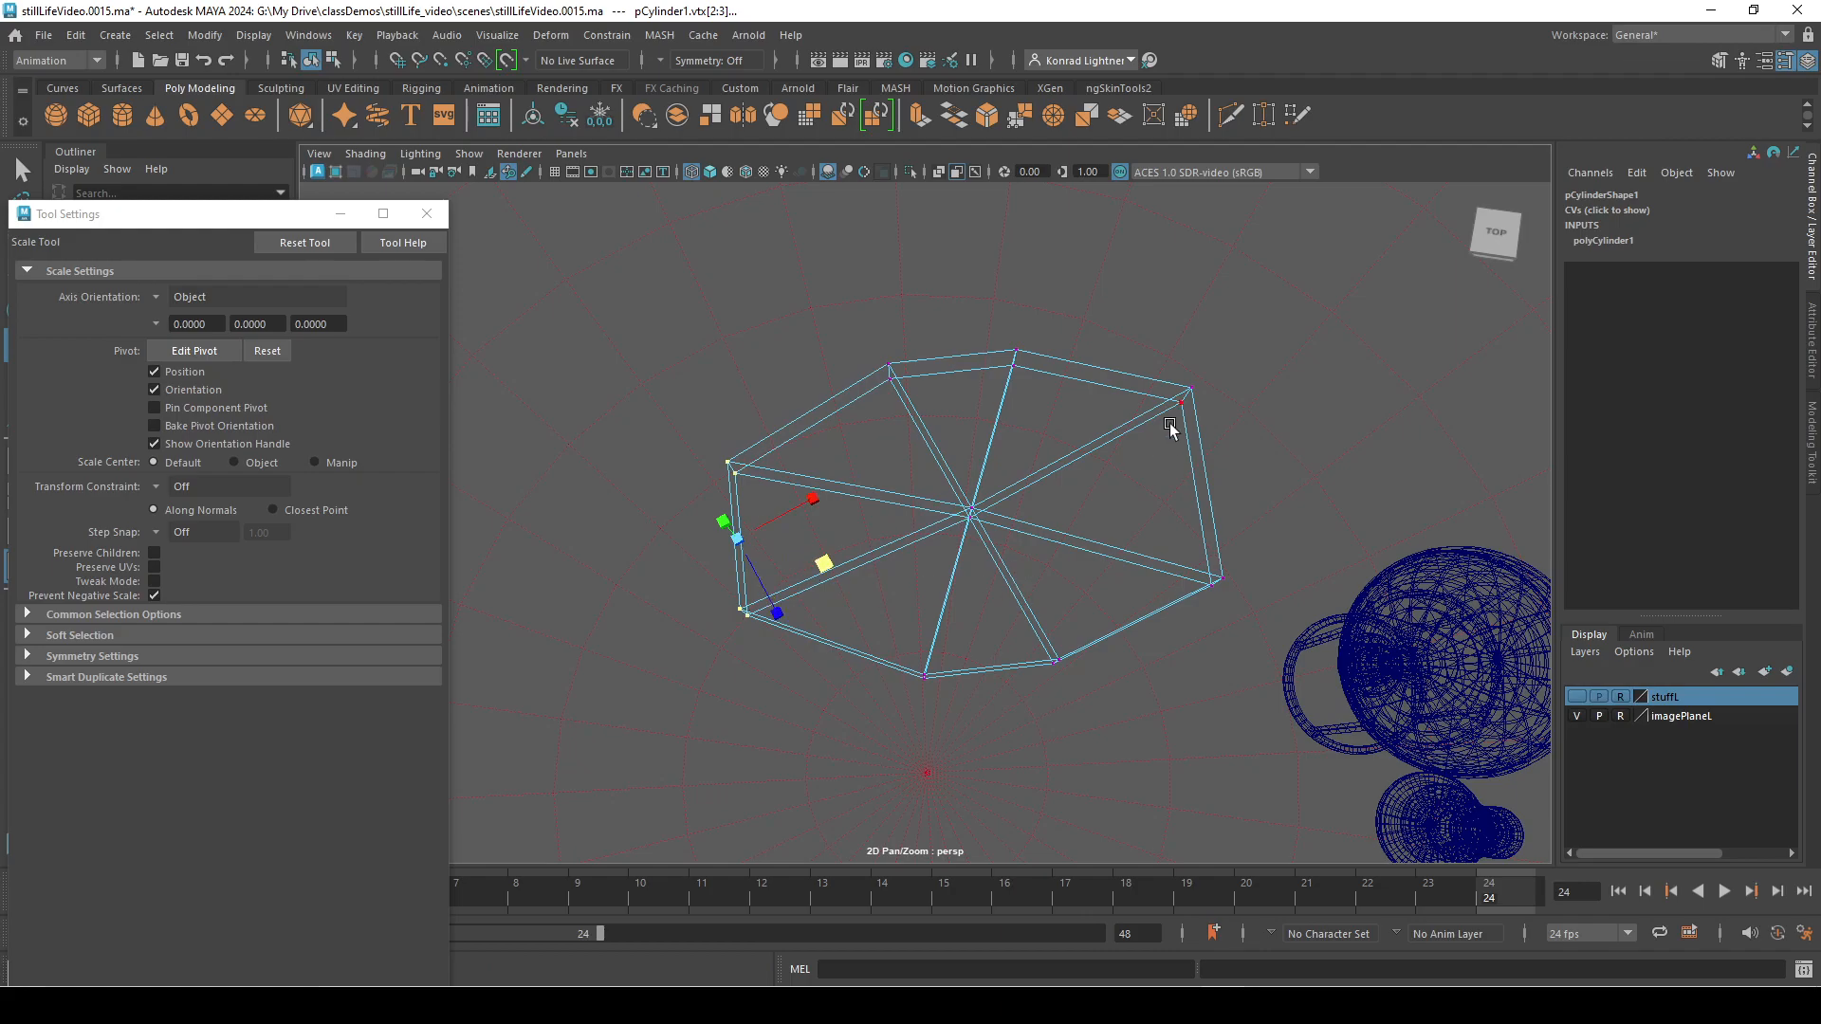
pyautogui.hotkey('ctrl', 'z')
# Step: Try scaling both ends' vertices of the cylinder together, and also each end on its own
pyautogui.keyDown('shift'); pyautogui.moveTo(1166, 342); pyautogui.dragTo(1329, 638); pyautogui.keyUp('shift')
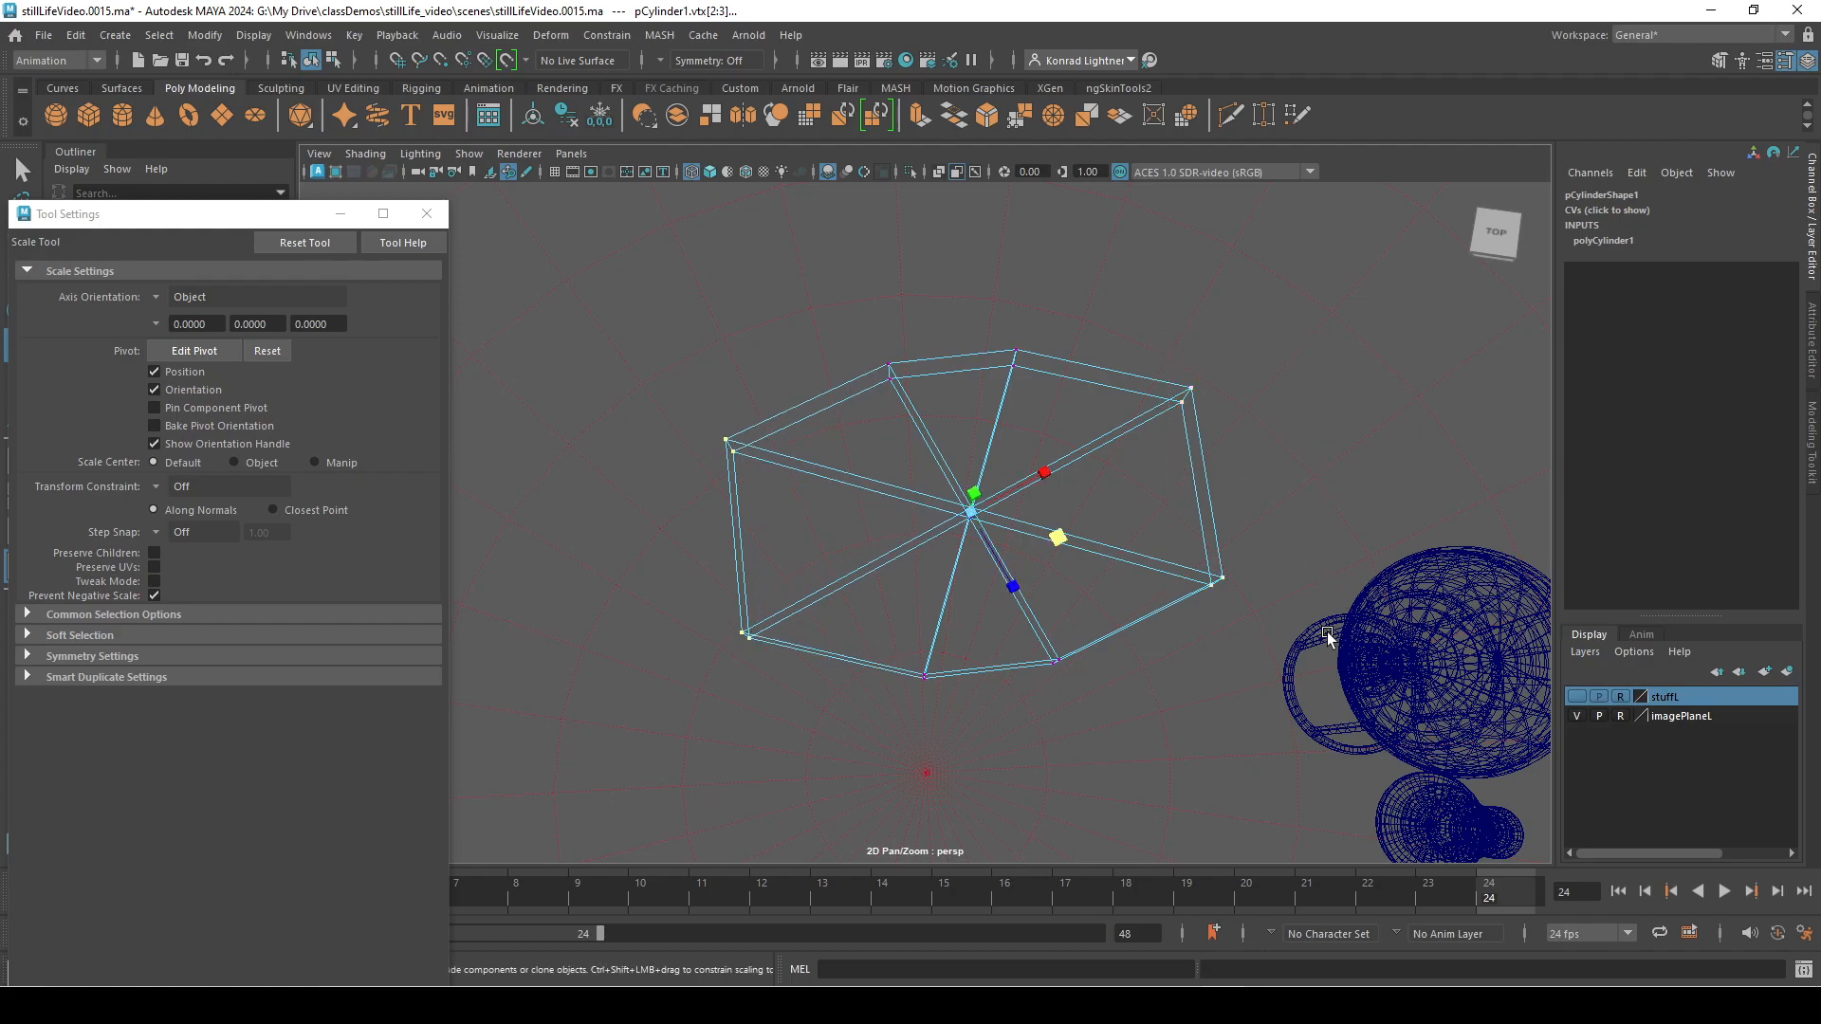
pyautogui.moveTo(1103, 548); pyautogui.dragTo(1043, 534)
pyautogui.hotkey('ctrl', 'z')
pyautogui.moveTo(1154, 329); pyautogui.dragTo(1326, 672)
pyautogui.moveTo(1290, 520); pyautogui.dragTo(1262, 503)
pyautogui.moveTo(669, 381); pyautogui.dragTo(806, 702)
pyautogui.moveTo(822, 564); pyautogui.dragTo(987, 607)
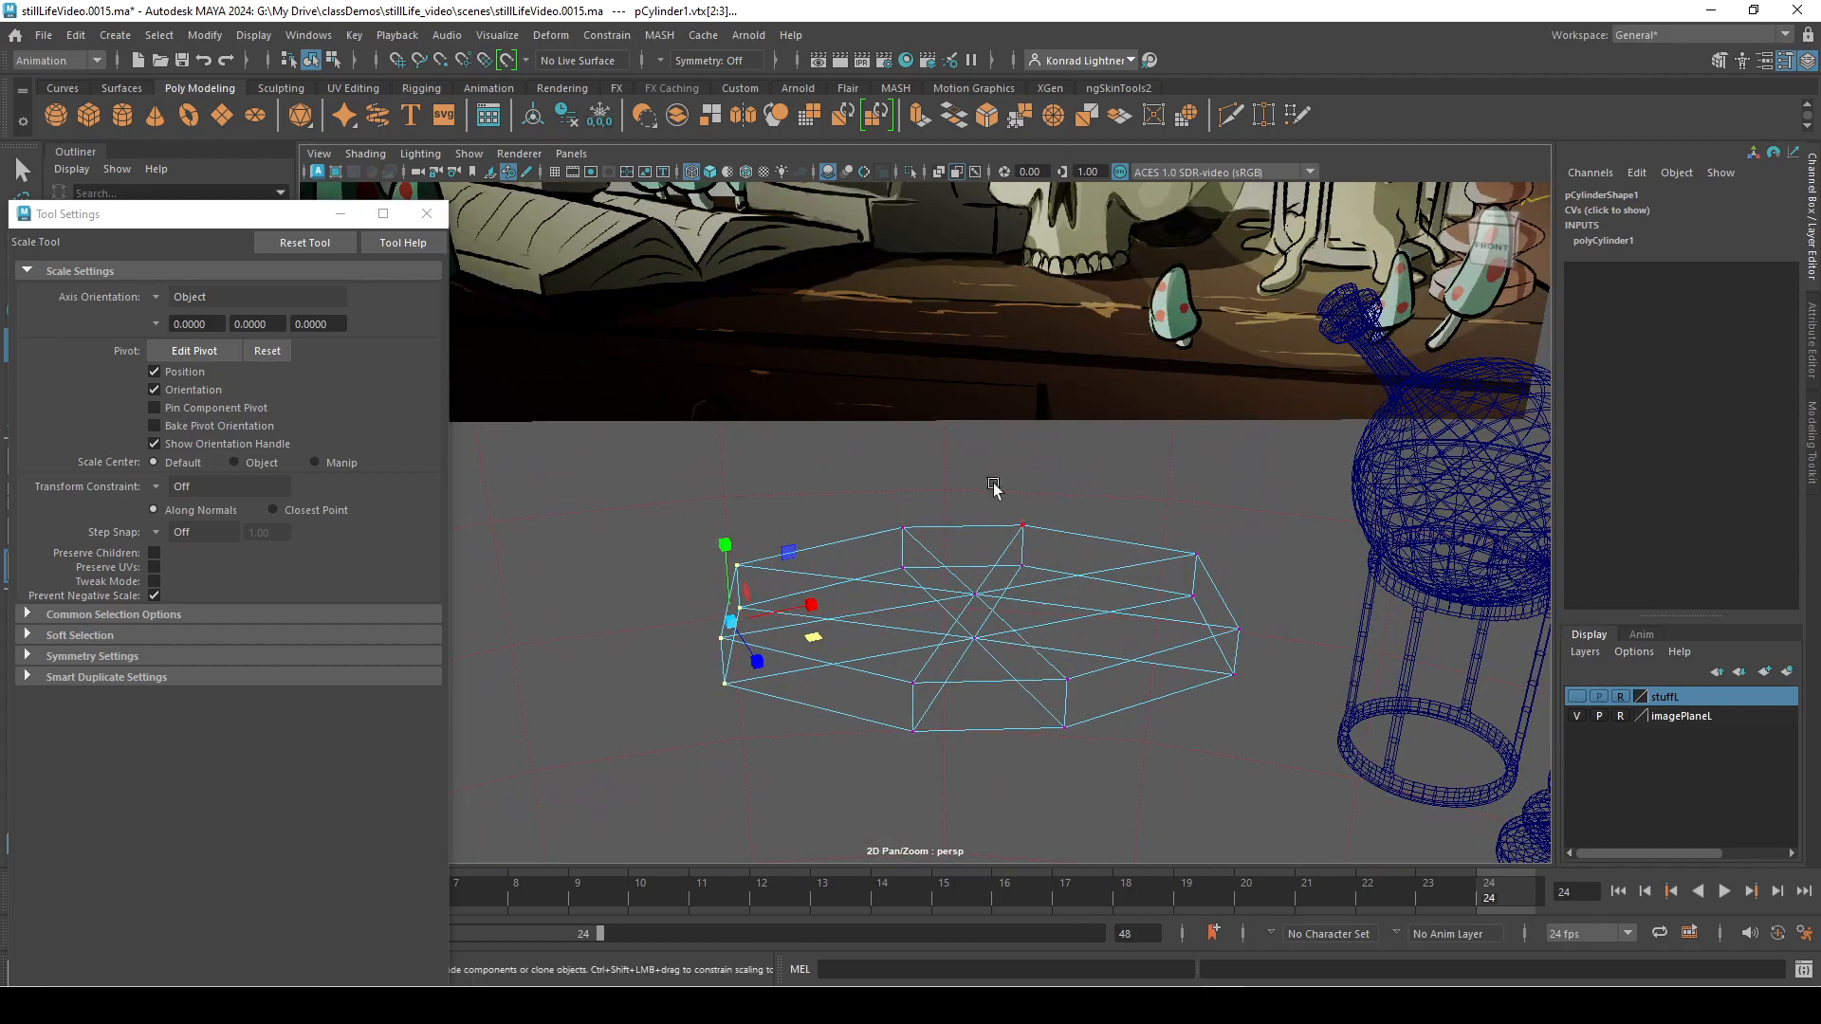
# Step: Show the persp camera beside the renderCamera view, enlarging the two upper views of the four-view layout
pyautogui.click(571, 154)
pyautogui.moveTo(600, 173)
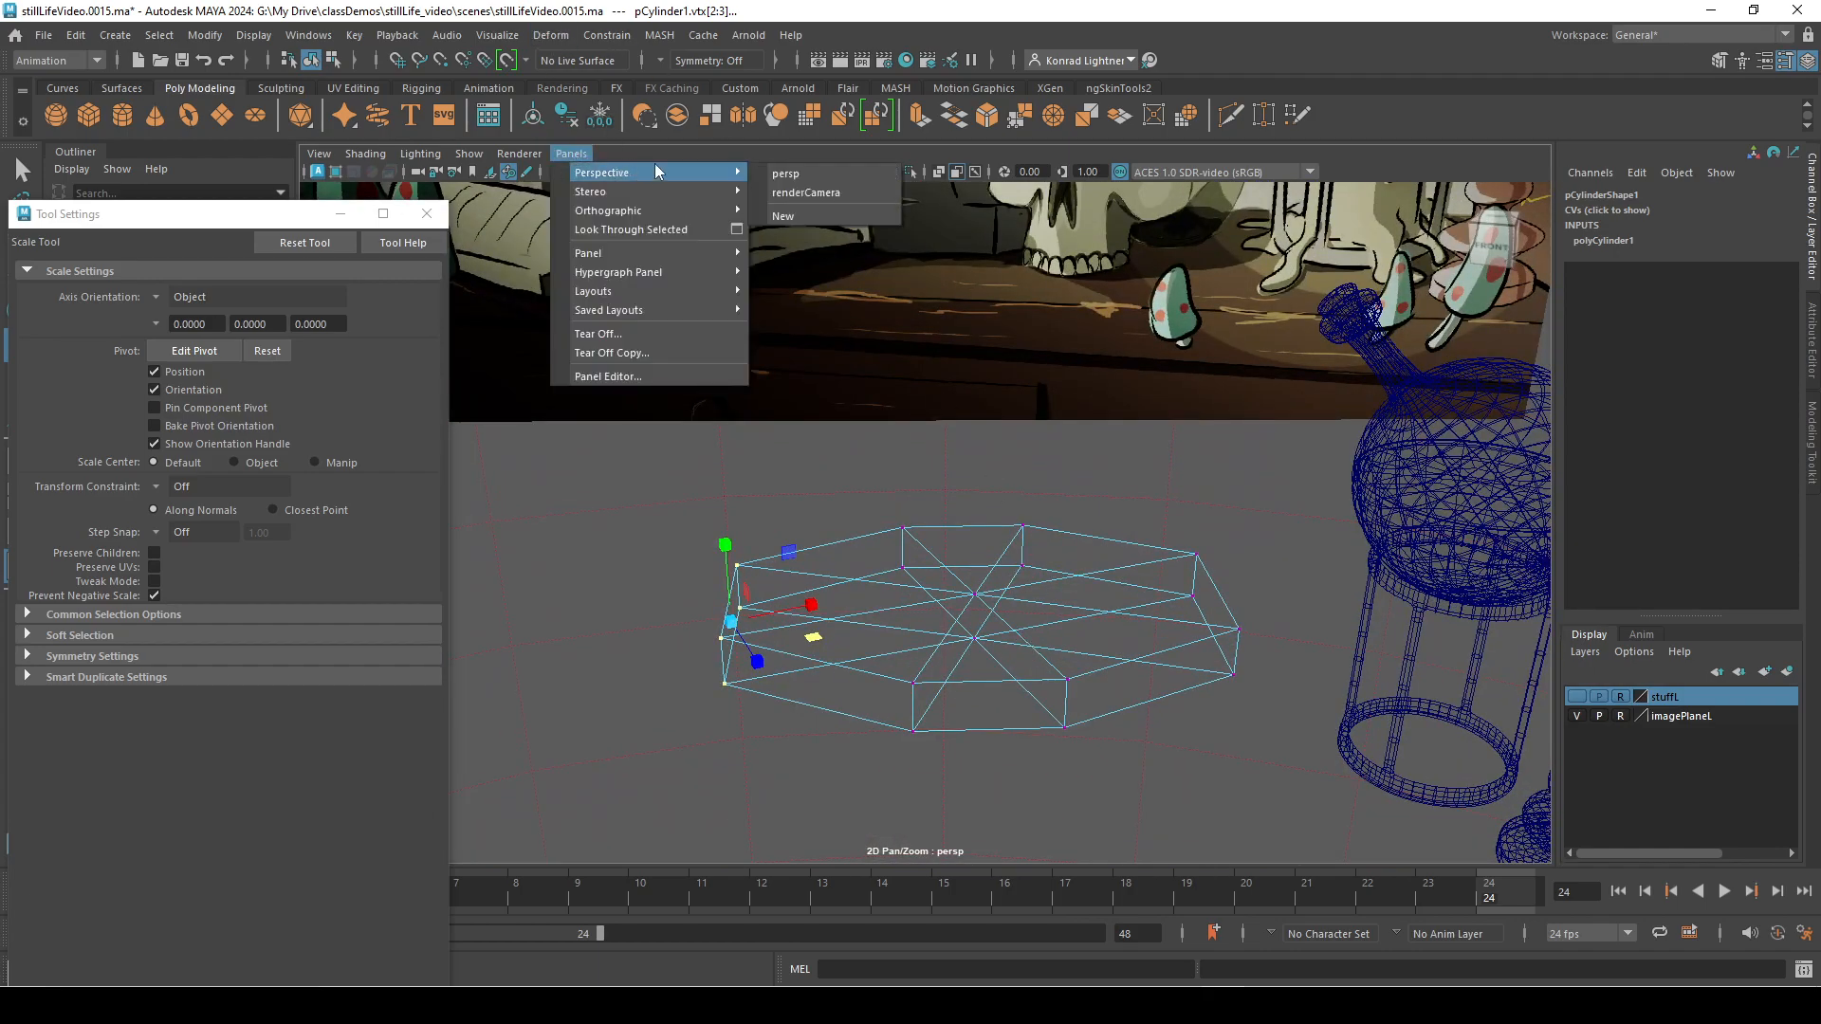
pyautogui.click(816, 193)
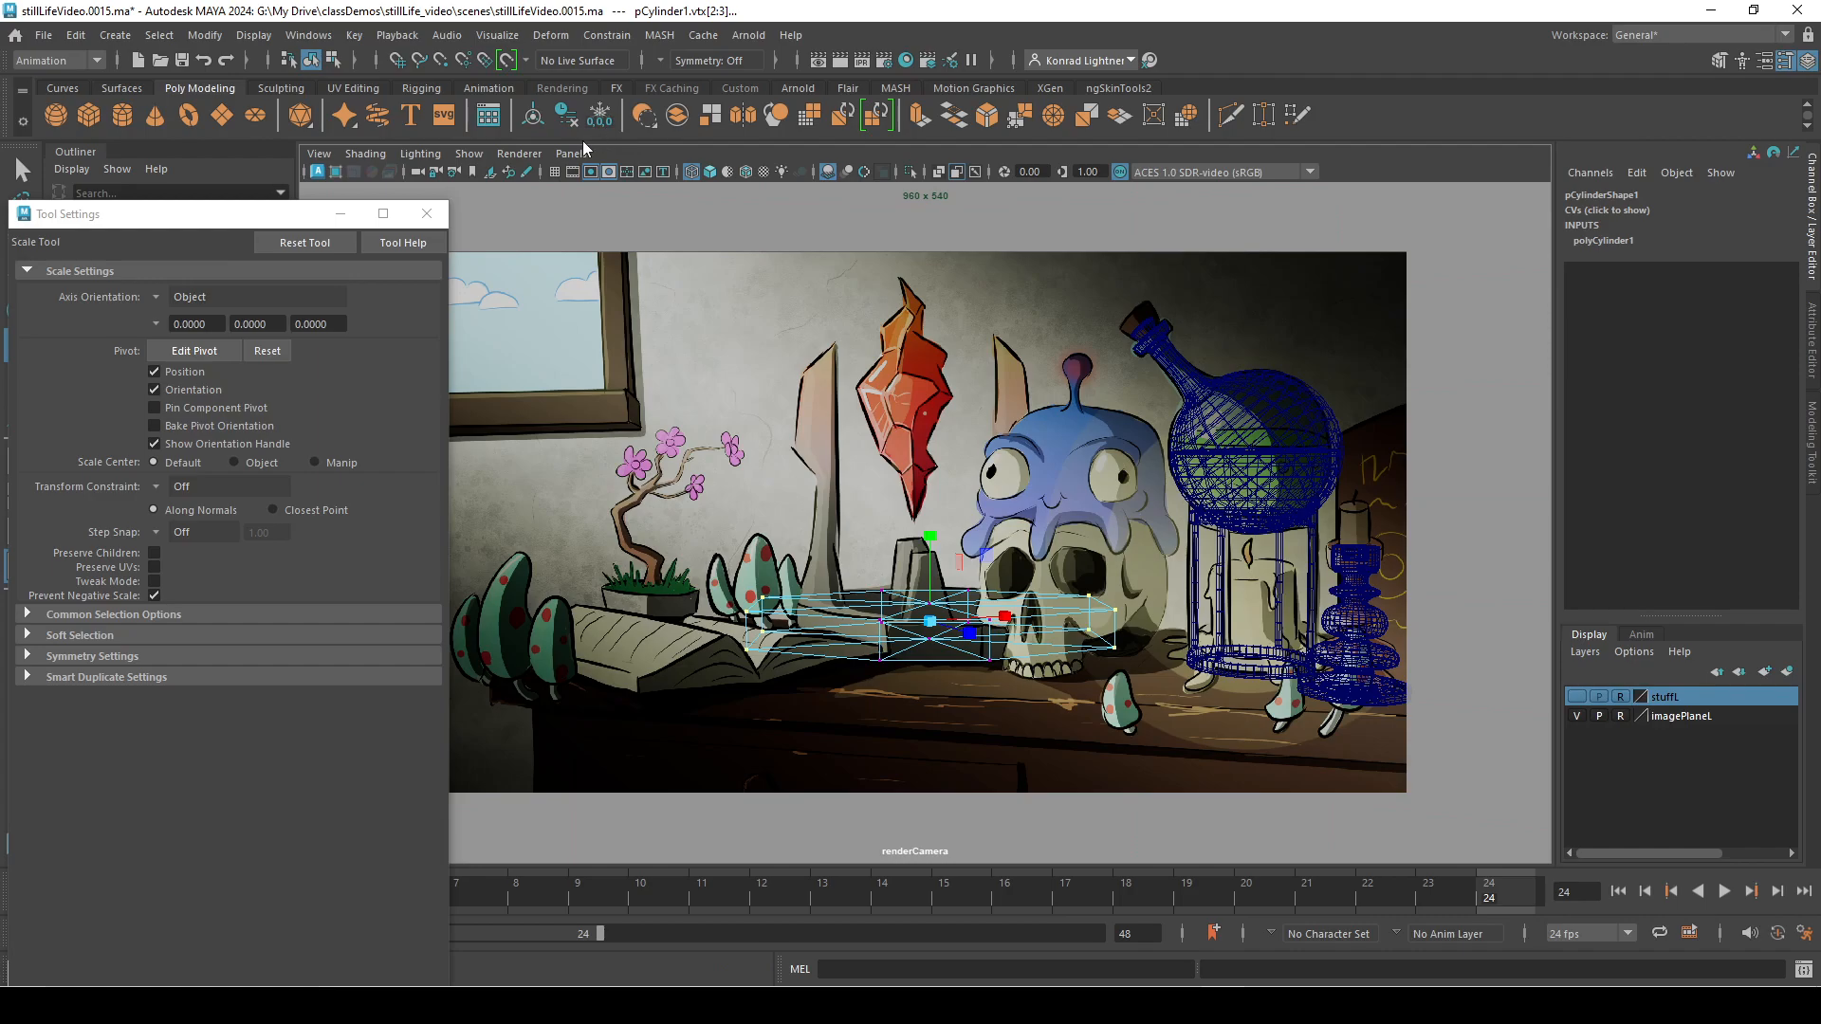
pyautogui.press('space')
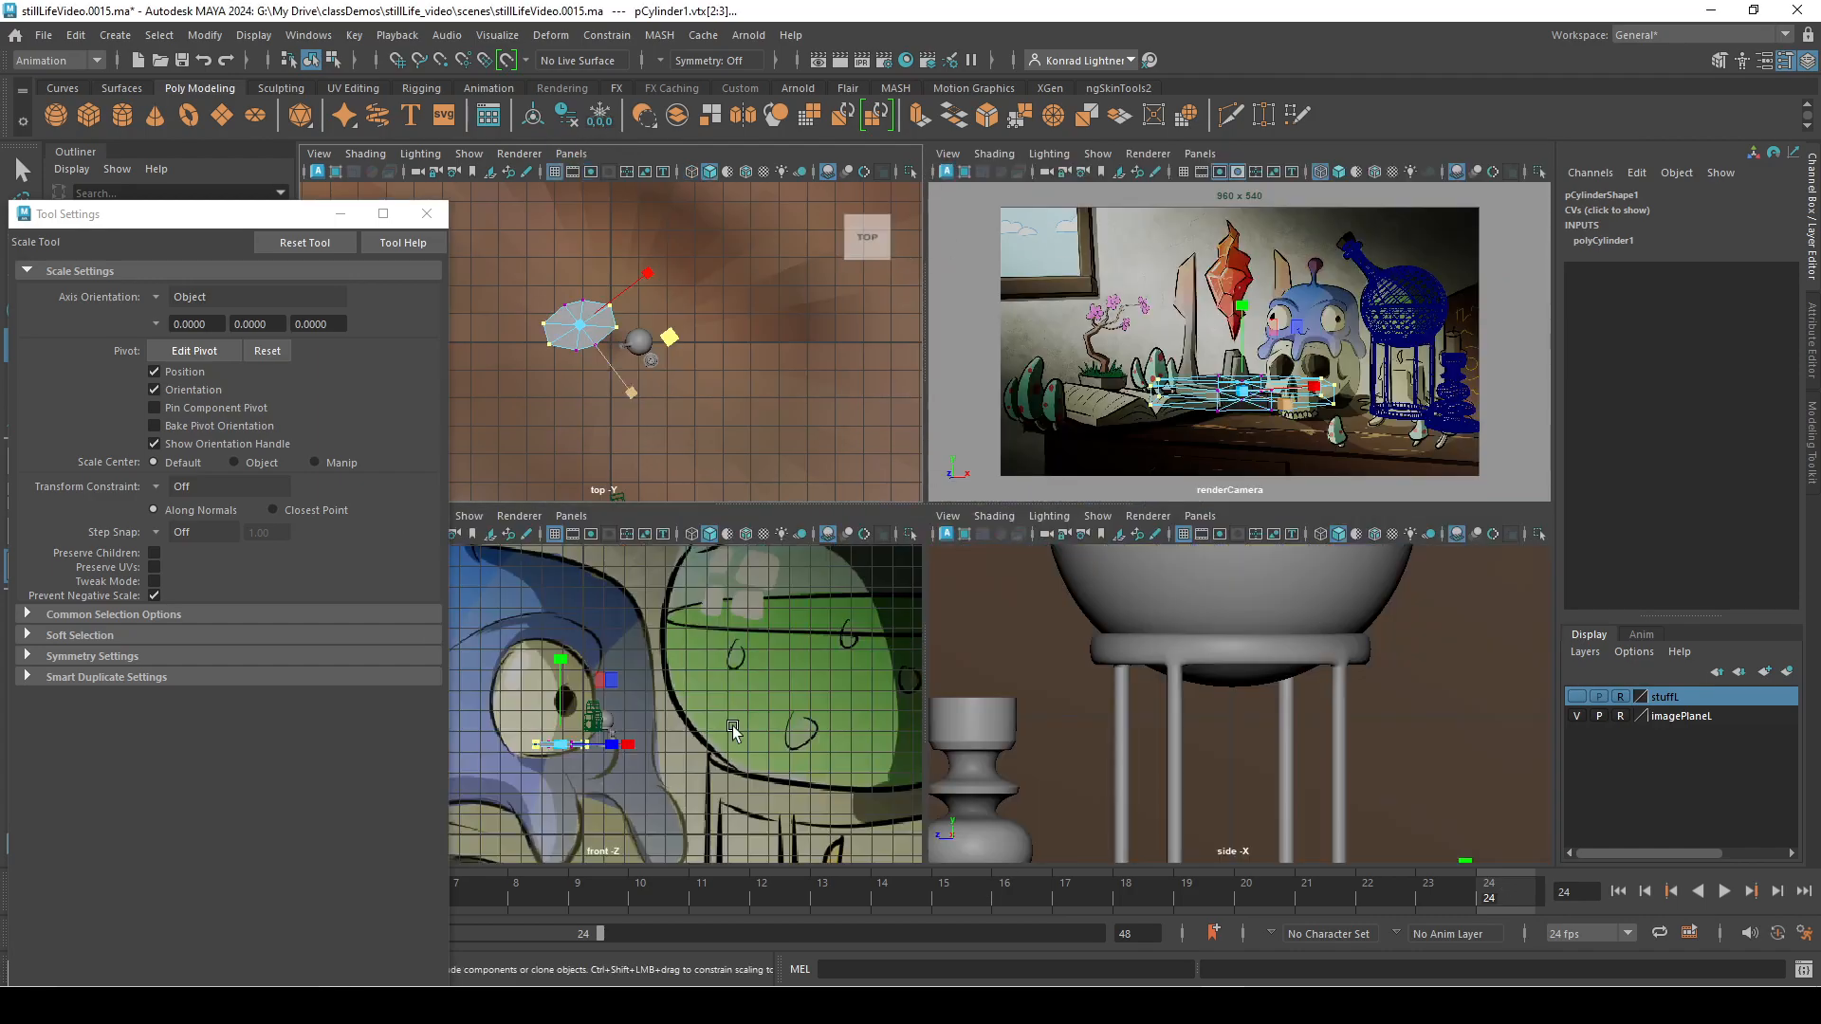
pyautogui.moveTo(1062, 502); pyautogui.dragTo(1068, 858)
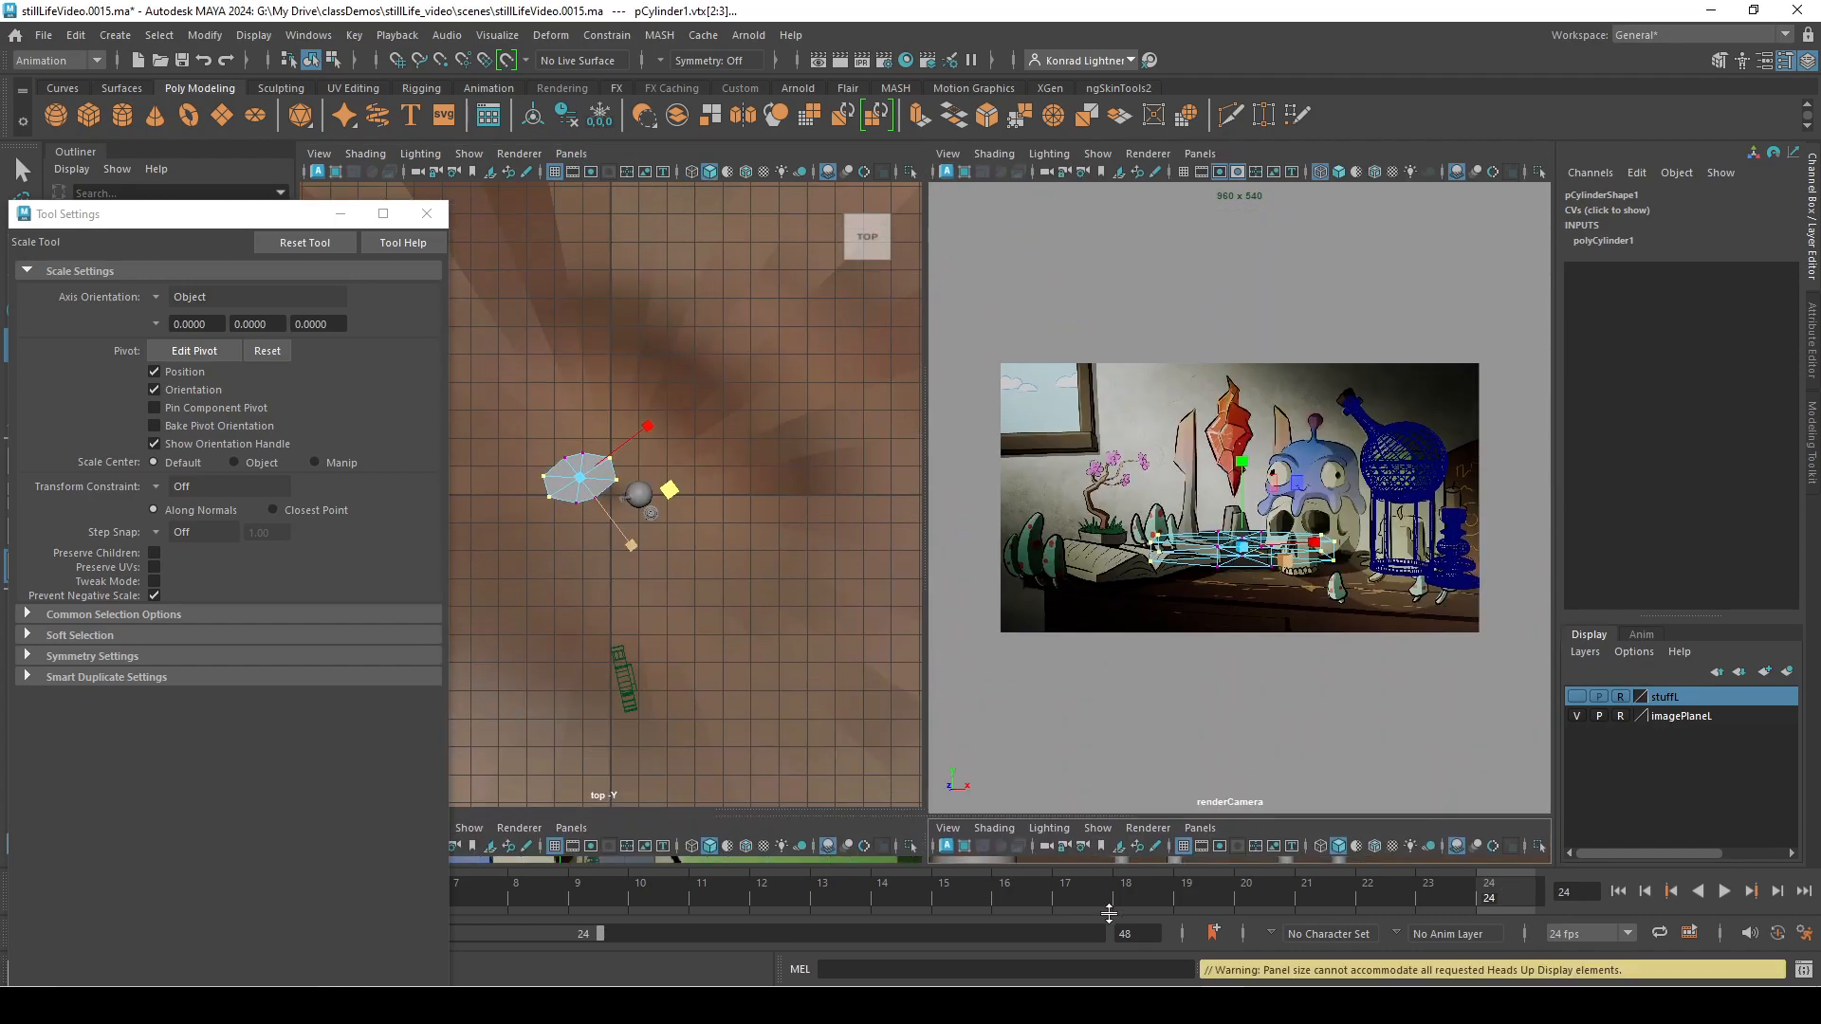
pyautogui.click(571, 153)
pyautogui.moveTo(654, 172)
pyautogui.click(831, 180)
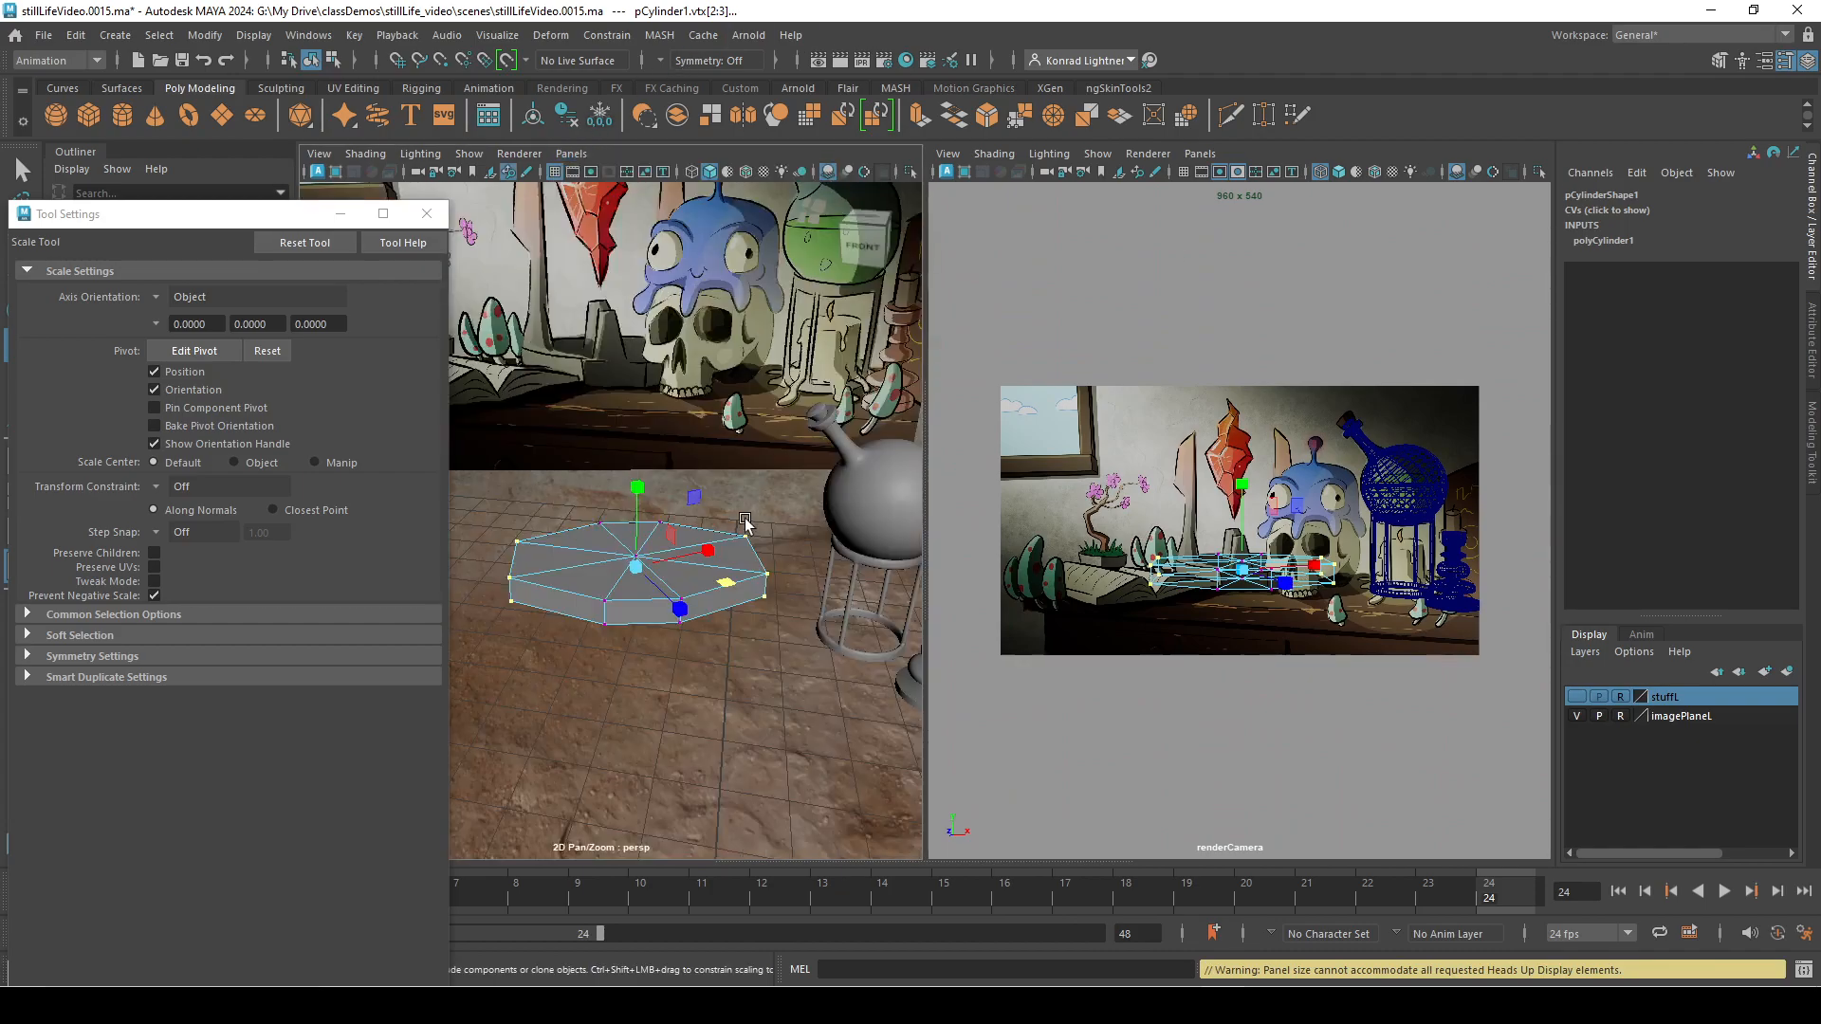
# Step: Scale the cylinder's end vertices so the base is slightly elongated to fit the drawing in renderCamera
pyautogui.scroll(5, 759, 594)
pyautogui.moveTo(740, 585); pyautogui.dragTo(733, 586)
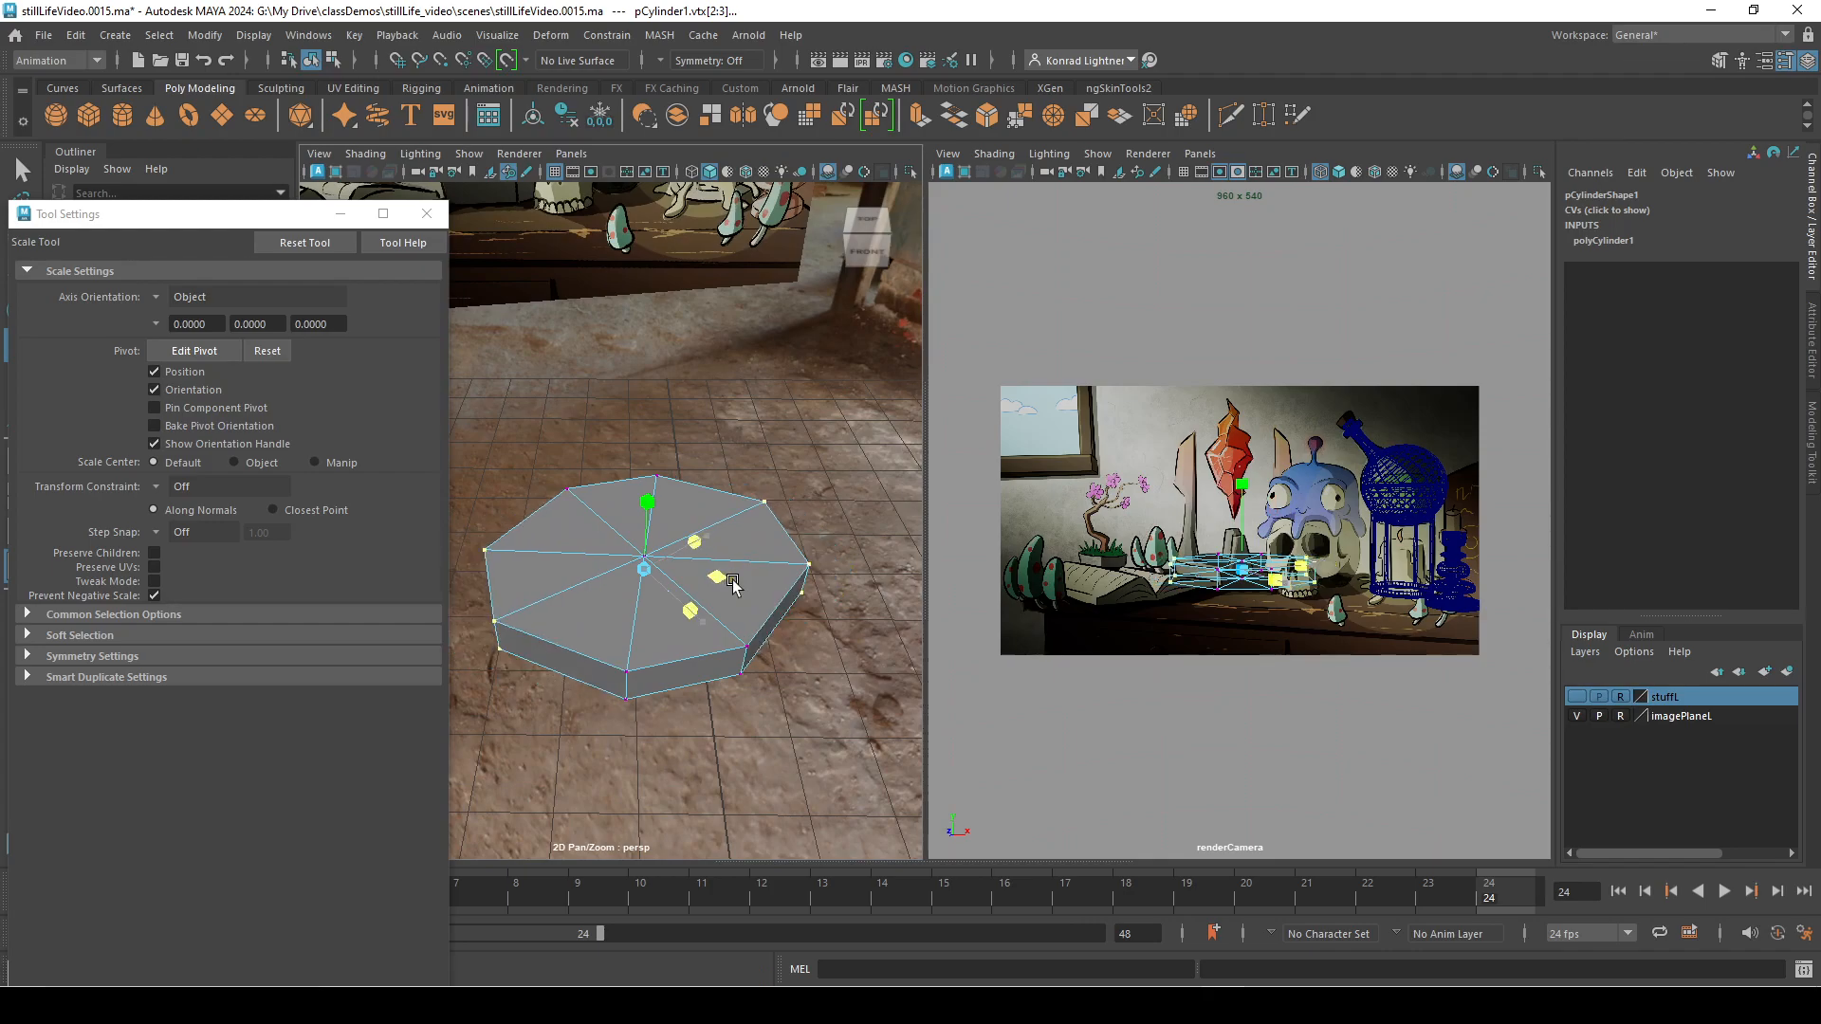
pyautogui.moveTo(756, 771)
pyautogui.keyDown('alt'); pyautogui.mouseDown()
pyautogui.moveTo(753, 849)
pyautogui.moveTo(759, 751)
pyautogui.moveTo(749, 835)
pyautogui.moveTo(739, 726)
pyautogui.moveTo(740, 750)
pyautogui.mouseUp(); pyautogui.keyUp('alt')
pyautogui.press('w')
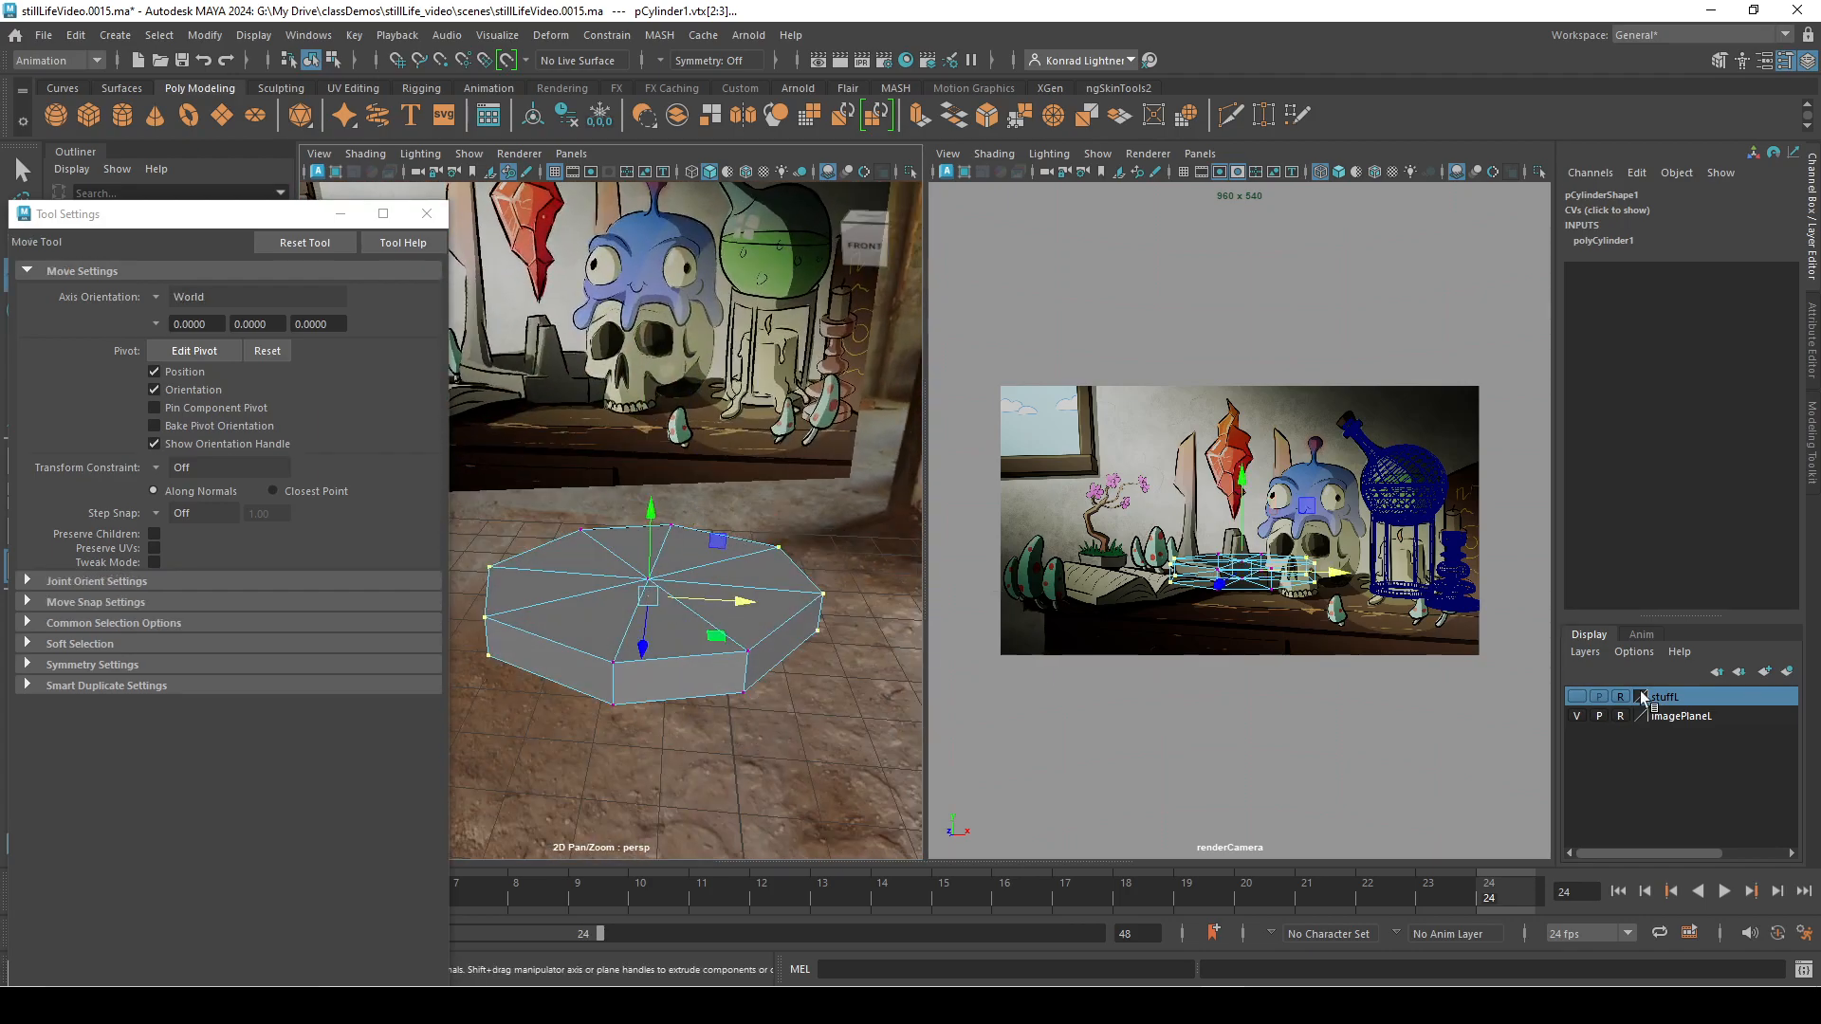
# Step: Select the cylinder's top centre vertex and convert the selection to all the top faces around it
pyautogui.moveTo(626, 517); pyautogui.dragTo(707, 496, button='right')
pyautogui.click(1310, 645)
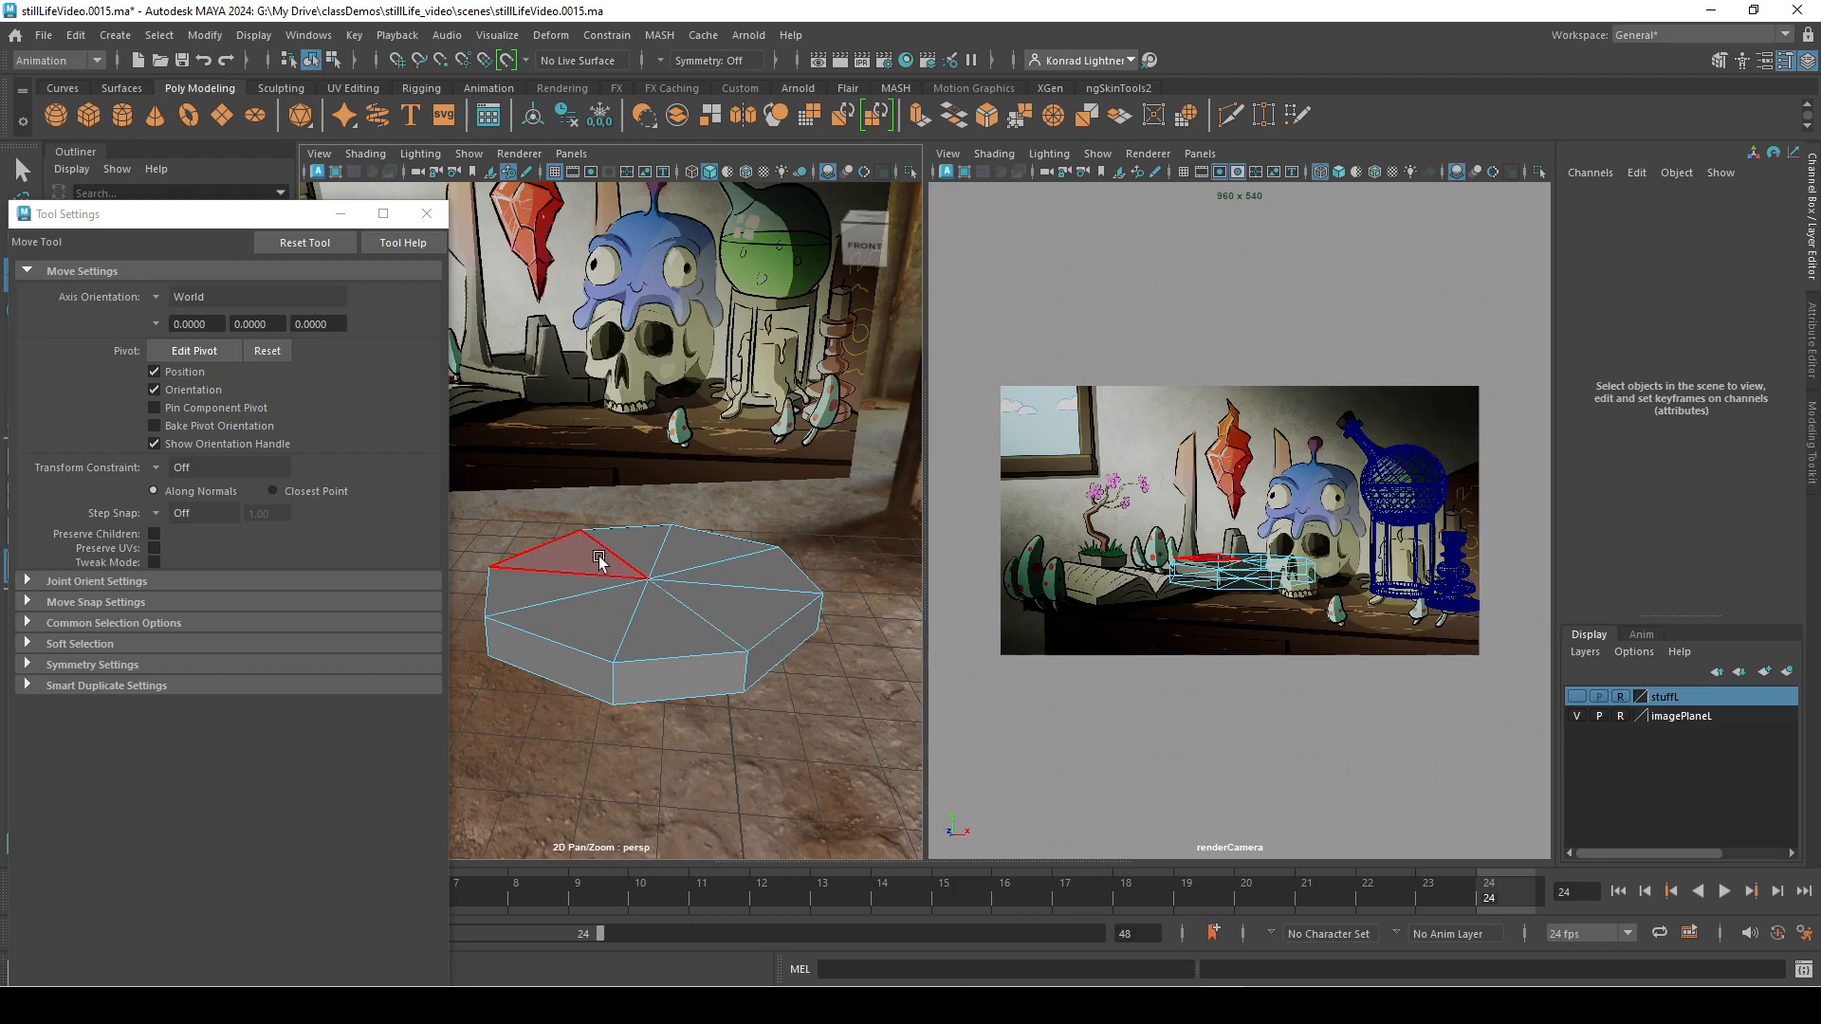
pyautogui.moveTo(617, 523); pyautogui.dragTo(653, 512, button='right')
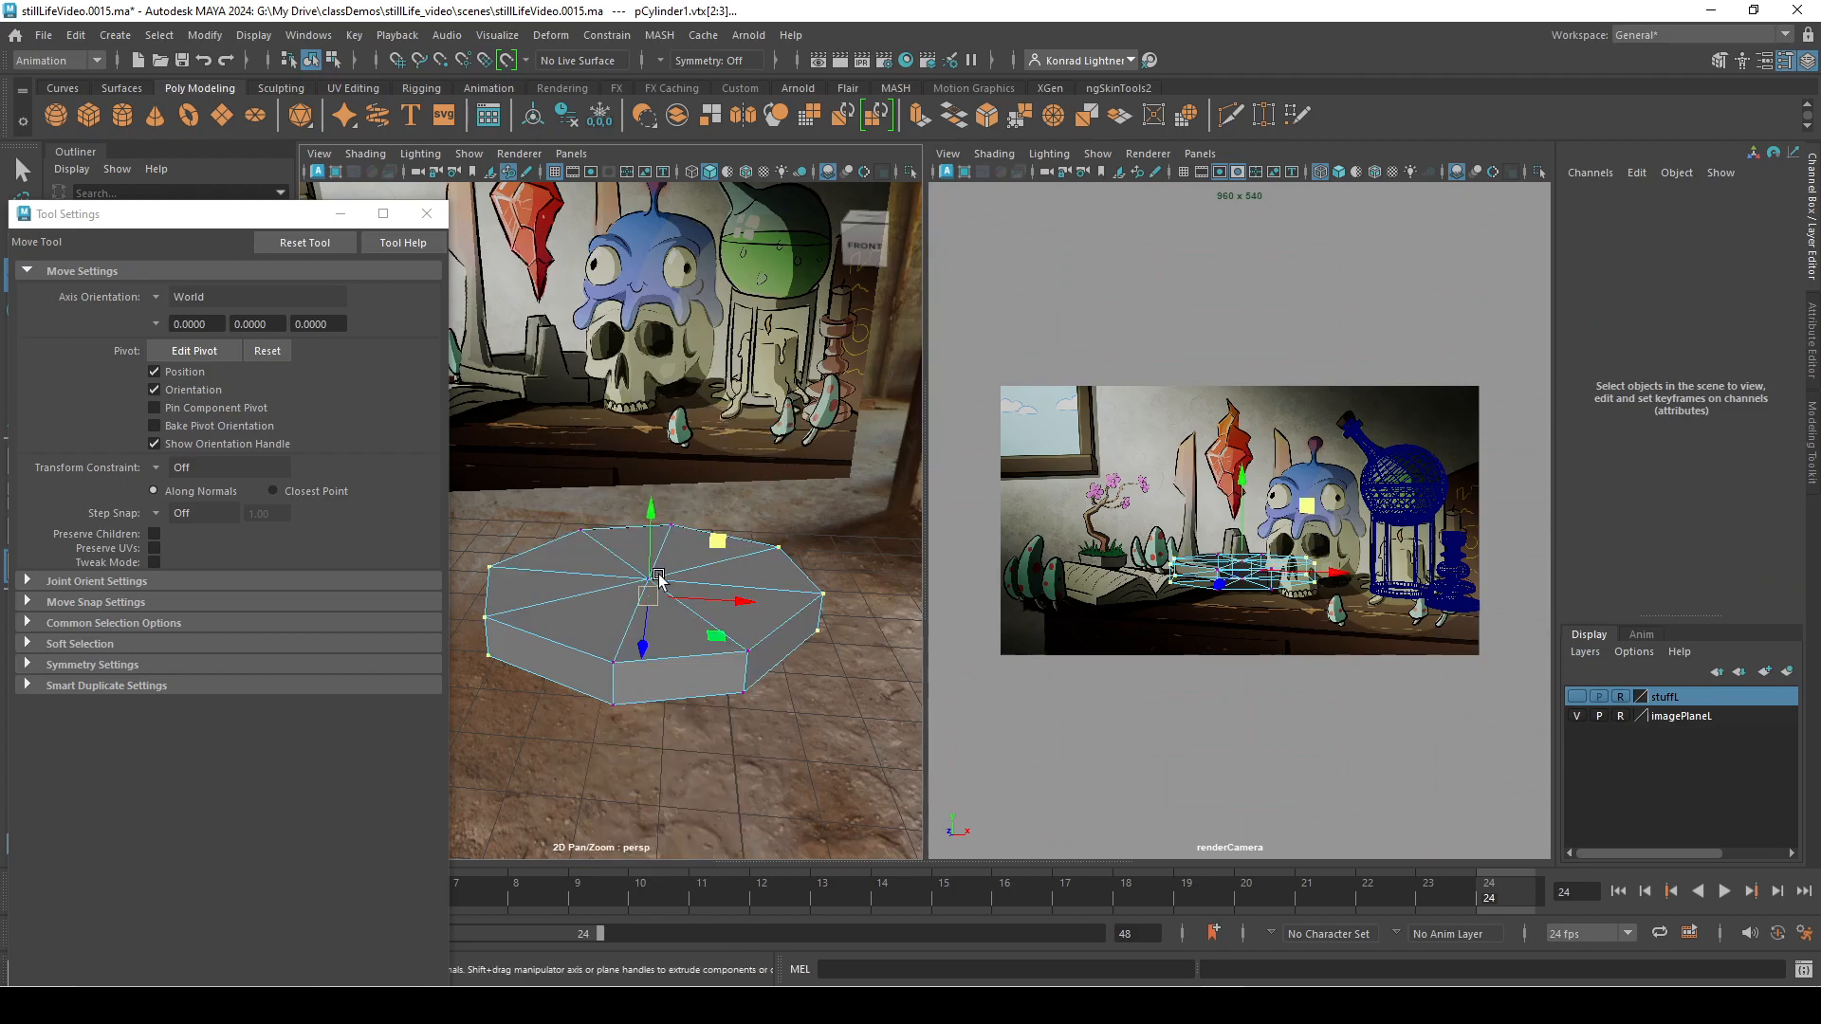
pyautogui.click(716, 561)
pyautogui.click(648, 577)
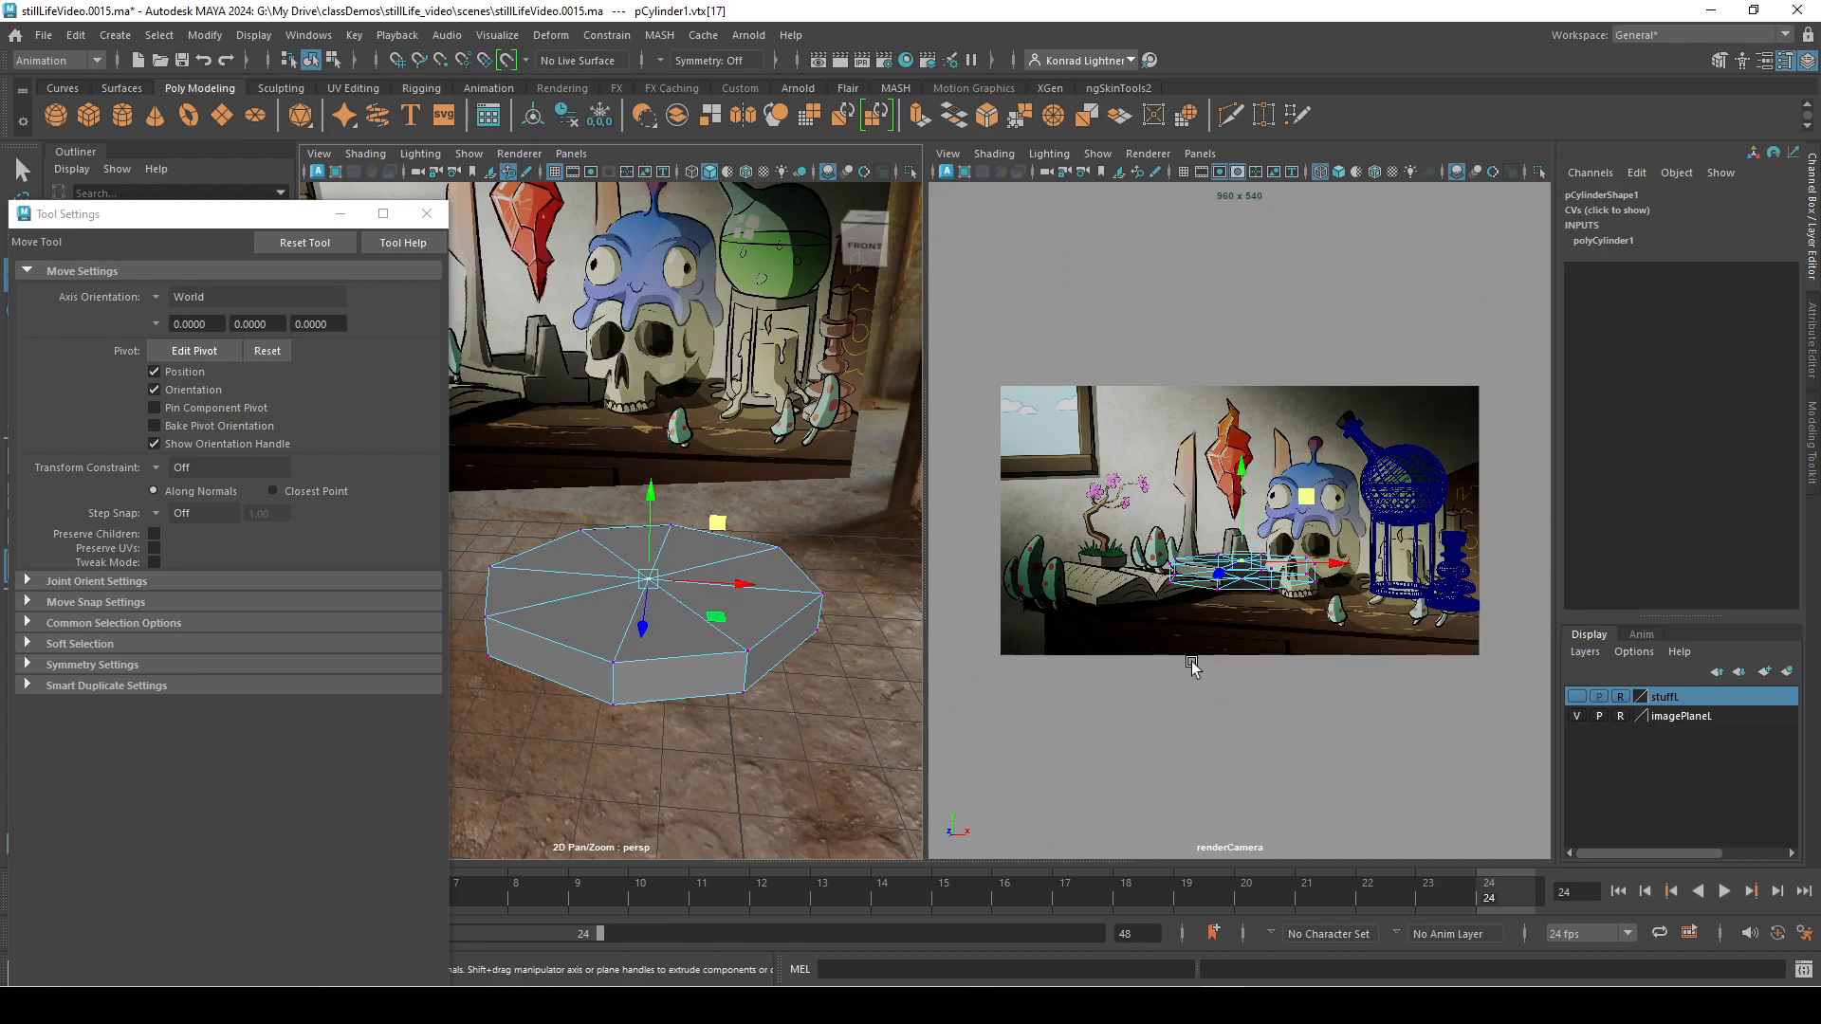
pyautogui.hotkey('ctrl', 'F11')
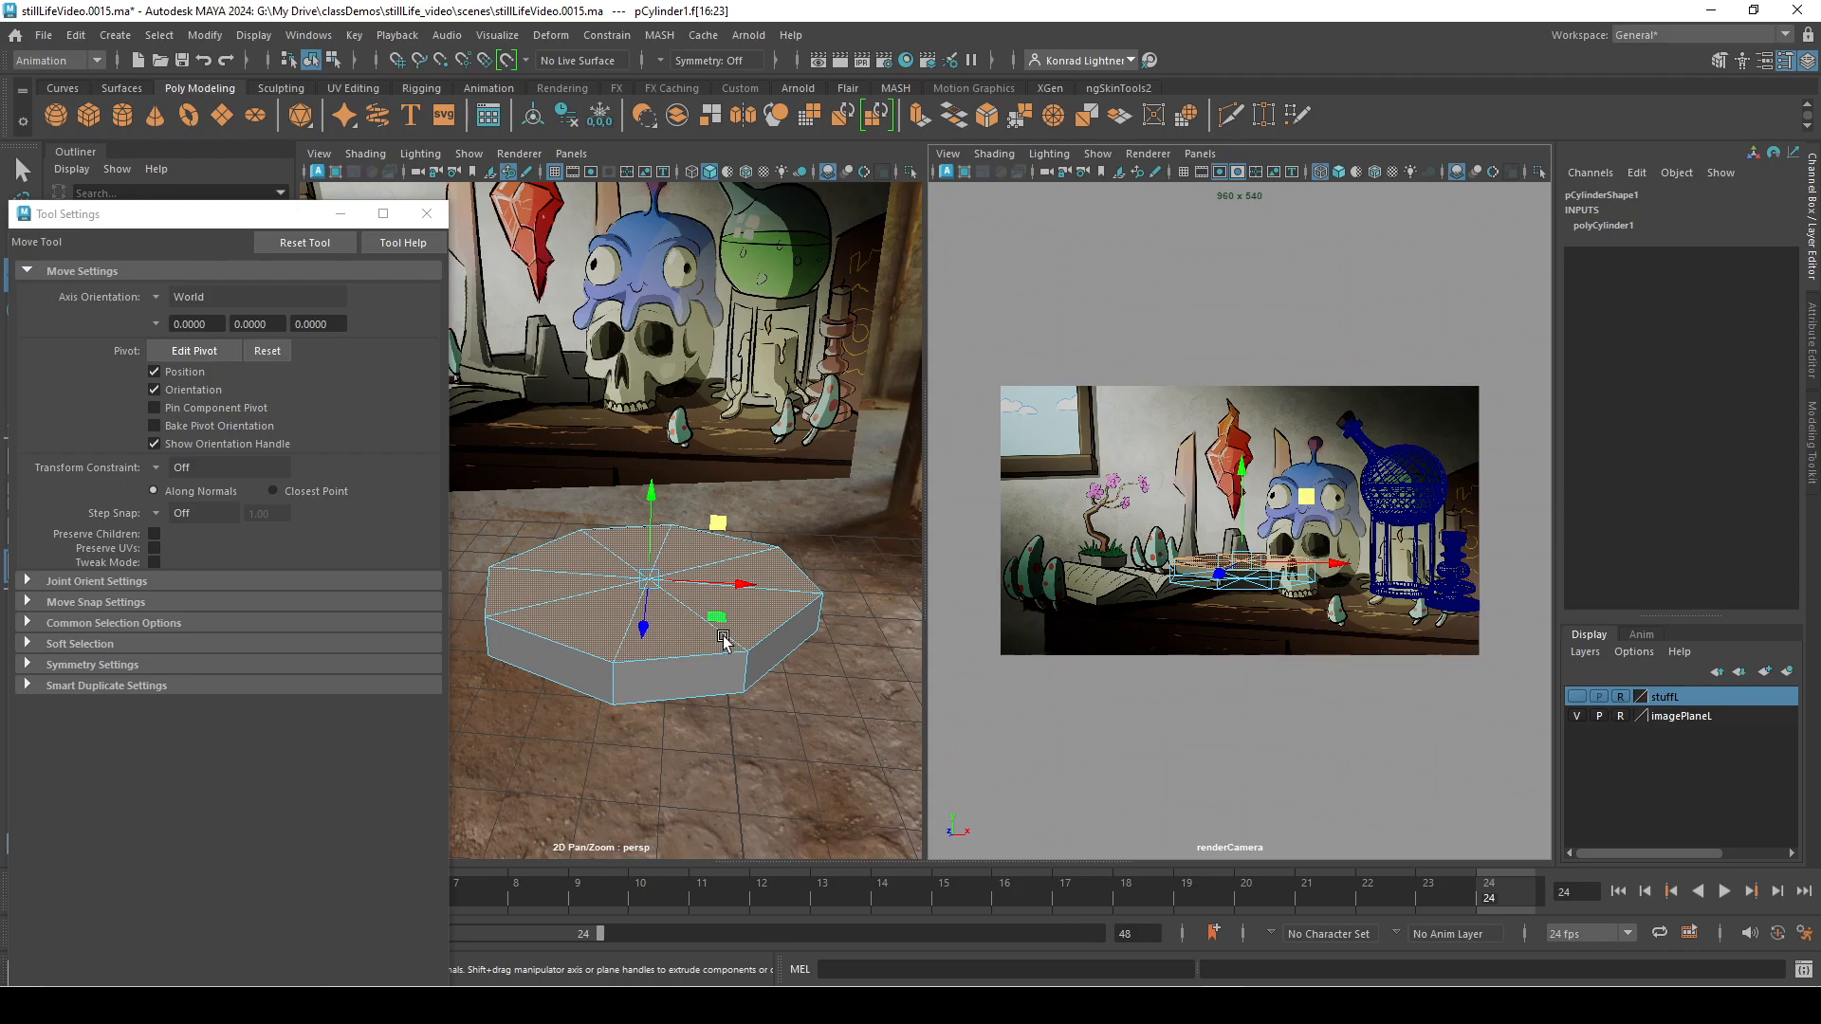
# Step: Extrude the top faces and scale them inward to a Local Scale of about 0.227, leaving a rim
pyautogui.keyDown('shift'); pyautogui.moveTo(737, 503); pyautogui.dragTo(750, 543, button='right'); pyautogui.keyUp('shift')
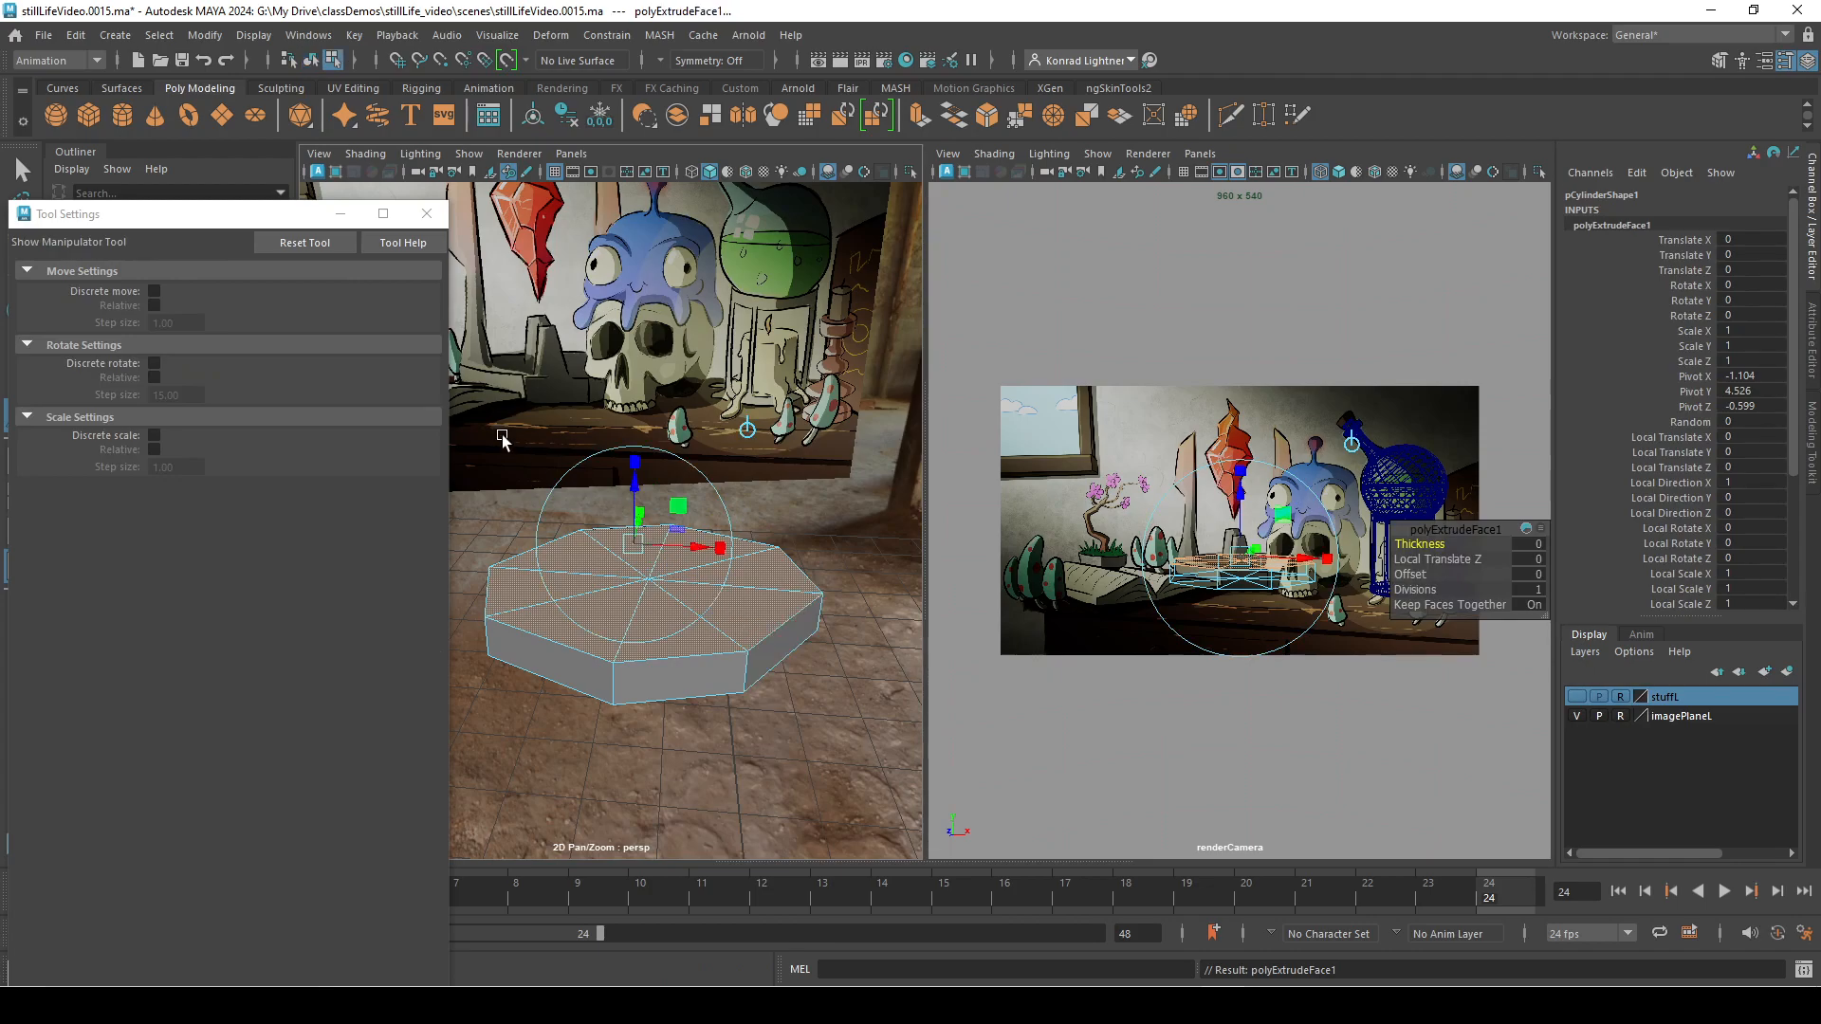
pyautogui.moveTo(627, 462); pyautogui.dragTo(600, 537)
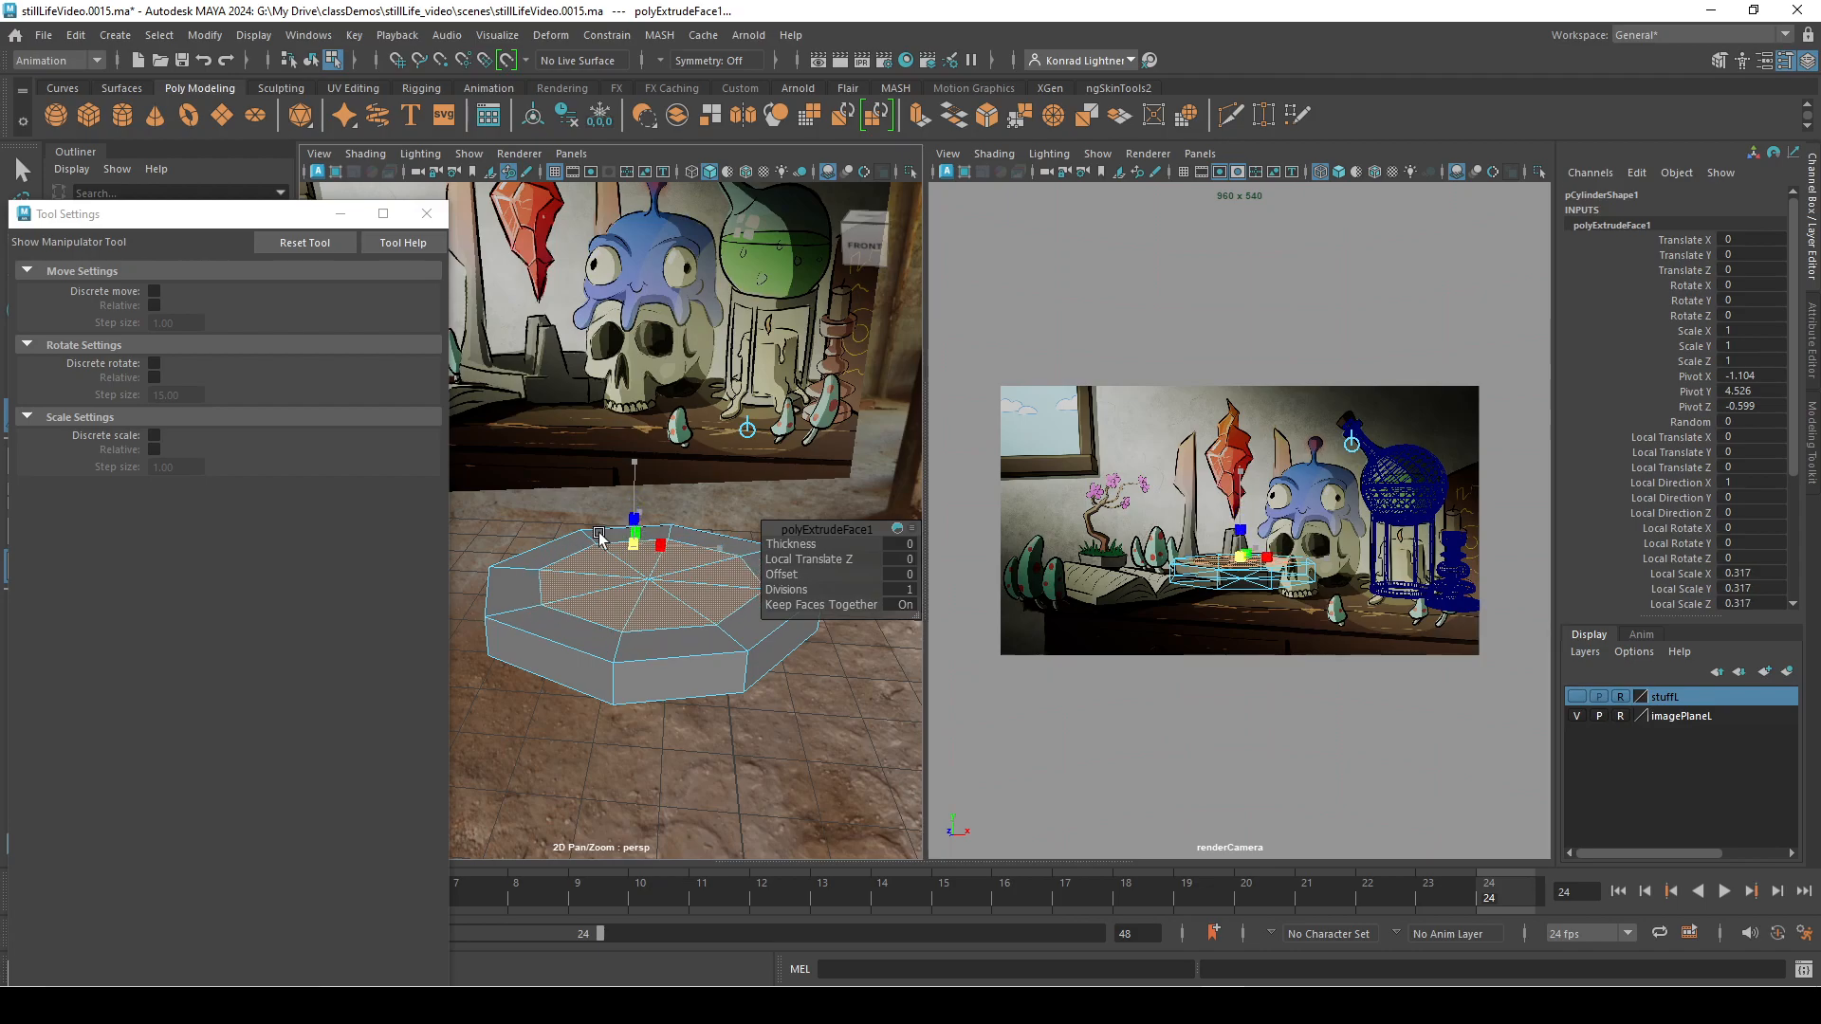
pyautogui.press('space')
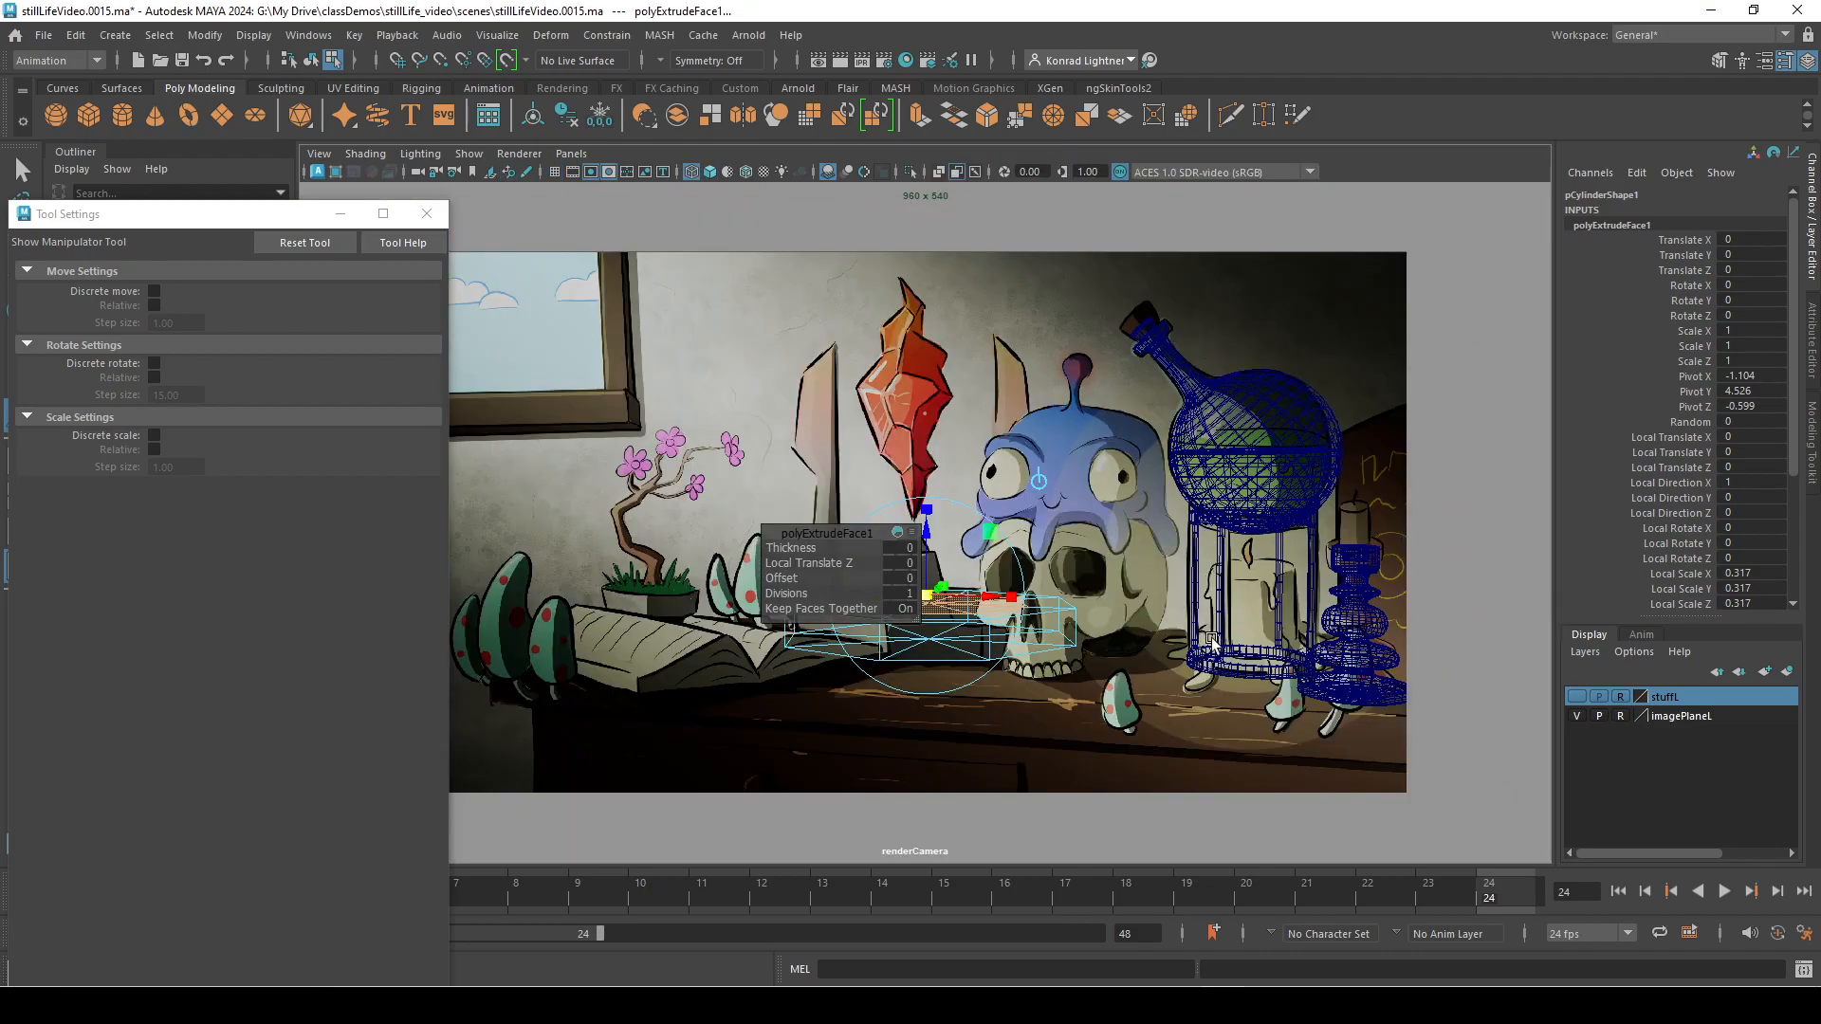
pyautogui.click(1272, 271)
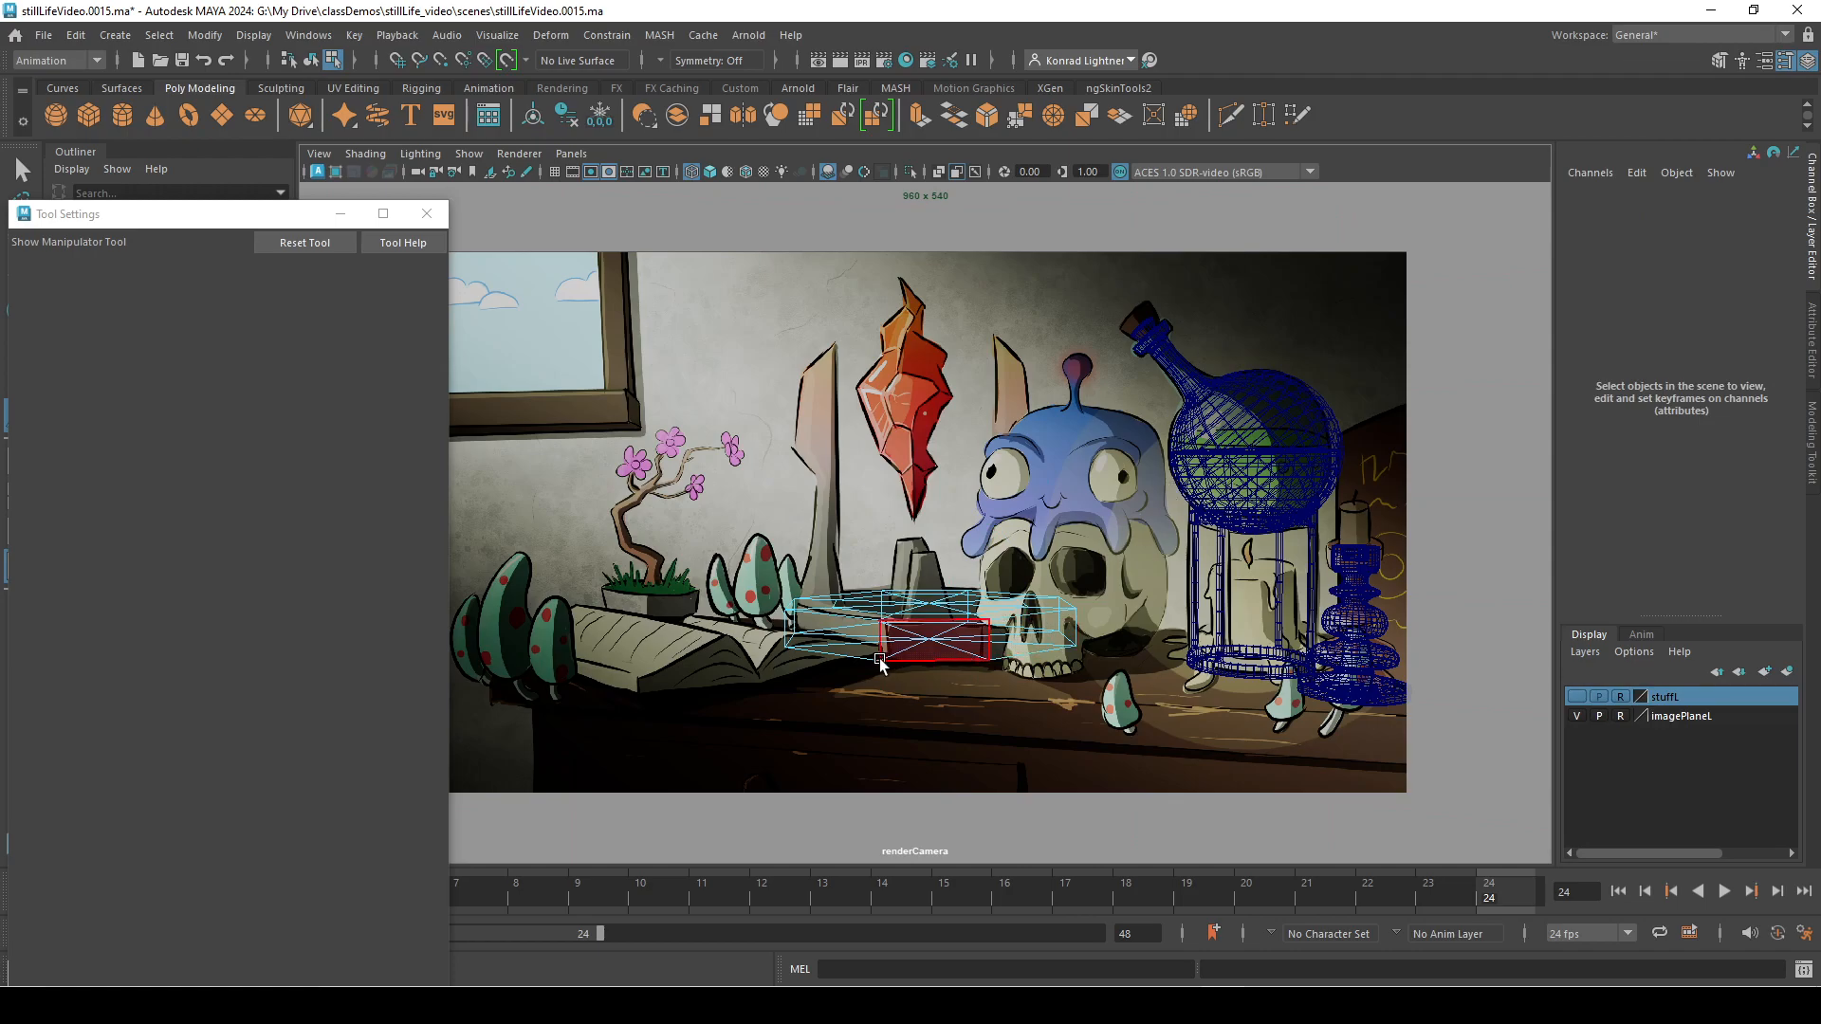
pyautogui.hotkey('ctrl', 'z')
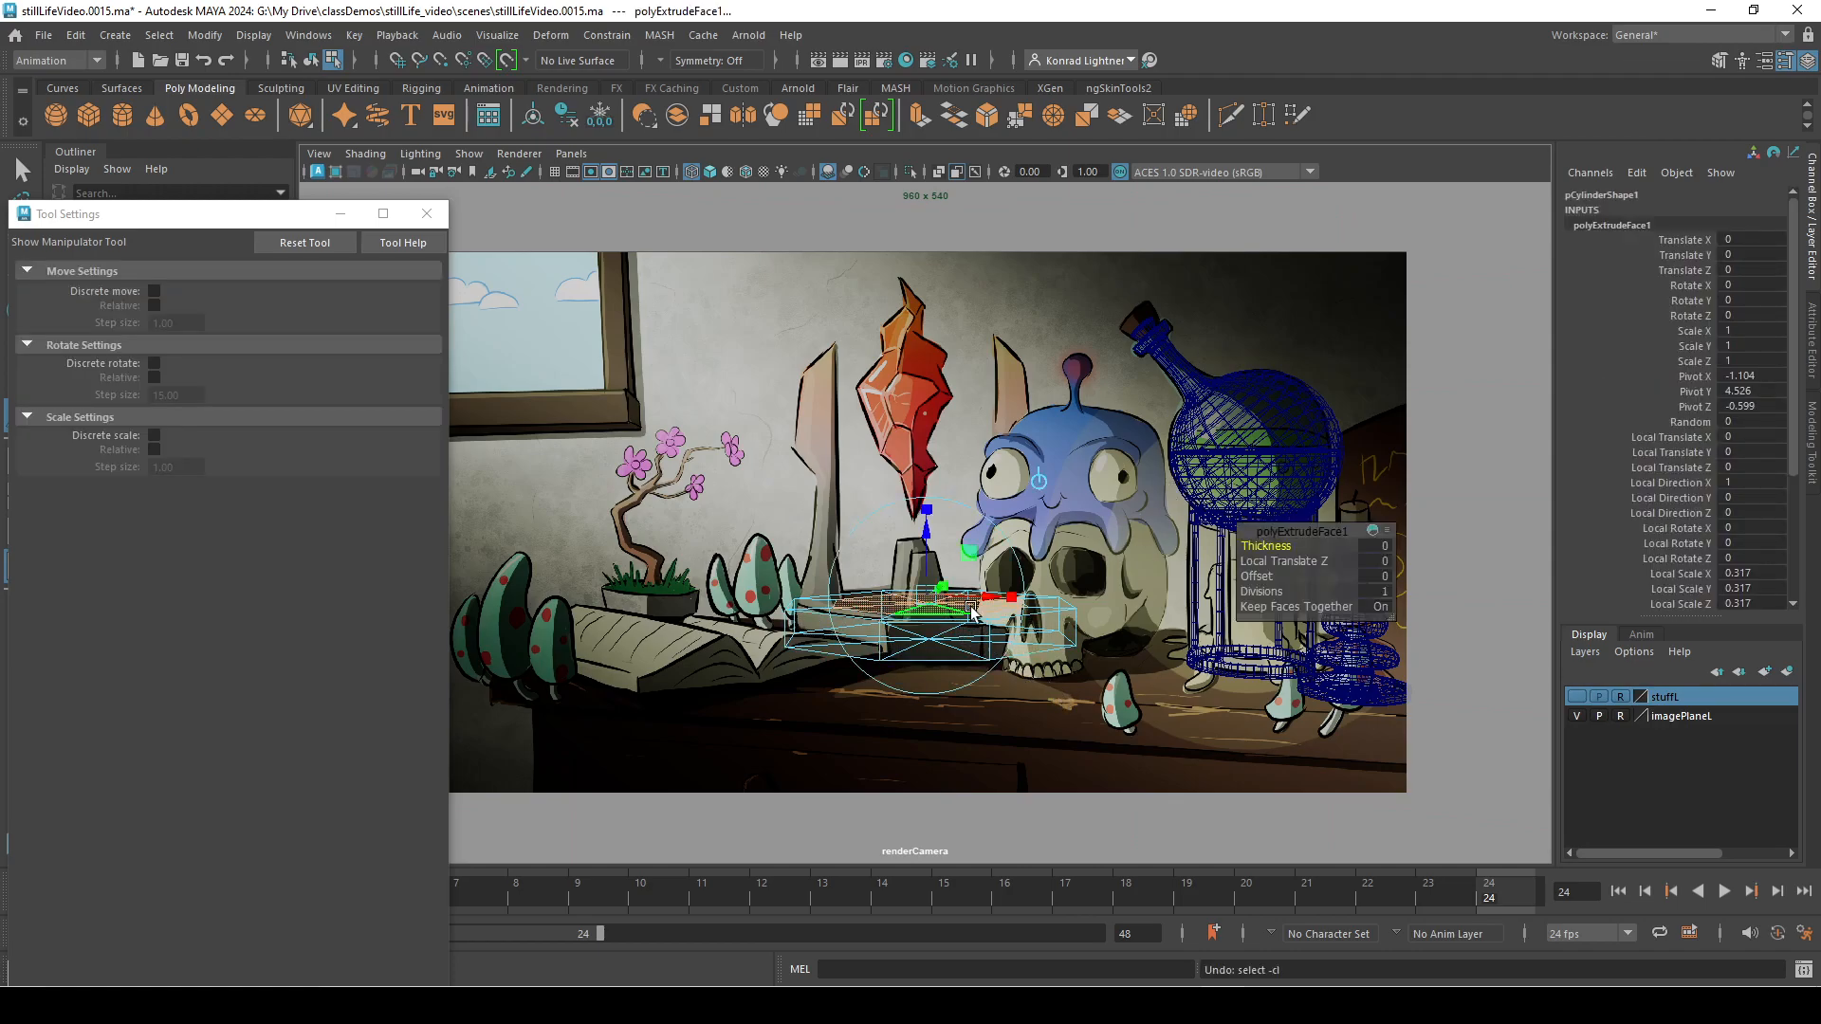
pyautogui.click(929, 593)
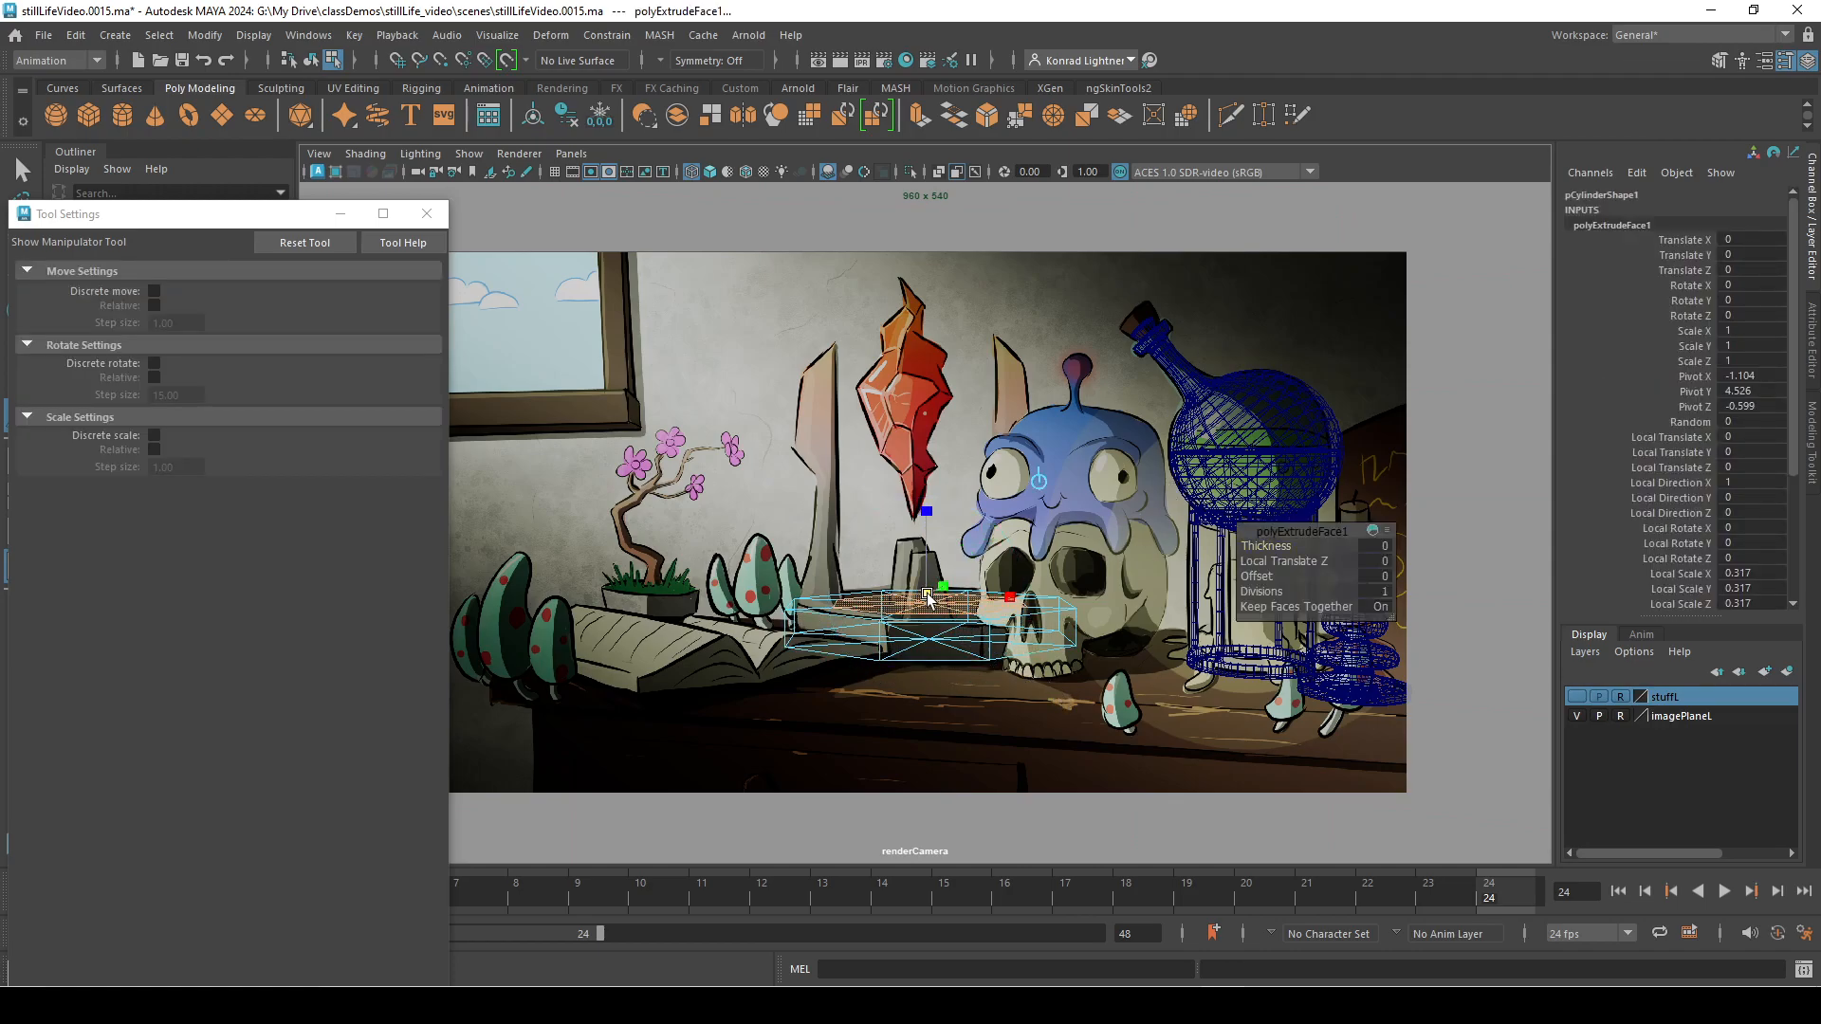
pyautogui.moveTo(919, 595); pyautogui.dragTo(913, 595)
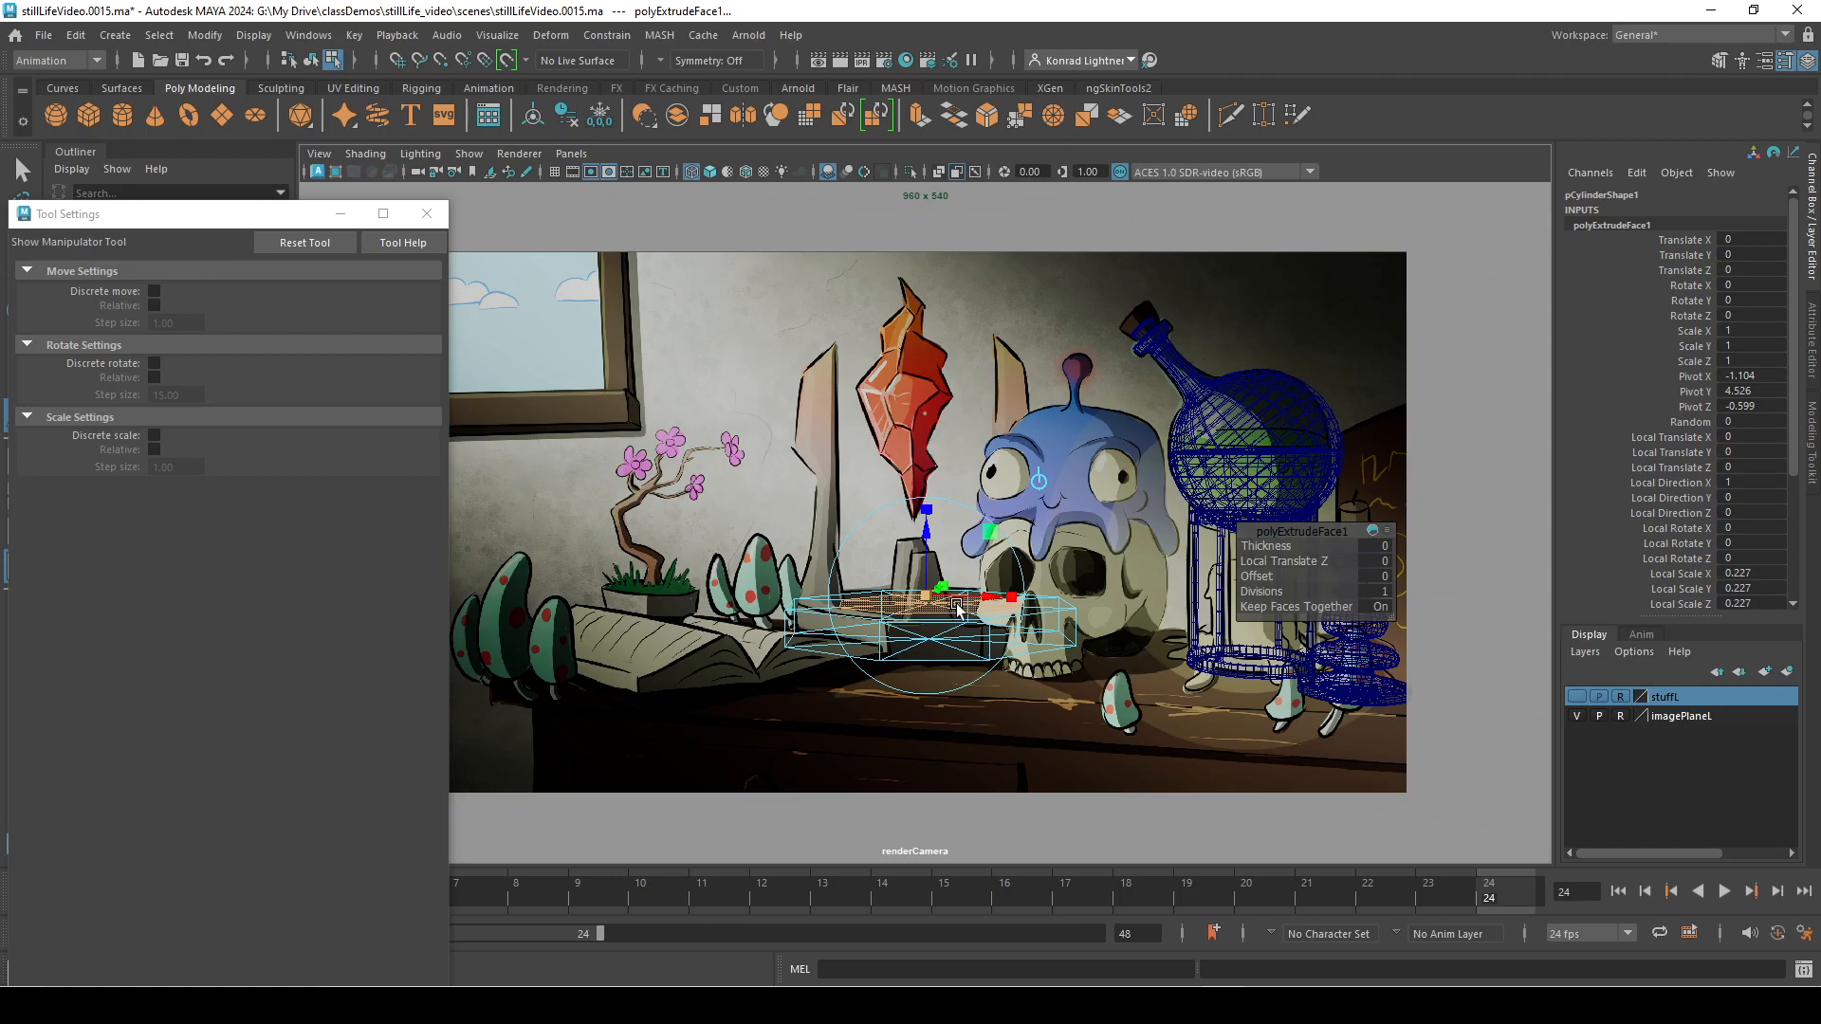
# Step: Extrude the inset faces down into the base with a Local Translate Z of about -0.185, and return to object selection
pyautogui.hotkey('ctrl', 'e')
pyautogui.moveTo(928, 549); pyautogui.dragTo(929, 569)
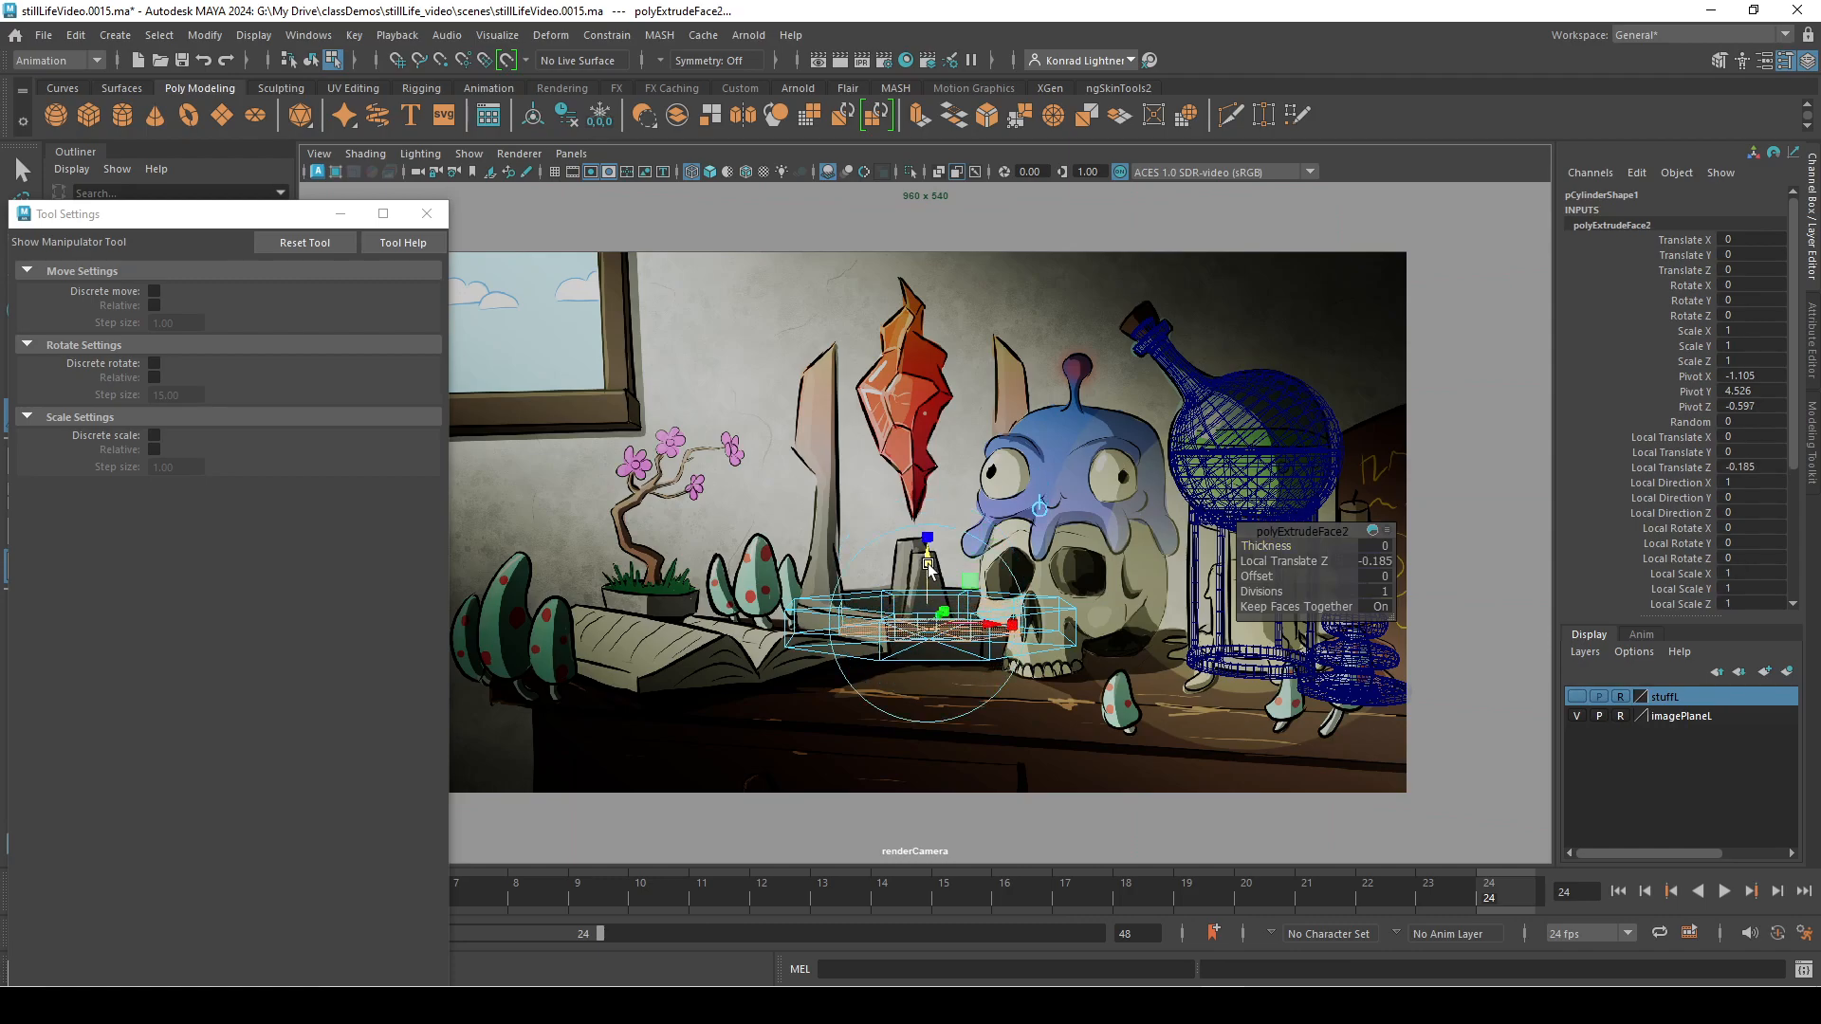
pyautogui.moveTo(865, 604); pyautogui.dragTo(988, 389, button='right')
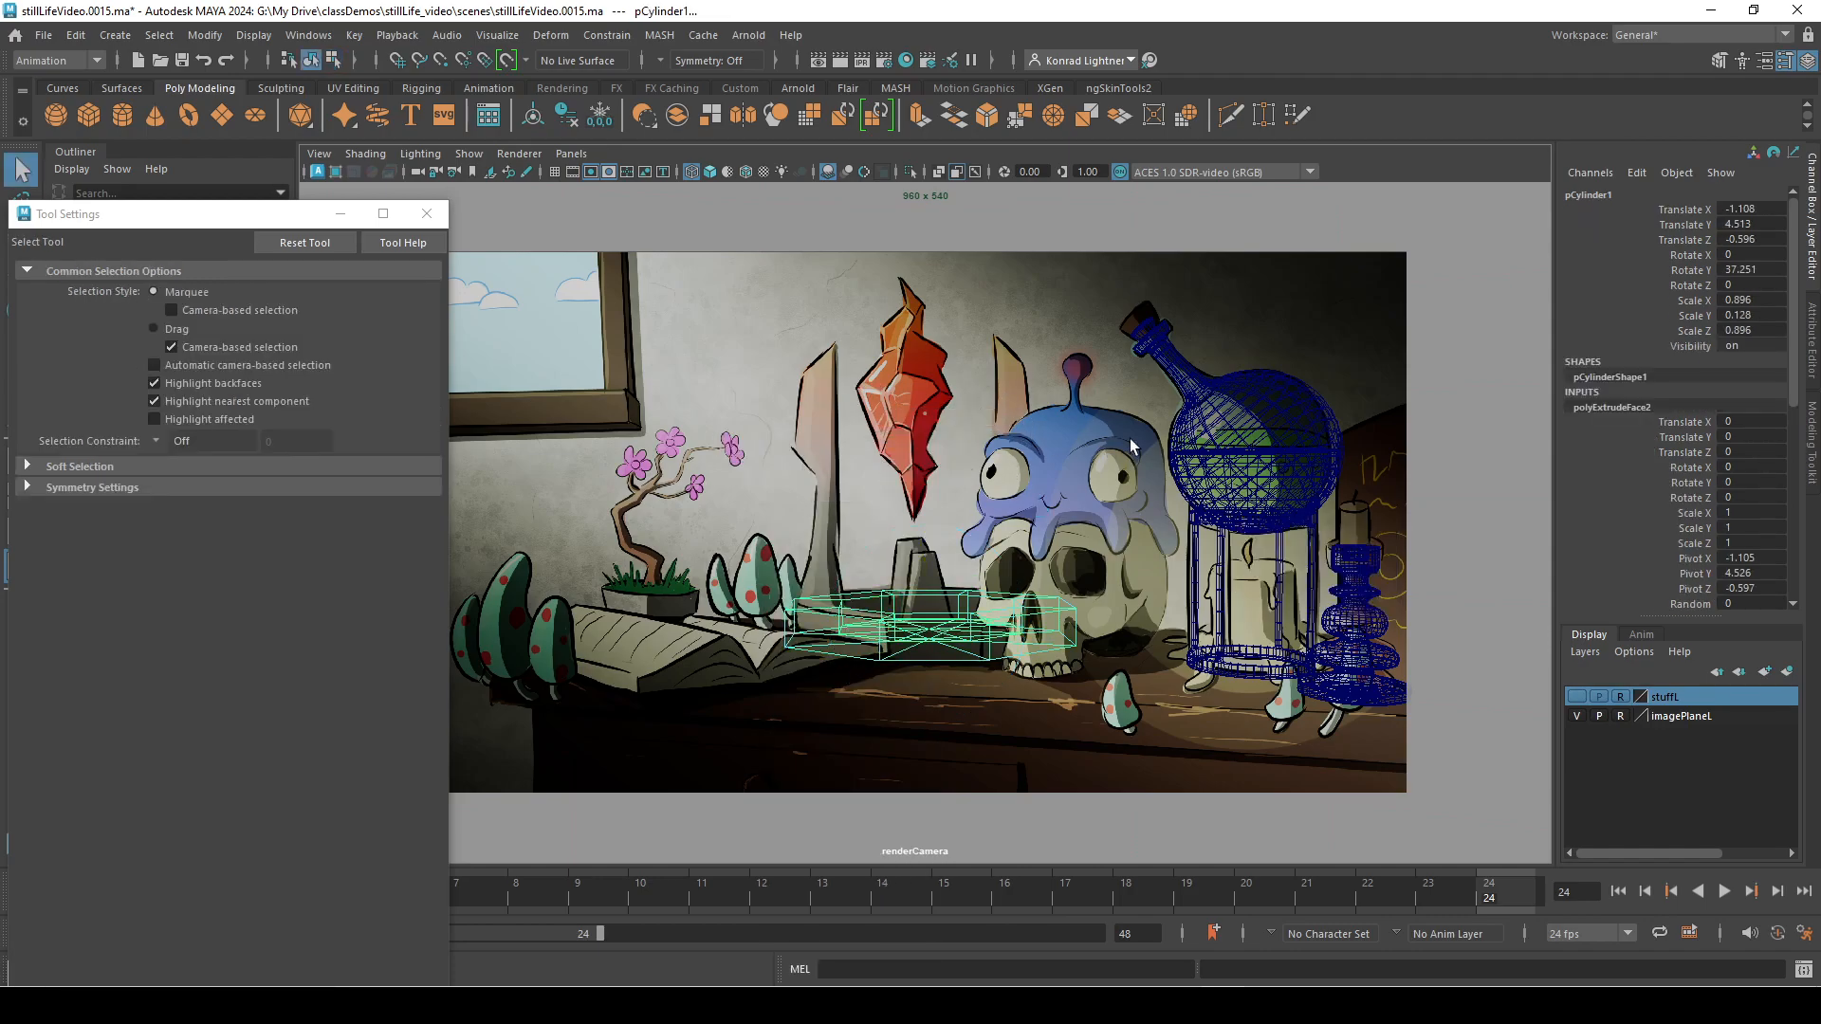
pyautogui.press('w')
pyautogui.click(1034, 495)
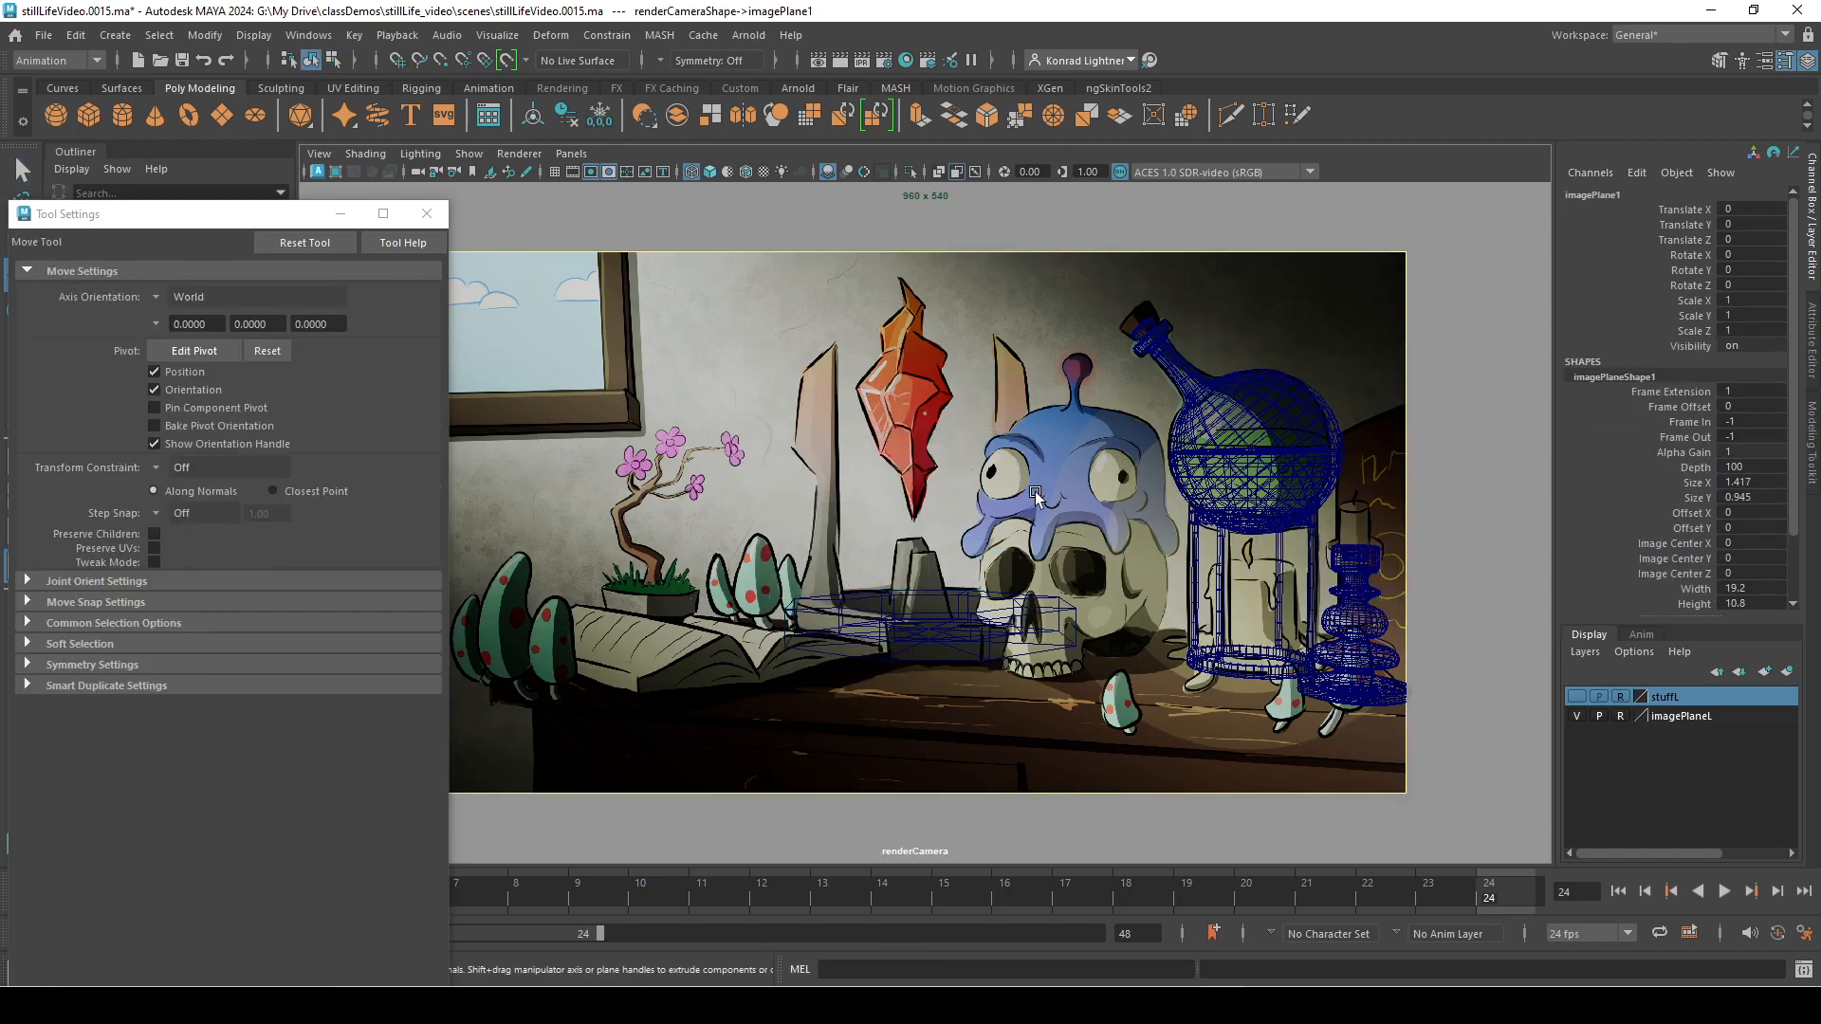
# Step: Select the eight-sided base and display its underside shaded in the persp camera view
pyautogui.click(863, 602)
pyautogui.click(571, 154)
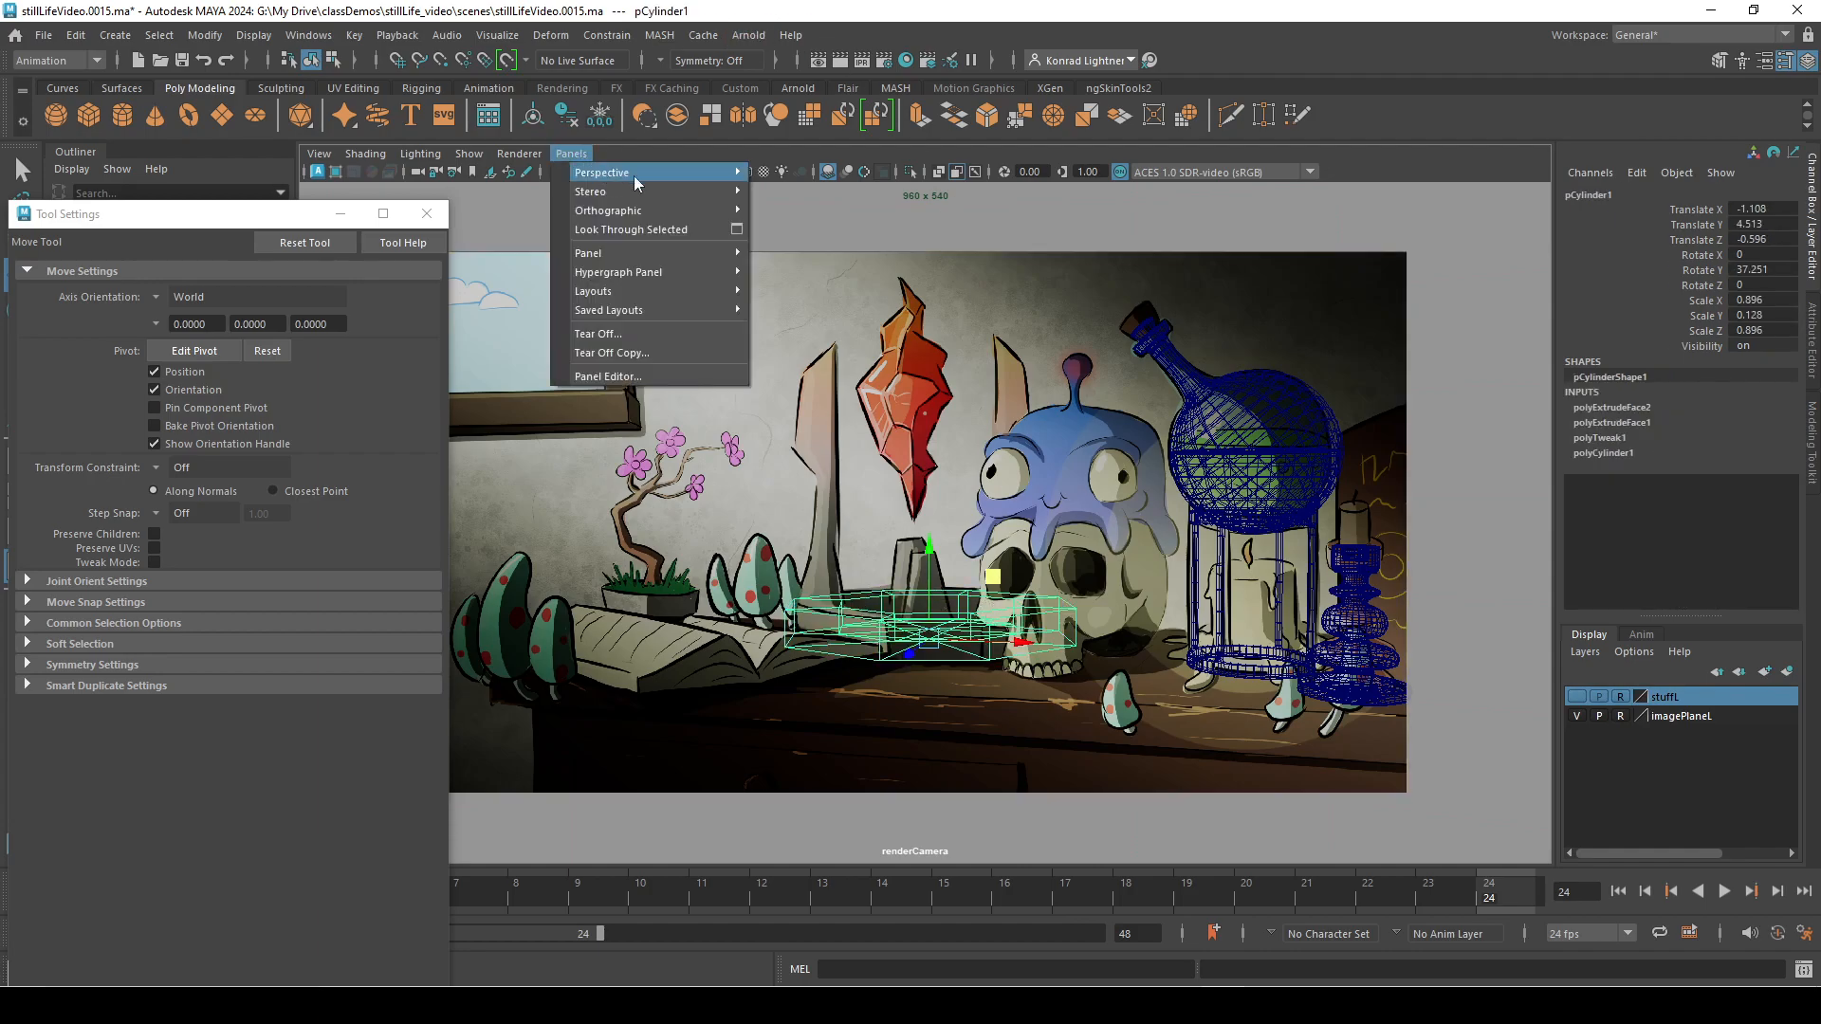
pyautogui.click(759, 172)
pyautogui.keyDown('alt'); pyautogui.moveTo(965, 773); pyautogui.dragTo(964, 431); pyautogui.keyUp('alt')
pyautogui.press('5')
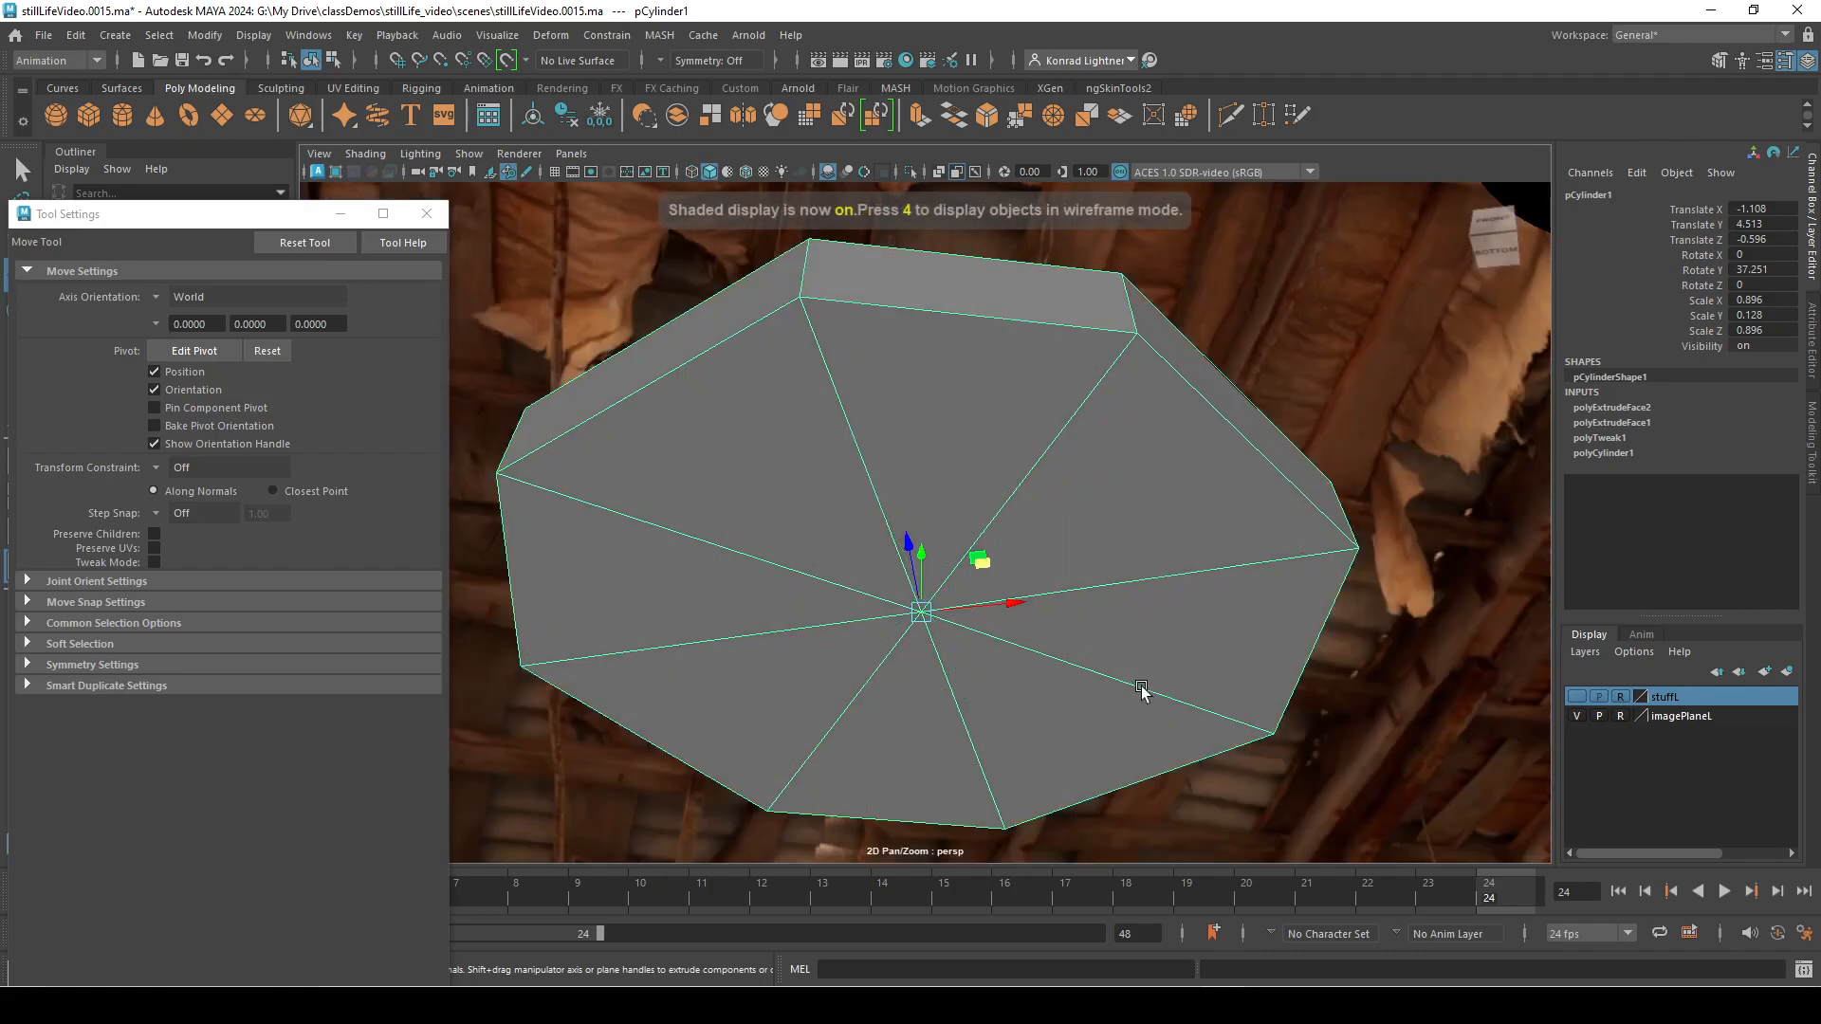
# Step: Convert the bottom centre vertex to its surrounding faces, extrude those faces and scale them inward on the base's underside
pyautogui.rightClick(1066, 414)
pyautogui.moveTo(1071, 453); pyautogui.dragTo(977, 416, button='right')
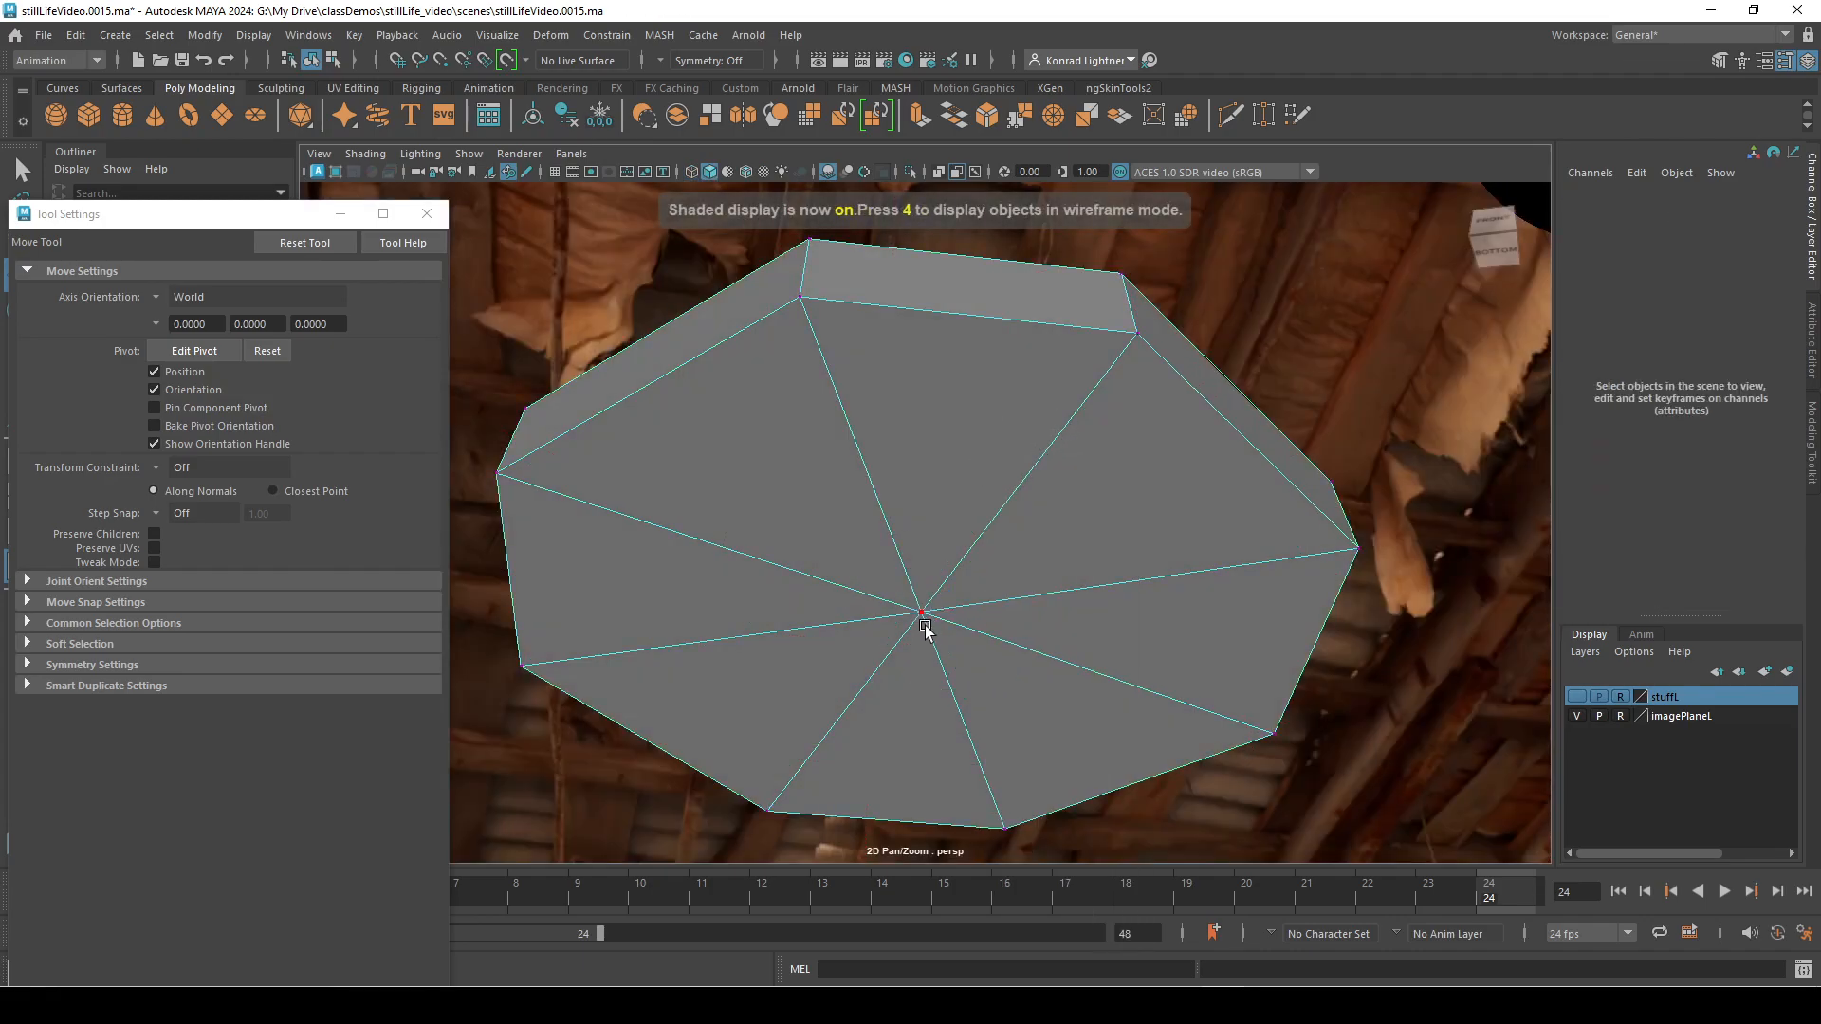
pyautogui.click(921, 612)
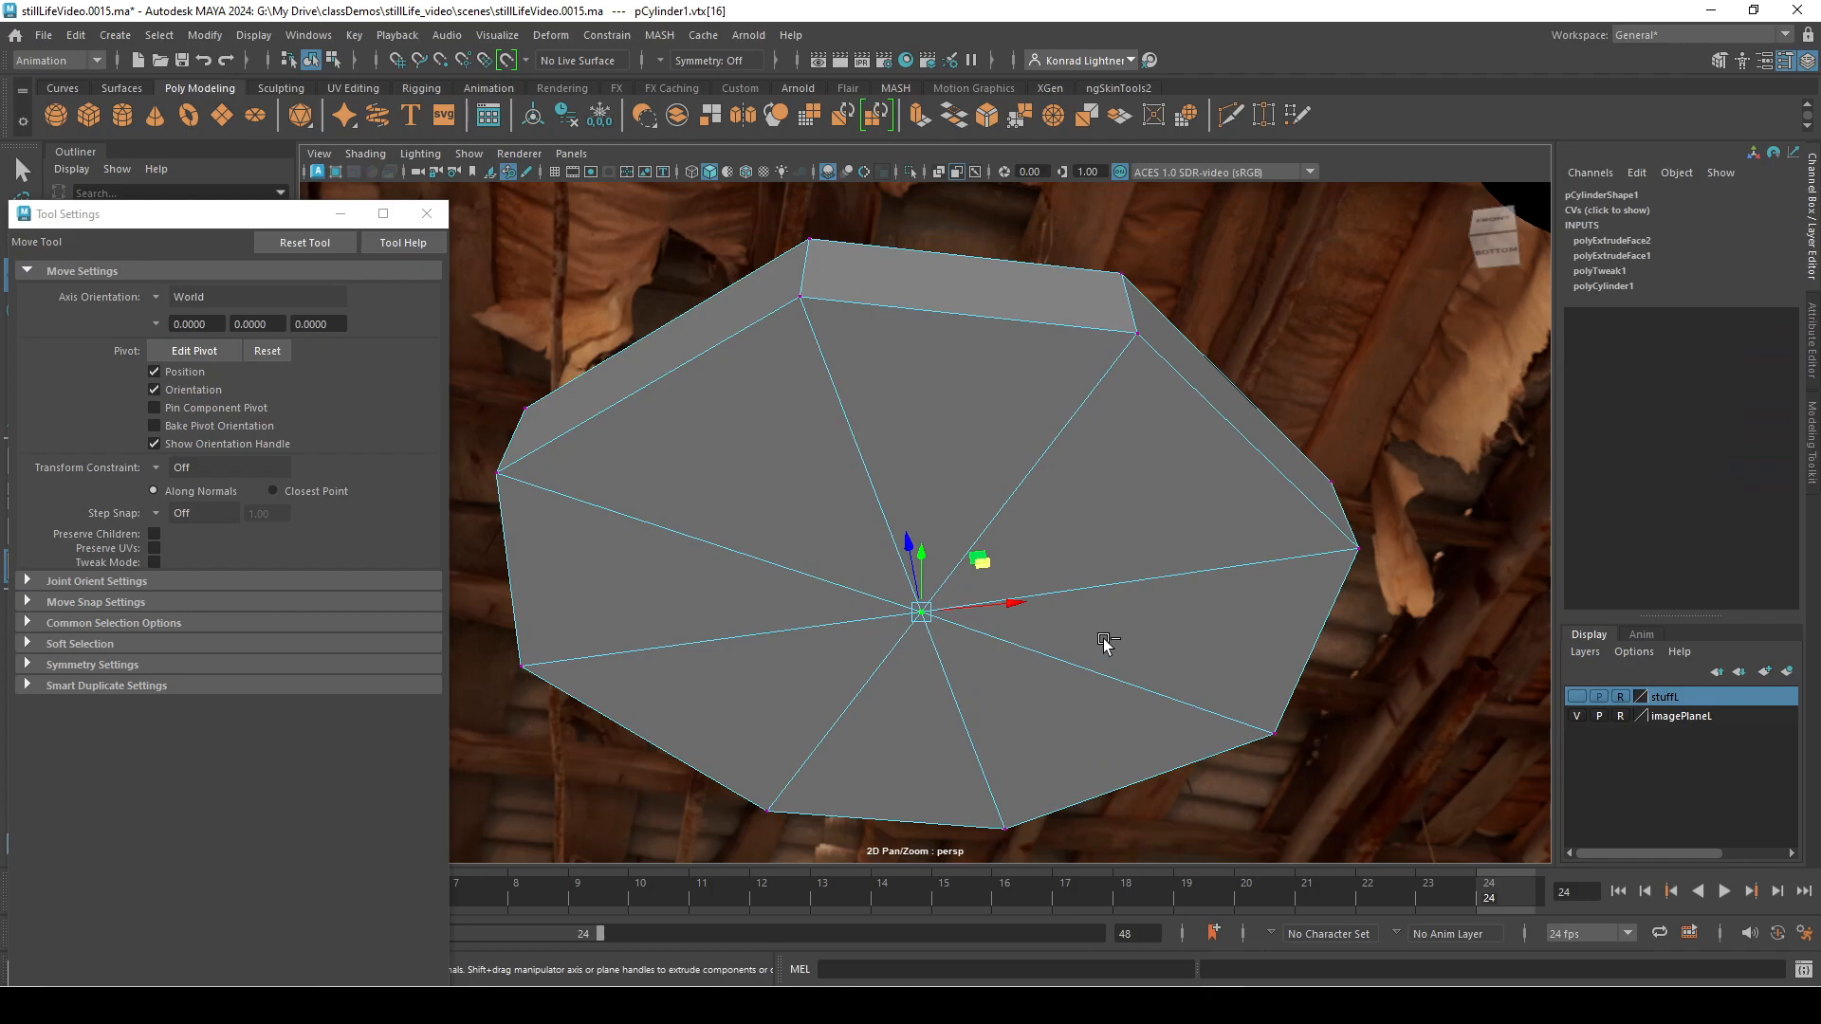
pyautogui.hotkey('ctrl', 'F11')
pyautogui.keyDown('shift'); pyautogui.moveTo(1049, 512); pyautogui.dragTo(1008, 581, button='right'); pyautogui.keyUp('shift')
pyautogui.moveTo(892, 741); pyautogui.dragTo(846, 753)
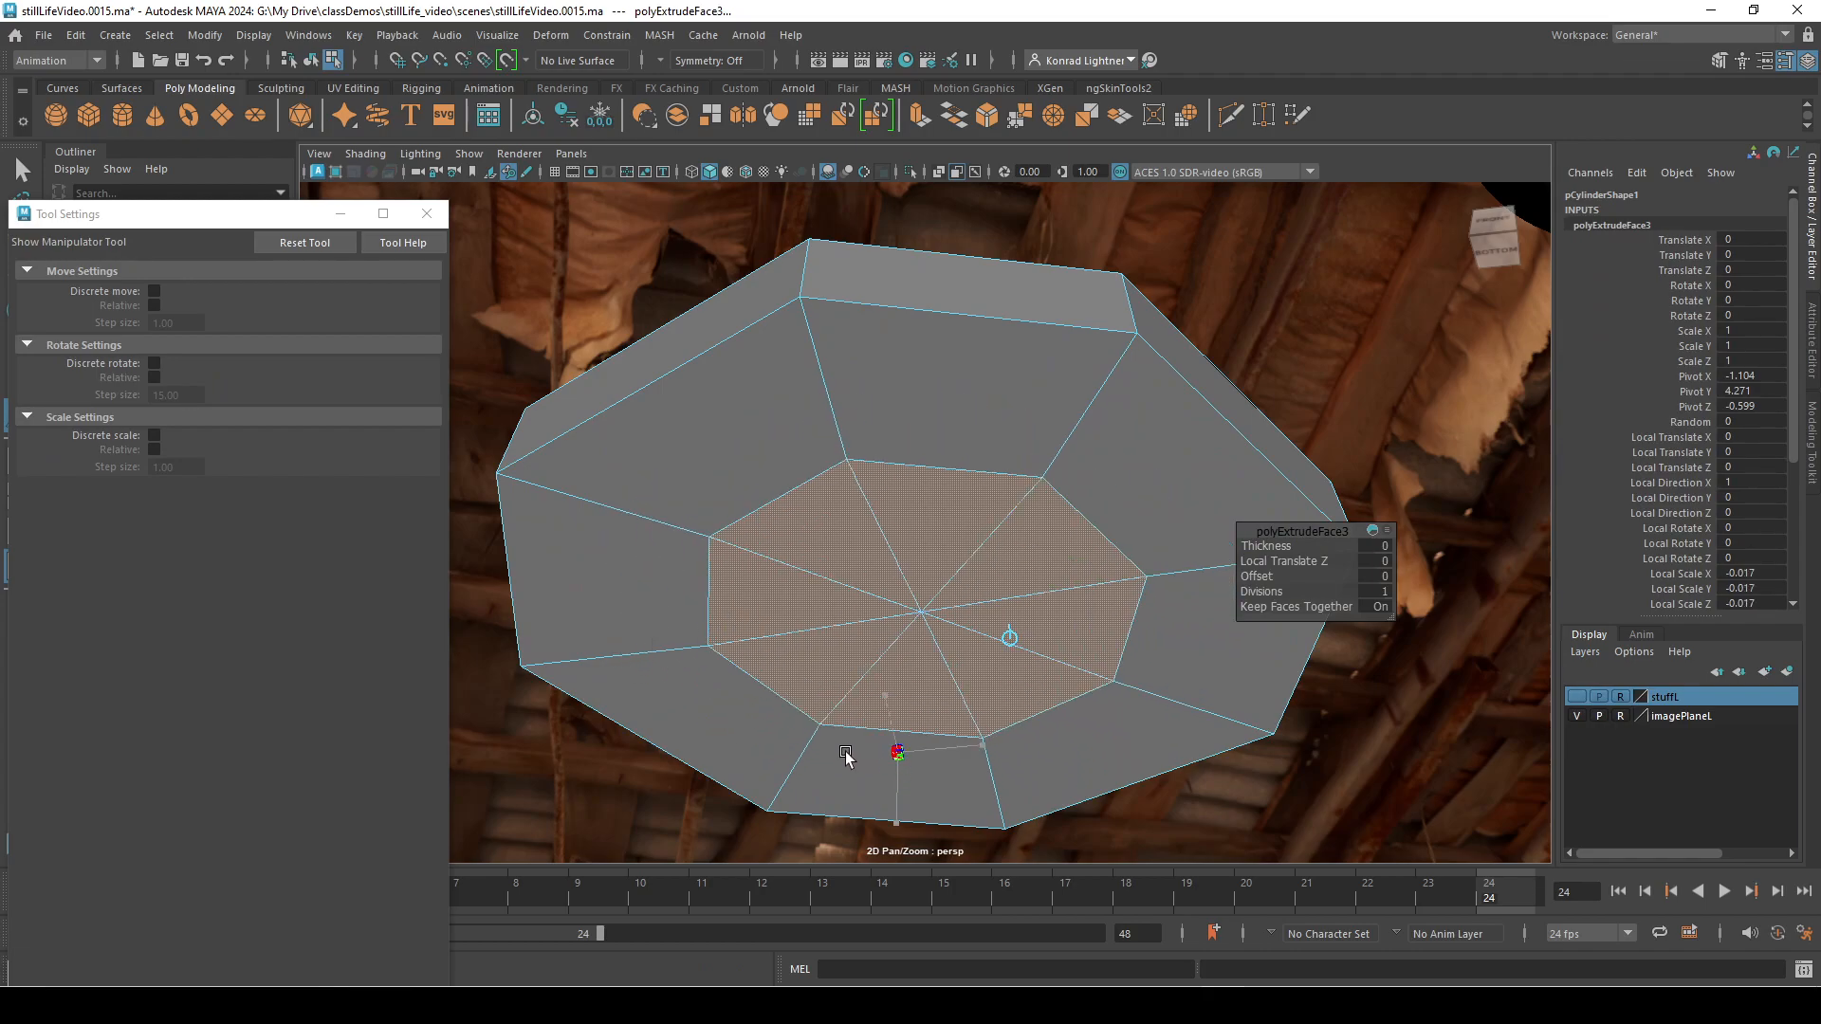
# Step: Insert an edge loop on the base with the Insert Edge Loop tool and return to object selection
pyautogui.moveTo(898, 444); pyautogui.dragTo(1034, 465, button='right')
pyautogui.moveTo(897, 444); pyautogui.dragTo(1018, 459, button='right')
pyautogui.scroll(-3, 1185, 453)
pyautogui.moveTo(1018, 459); pyautogui.dragTo(1029, 468)
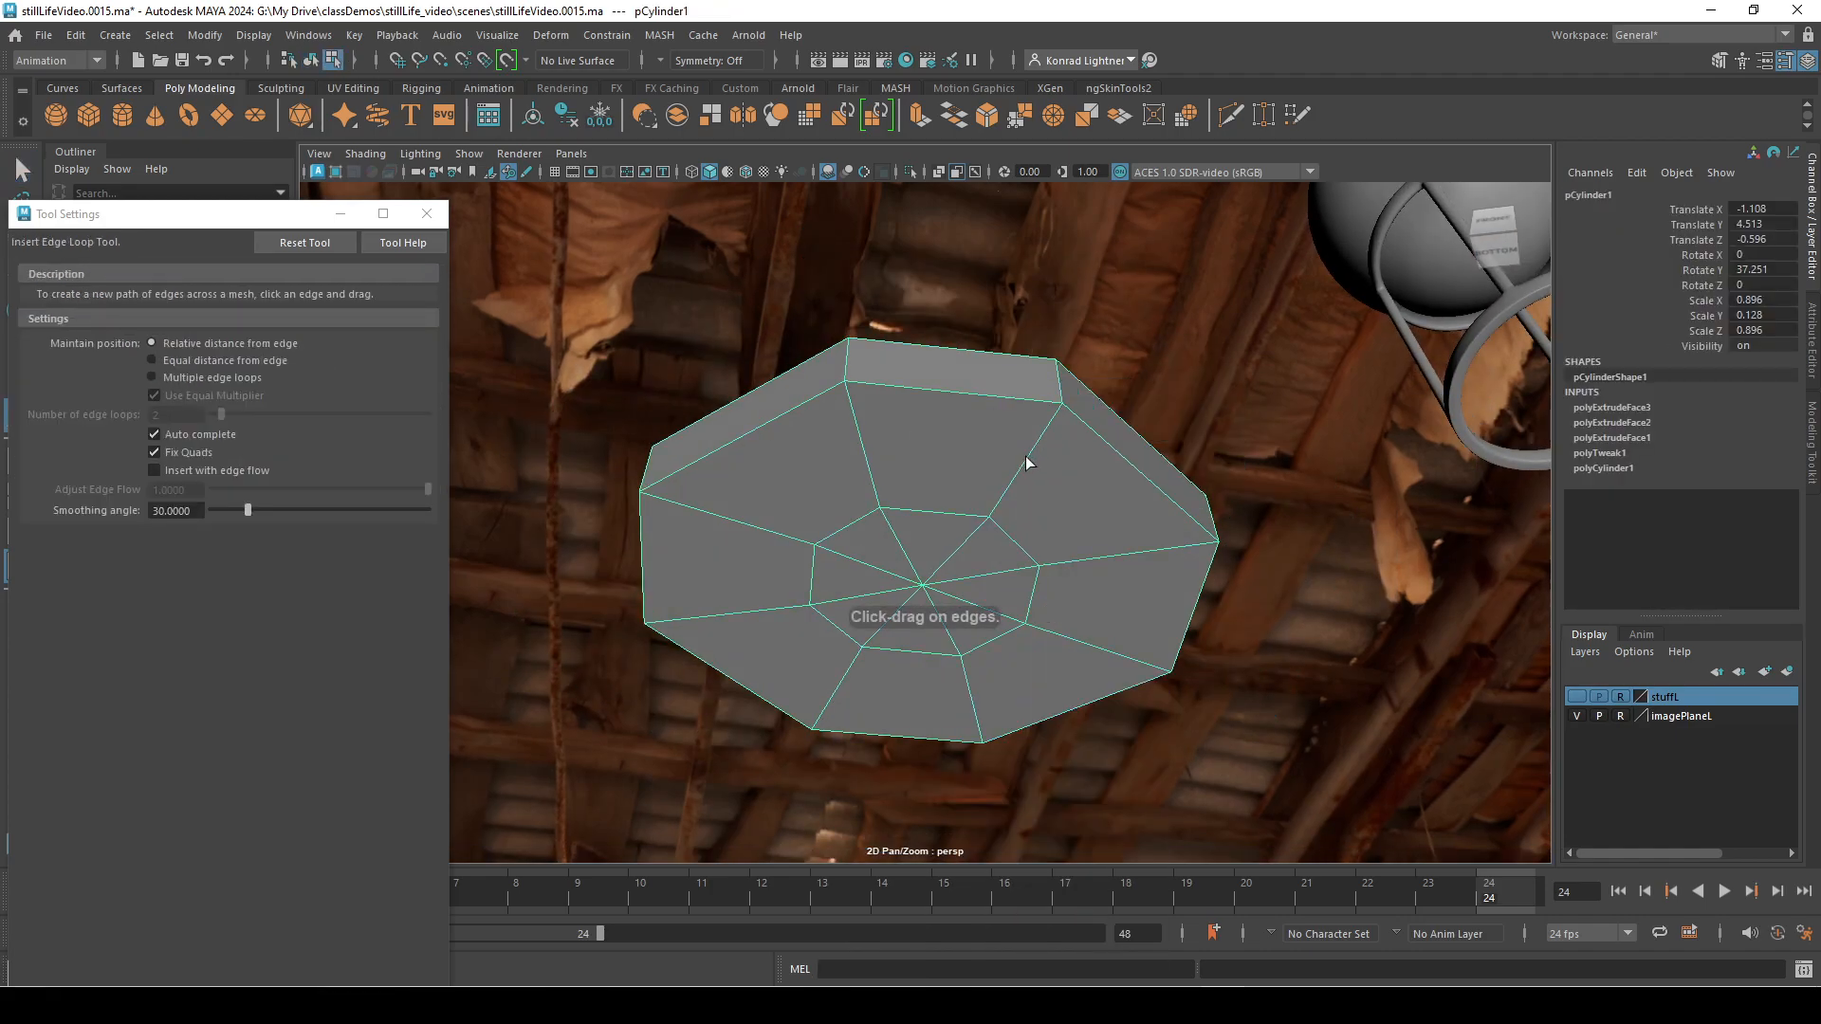
pyautogui.keyDown('alt'); pyautogui.moveTo(1098, 520); pyautogui.dragTo(943, 493); pyautogui.keyUp('alt')
pyautogui.press('w')
pyautogui.moveTo(939, 479); pyautogui.dragTo(1044, 446, button='right')
pyautogui.keyDown('alt'); pyautogui.moveTo(1064, 546); pyautogui.dragTo(1022, 520); pyautogui.keyUp('alt')
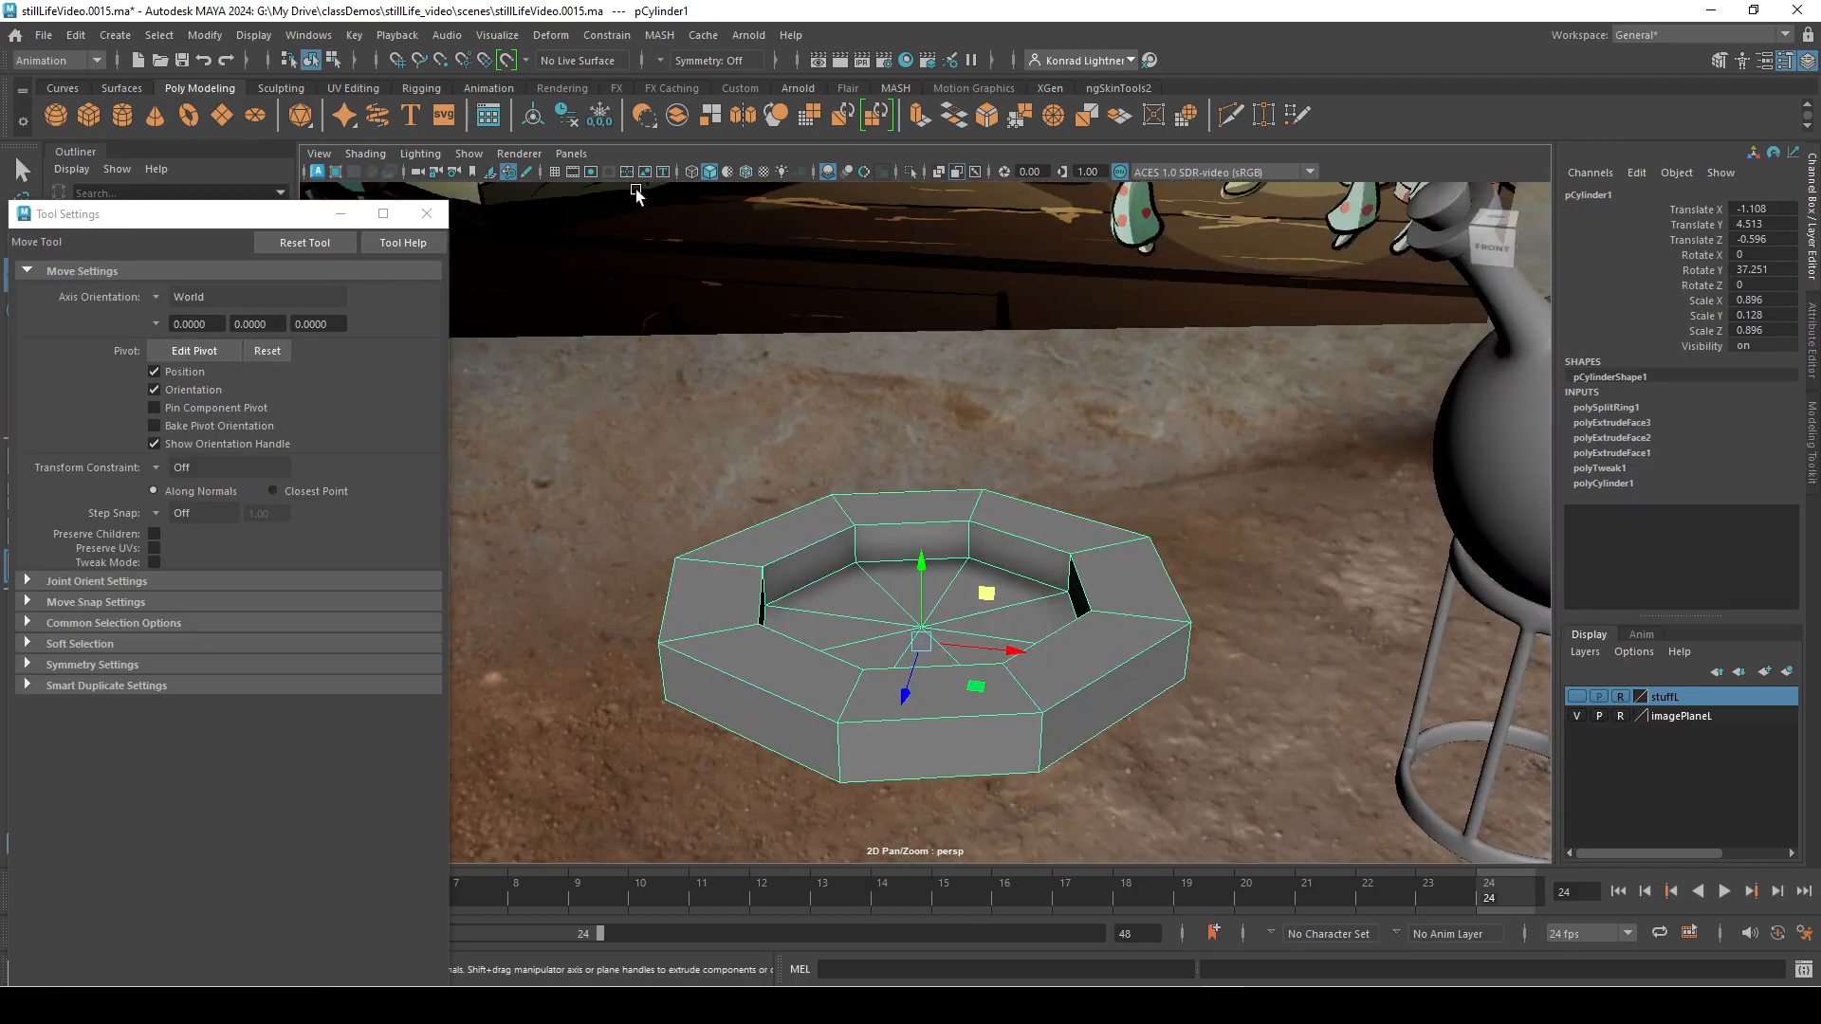
# Step: Look through renderCamera to compare the base with the reference drawing
pyautogui.click(571, 153)
pyautogui.moveTo(669, 174)
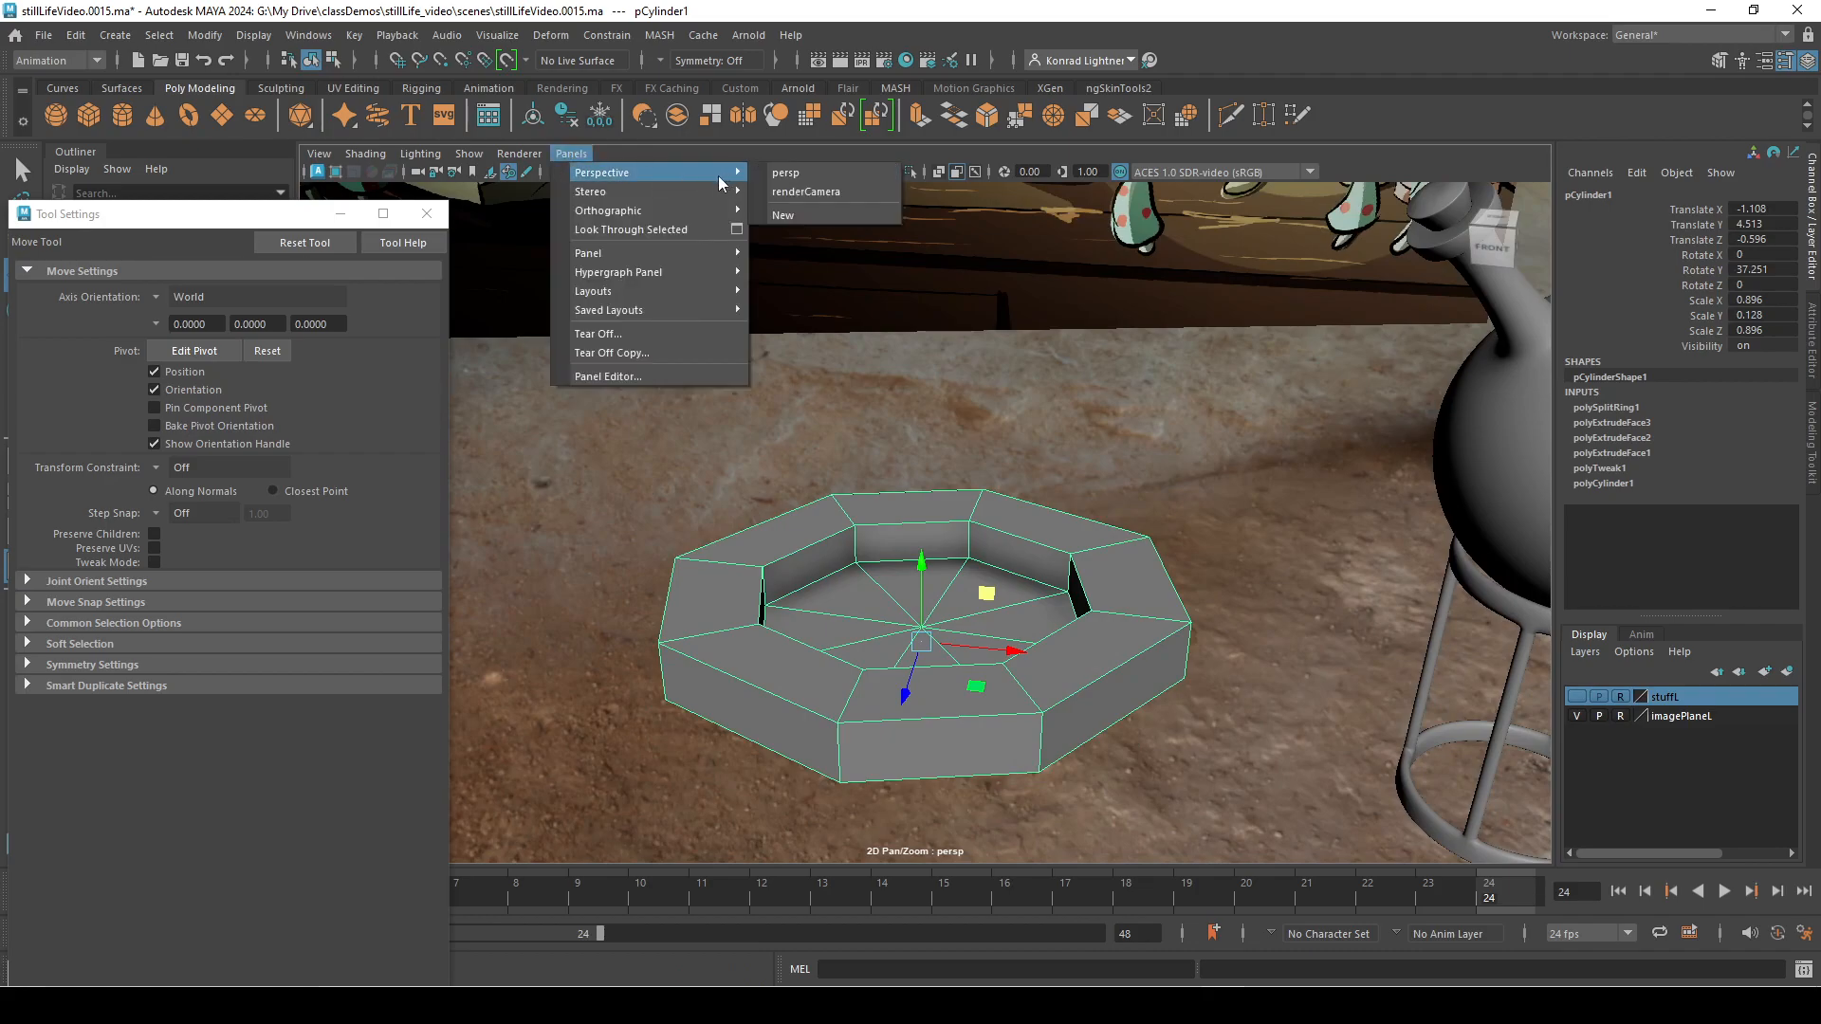
pyautogui.click(784, 172)
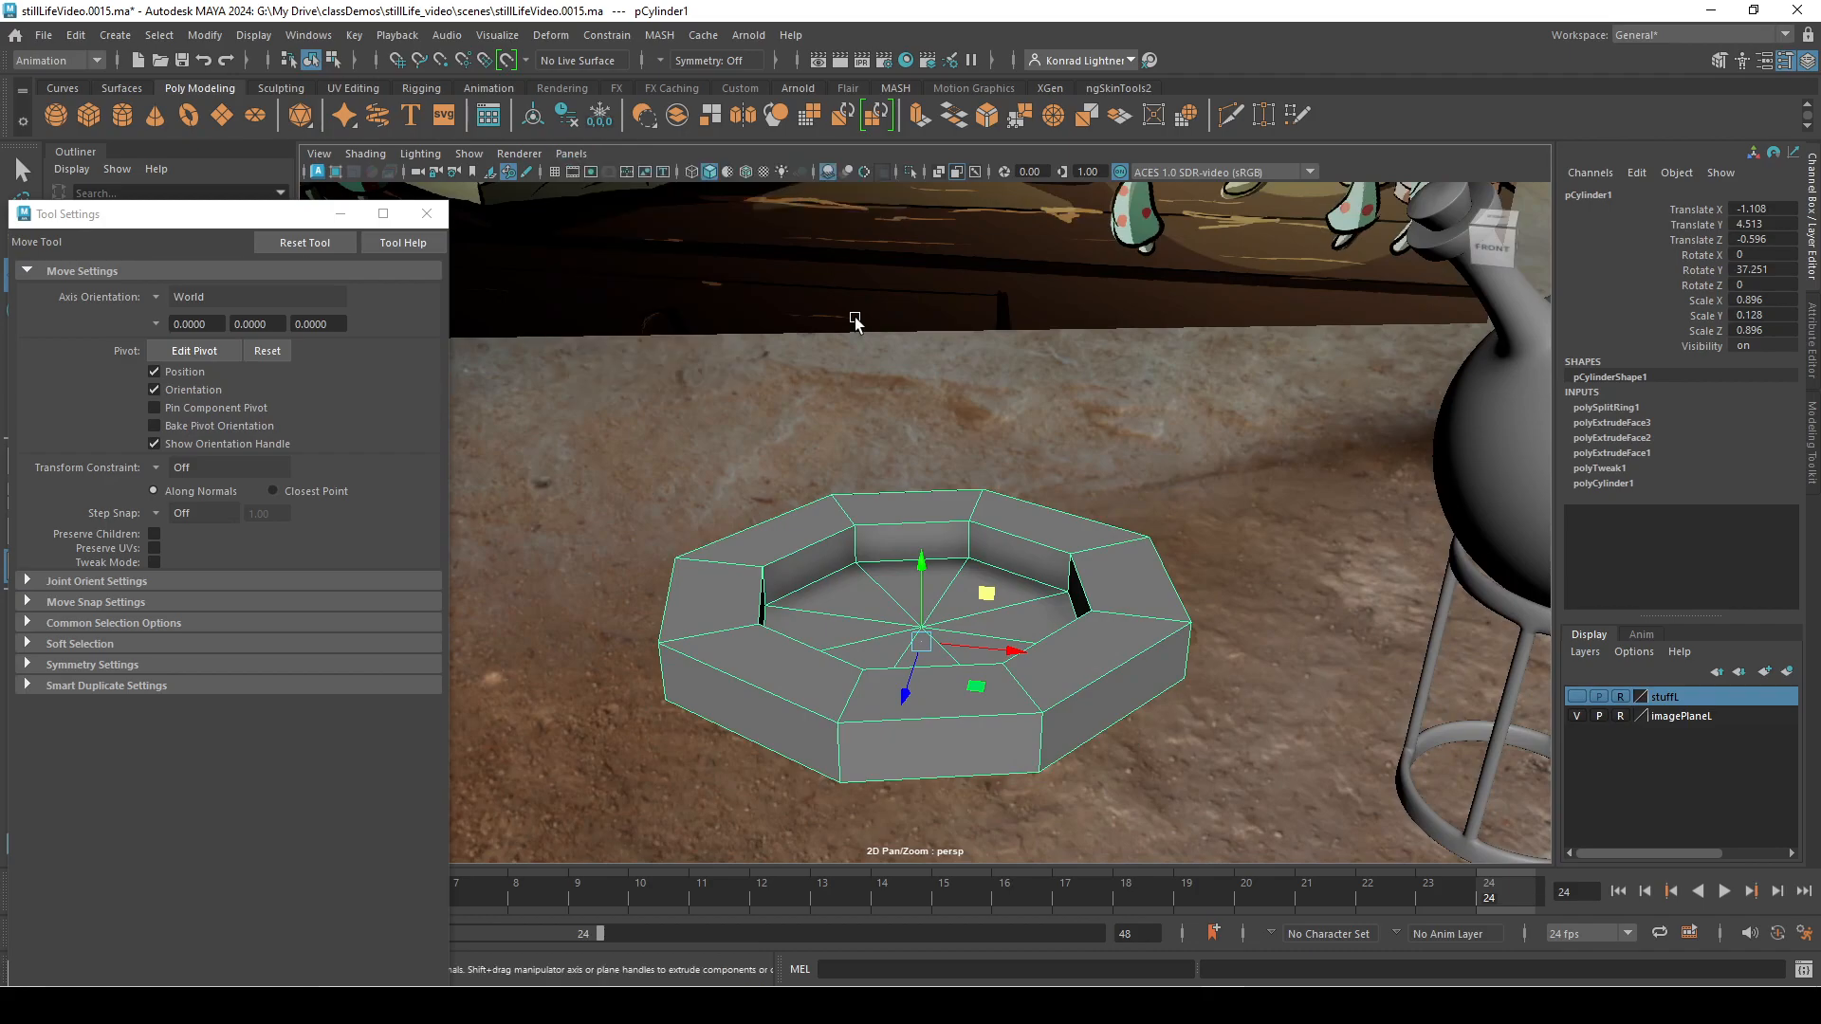
pyautogui.click(570, 154)
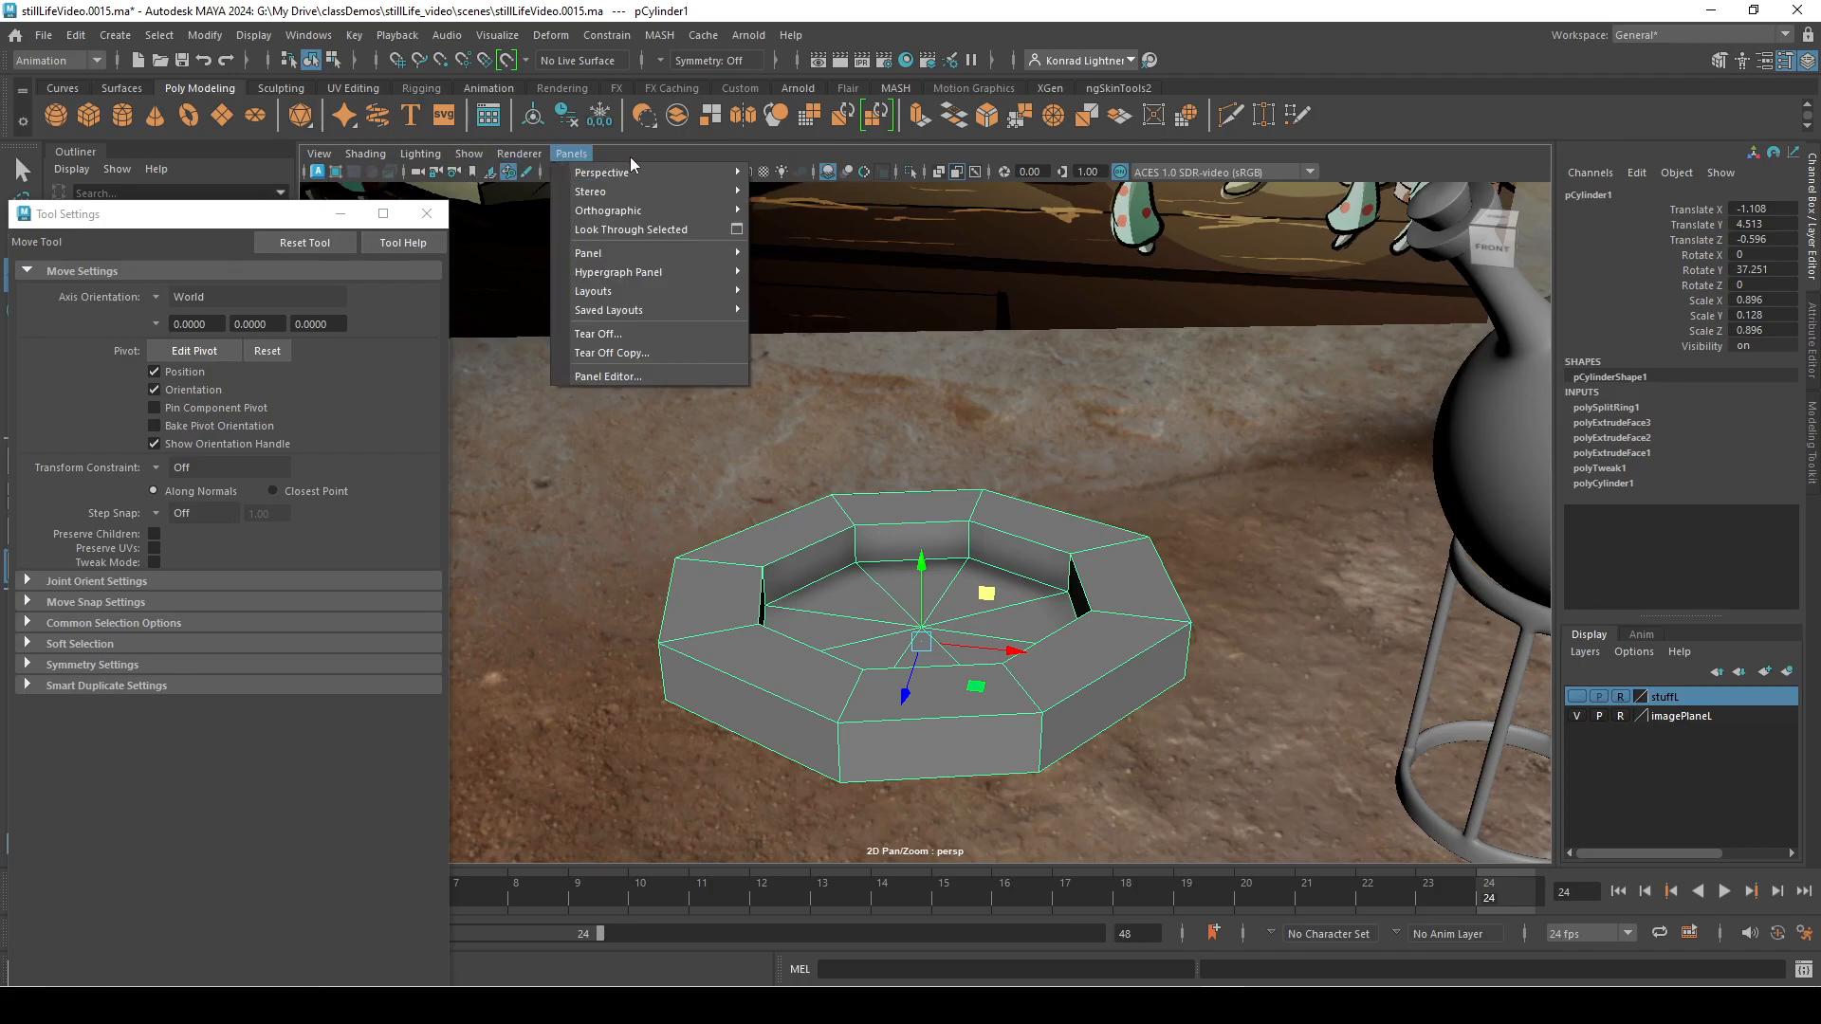
pyautogui.moveTo(642, 174)
pyautogui.click(799, 188)
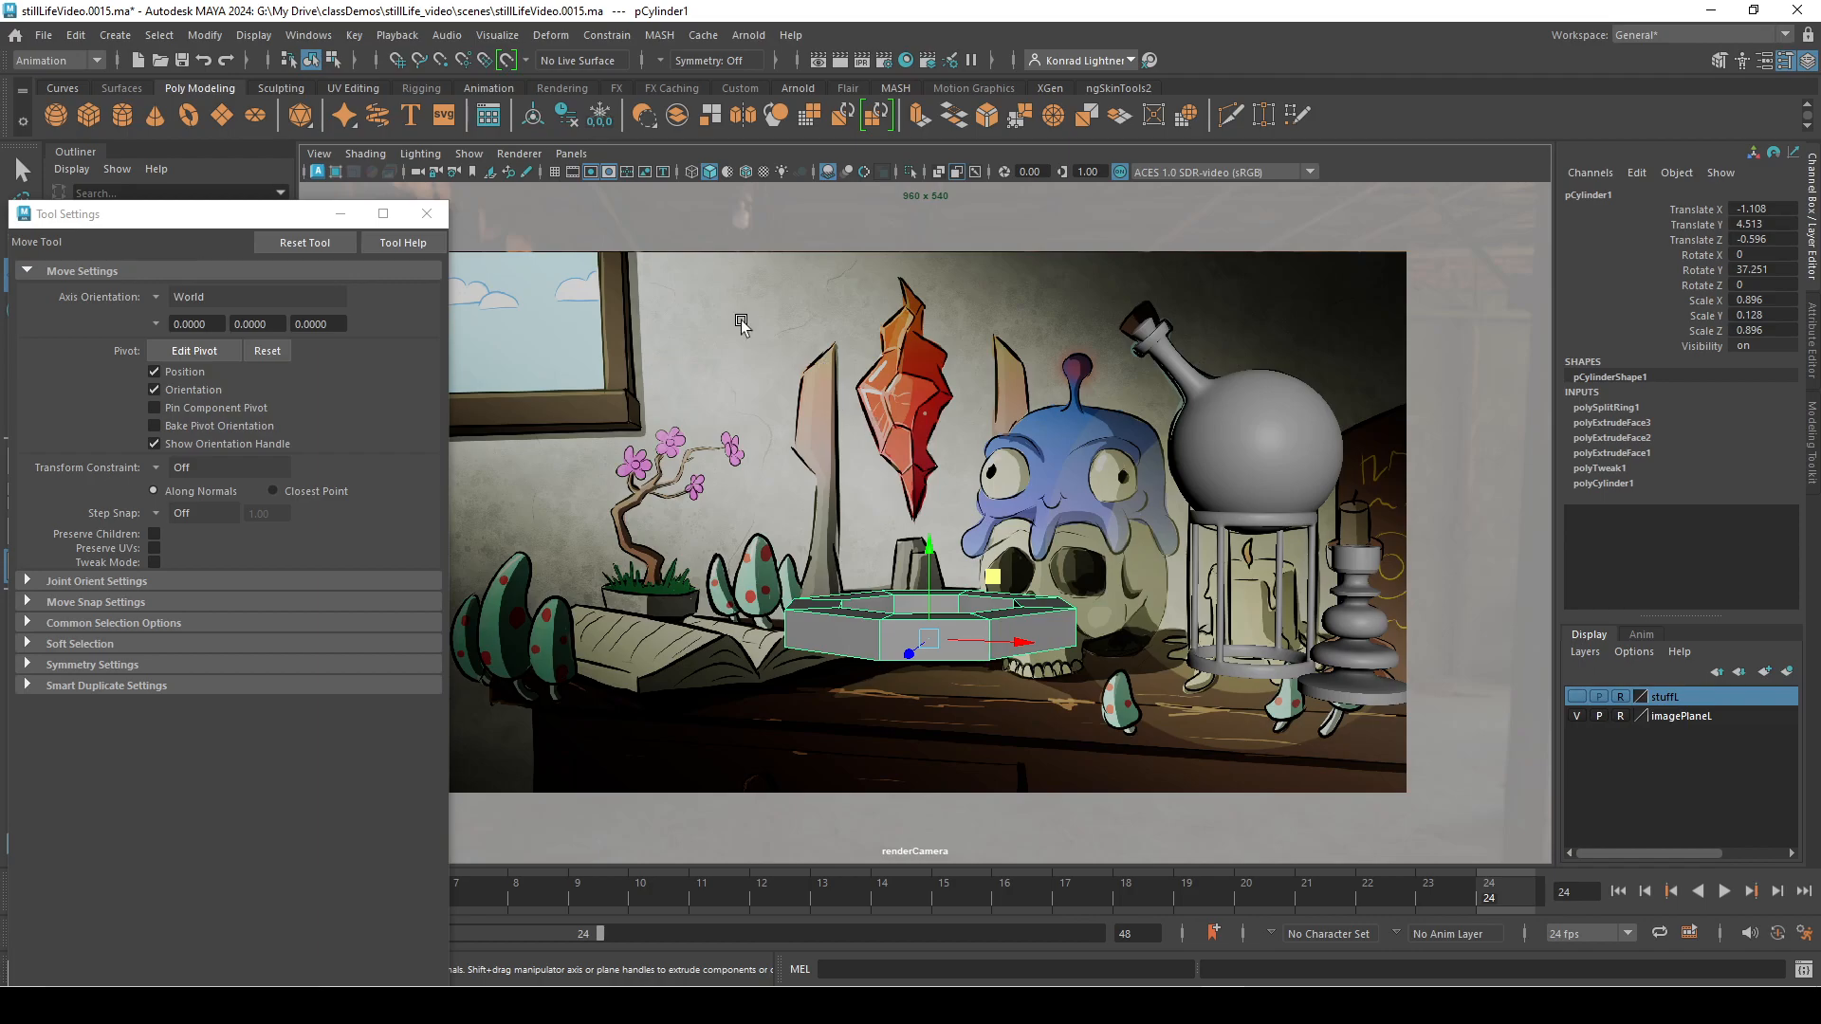
# Step: Create a polygon cube and place it on the base's front rim, scaled uniformly to about 0.285 and rotated about 11.849 in Y
pyautogui.click(123, 36)
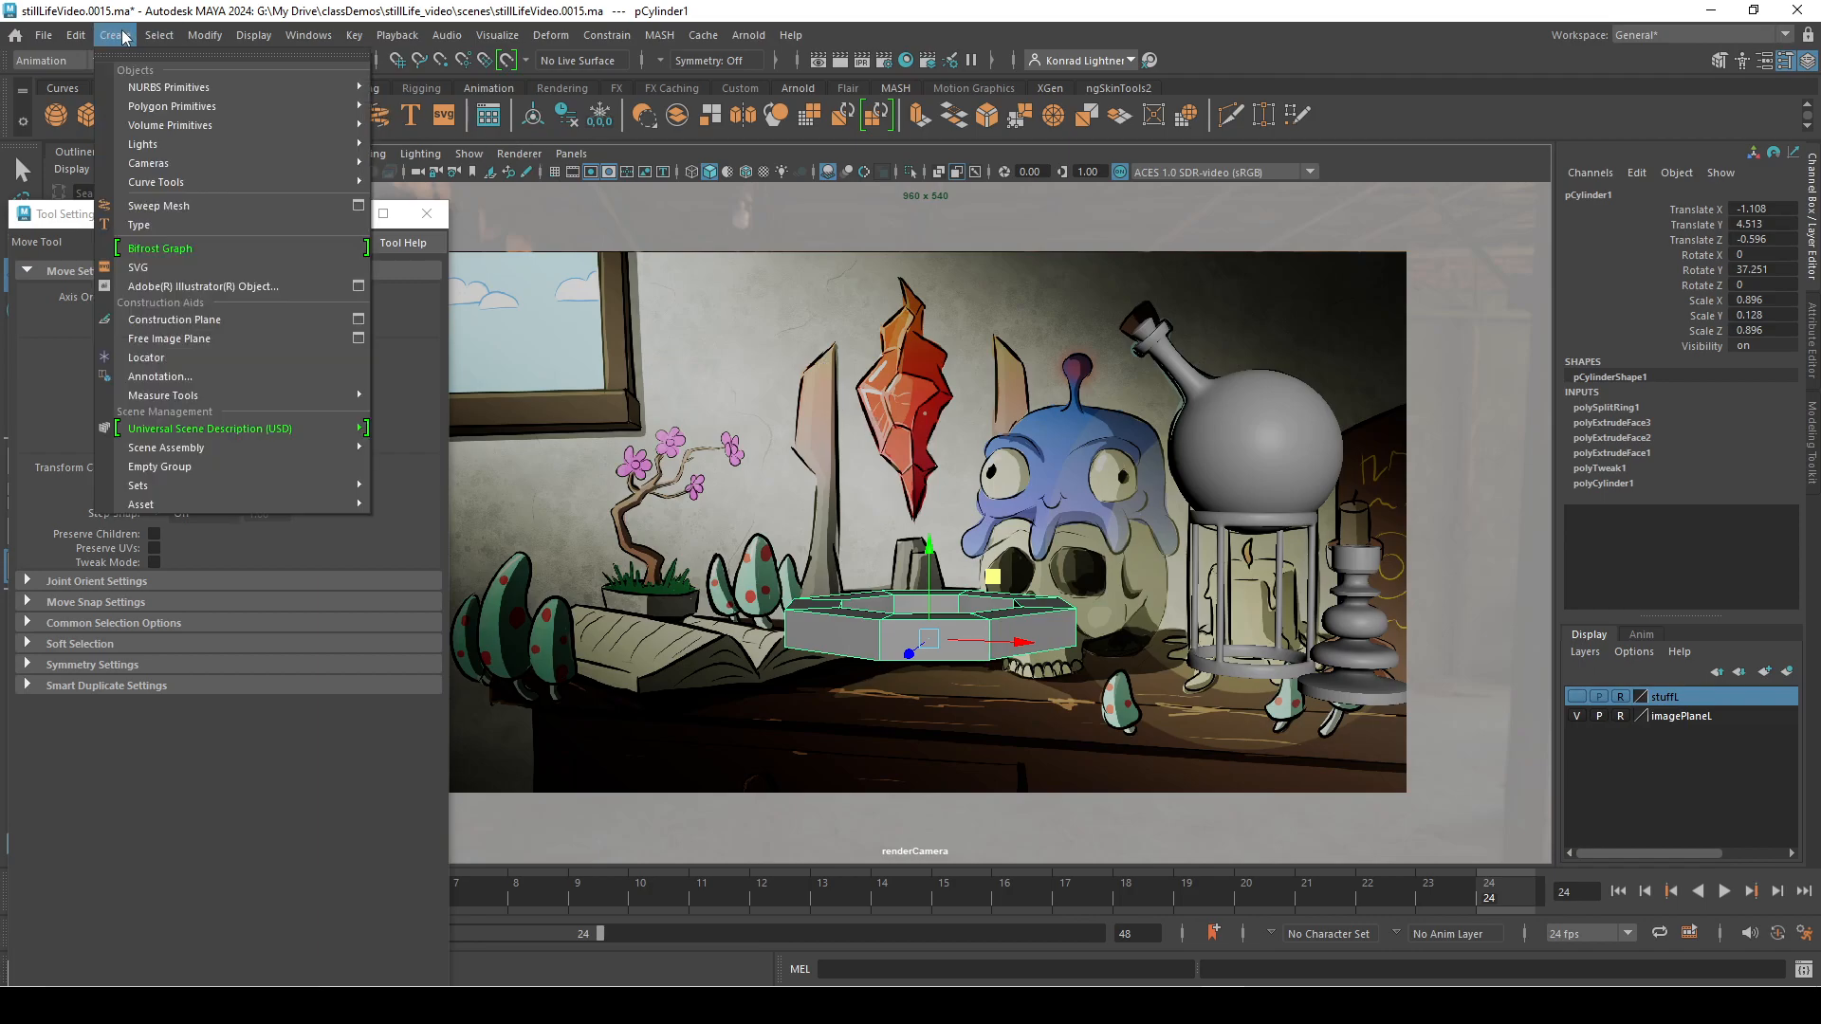
pyautogui.moveTo(230, 103)
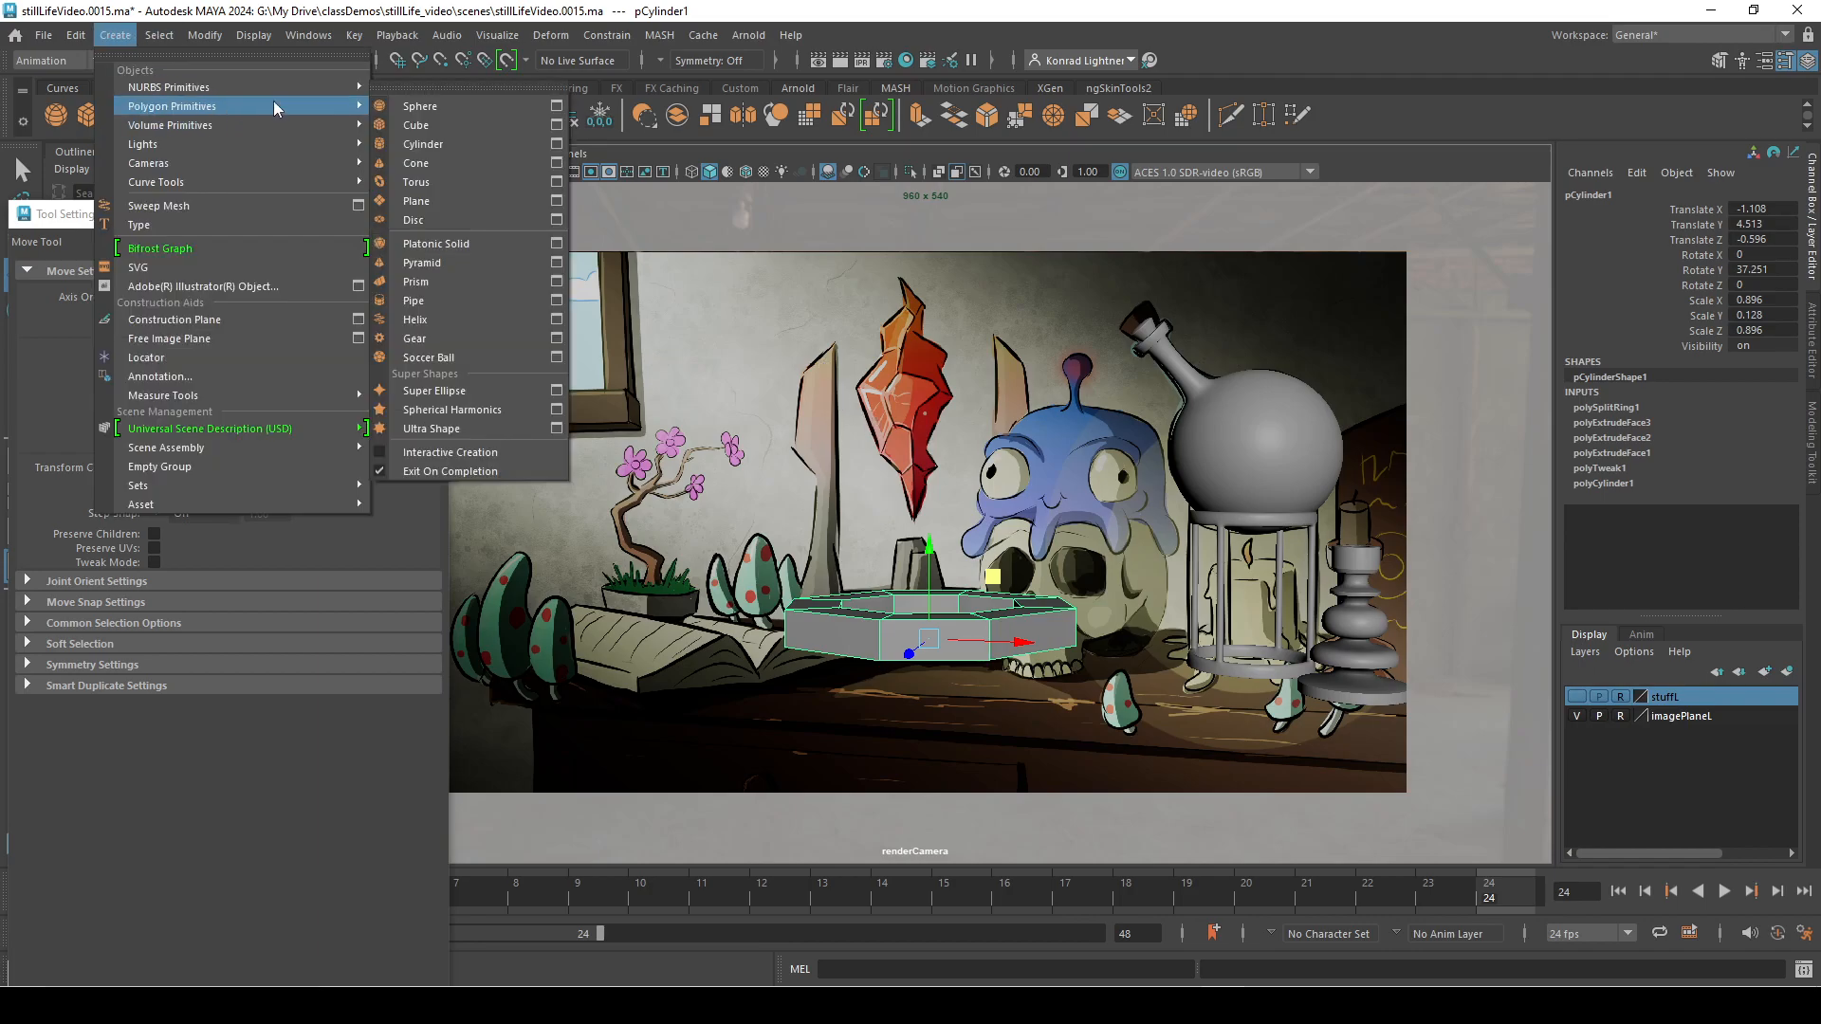
pyautogui.click(417, 124)
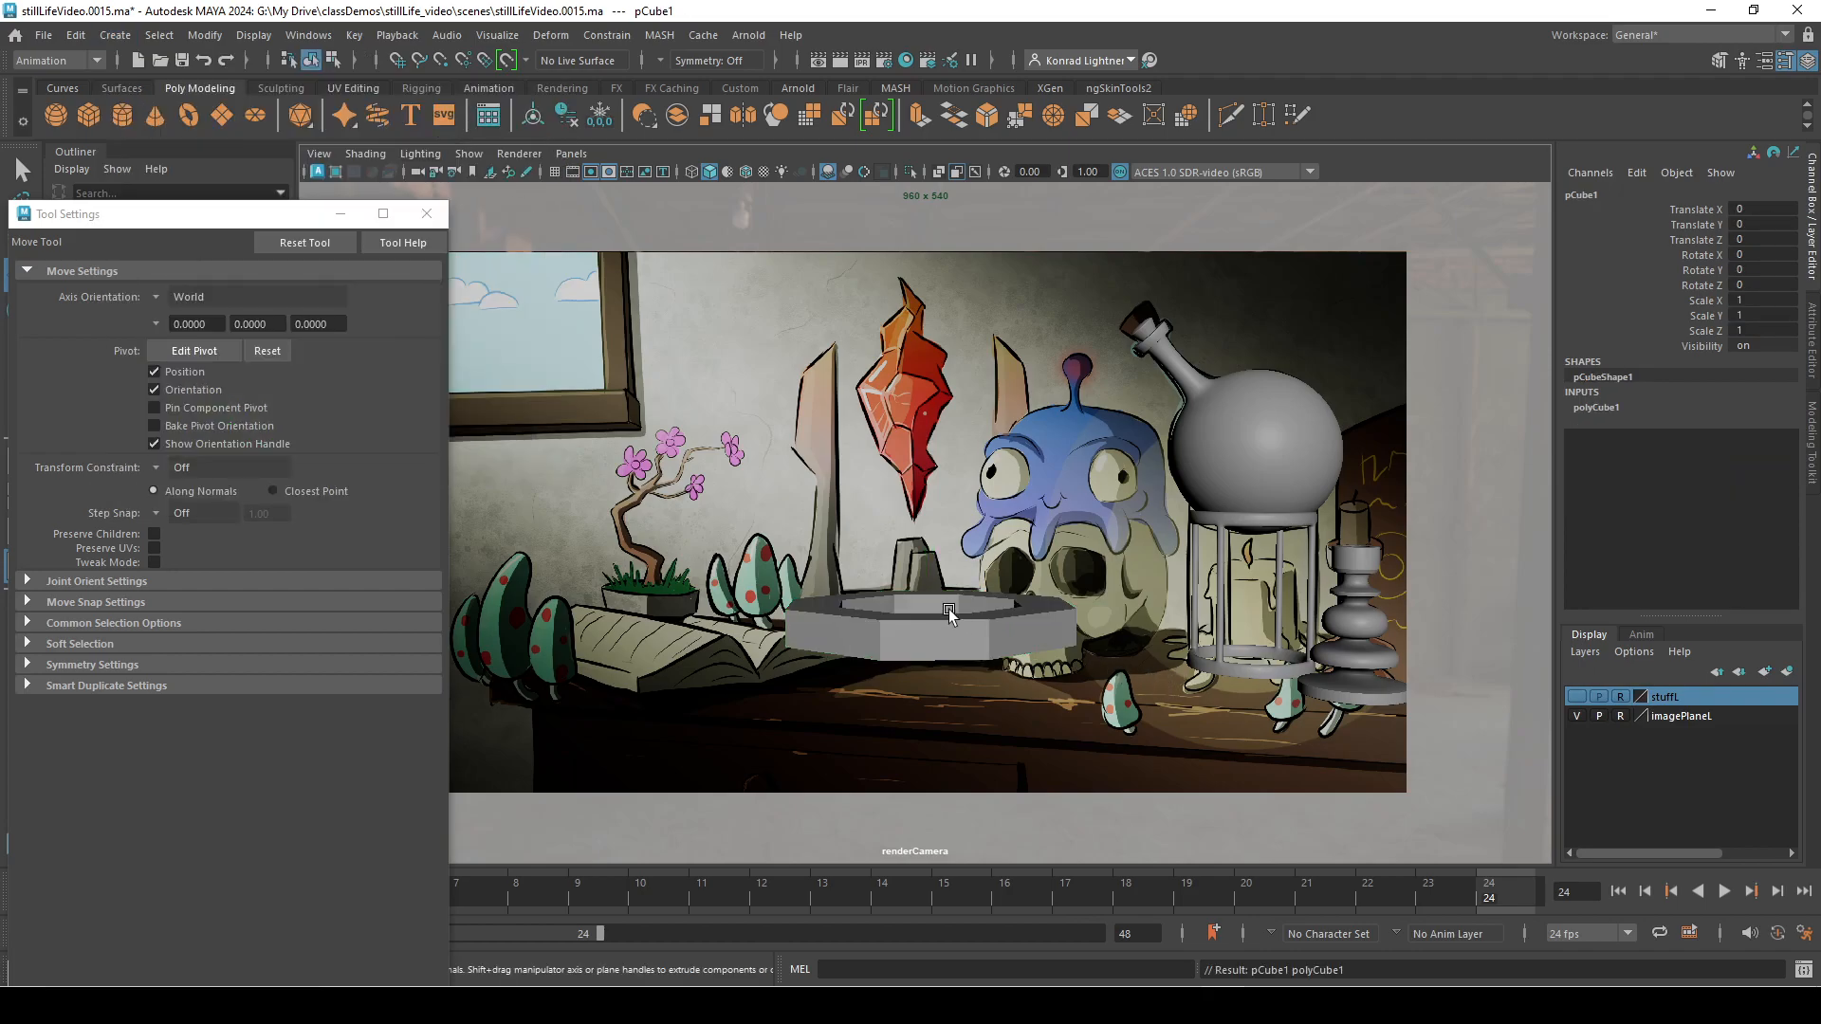
pyautogui.moveTo(961, 618); pyautogui.dragTo(824, 632)
pyautogui.press('e')
pyautogui.press('r')
pyautogui.press('w')
pyautogui.moveTo(936, 541); pyautogui.dragTo(937, 528)
pyautogui.moveTo(1029, 608); pyautogui.dragTo(1026, 609)
# Step: Show the perspective and renderCamera views side by side and close the tool settings
pyautogui.click(575, 154)
pyautogui.click(581, 157)
pyautogui.press('space')
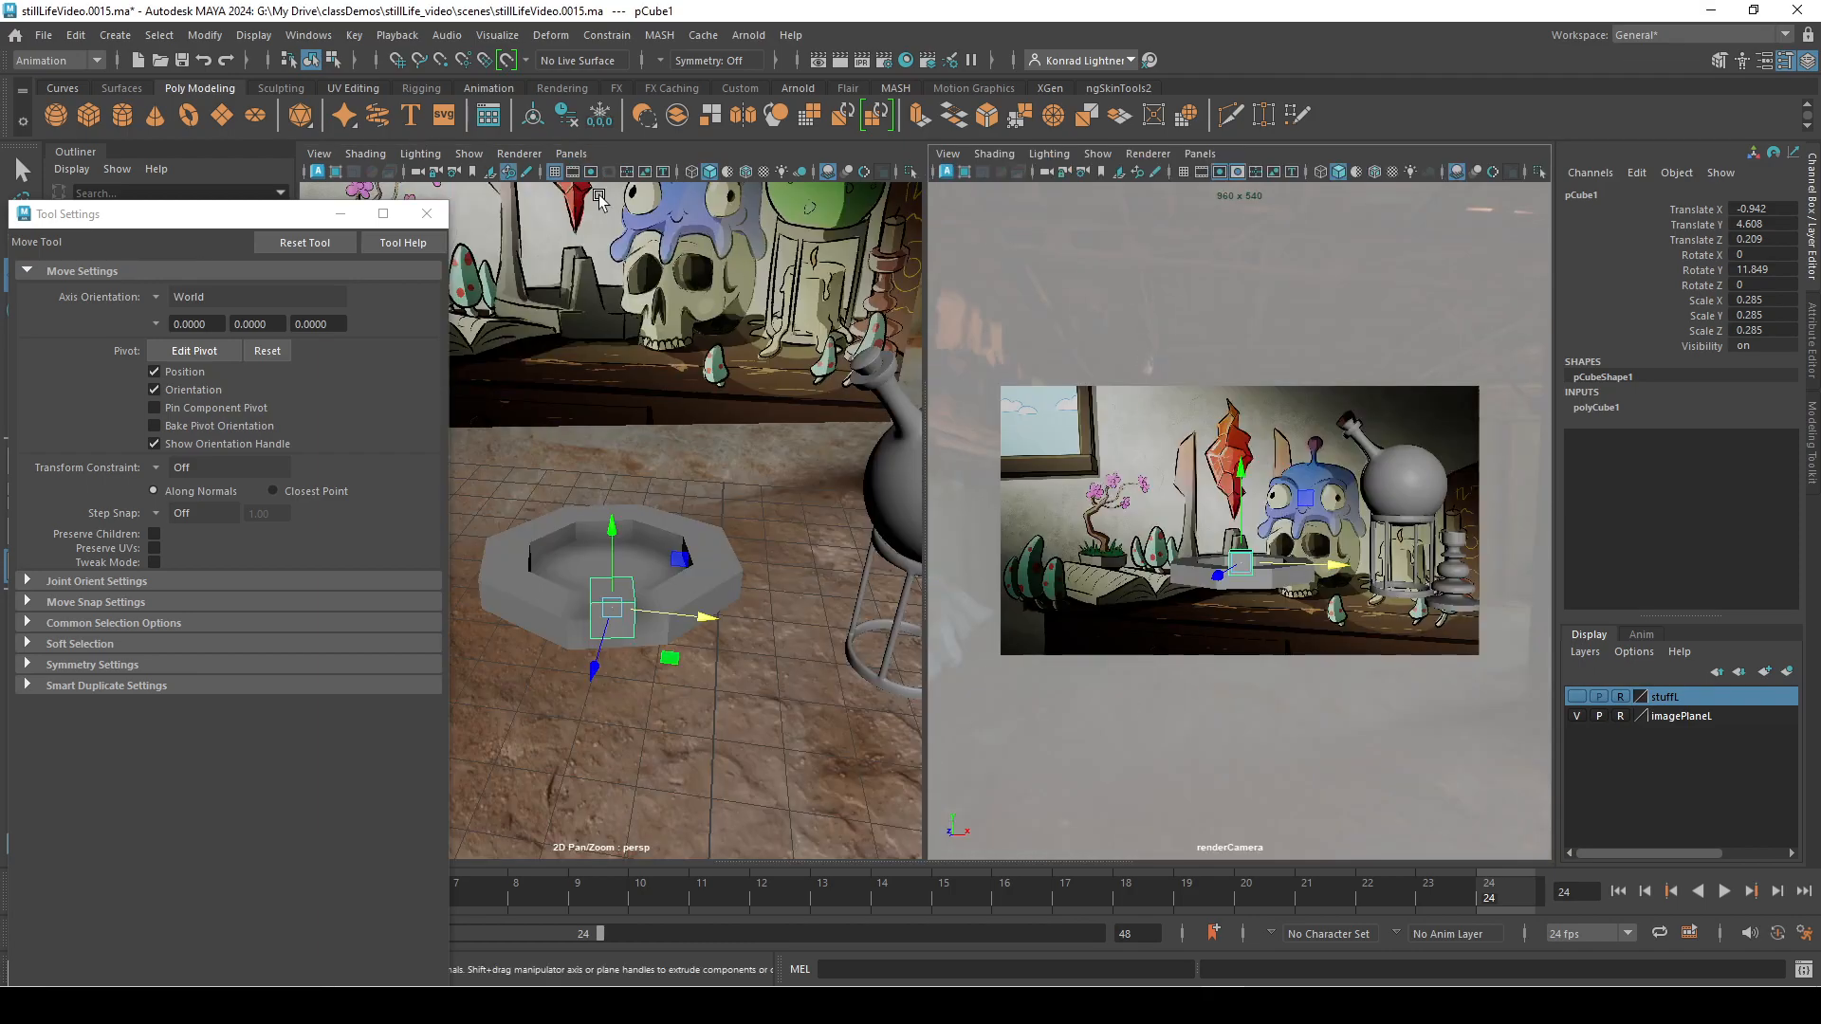
pyautogui.click(426, 213)
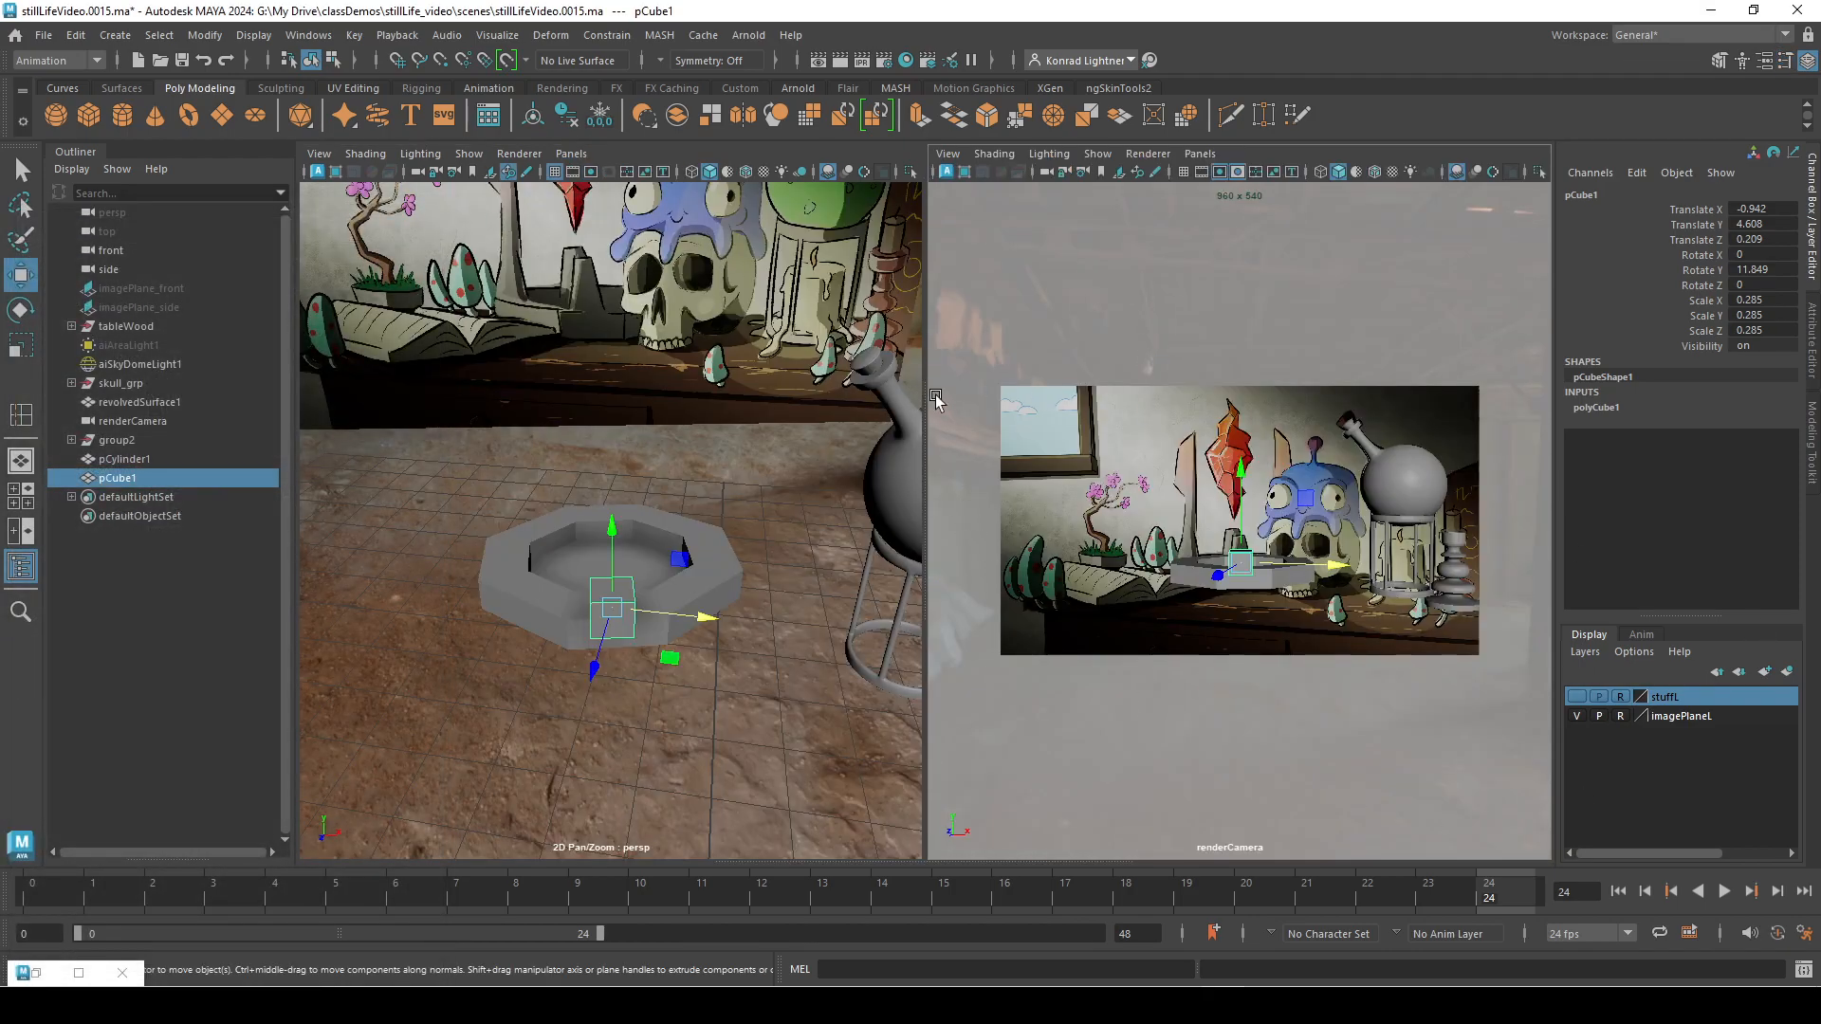
pyautogui.moveTo(926, 398); pyautogui.dragTo(902, 398)
pyautogui.keyDown('alt'); pyautogui.moveTo(460, 764); pyautogui.dragTo(577, 752); pyautogui.keyUp('alt')
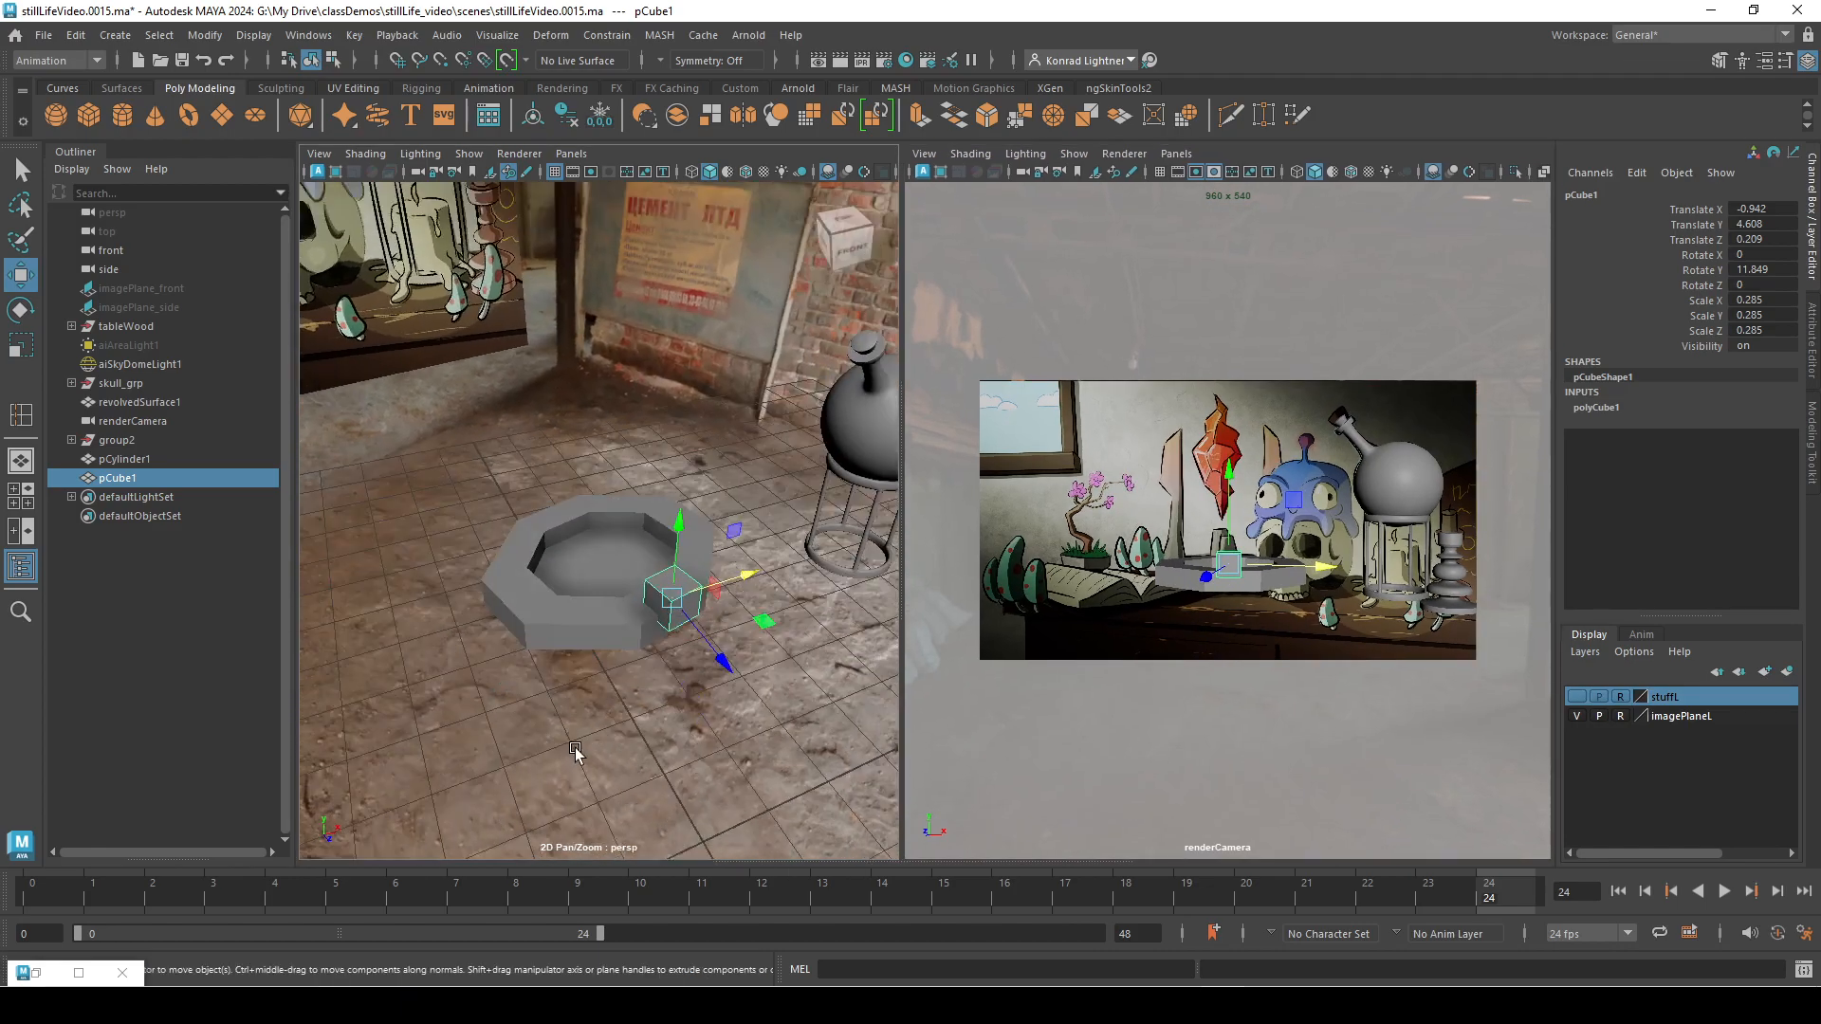
# Step: Fit the cube to the front rim with Rotate Y about 13.689, Scale X about 0.254, Scale Z about 0.187 and Translate Z about 0.067
pyautogui.keyDown('alt'); pyautogui.moveTo(577, 752); pyautogui.dragTo(811, 828, button='right'); pyautogui.keyUp('alt')
pyautogui.keyDown('alt'); pyautogui.moveTo(811, 829); pyautogui.dragTo(734, 639); pyautogui.keyUp('alt')
pyautogui.press('e')
pyautogui.moveTo(734, 642); pyautogui.dragTo(770, 556)
pyautogui.press('r')
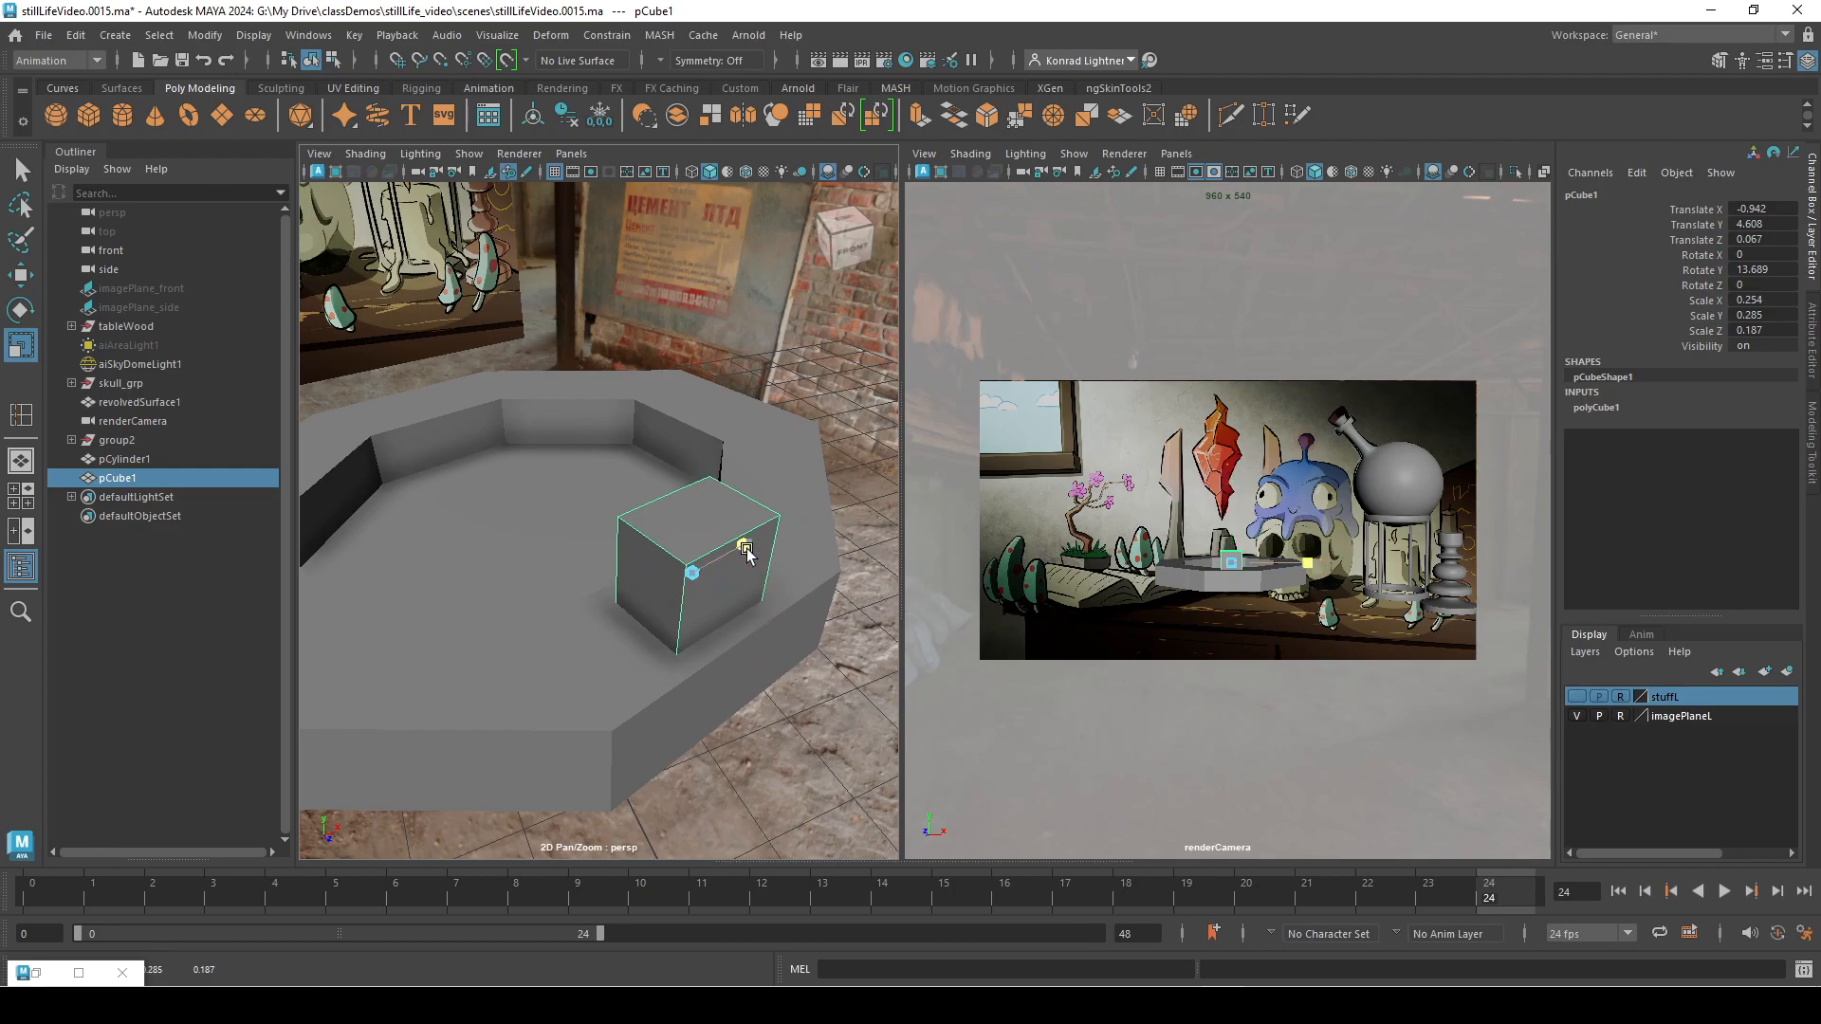
# Step: Raise the cube's top vertices and scale them inward to form a tapered pillar, returning to object selection
pyautogui.moveTo(735, 469); pyautogui.dragTo(598, 437, button='right')
pyautogui.moveTo(597, 437); pyautogui.dragTo(634, 304)
pyautogui.keyDown('shift'); pyautogui.click(527, 414); pyautogui.keyUp('shift')
pyautogui.press('w')
pyautogui.press('e')
pyautogui.press('r')
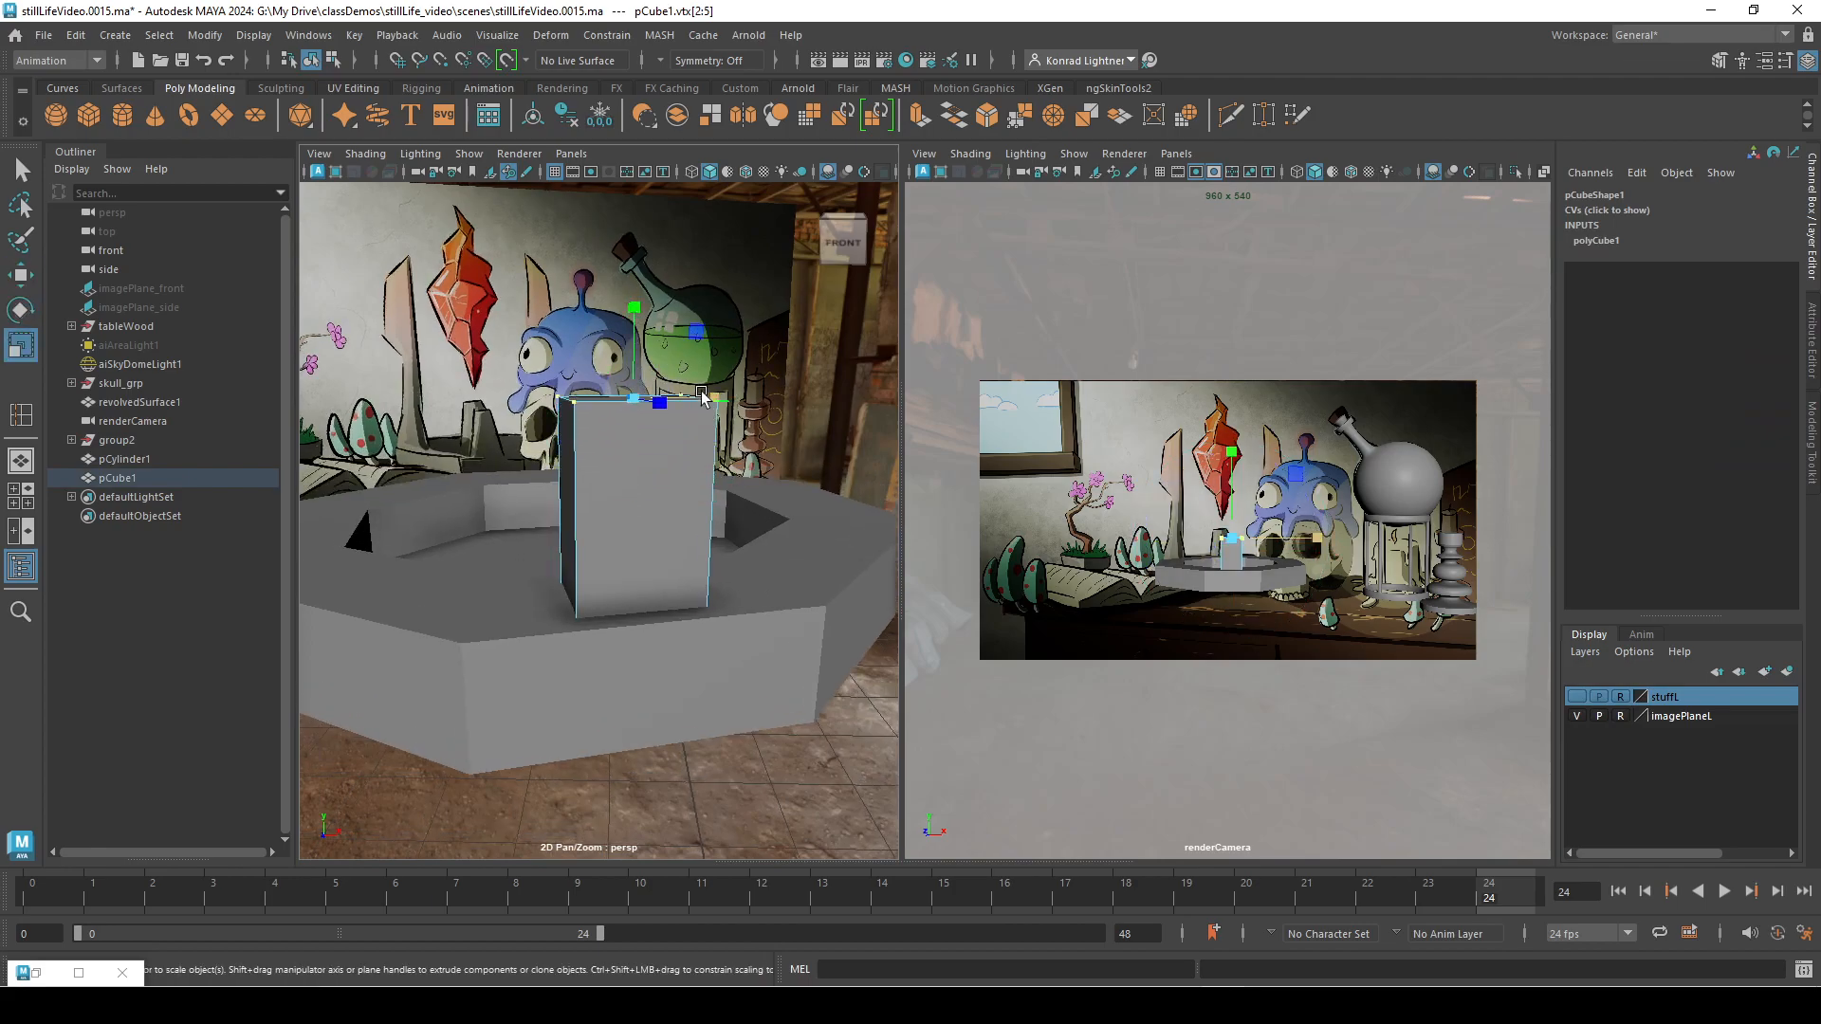
pyautogui.moveTo(712, 389); pyautogui.dragTo(685, 391)
pyautogui.keyDown('alt'); pyautogui.moveTo(685, 391); pyautogui.dragTo(740, 472); pyautogui.keyUp('alt')
pyautogui.hotkey('ctrl', 'z')
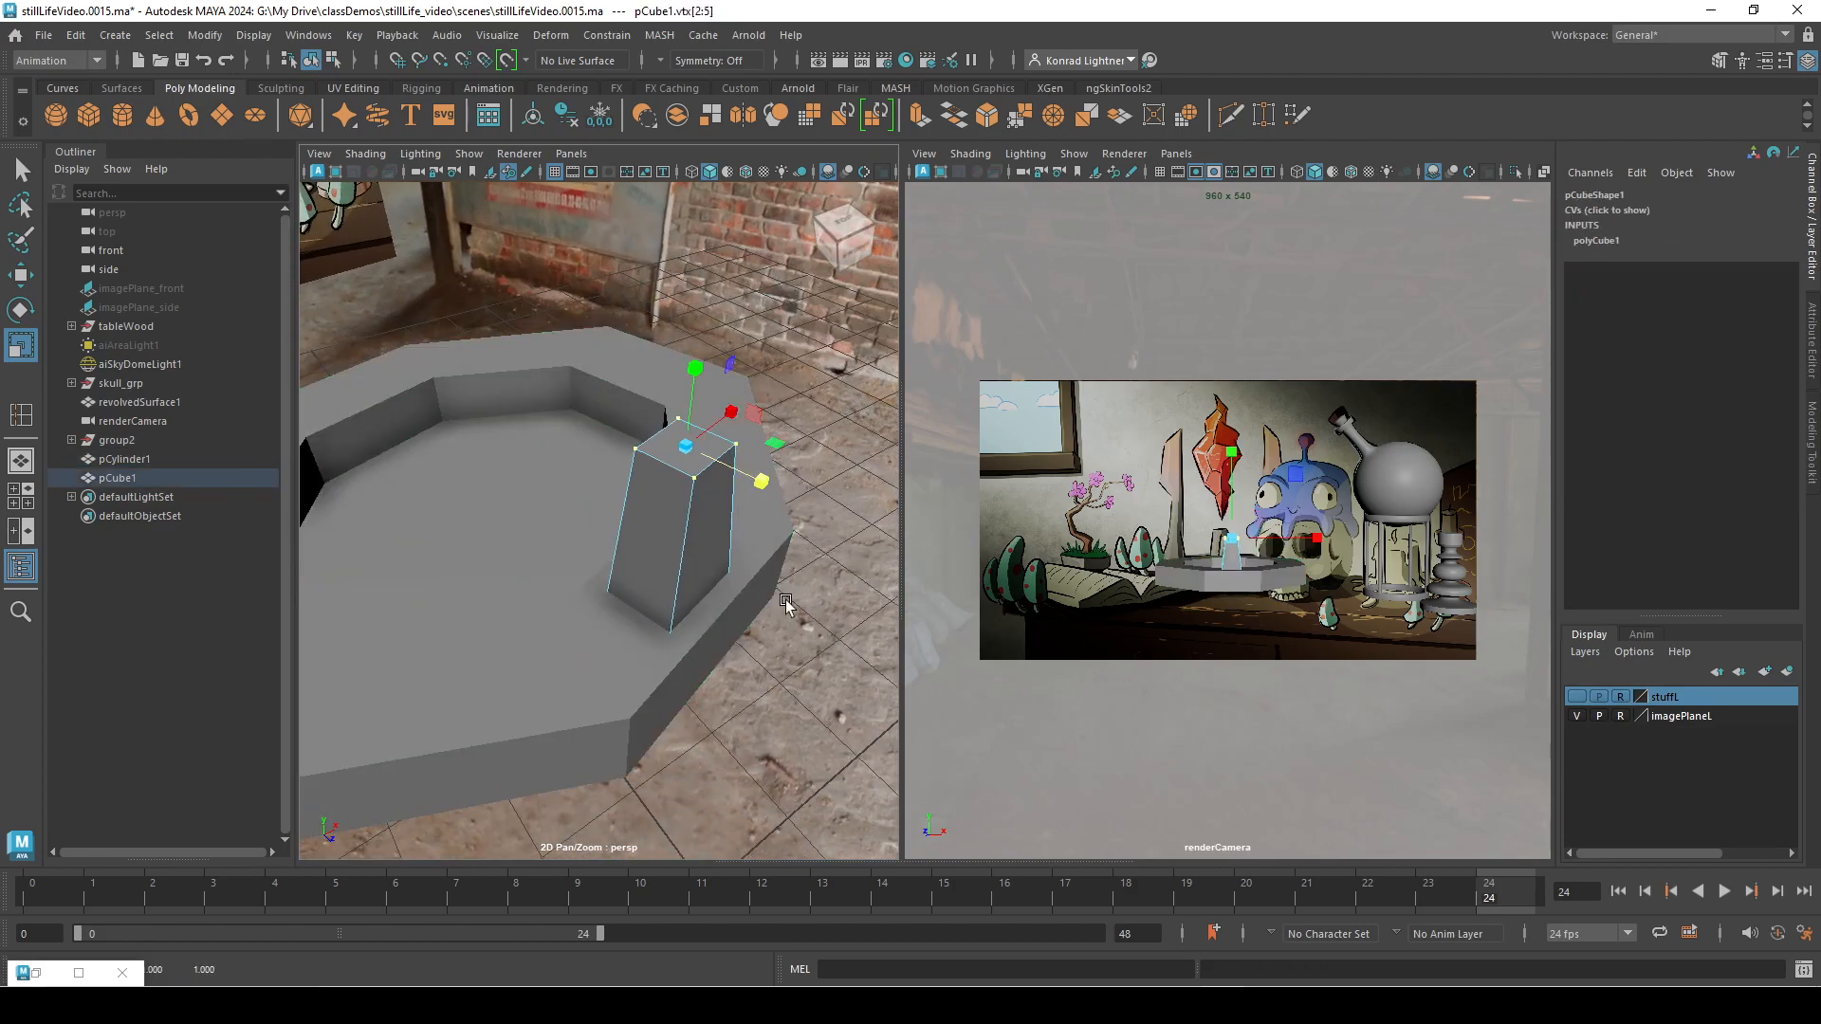
pyautogui.press('w')
pyautogui.moveTo(735, 553); pyautogui.dragTo(749, 538, button='right')
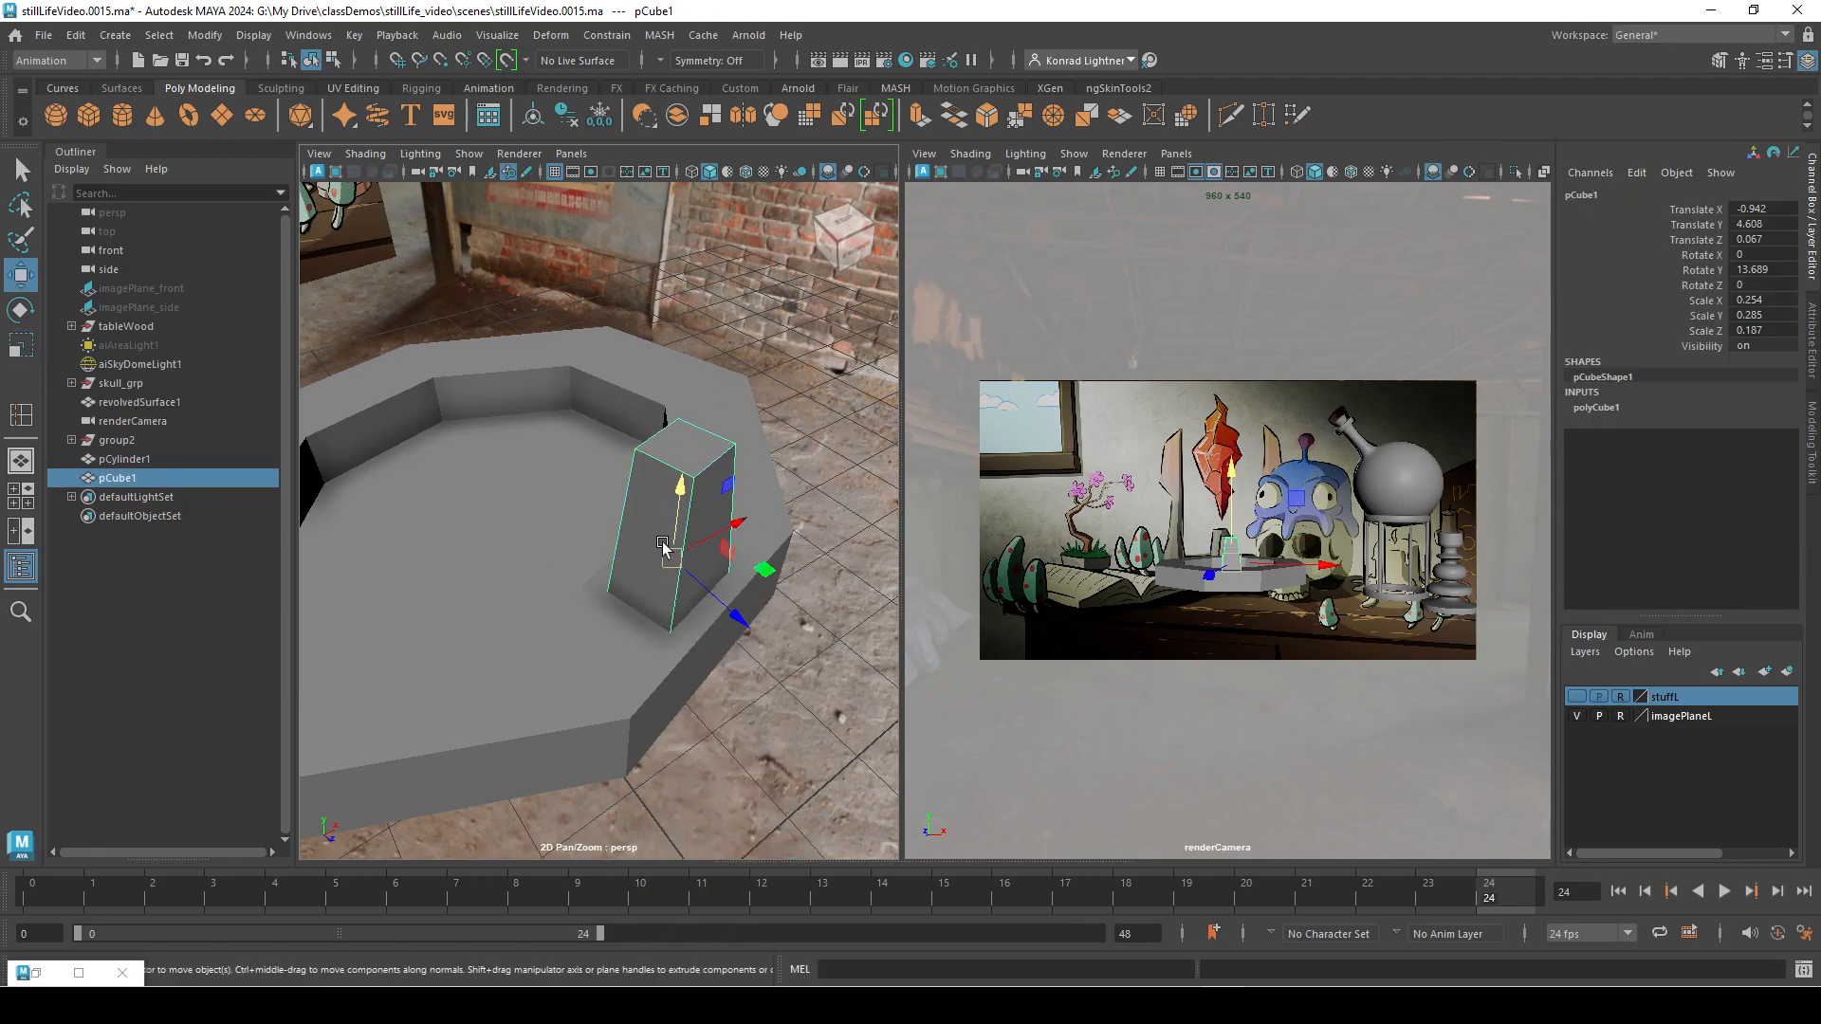
# Step: Set the Move tool's axis orientation to Object and slide the front pillar to about X -0.946, Z 0.085
pyautogui.keyDown('ctrl'); pyautogui.click(133, 459); pyautogui.keyUp('ctrl')
pyautogui.press('f')
pyautogui.click(649, 566)
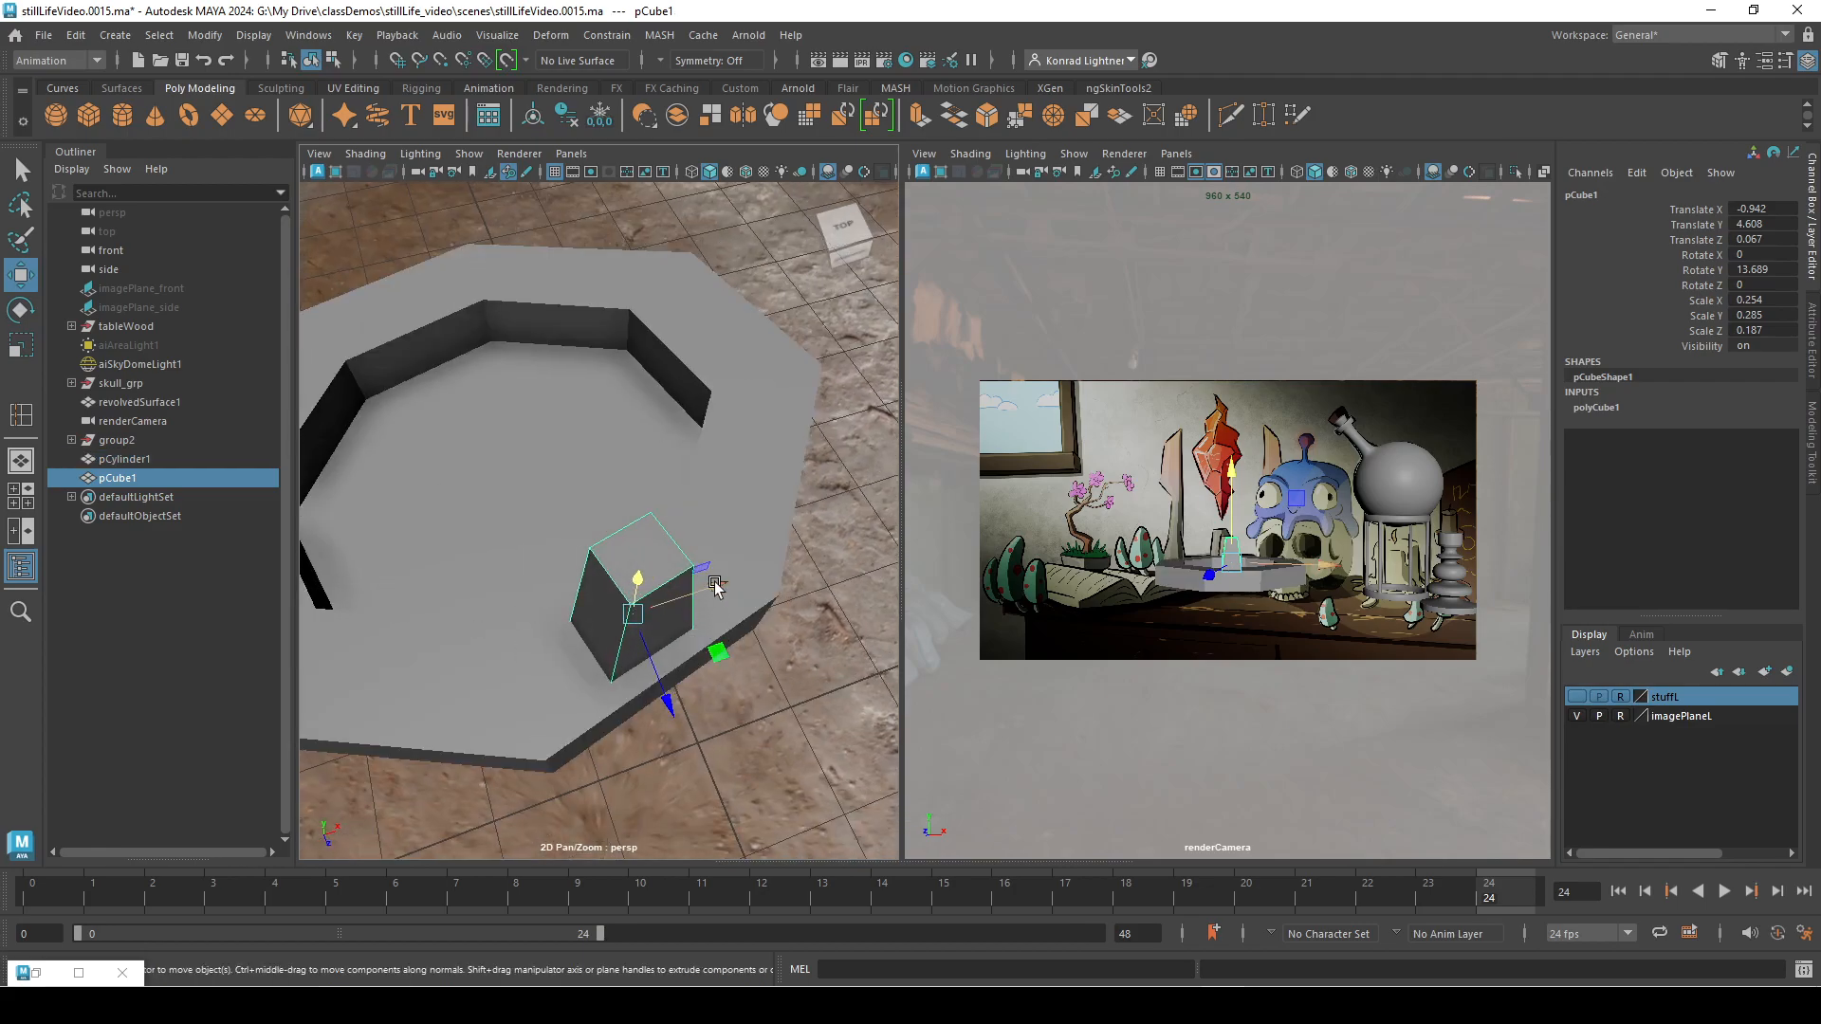
pyautogui.keyDown('alt'); pyautogui.moveTo(717, 588); pyautogui.dragTo(679, 643); pyautogui.keyUp('alt')
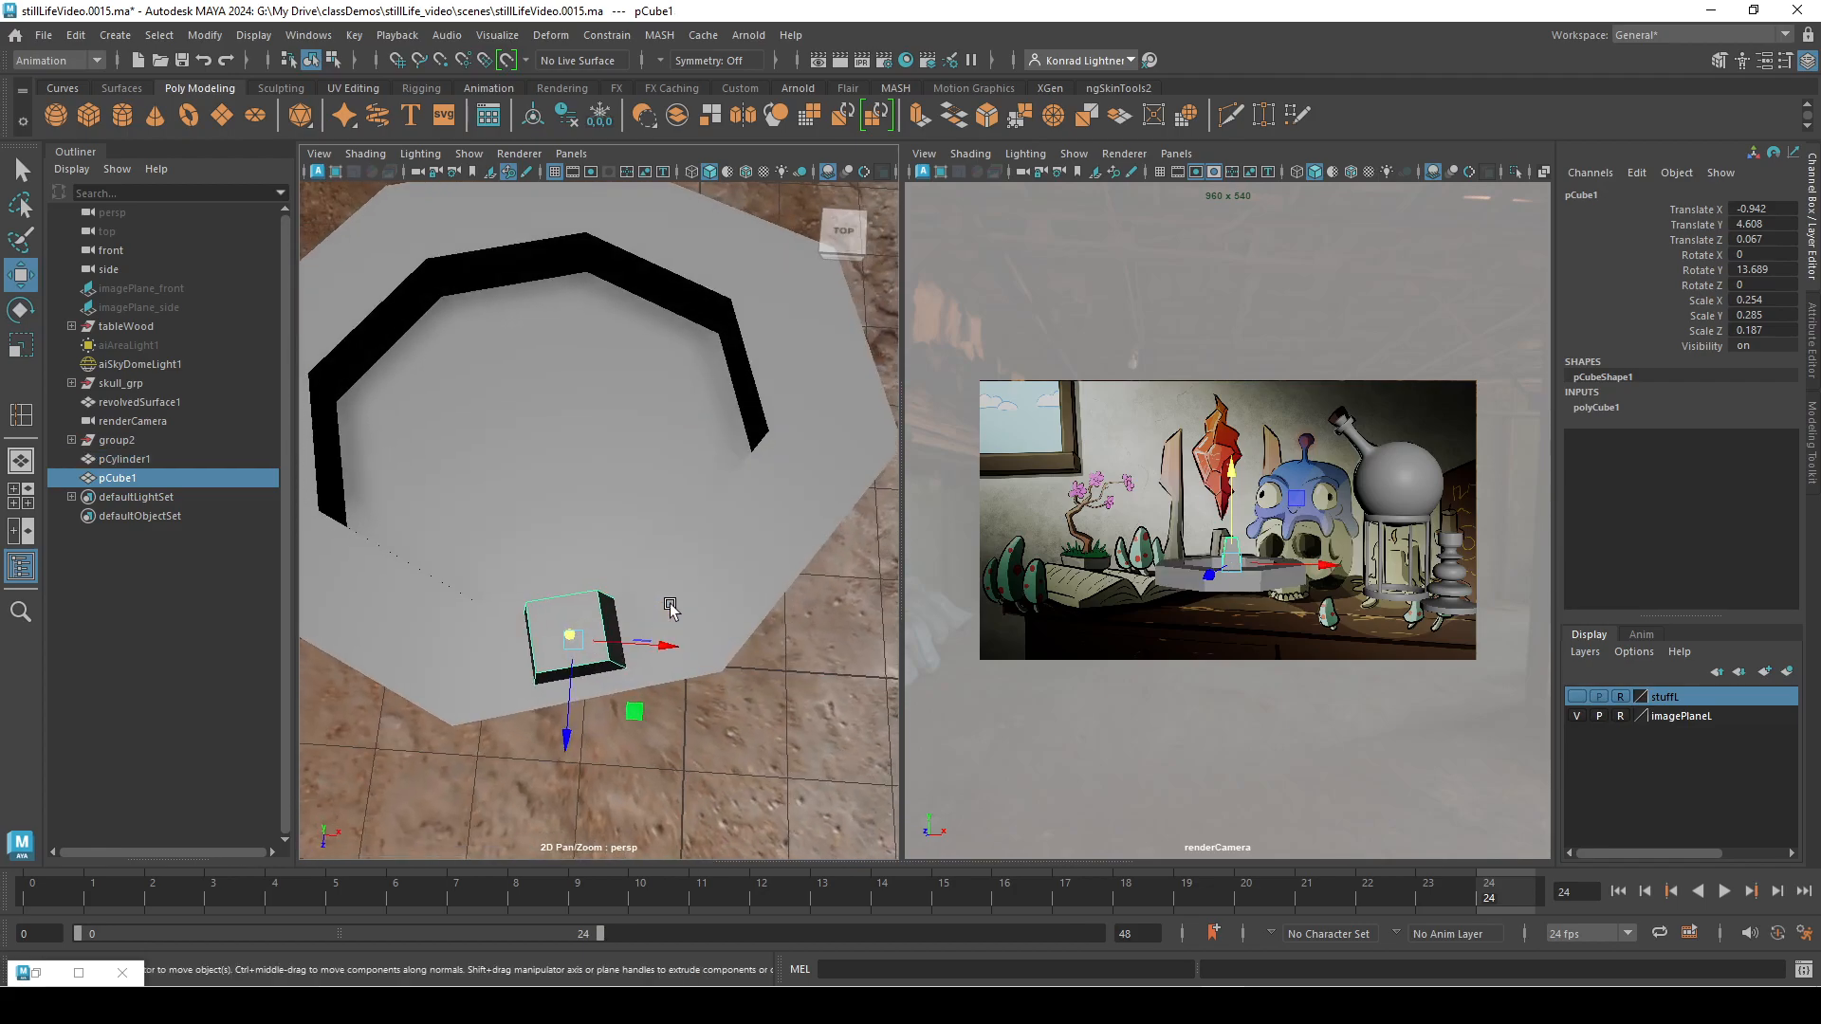
pyautogui.doubleClick(23, 276)
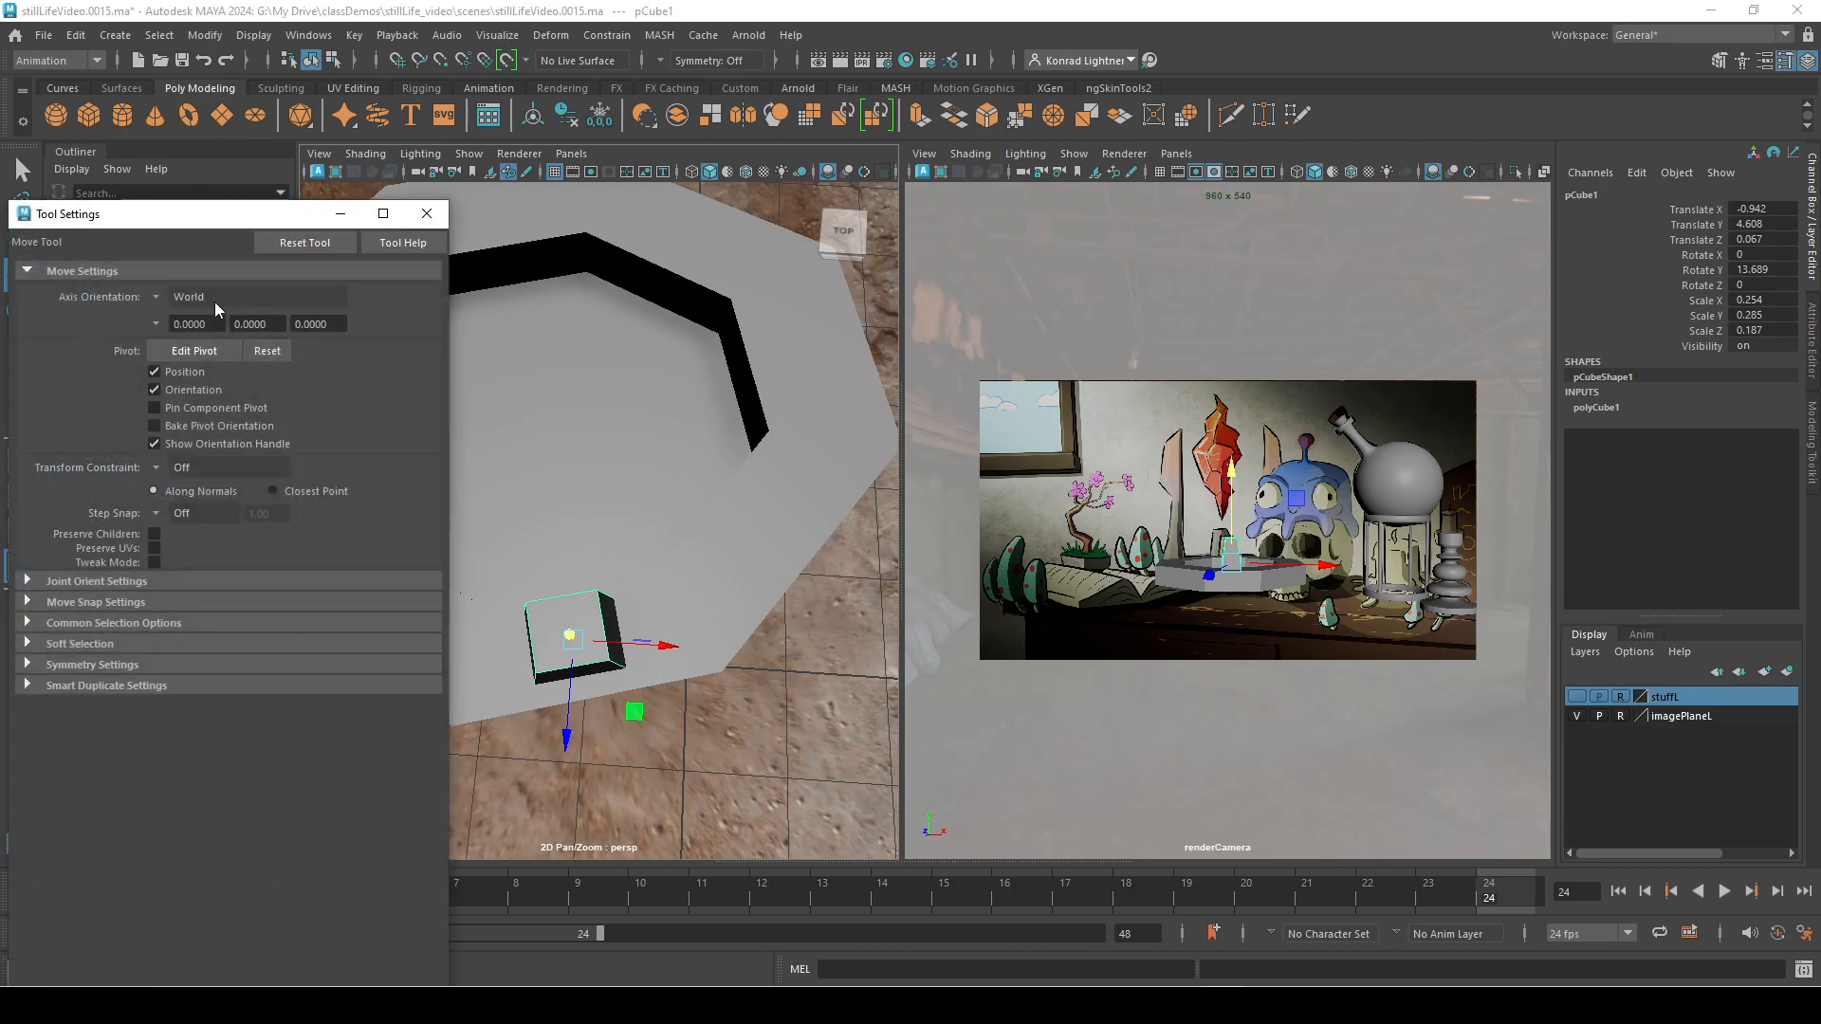
pyautogui.click(157, 294)
pyautogui.click(201, 324)
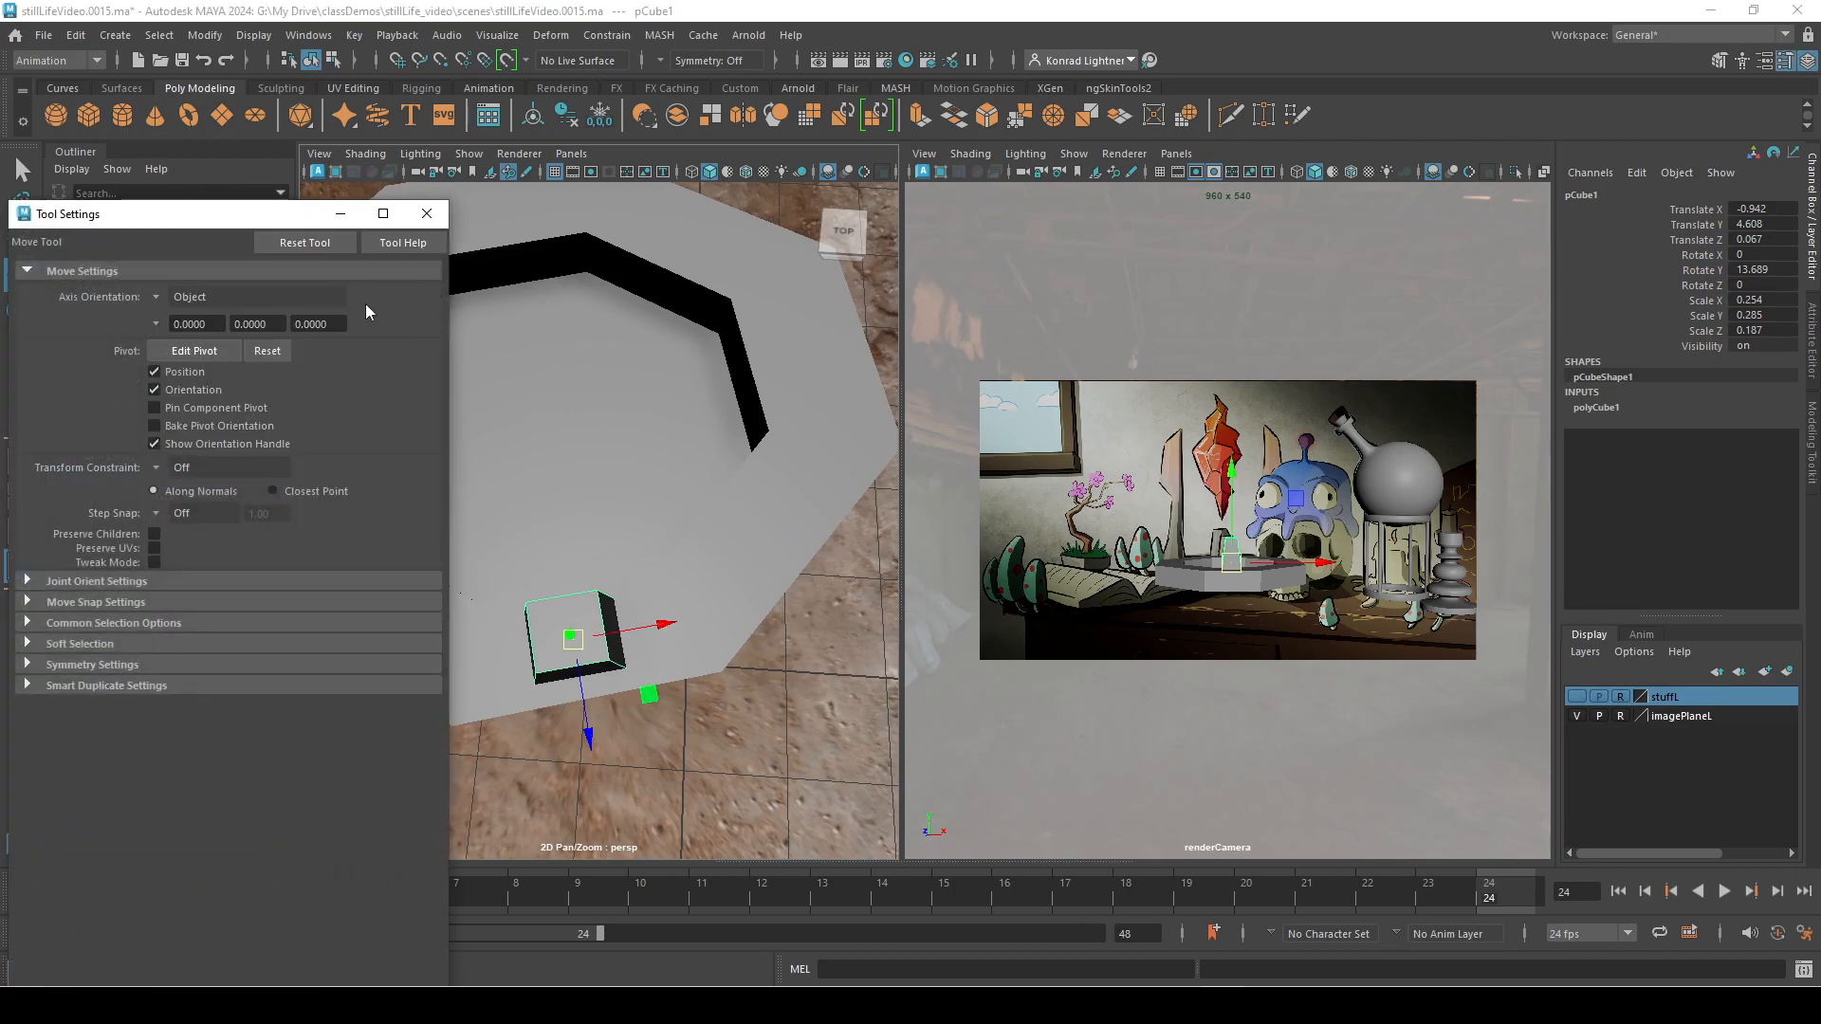
pyautogui.click(424, 214)
pyautogui.moveTo(663, 624); pyautogui.dragTo(798, 575)
pyautogui.keyDown('alt'); pyautogui.moveTo(778, 641); pyautogui.dragTo(679, 590); pyautogui.keyUp('alt')
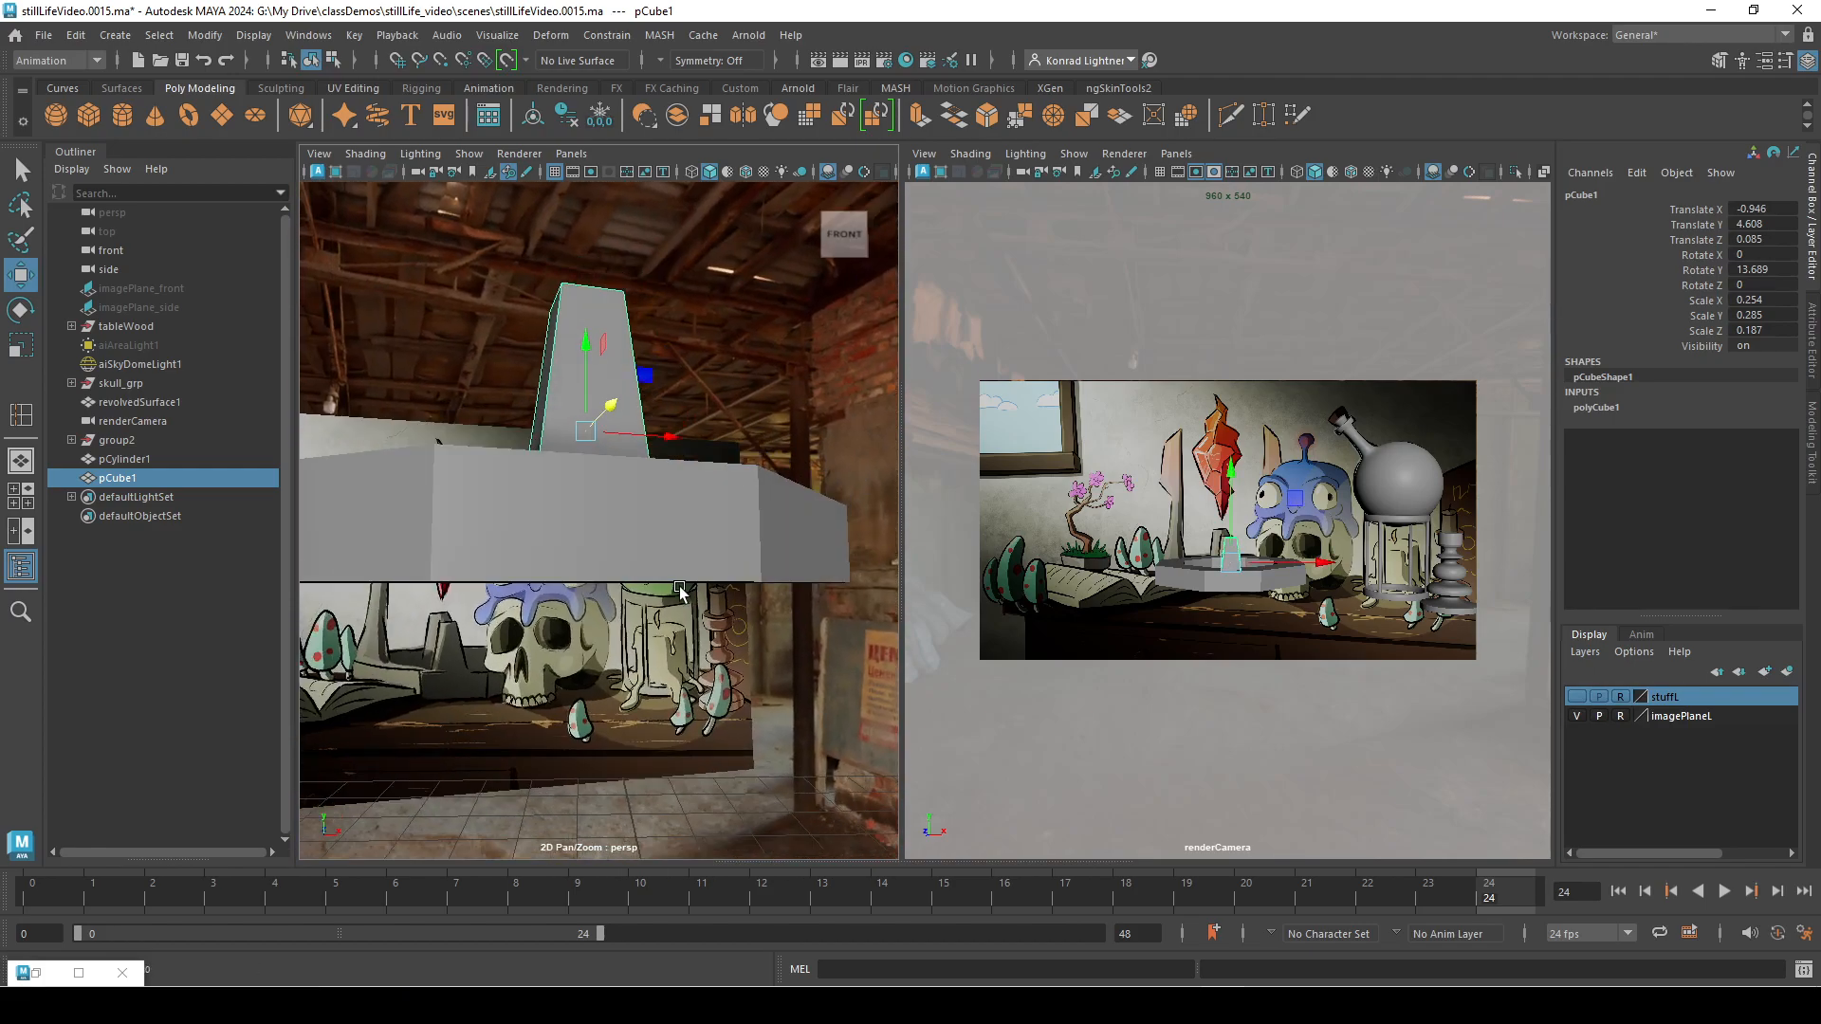
# Step: Duplicate the front pillar onto the back rim at about X -1.351, Z -1.242 and widen its Scale X to about 0.414
pyautogui.moveTo(671, 437); pyautogui.dragTo(468, 469)
pyautogui.hotkey('ctrl', 'd')
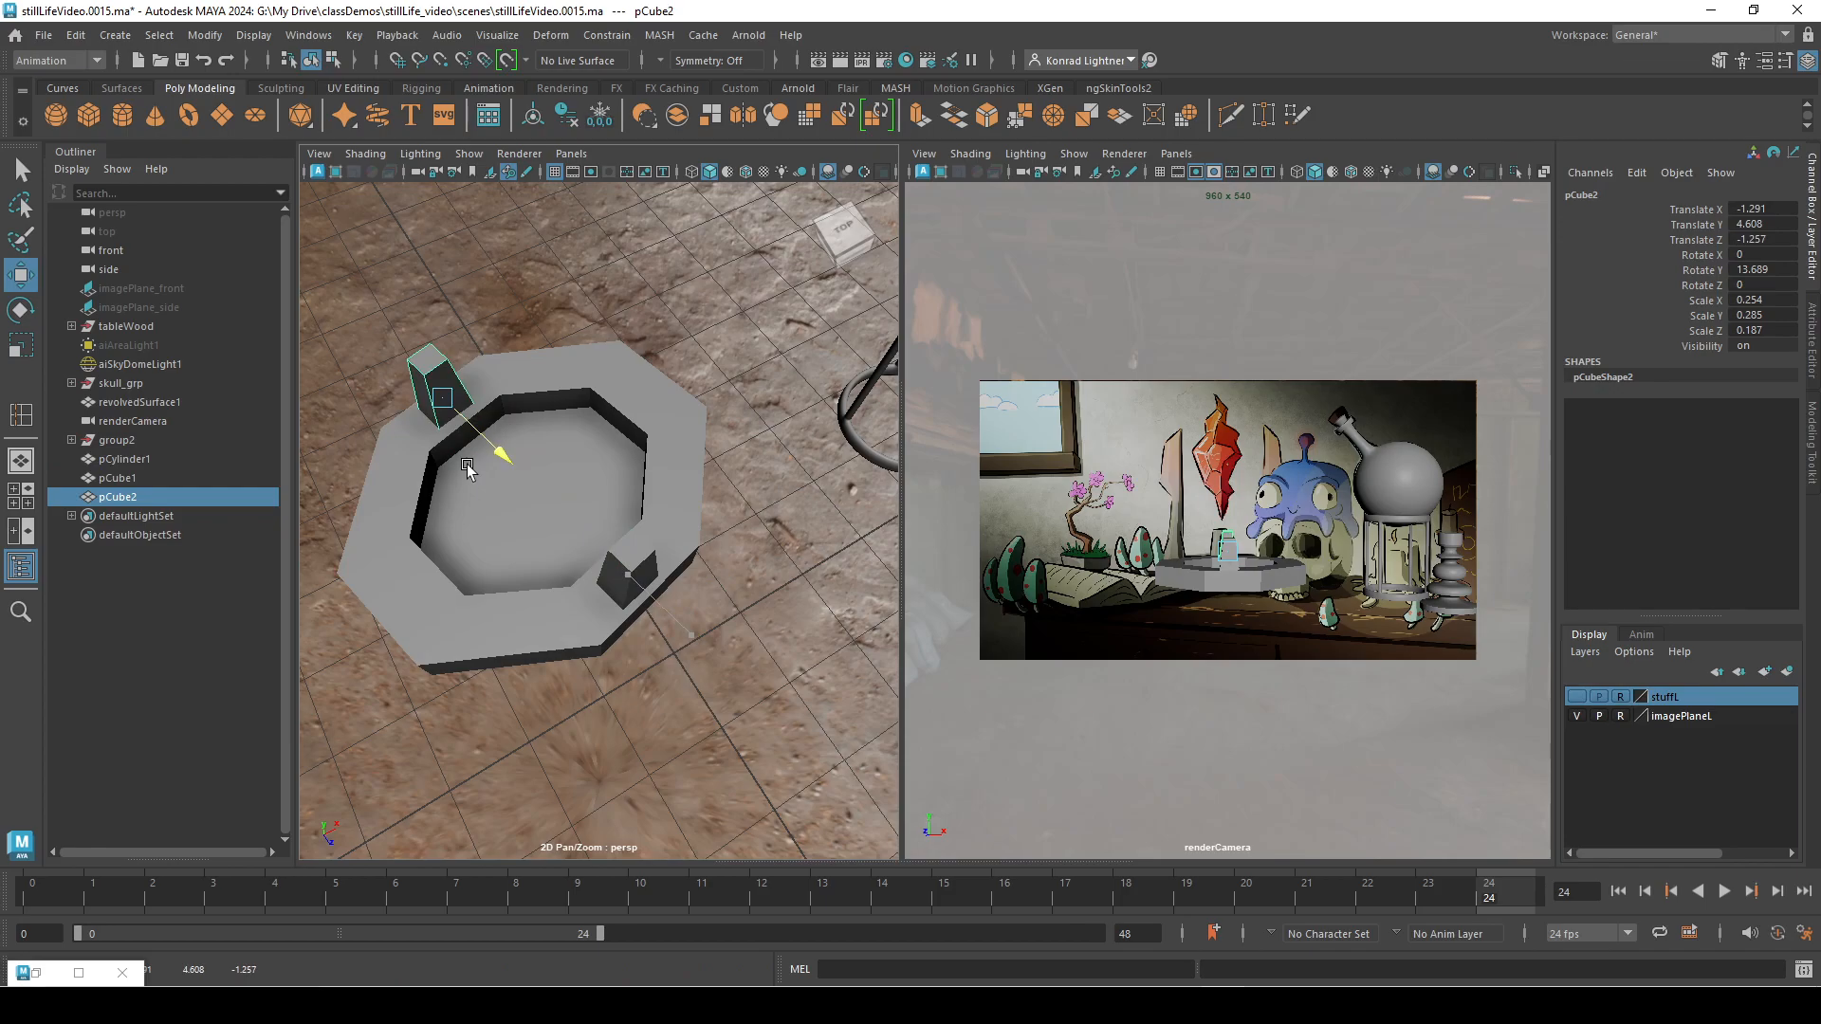
pyautogui.keyDown('alt'); pyautogui.moveTo(599, 526); pyautogui.dragTo(564, 374); pyautogui.keyUp('alt')
pyautogui.press('r')
pyautogui.moveTo(604, 312); pyautogui.dragTo(608, 389)
pyautogui.press('w')
pyautogui.click(615, 367)
pyautogui.click(524, 318)
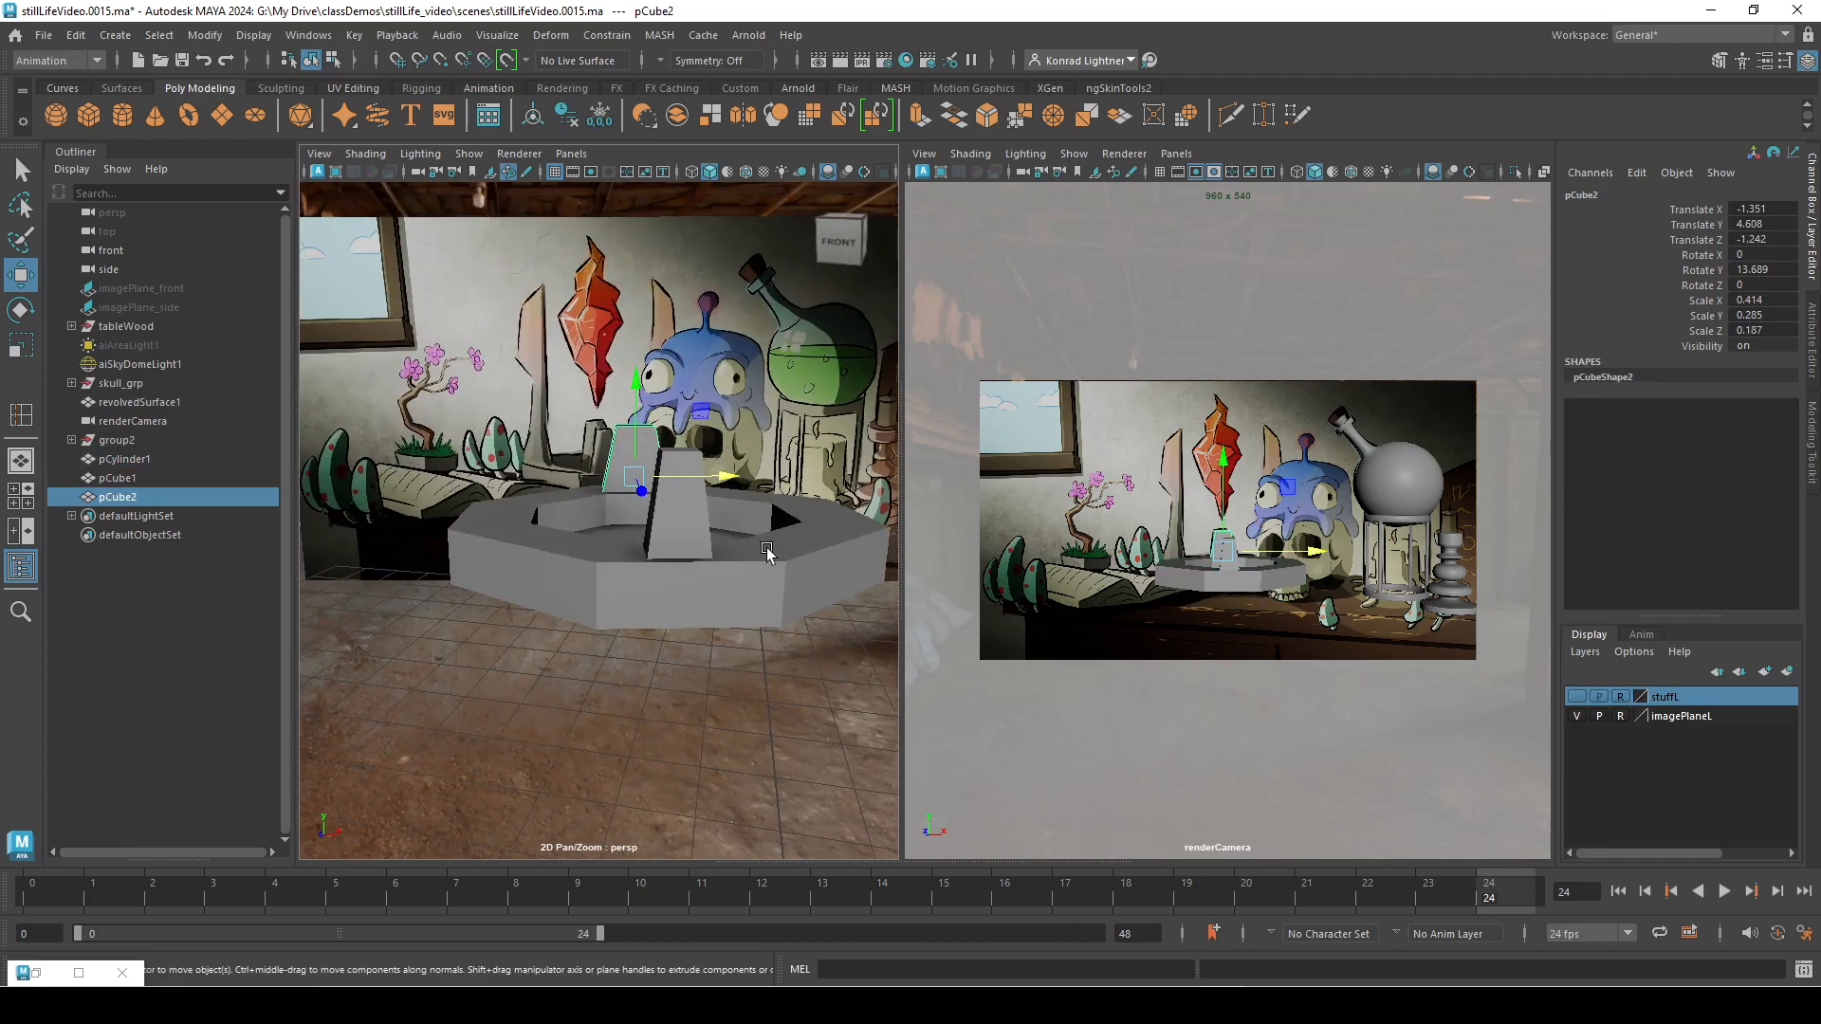
# Step: Duplicate the front pillar onto the base's left rim at about X -1.861, Z -0.381
pyautogui.click(676, 533)
pyautogui.keyDown('alt'); pyautogui.moveTo(640, 631); pyautogui.dragTo(624, 560); pyautogui.keyUp('alt')
pyautogui.hotkey('ctrl', 'd')
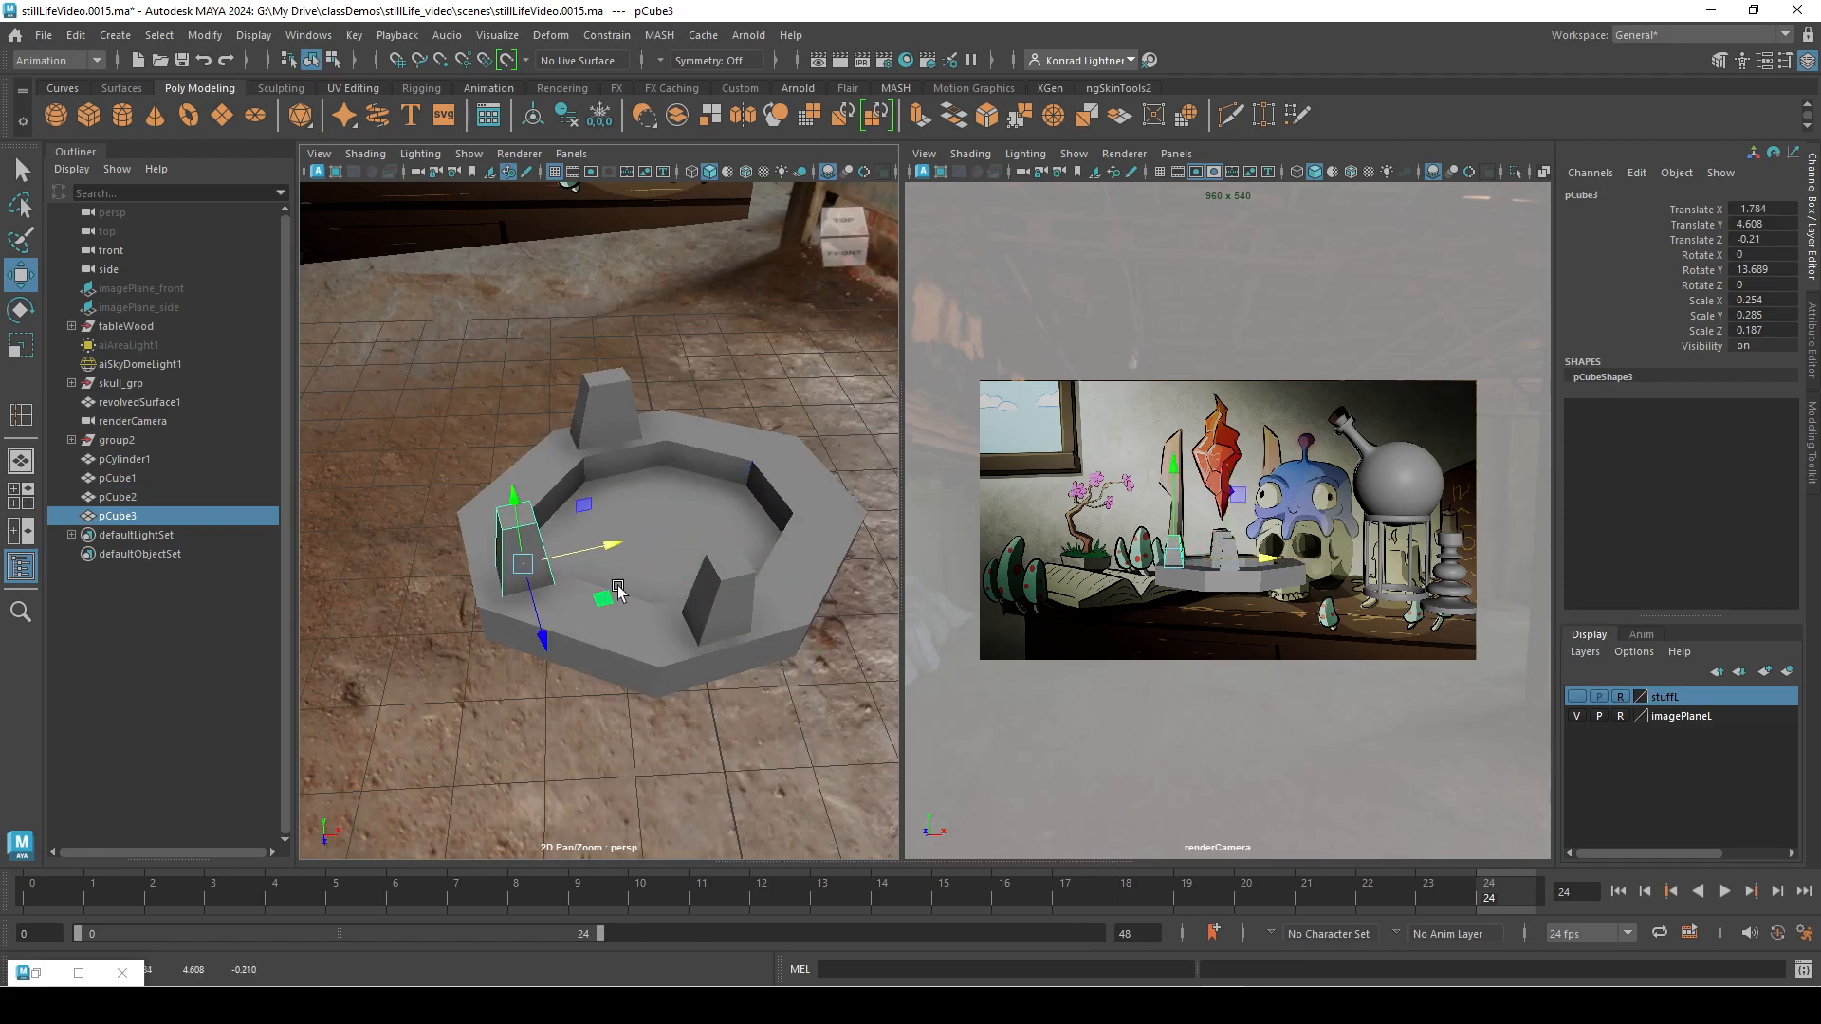
pyautogui.moveTo(537, 642); pyautogui.dragTo(596, 518)
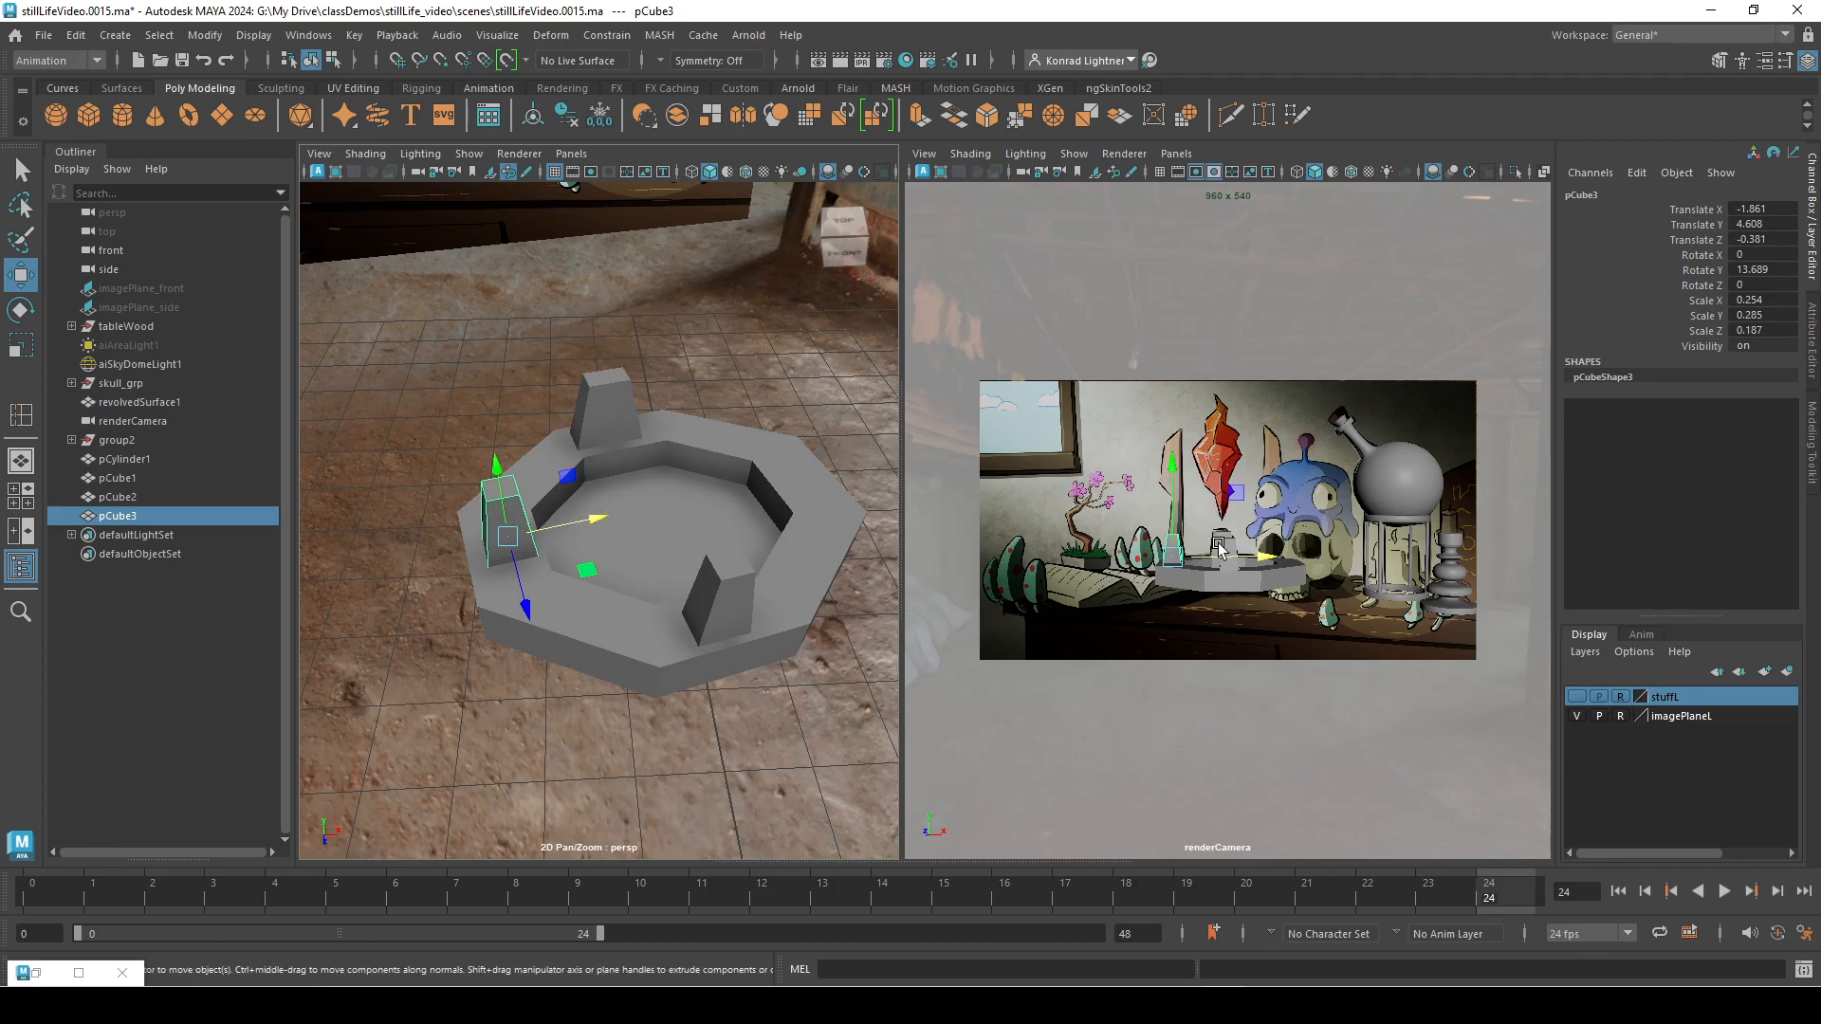
# Step: Raise the left pillar's top vertices and shift them to follow the lower part of the drawn spire
pyautogui.keyDown('alt'); pyautogui.moveTo(588, 536); pyautogui.dragTo(581, 453); pyautogui.keyUp('alt')
pyautogui.moveTo(581, 450); pyautogui.dragTo(512, 446, button='right')
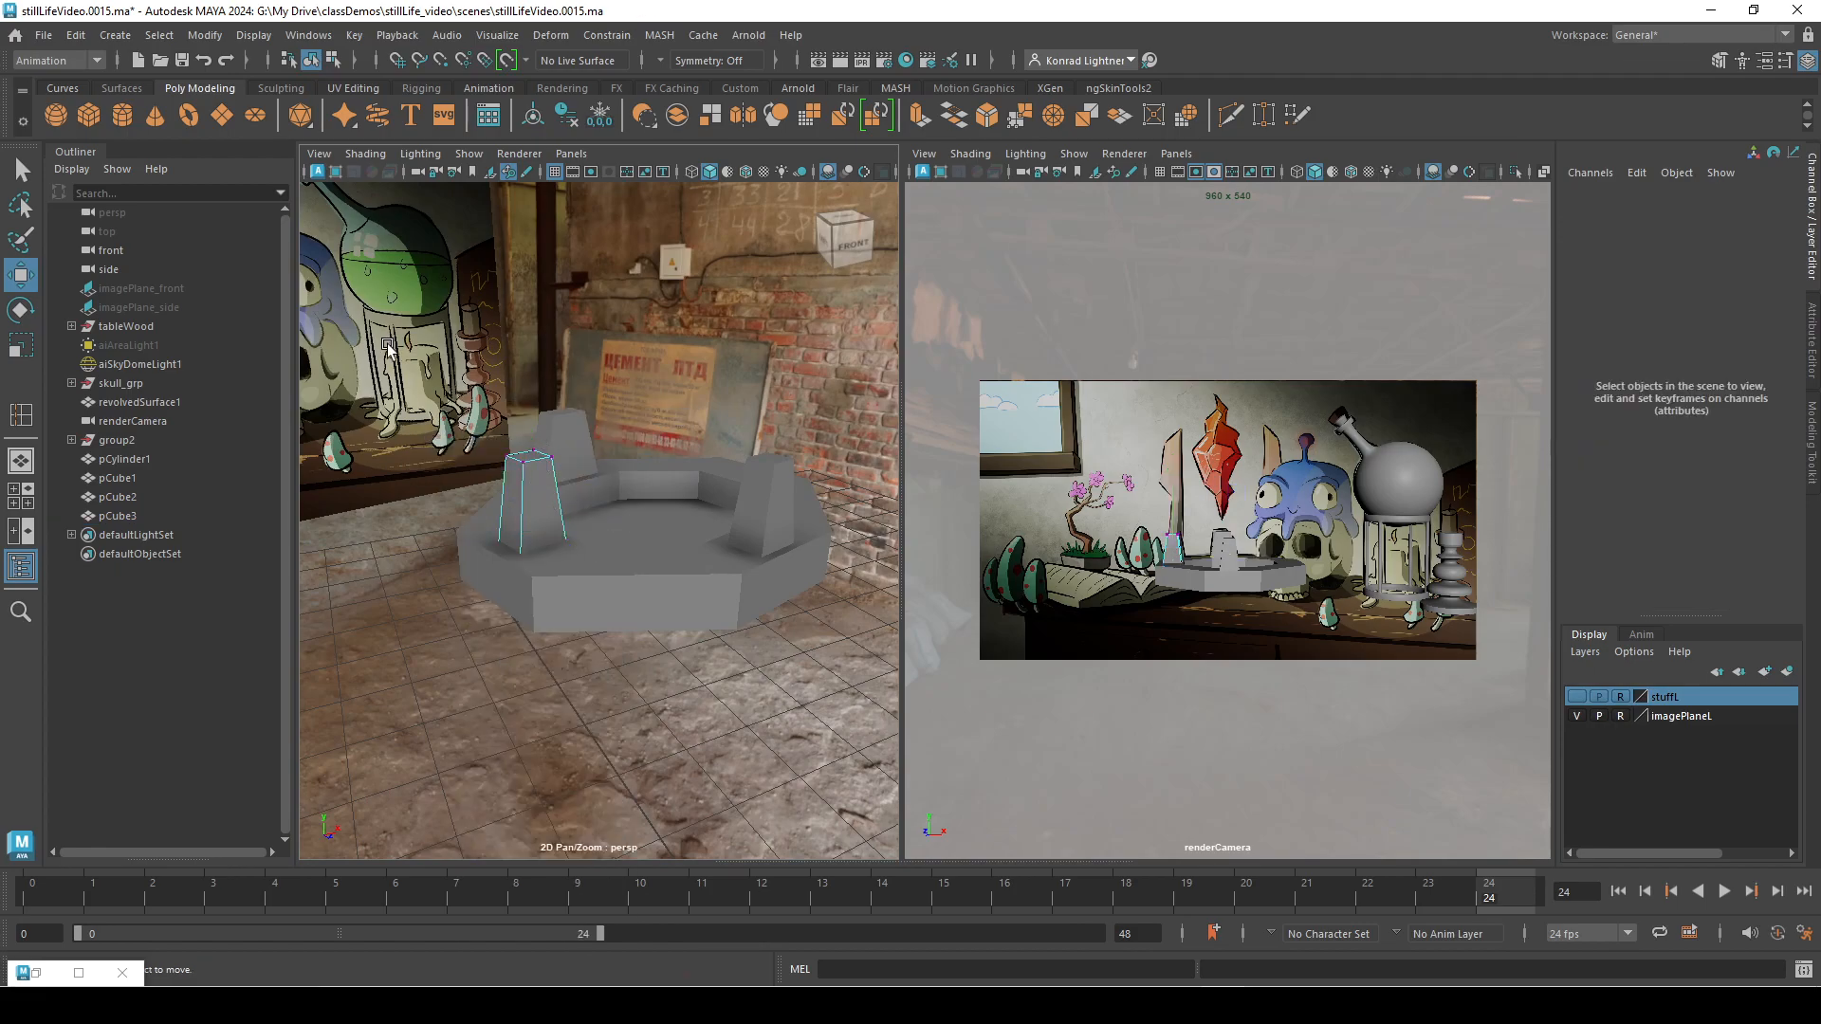
pyautogui.moveTo(384, 340); pyautogui.dragTo(595, 488)
pyautogui.moveTo(524, 358); pyautogui.dragTo(513, 245)
pyautogui.moveTo(592, 337); pyautogui.dragTo(621, 368)
pyautogui.keyDown('alt'); pyautogui.moveTo(506, 371); pyautogui.dragTo(536, 441); pyautogui.keyUp('alt')
# Step: Extrude the left pillar's top face upward by a Local Translate Z of about 0.85 and switch to vertex selection
pyautogui.moveTo(530, 402); pyautogui.dragTo(531, 425, button='right')
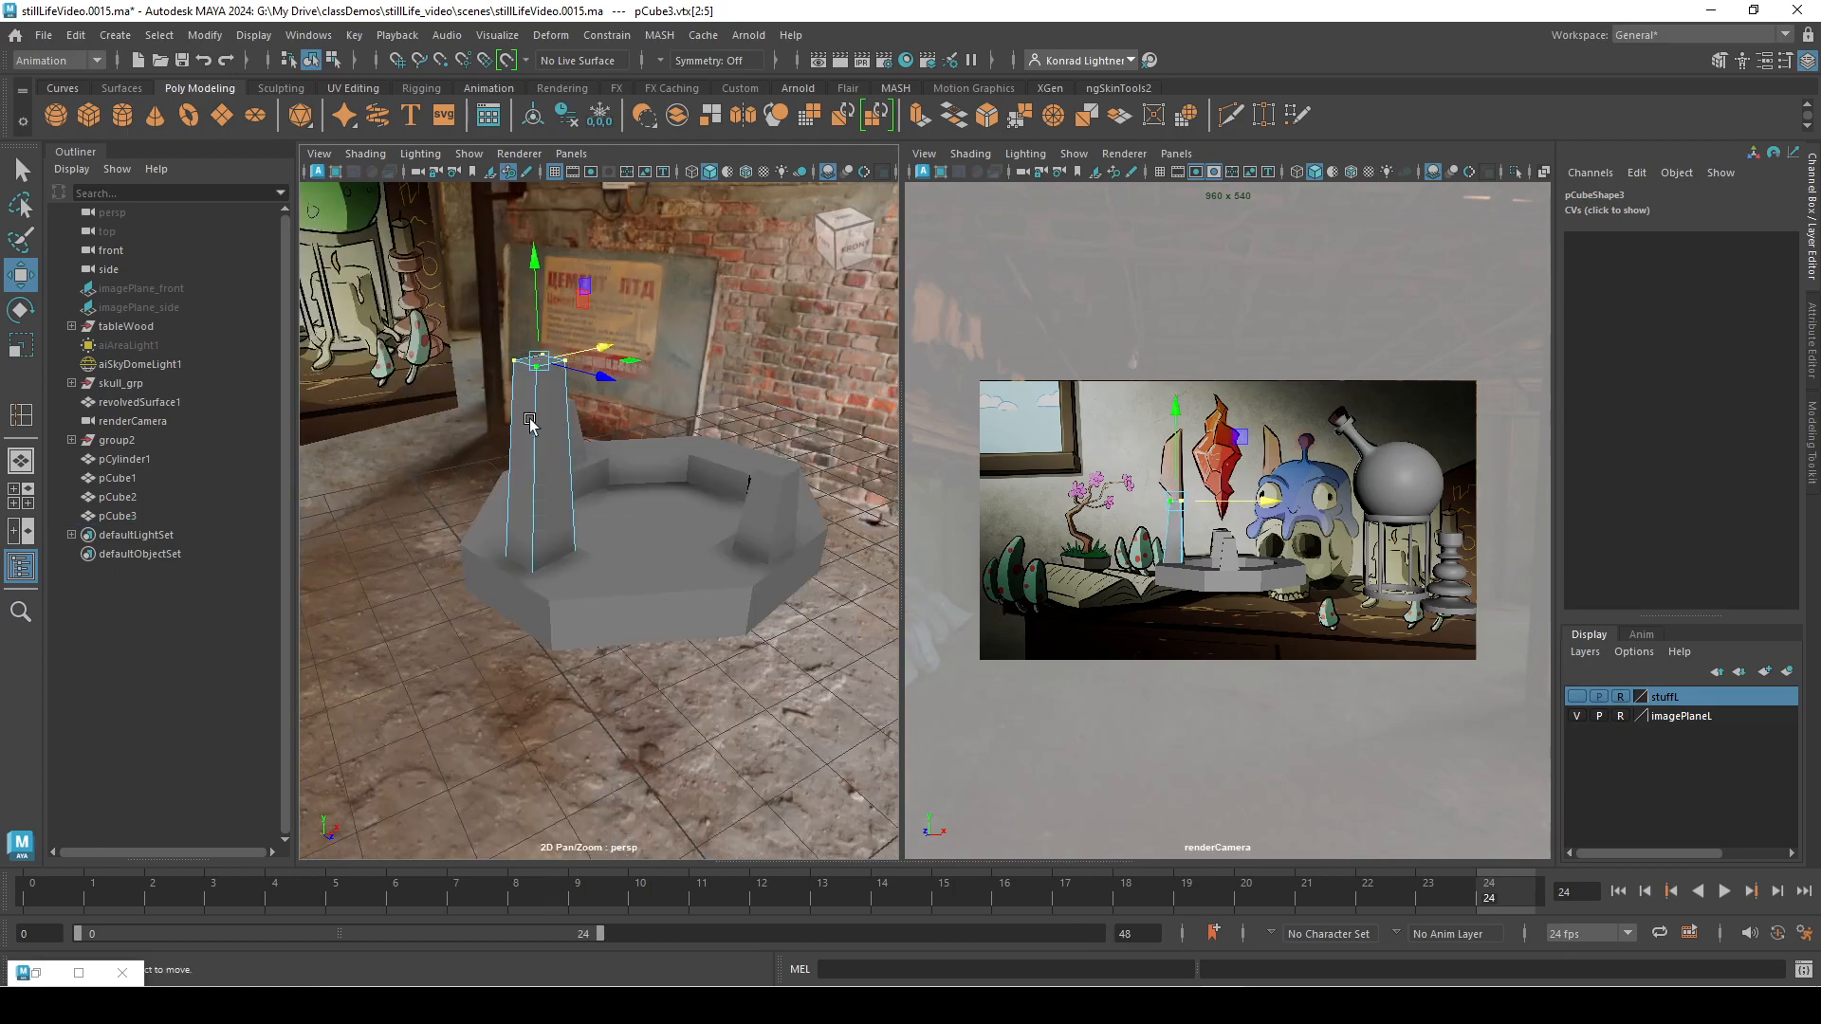
pyautogui.click(536, 357)
pyautogui.keyDown('shift'); pyautogui.moveTo(734, 311); pyautogui.dragTo(725, 360, button='right'); pyautogui.keyUp('shift')
pyautogui.keyDown('alt'); pyautogui.moveTo(675, 355); pyautogui.dragTo(680, 494, button='middle'); pyautogui.keyUp('alt')
pyautogui.moveTo(543, 448); pyautogui.dragTo(553, 299)
pyautogui.moveTo(553, 300); pyautogui.dragTo(495, 297, button='right')
pyautogui.keyDown('alt'); pyautogui.moveTo(608, 332); pyautogui.dragTo(598, 403, button='middle'); pyautogui.keyUp('alt')
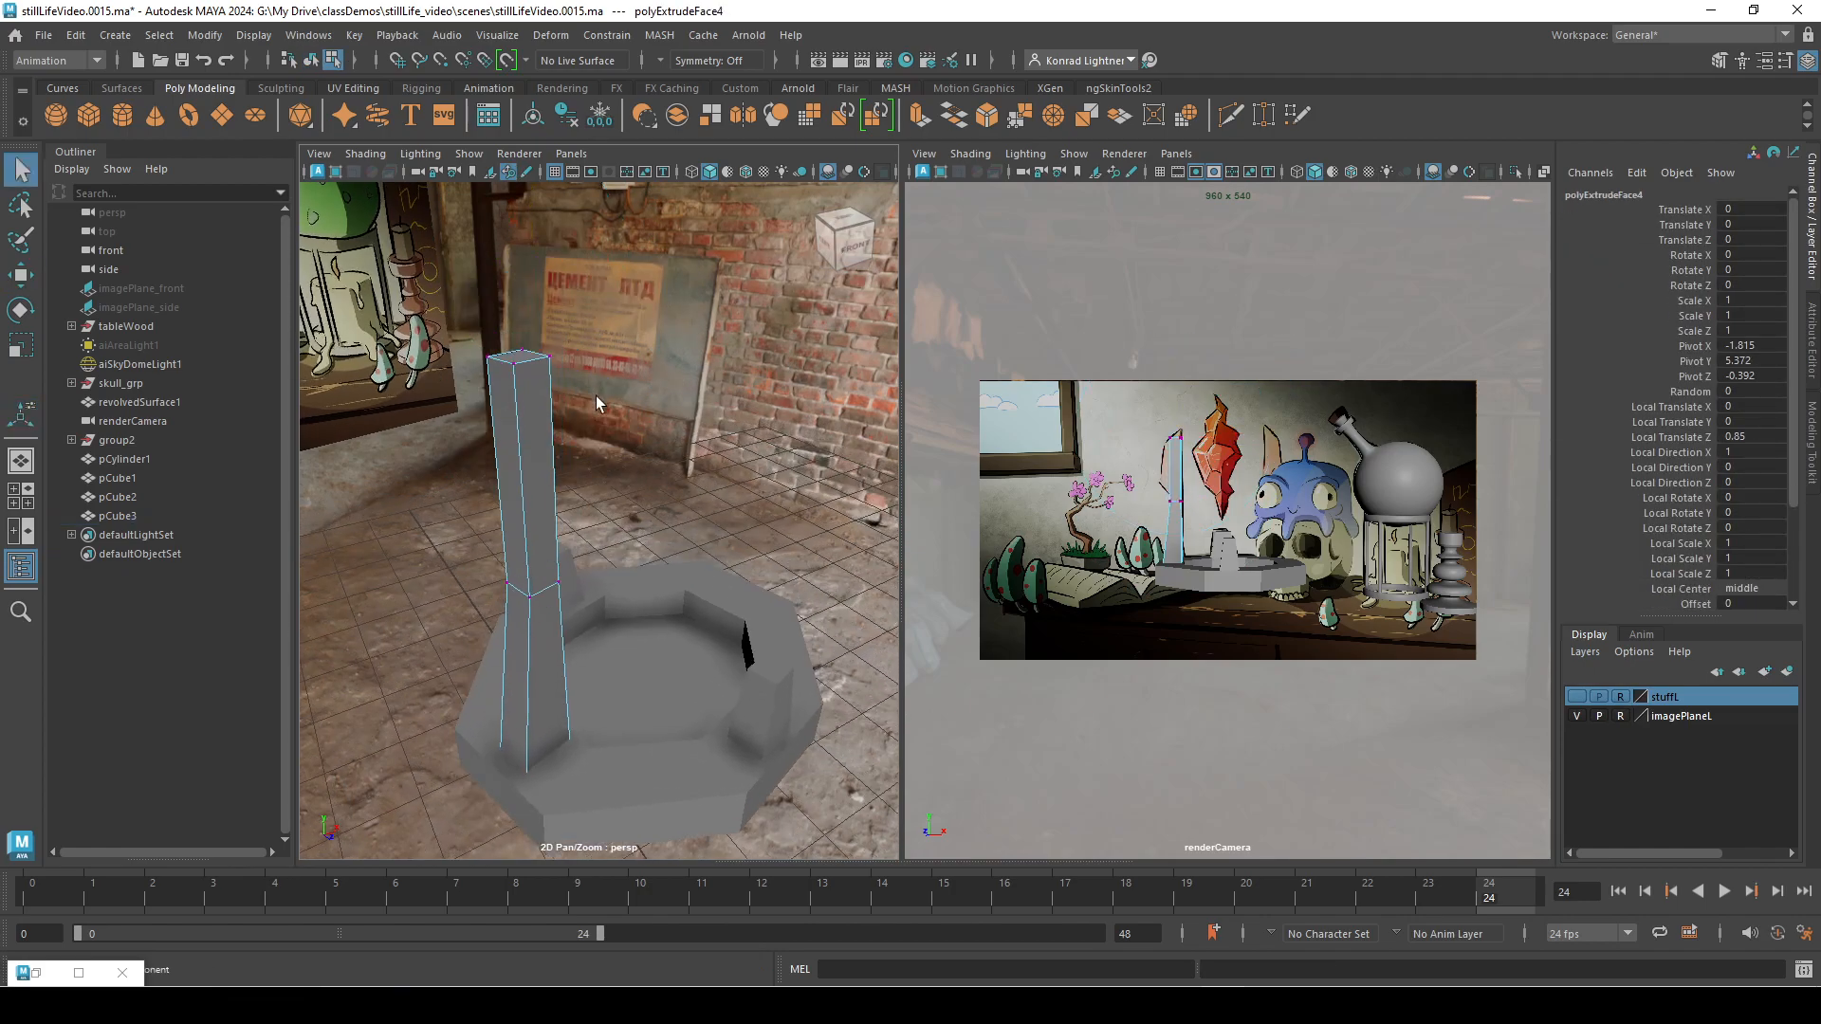
# Step: Raise the inner top vertices of the left spire and lower its outer top vertices to form a slanted tip
pyautogui.moveTo(517, 326); pyautogui.dragTo(515, 325)
pyautogui.press('w')
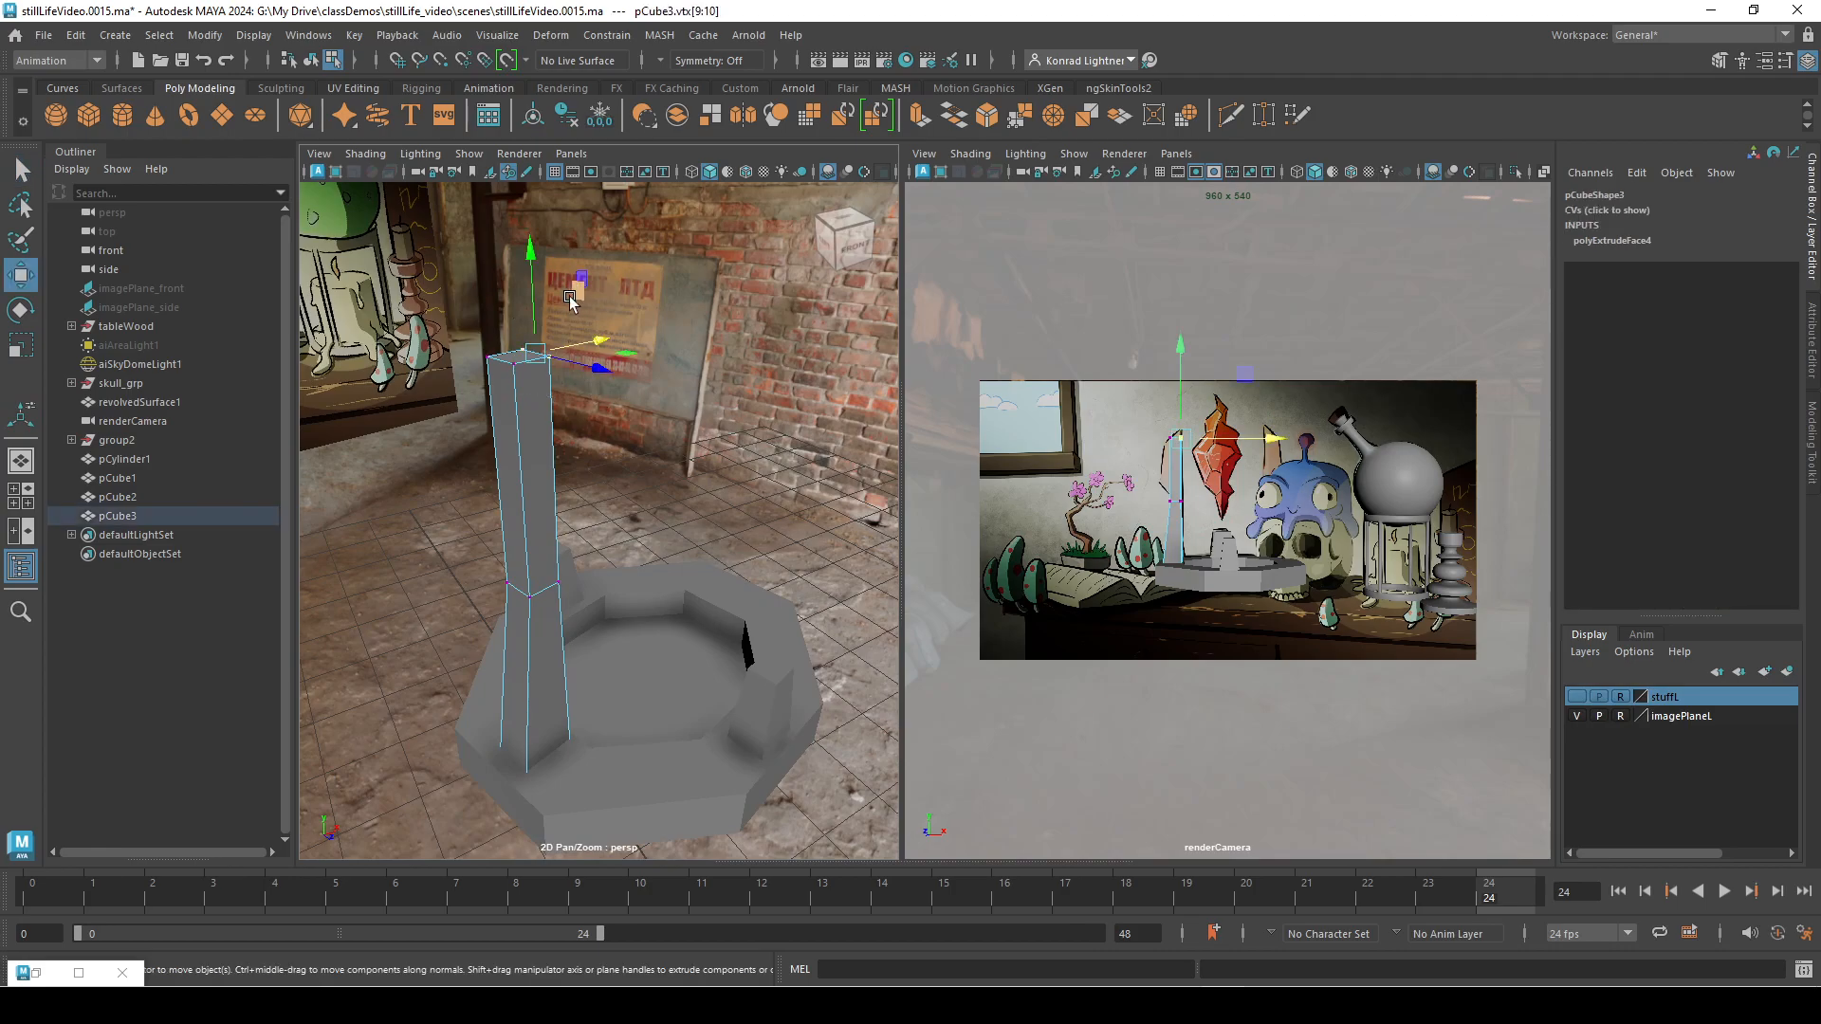
pyautogui.moveTo(529, 253); pyautogui.dragTo(528, 226)
pyautogui.click(487, 360)
pyautogui.keyDown('alt'); pyautogui.moveTo(487, 361); pyautogui.dragTo(500, 398); pyautogui.keyUp('alt')
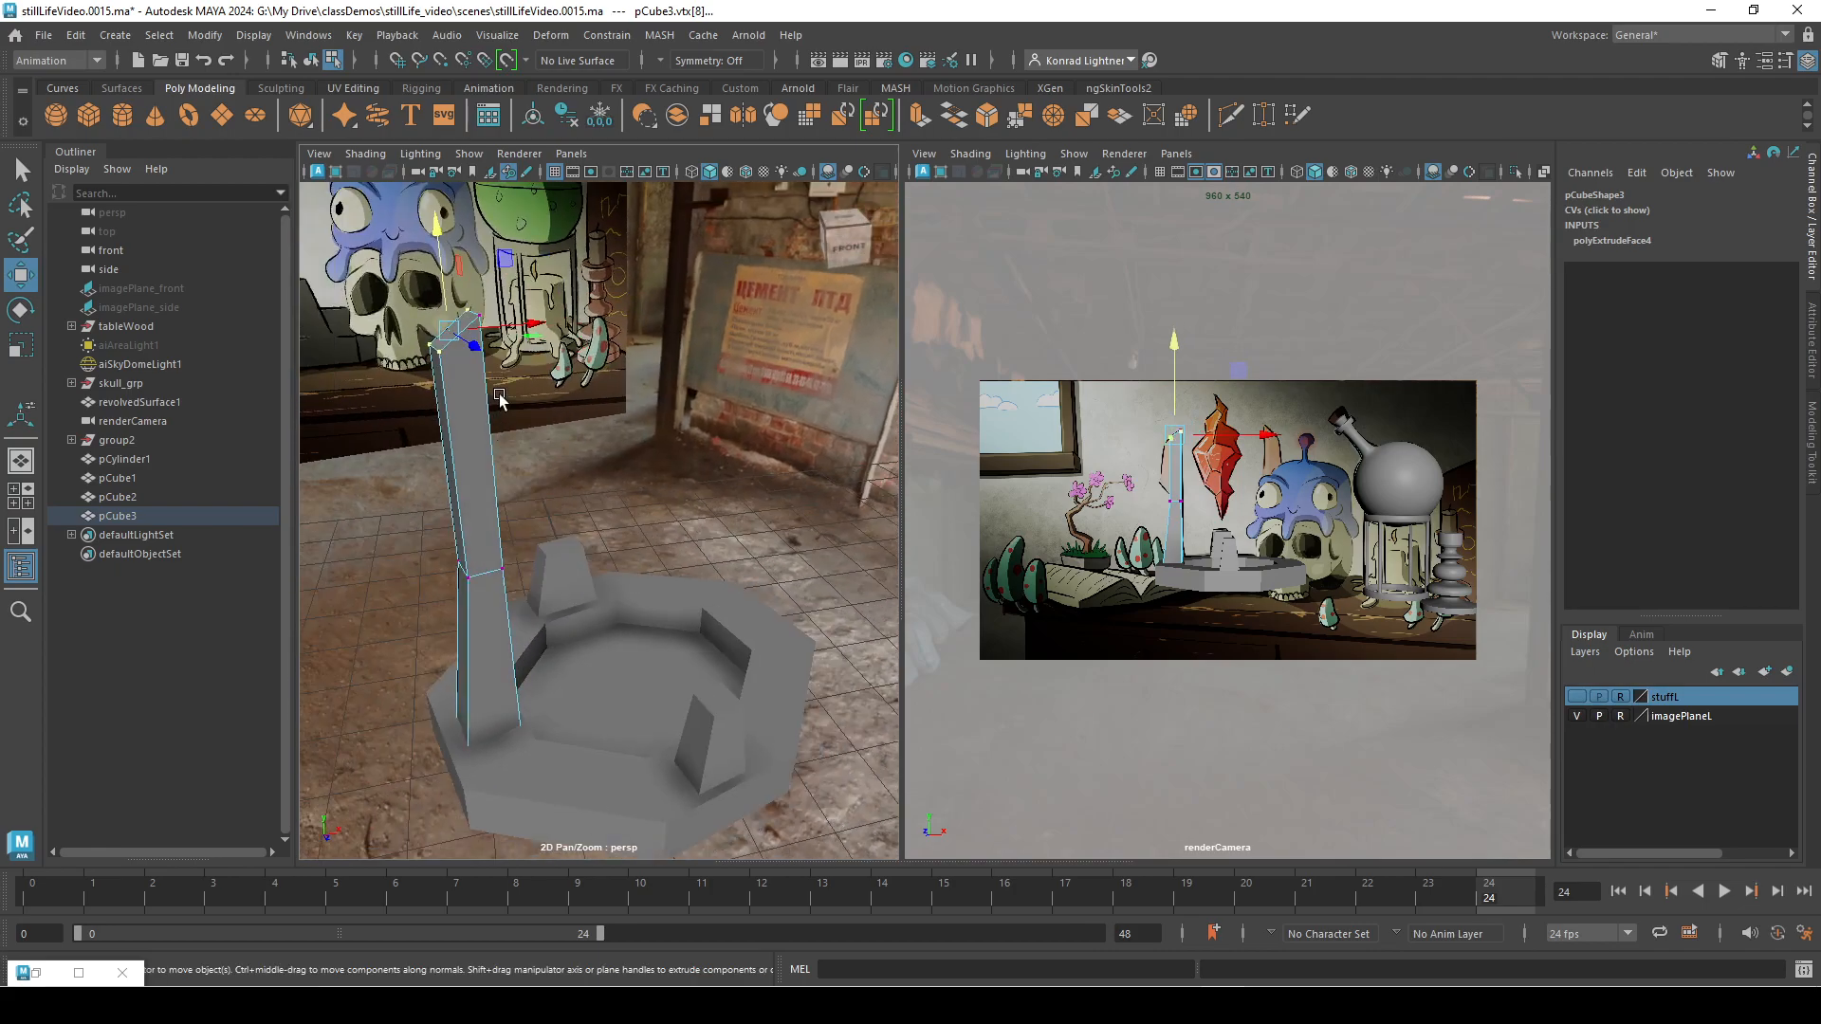
pyautogui.moveTo(446, 287); pyautogui.dragTo(417, 277)
pyautogui.moveTo(516, 359); pyautogui.dragTo(513, 390)
# Step: Insert an edge loop across the left spire's upper section and pull its outer vertices outward to match the drawn silhouette
pyautogui.moveTo(477, 472); pyautogui.dragTo(531, 427, button='right')
pyautogui.moveTo(645, 474); pyautogui.dragTo(479, 531, button='right')
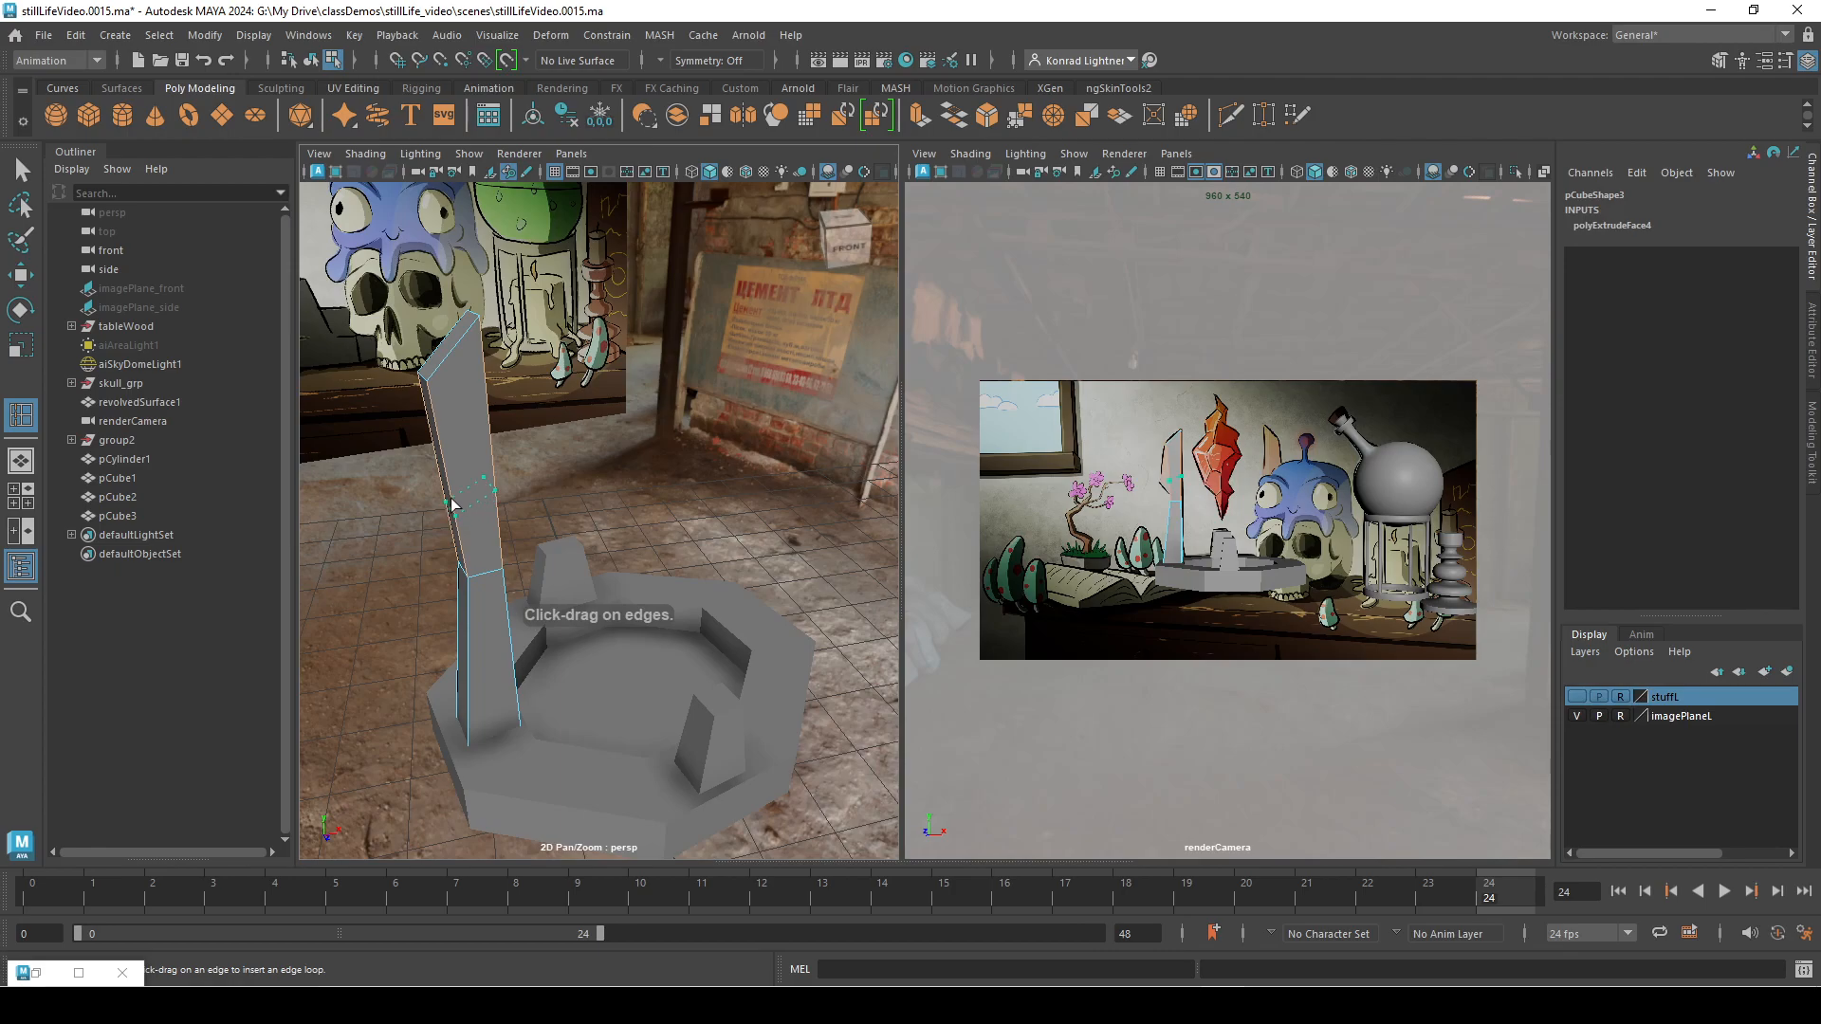
pyautogui.click(452, 504)
pyautogui.press('e')
pyautogui.moveTo(467, 419); pyautogui.dragTo(481, 595, button='right')
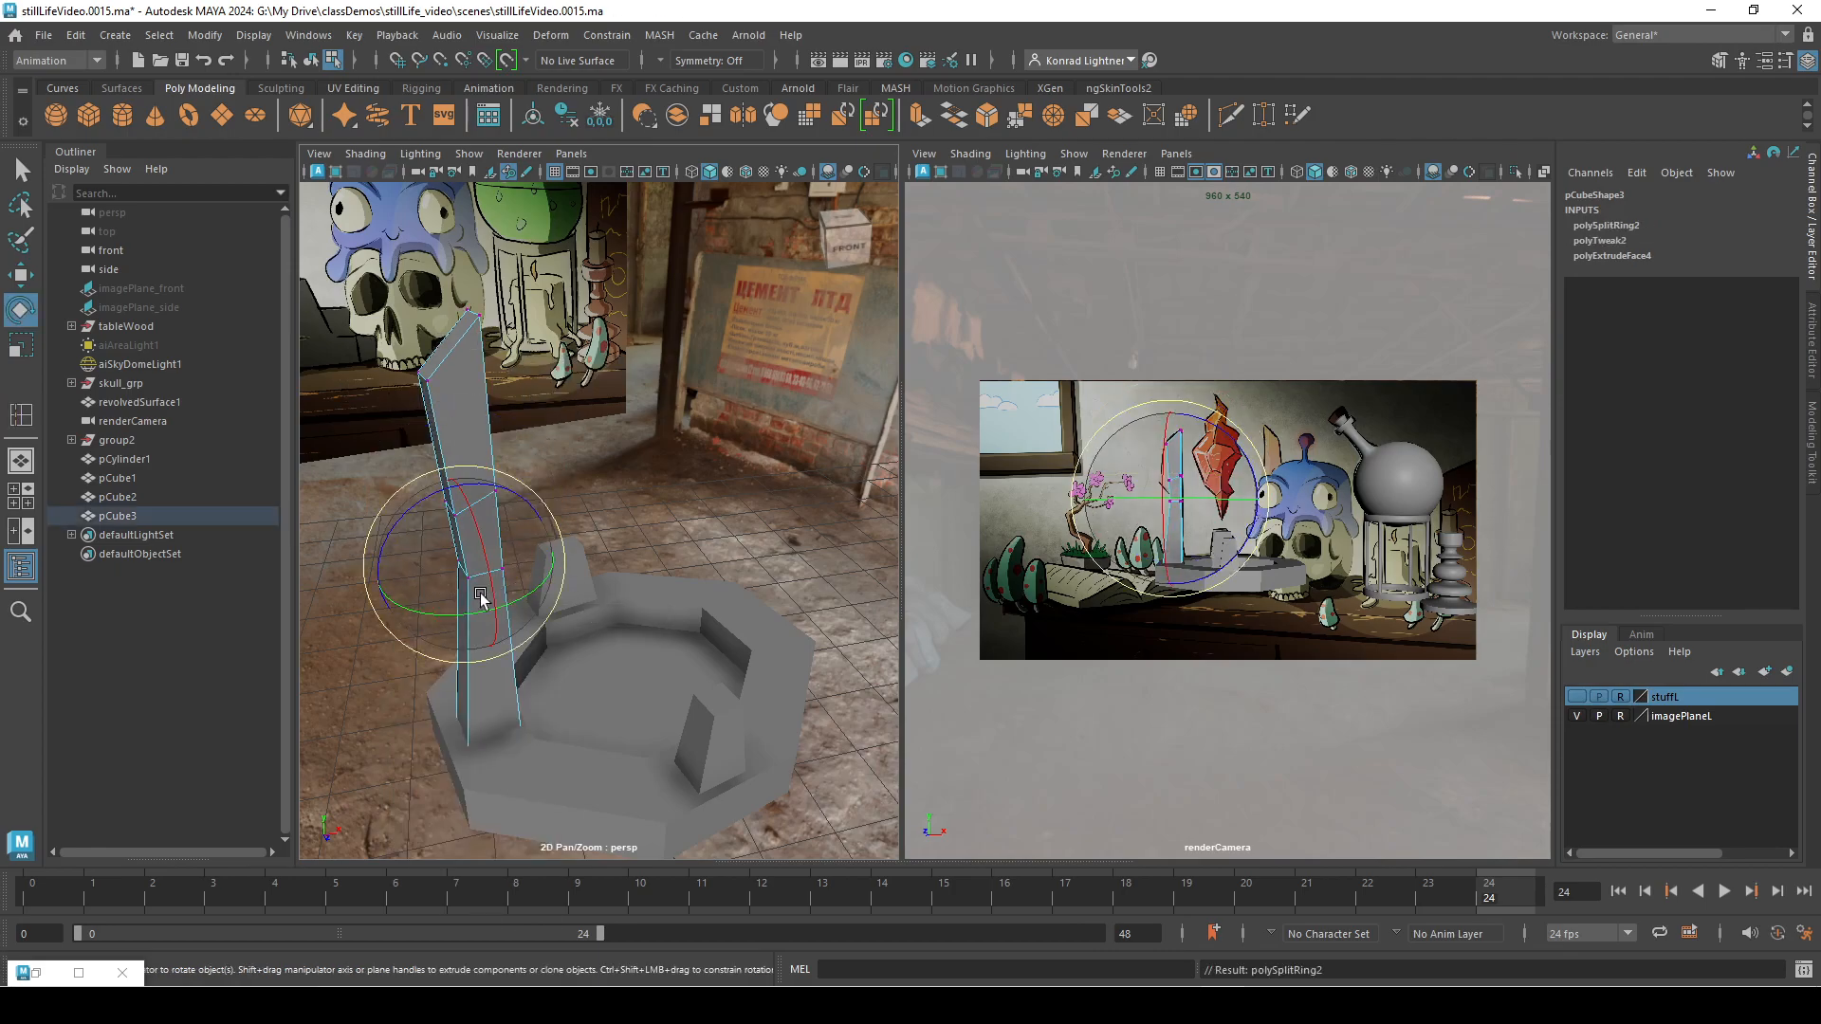
pyautogui.press('w')
pyautogui.moveTo(431, 479); pyautogui.dragTo(570, 524)
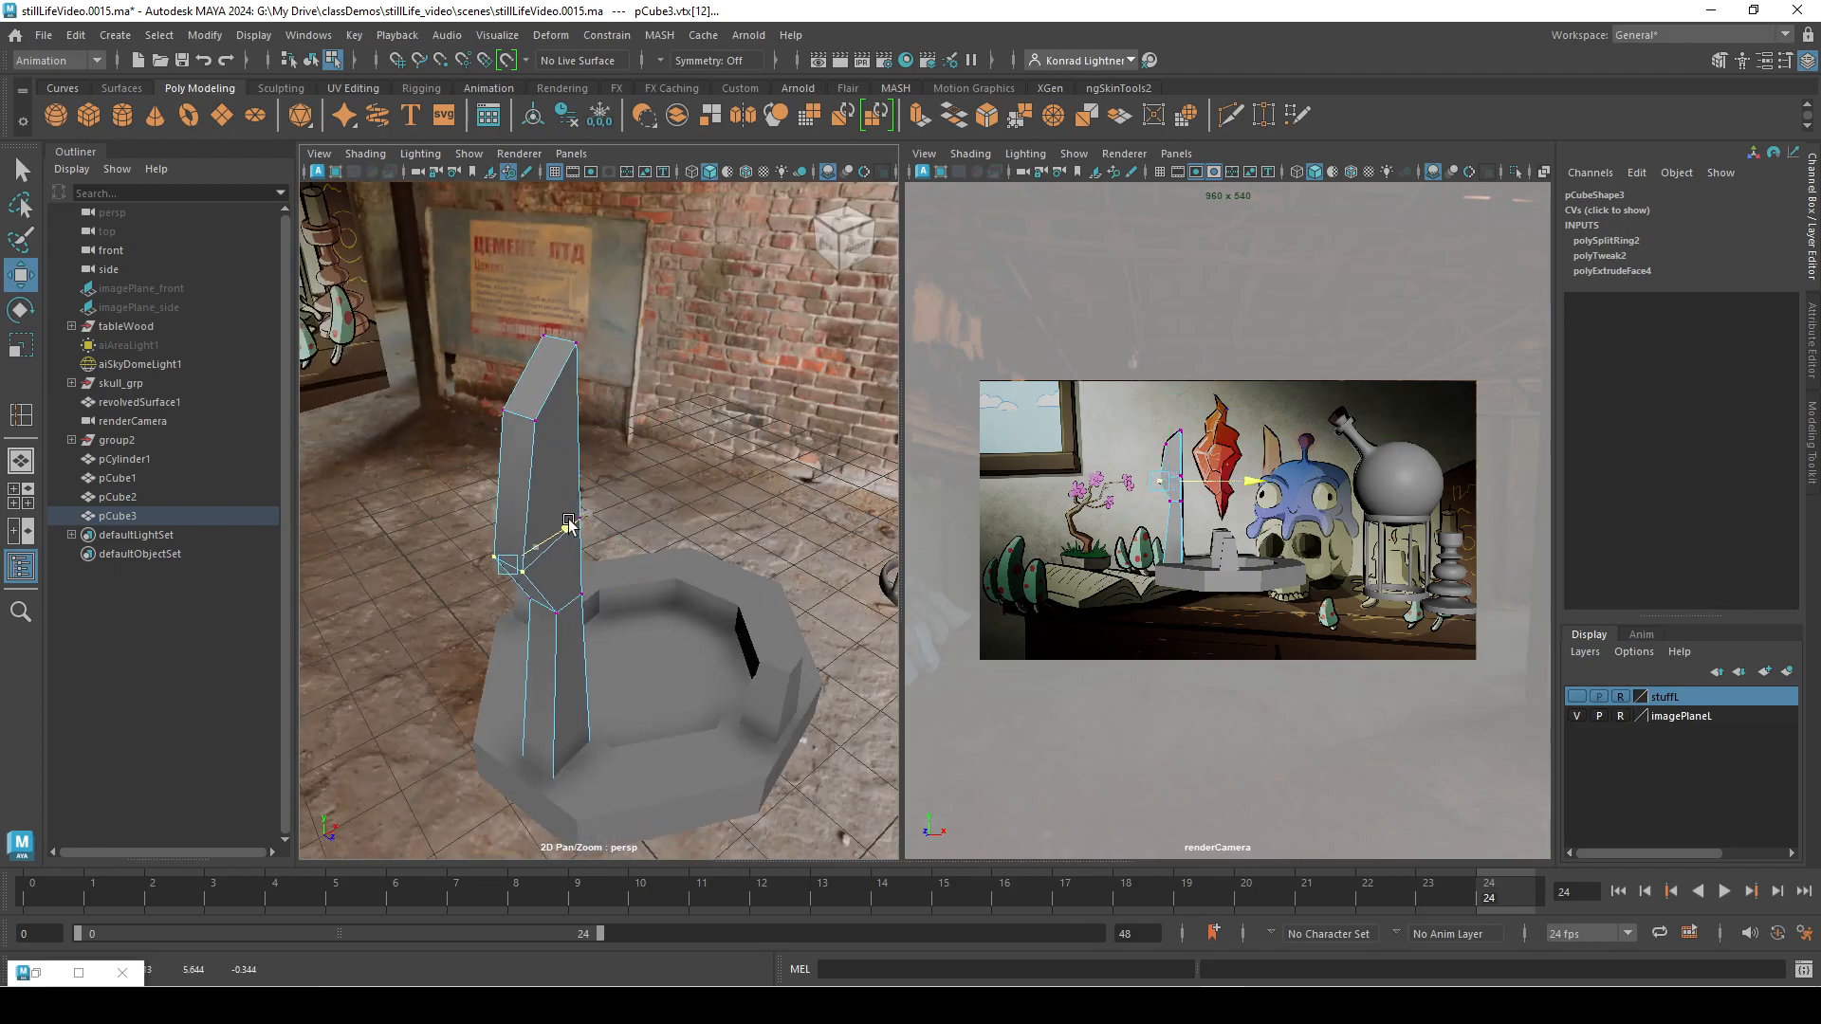
pyautogui.keyDown('alt'); pyautogui.moveTo(766, 754); pyautogui.dragTo(348, 343); pyautogui.keyUp('alt')
pyautogui.keyDown('alt'); pyautogui.moveTo(588, 431); pyautogui.dragTo(520, 483); pyautogui.keyUp('alt')
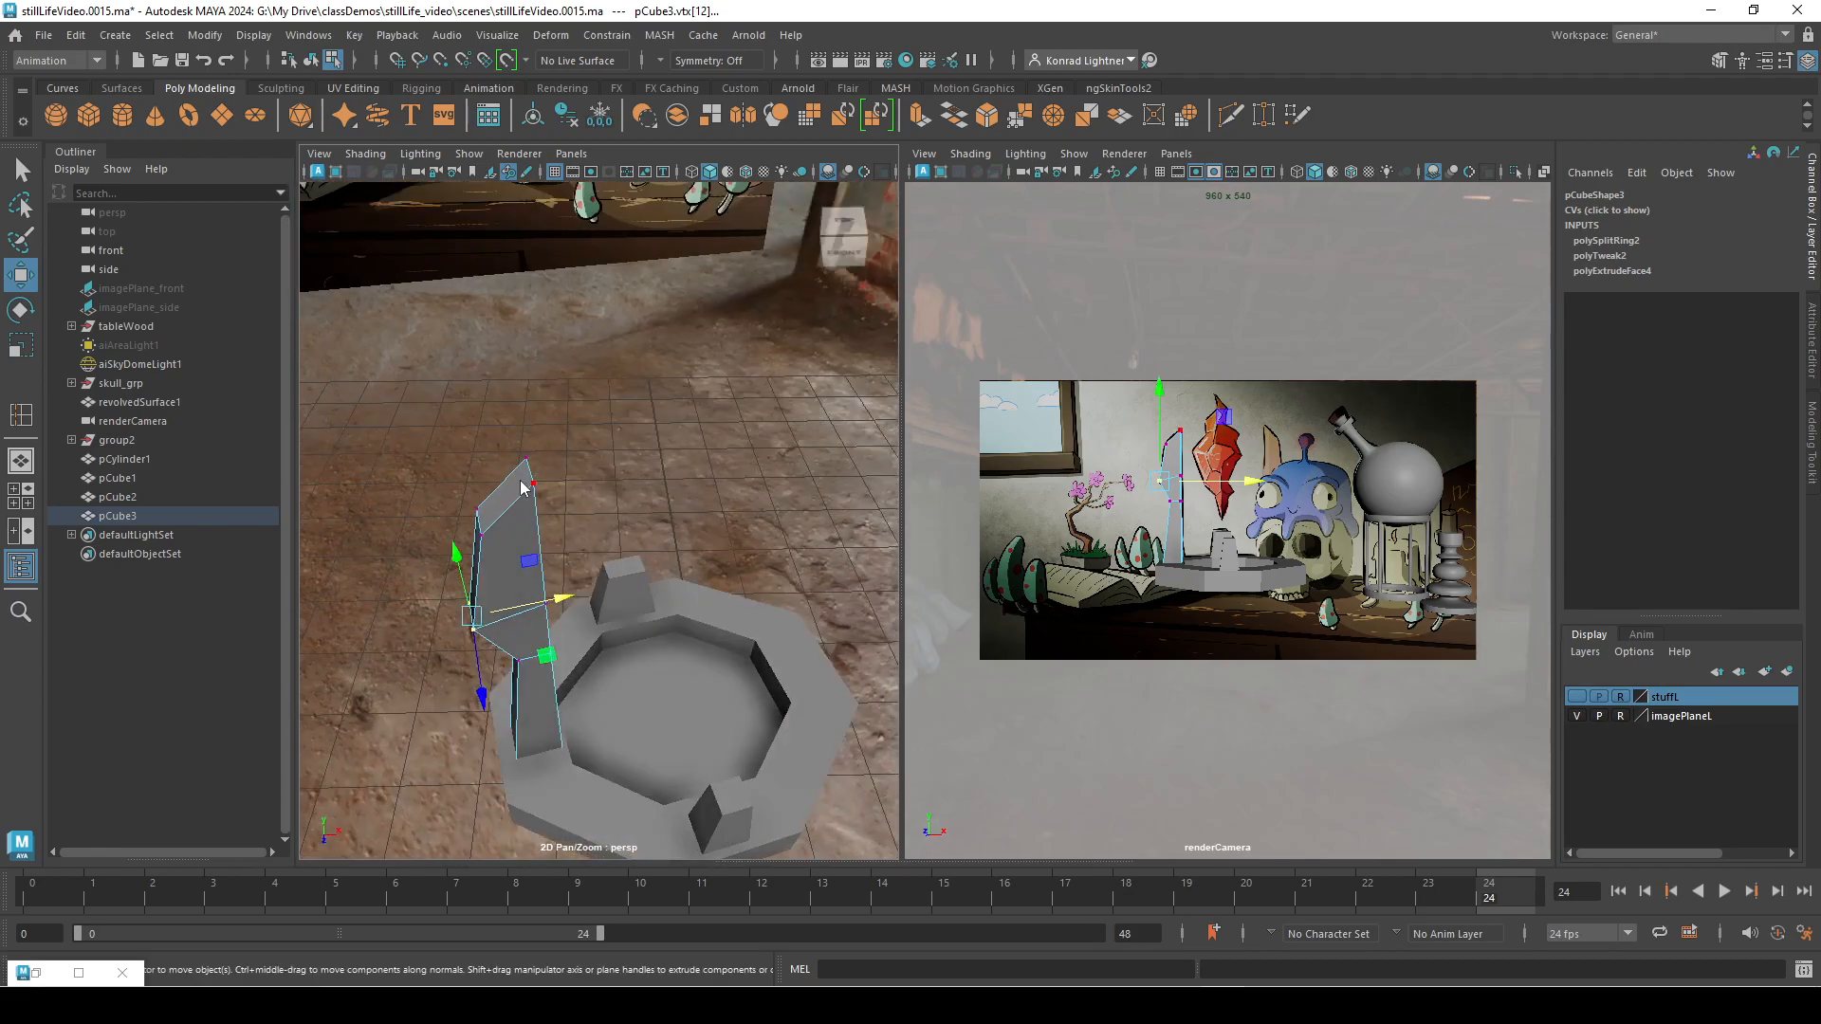
# Step: Duplicate the finished left spire and move the copy across the base to about X -0.991, Z -0.593
pyautogui.press('F8')
pyautogui.keyDown('alt'); pyautogui.moveTo(633, 400); pyautogui.dragTo(681, 691); pyautogui.keyUp('alt')
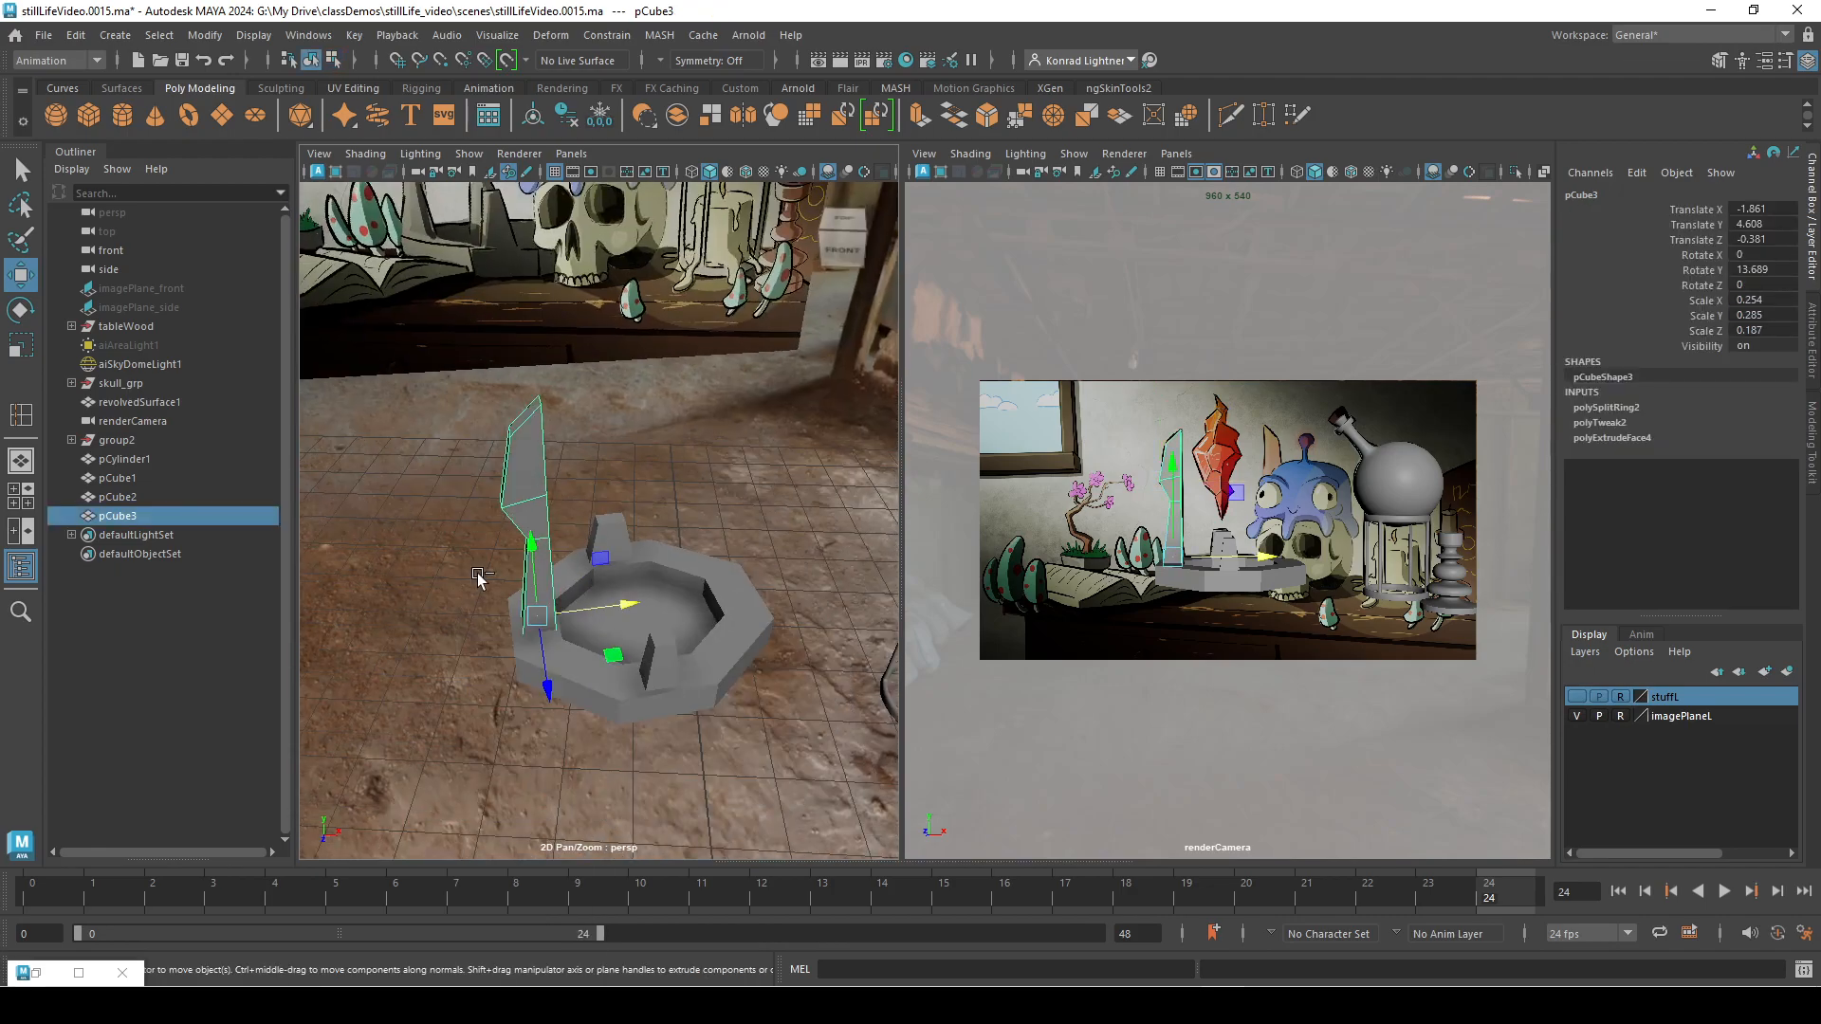
pyautogui.hotkey('ctrl', 'd')
pyautogui.moveTo(657, 613); pyautogui.dragTo(745, 597, button='middle')
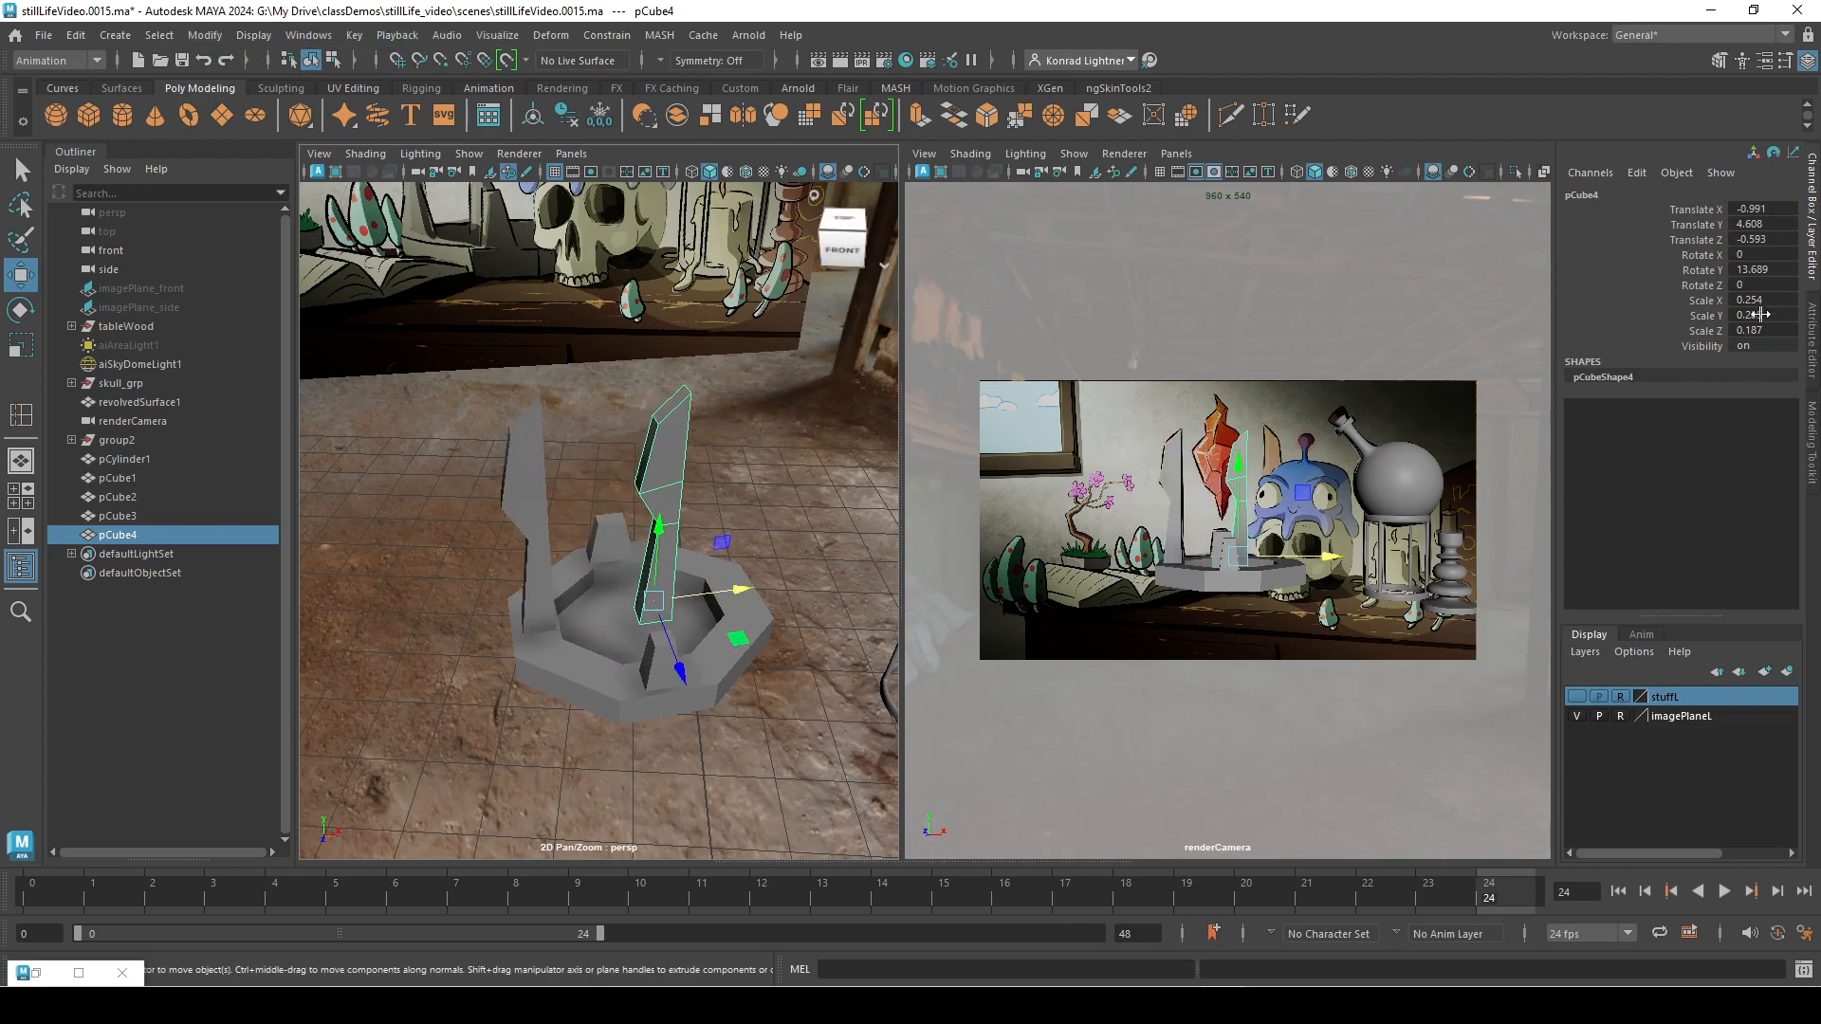
# Step: Try freezing the copied spire's transformations and checking the Move tool's axis settings, and undo the freeze
pyautogui.click(203, 35)
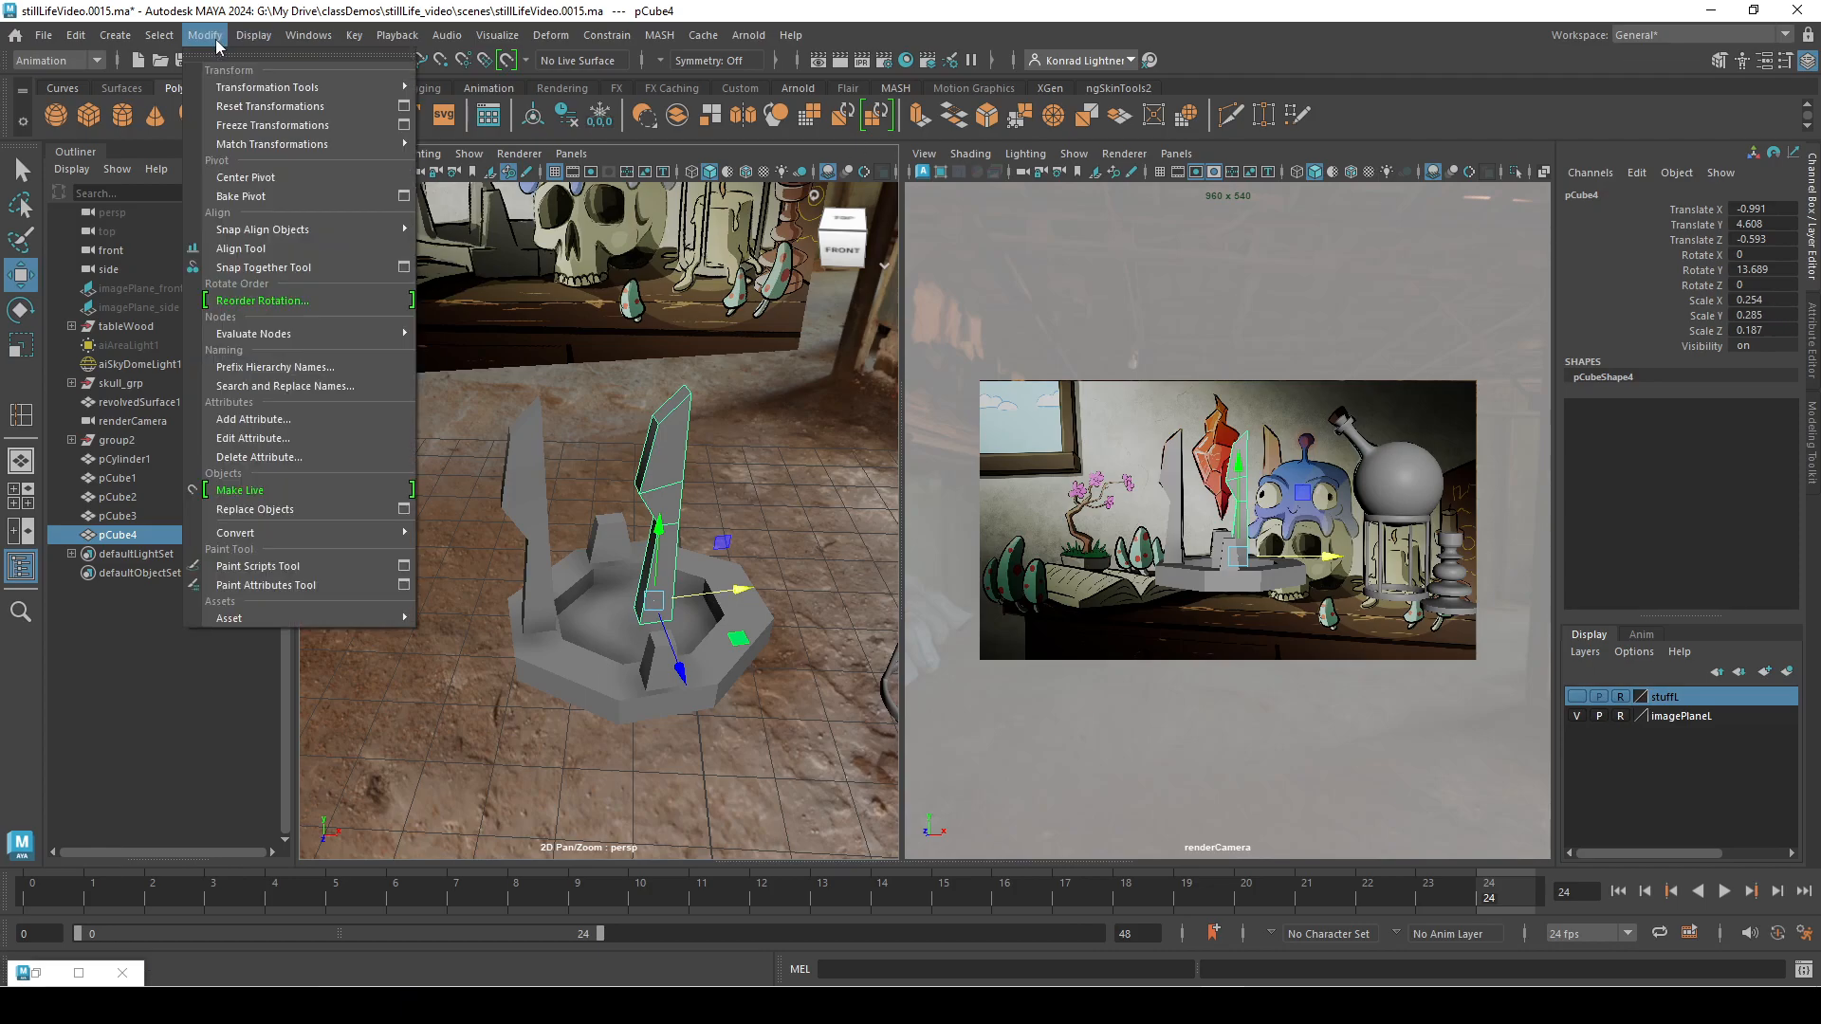
pyautogui.moveTo(203, 35)
pyautogui.click(297, 128)
pyautogui.keyDown('alt'); pyautogui.moveTo(806, 427); pyautogui.dragTo(589, 536); pyautogui.keyUp('alt')
pyautogui.doubleClick(20, 275)
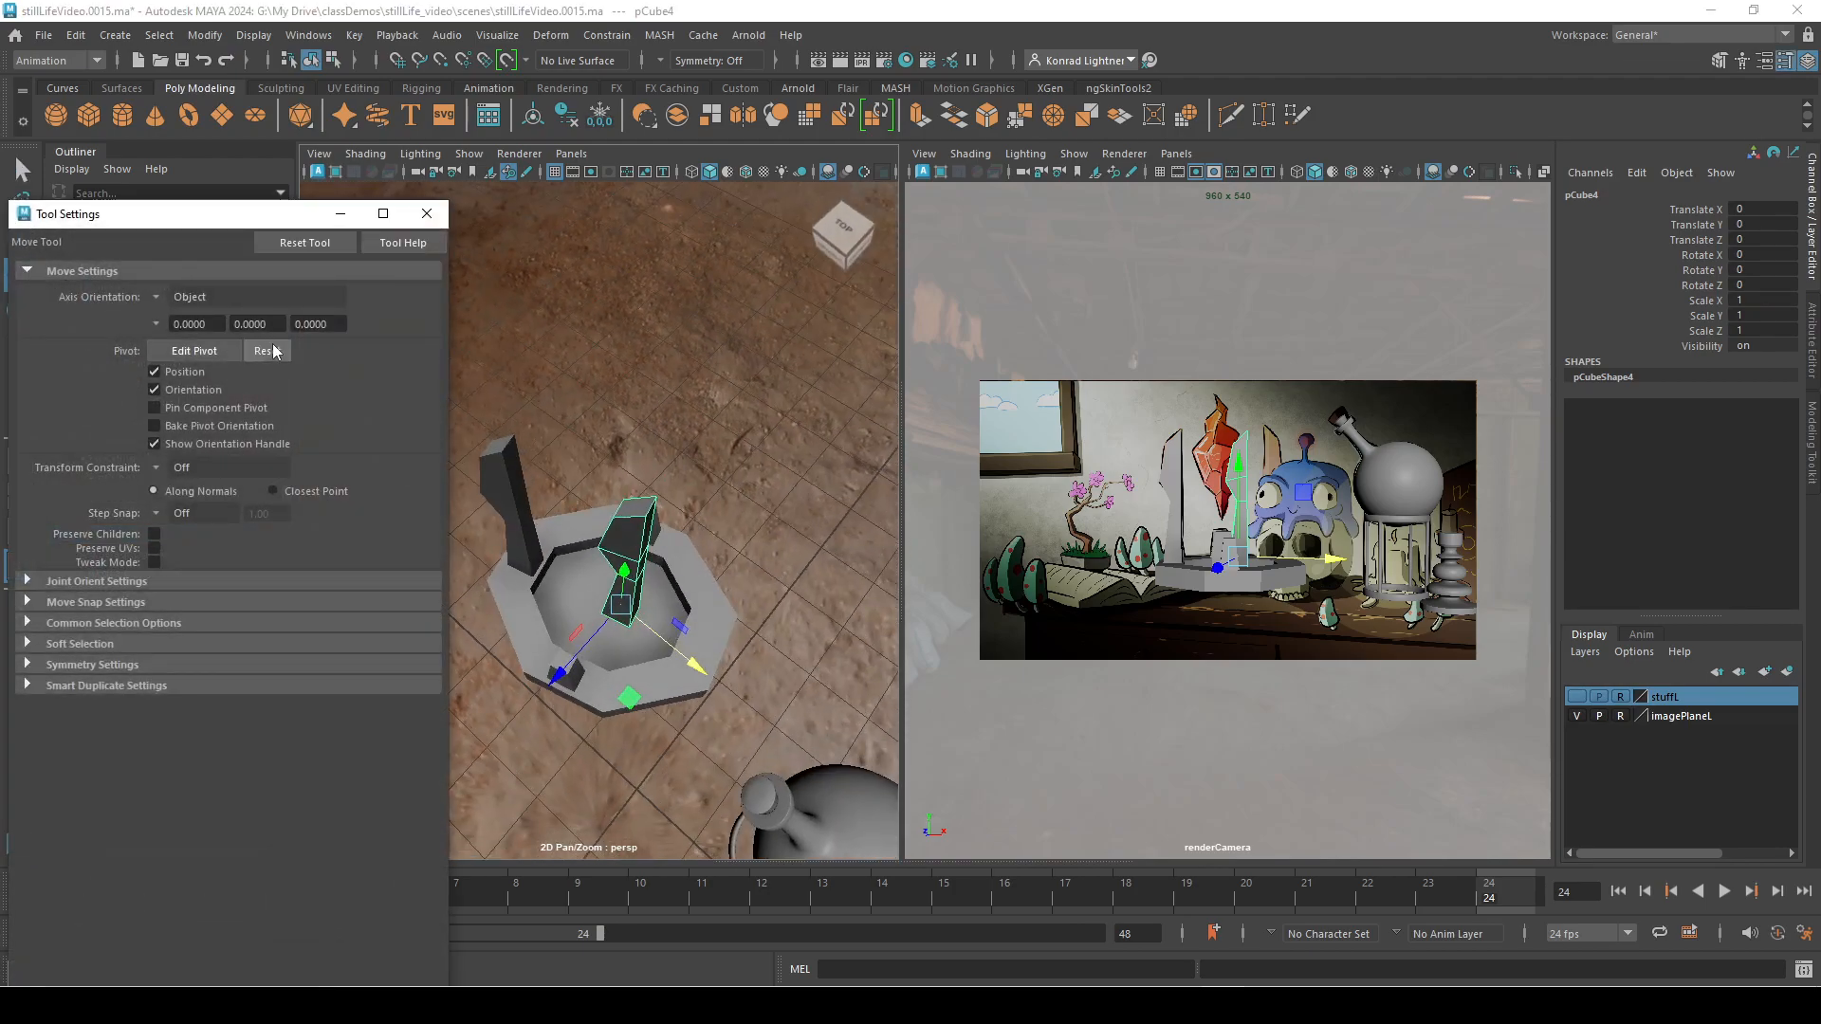
pyautogui.keyDown('alt'); pyautogui.moveTo(581, 654); pyautogui.dragTo(626, 610); pyautogui.keyUp('alt')
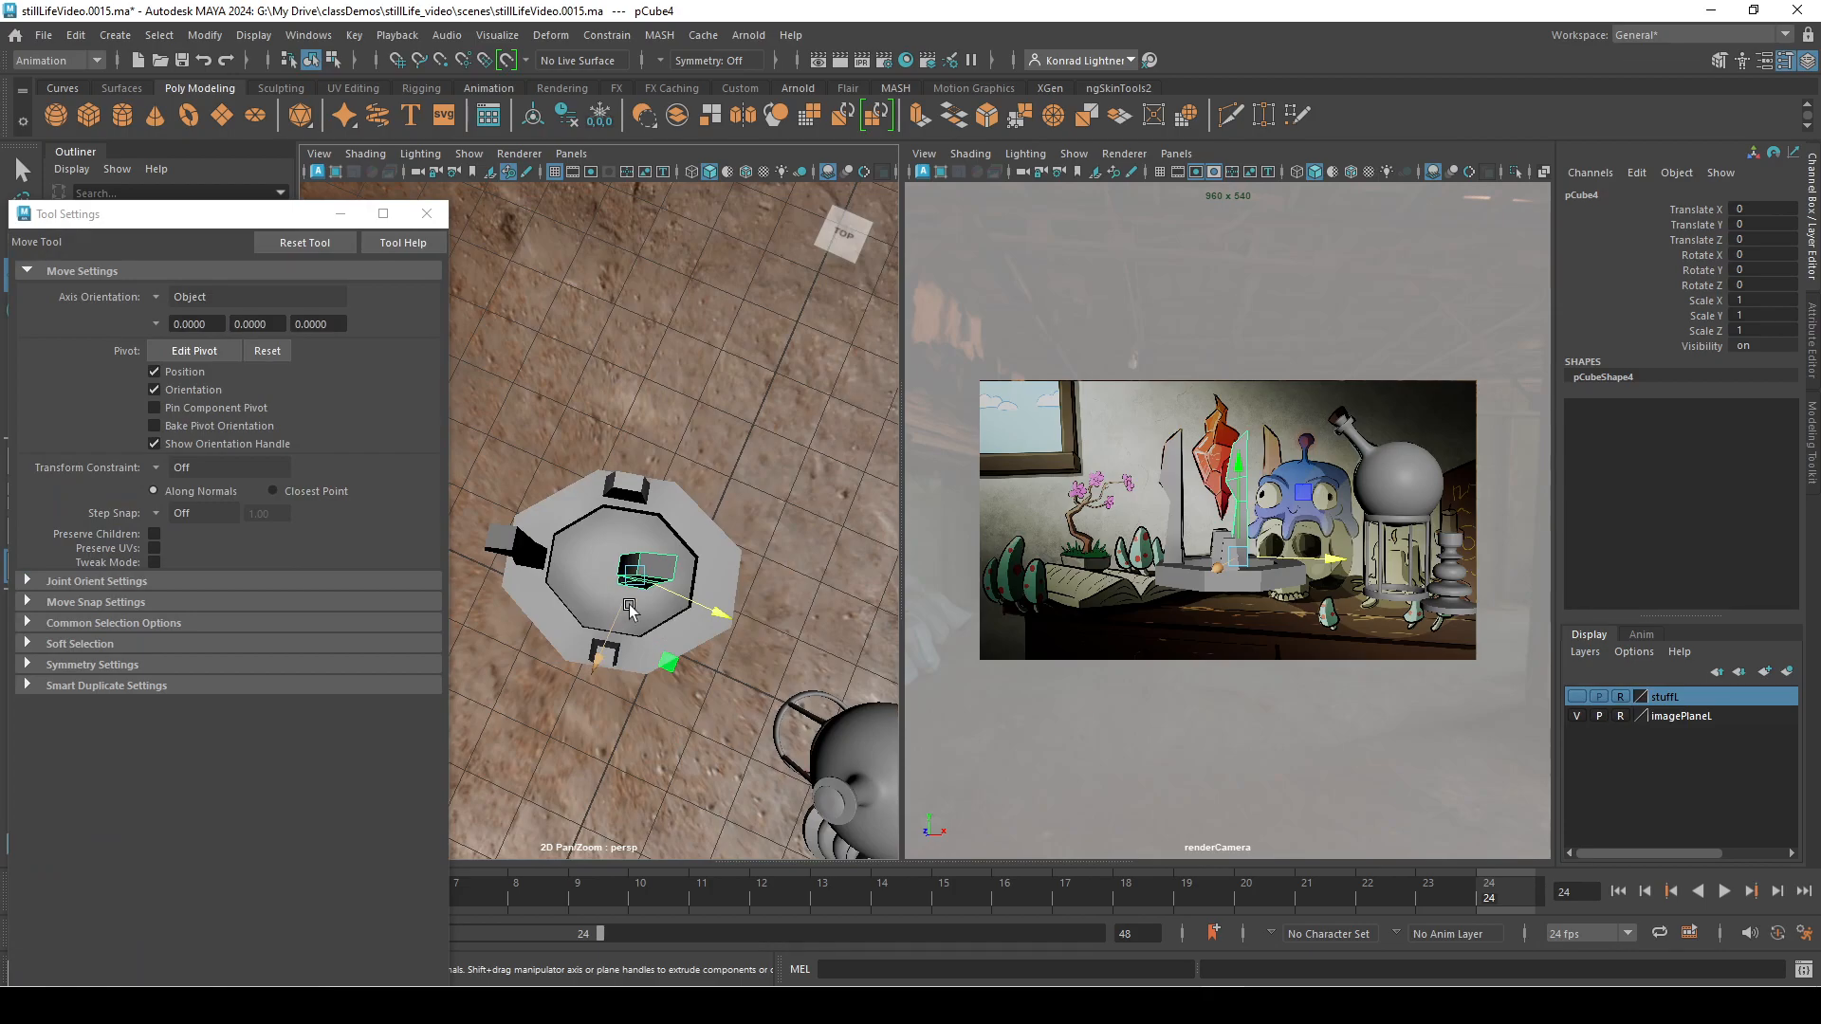
pyautogui.click(717, 620)
pyautogui.click(427, 214)
pyautogui.hotkey('ctrl', 'z')
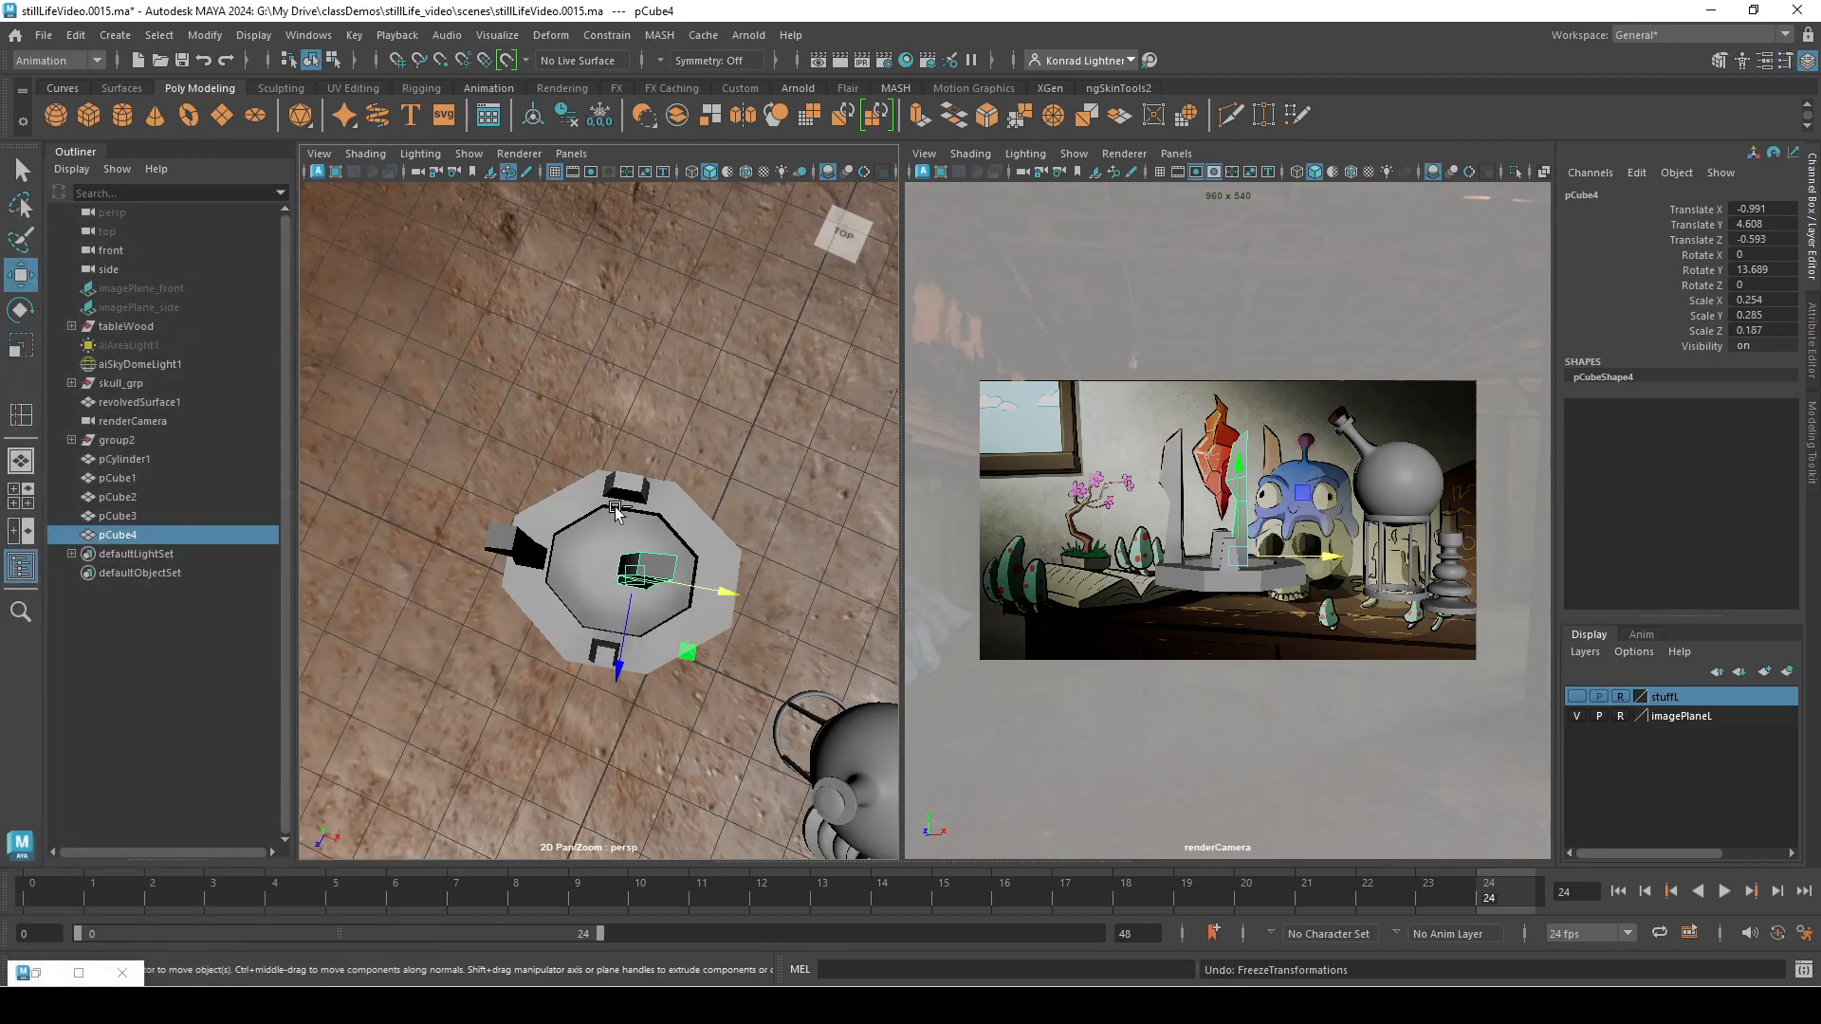
# Step: Mirror the copied spire by setting Scale X to -0.254 and move it onto the base's right rim
pyautogui.click(1732, 288)
pyautogui.press('Delete')
pyautogui.press('Return')
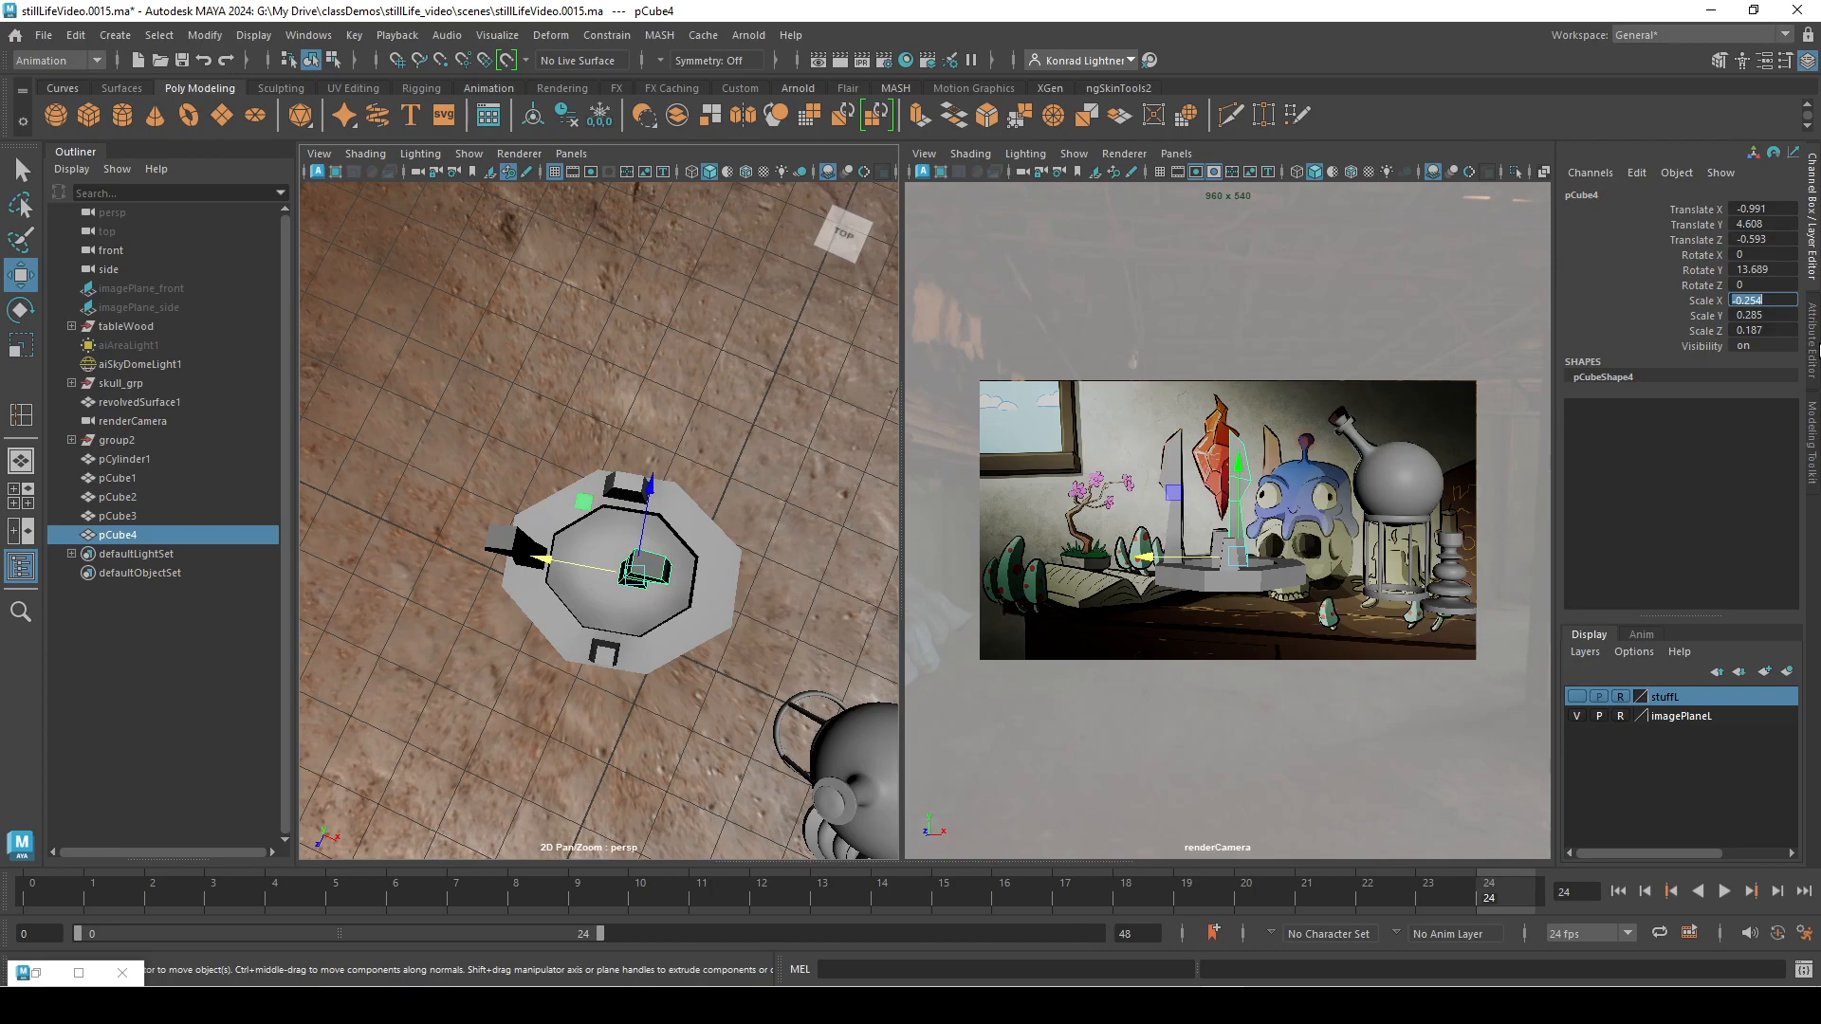
pyautogui.keyDown('alt'); pyautogui.moveTo(766, 632); pyautogui.dragTo(646, 721); pyautogui.keyUp('alt')
pyautogui.moveTo(700, 585); pyautogui.dragTo(693, 584)
pyautogui.keyDown('alt'); pyautogui.moveTo(699, 691); pyautogui.dragTo(723, 518); pyautogui.keyUp('alt')
pyautogui.moveTo(661, 614); pyautogui.dragTo(736, 699)
# Step: Try to shift the base's rim vertices beneath the right spire inward, and undo the move
pyautogui.click(726, 647)
pyautogui.moveTo(728, 550); pyautogui.dragTo(658, 431, button='right')
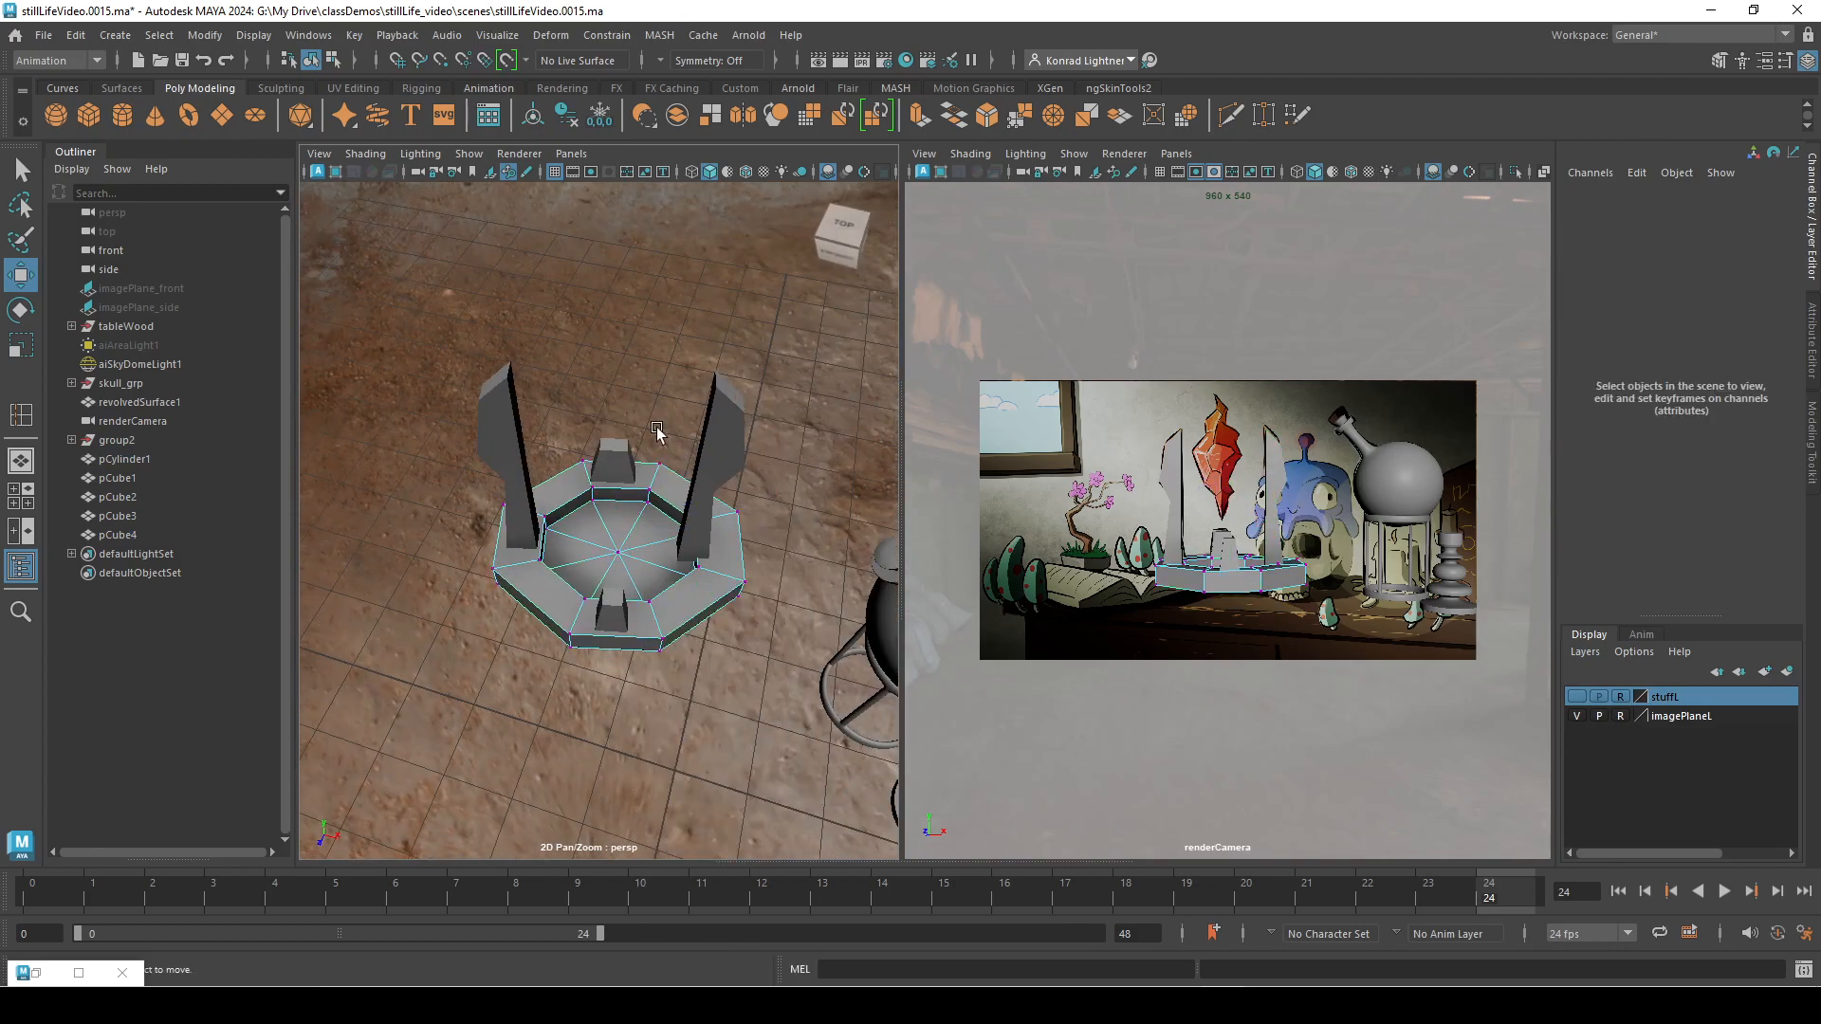
pyautogui.moveTo(689, 517); pyautogui.dragTo(313, 420)
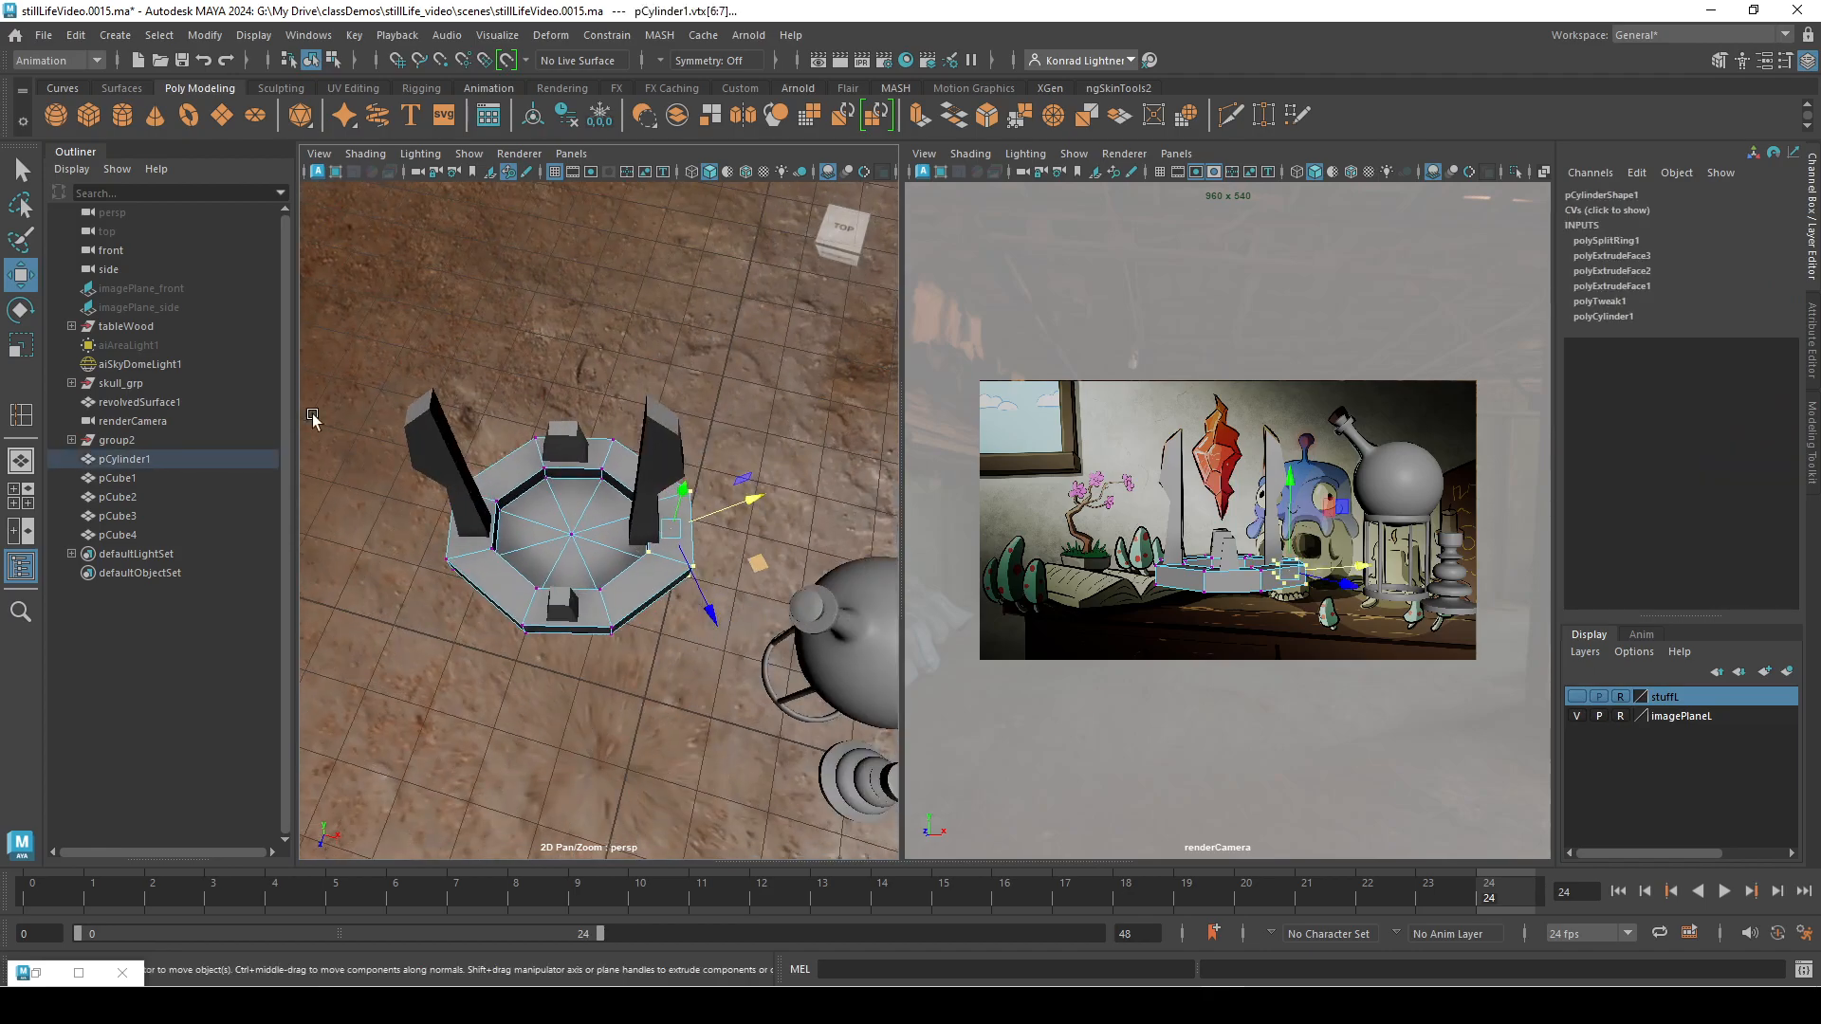
pyautogui.doubleClick(24, 277)
pyautogui.click(427, 215)
pyautogui.keyDown('alt'); pyautogui.moveTo(741, 556); pyautogui.dragTo(741, 600); pyautogui.keyUp('alt')
pyautogui.moveTo(760, 539); pyautogui.dragTo(738, 536)
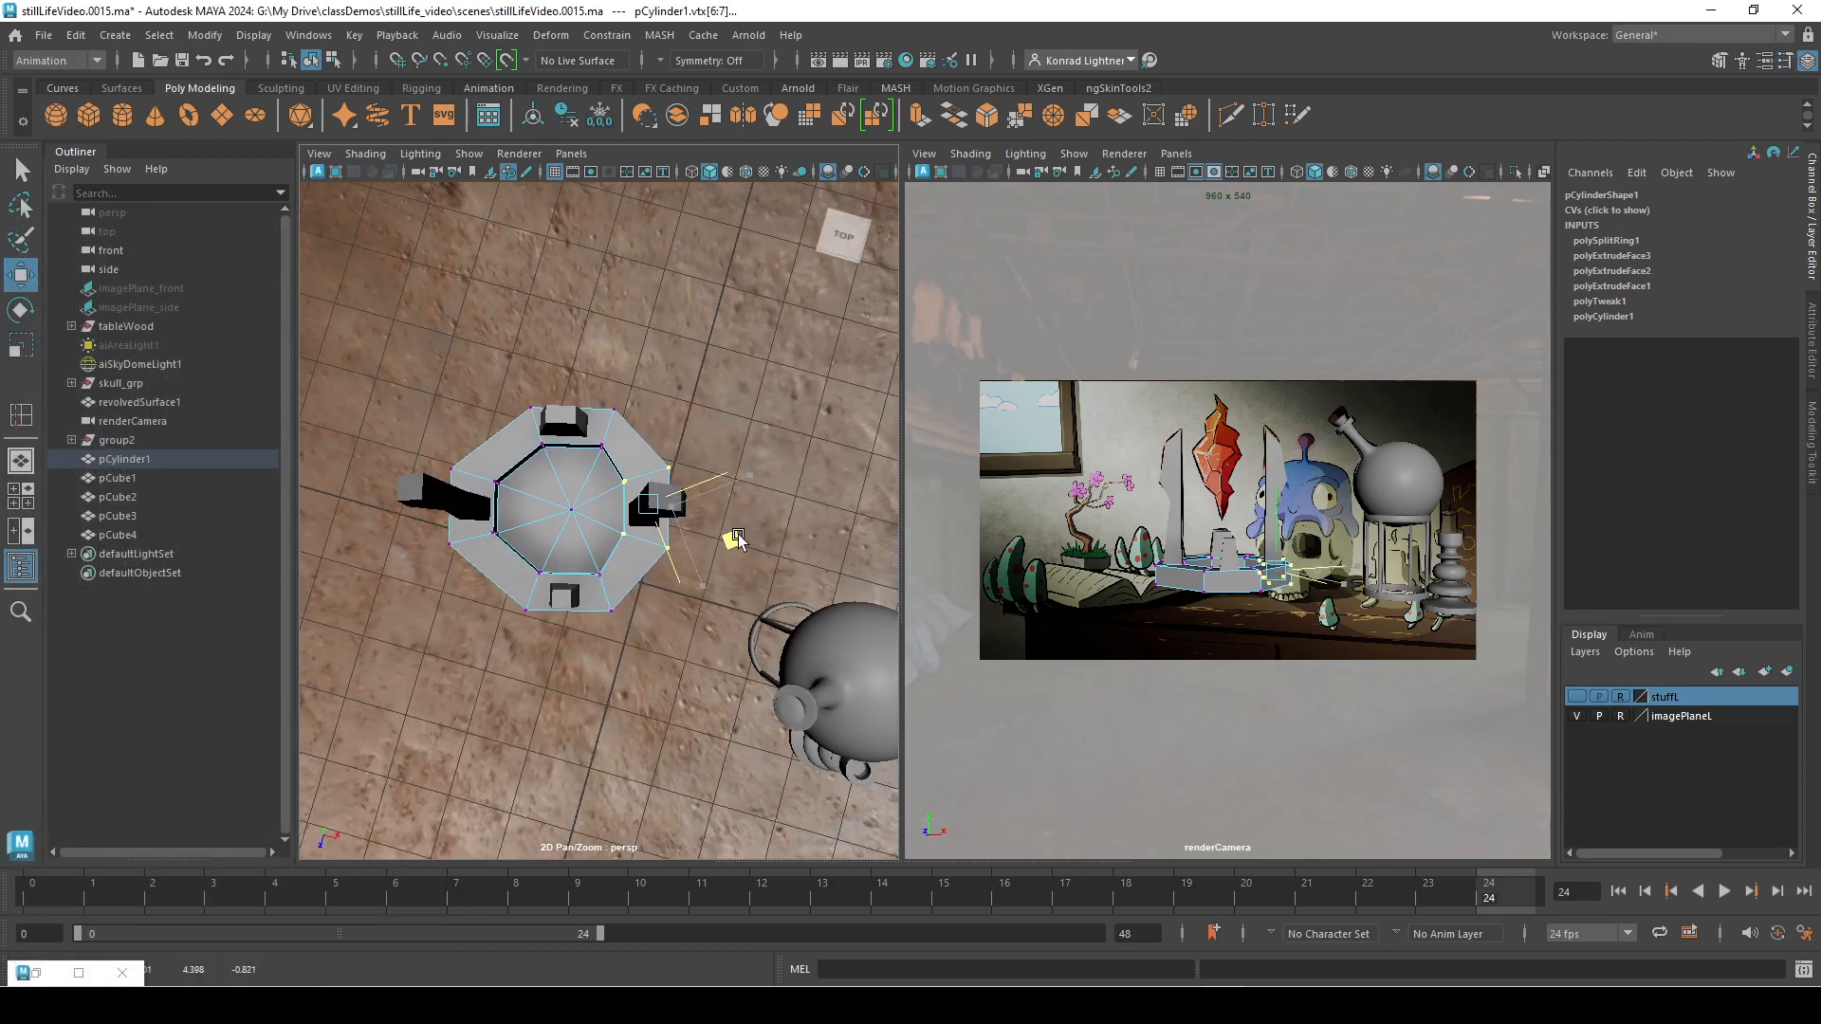
pyautogui.keyDown('alt'); pyautogui.moveTo(459, 473); pyautogui.dragTo(577, 359); pyautogui.keyUp('alt')
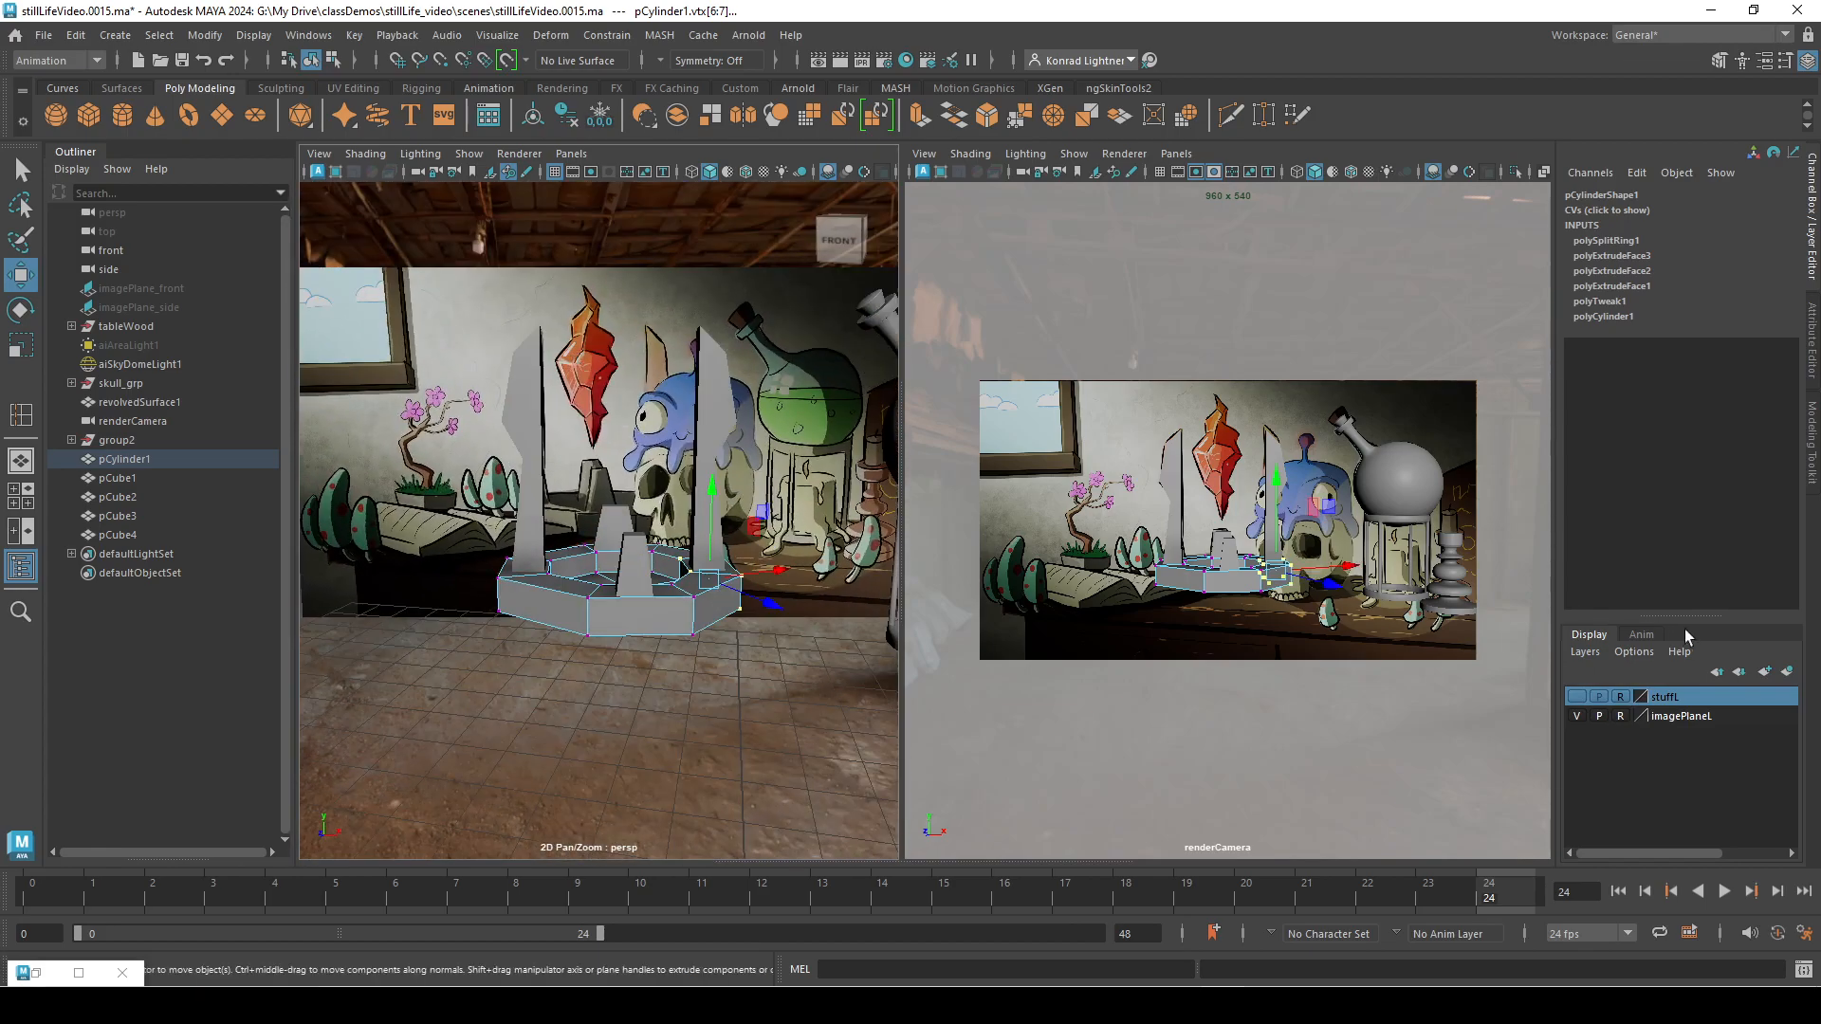
pyautogui.hotkey('ctrl', 'z')
# Step: Reposition the right spire on the base's rim at about X -0.337, Z -0.752
pyautogui.keyDown('alt'); pyautogui.moveTo(669, 531); pyautogui.dragTo(688, 677); pyautogui.keyUp('alt')
pyautogui.moveTo(756, 477); pyautogui.dragTo(752, 399, button='right')
pyautogui.click(730, 493)
pyautogui.moveTo(621, 522); pyautogui.dragTo(643, 526)
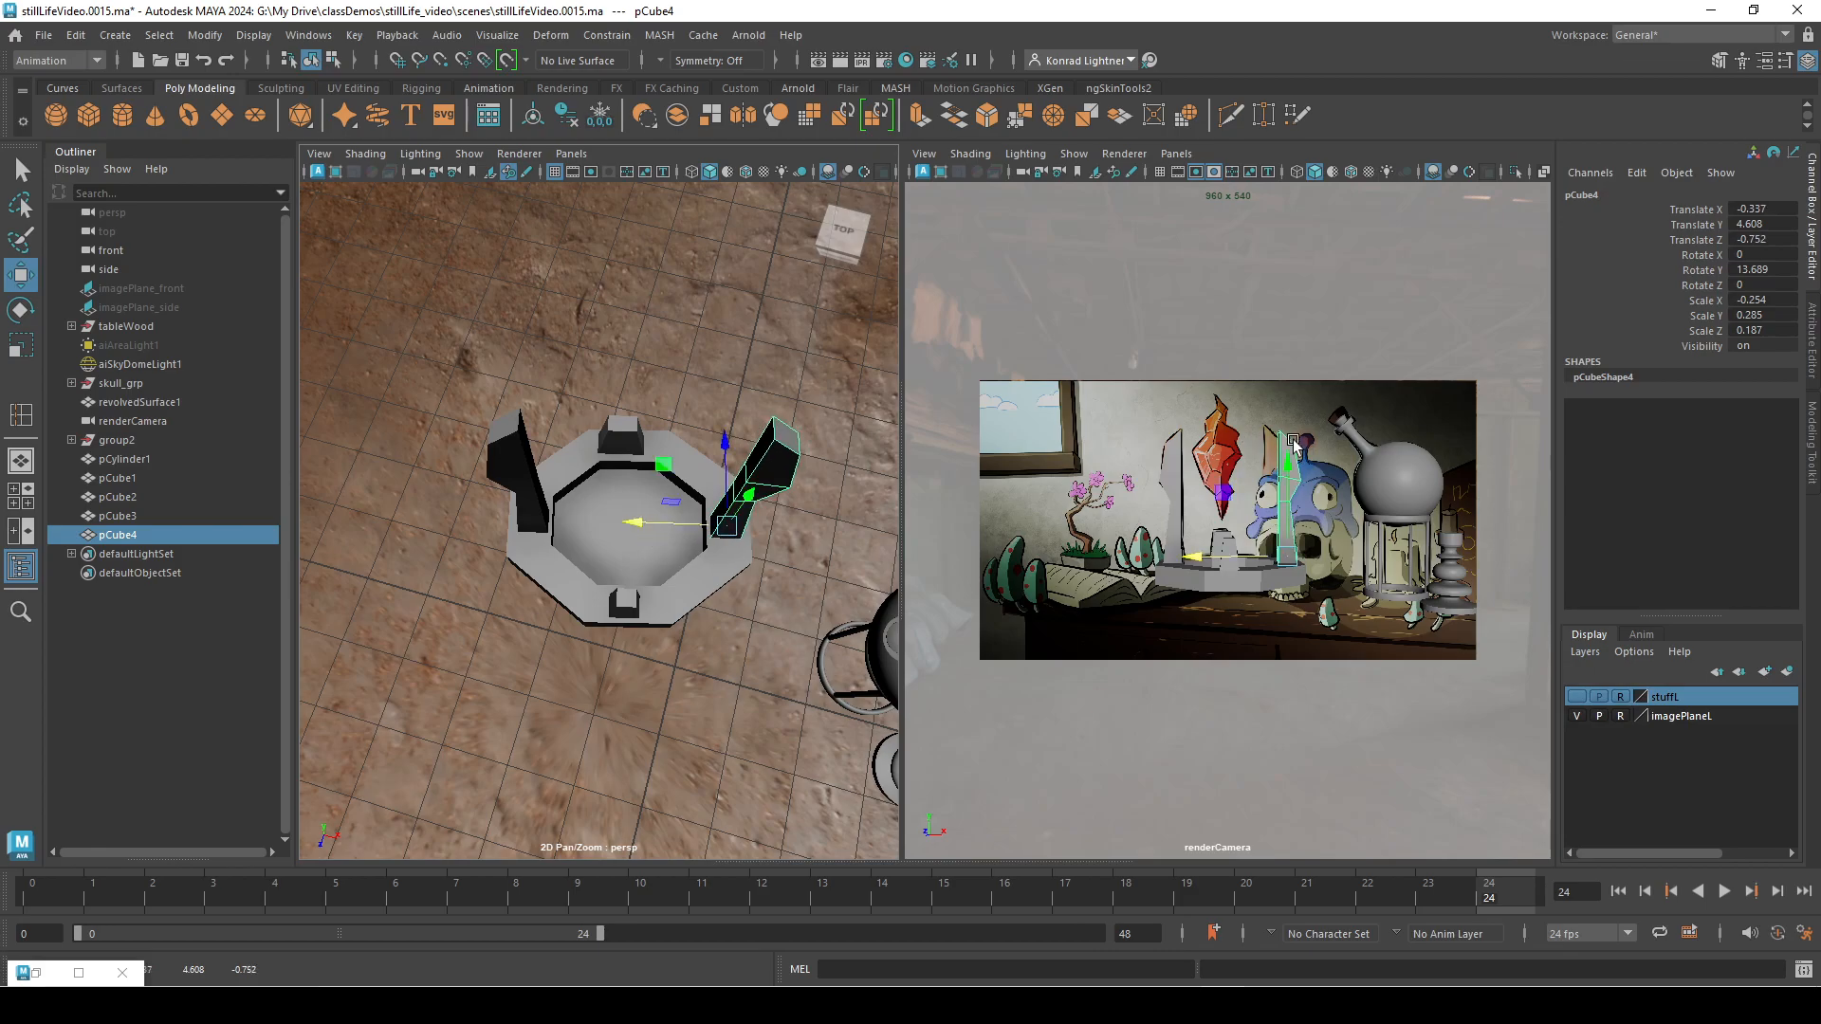
# Step: Nudge the short back pillar to about X -1.295, Z -1.256
pyautogui.keyDown('alt'); pyautogui.moveTo(455, 645); pyautogui.dragTo(460, 593); pyautogui.keyUp('alt')
pyautogui.moveTo(496, 450); pyautogui.dragTo(569, 414, button='right')
pyautogui.keyDown('alt'); pyautogui.moveTo(643, 696); pyautogui.dragTo(476, 657); pyautogui.keyUp('alt')
pyautogui.click(540, 622)
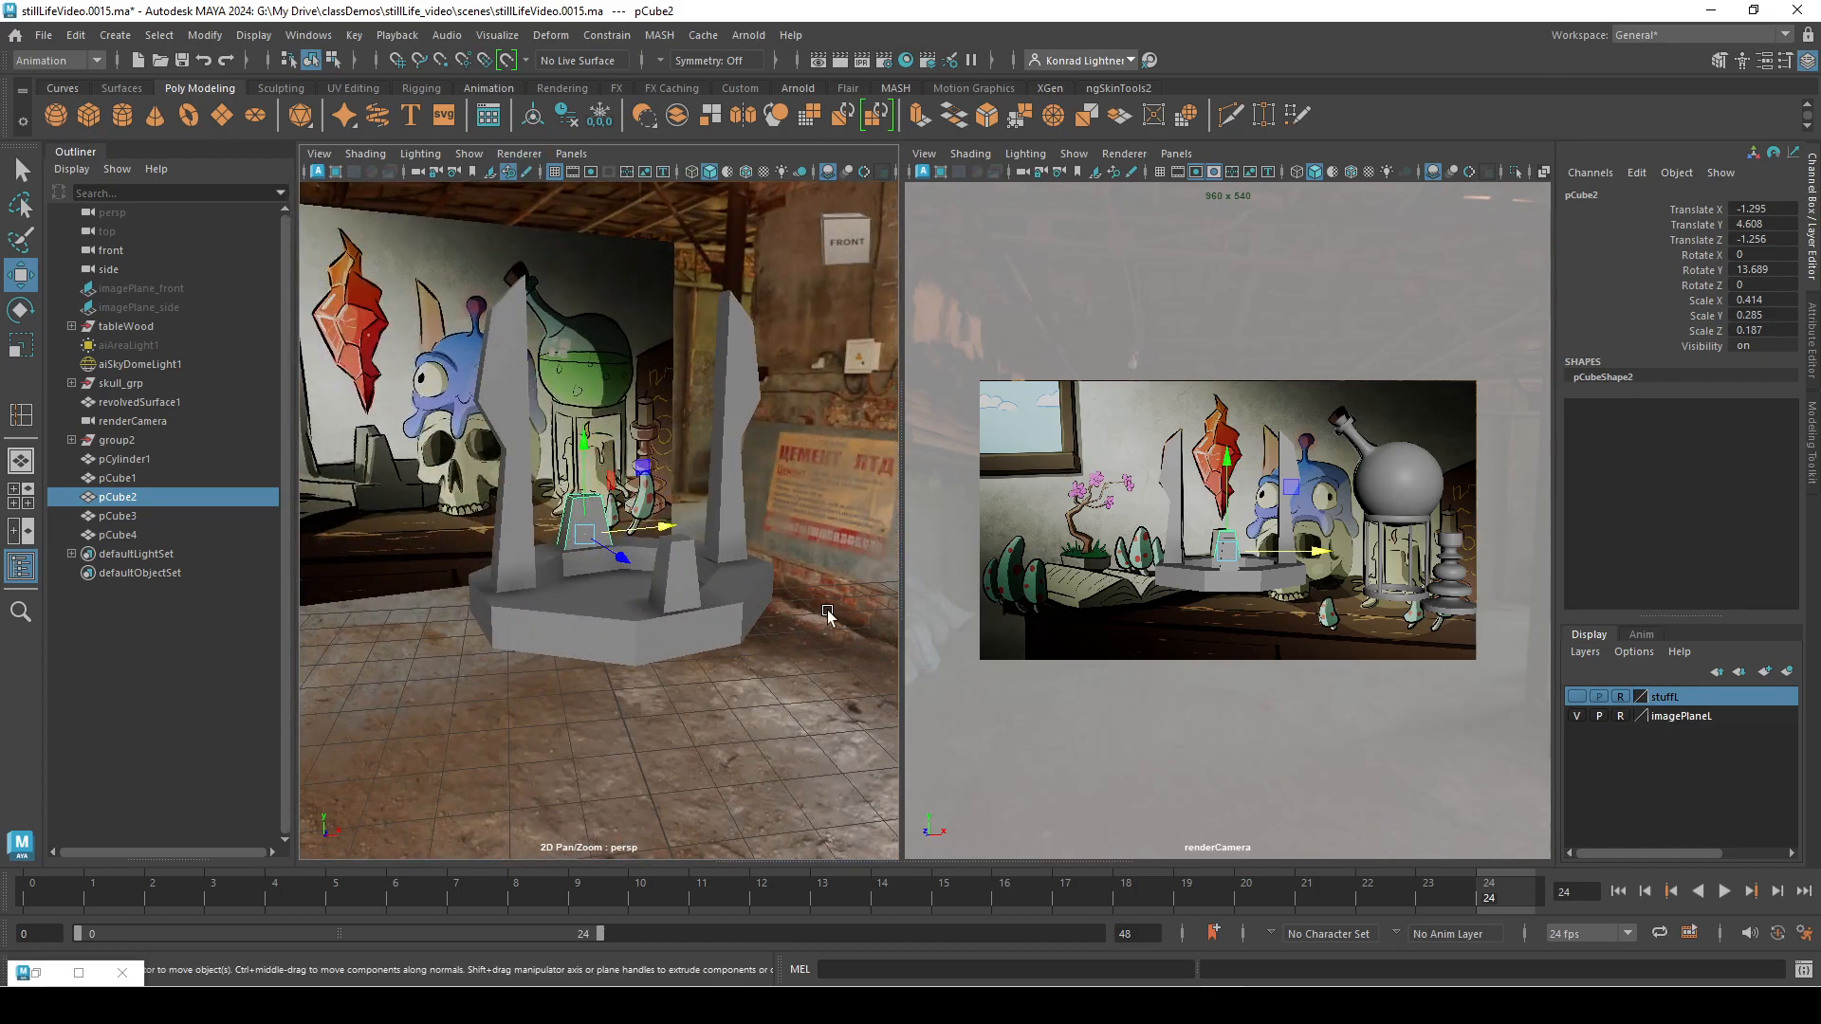
# Step: Scale the base's bottom outer edge loop outward to widen its foot and return to object selection
pyautogui.moveTo(660, 661); pyautogui.dragTo(664, 532, button='right')
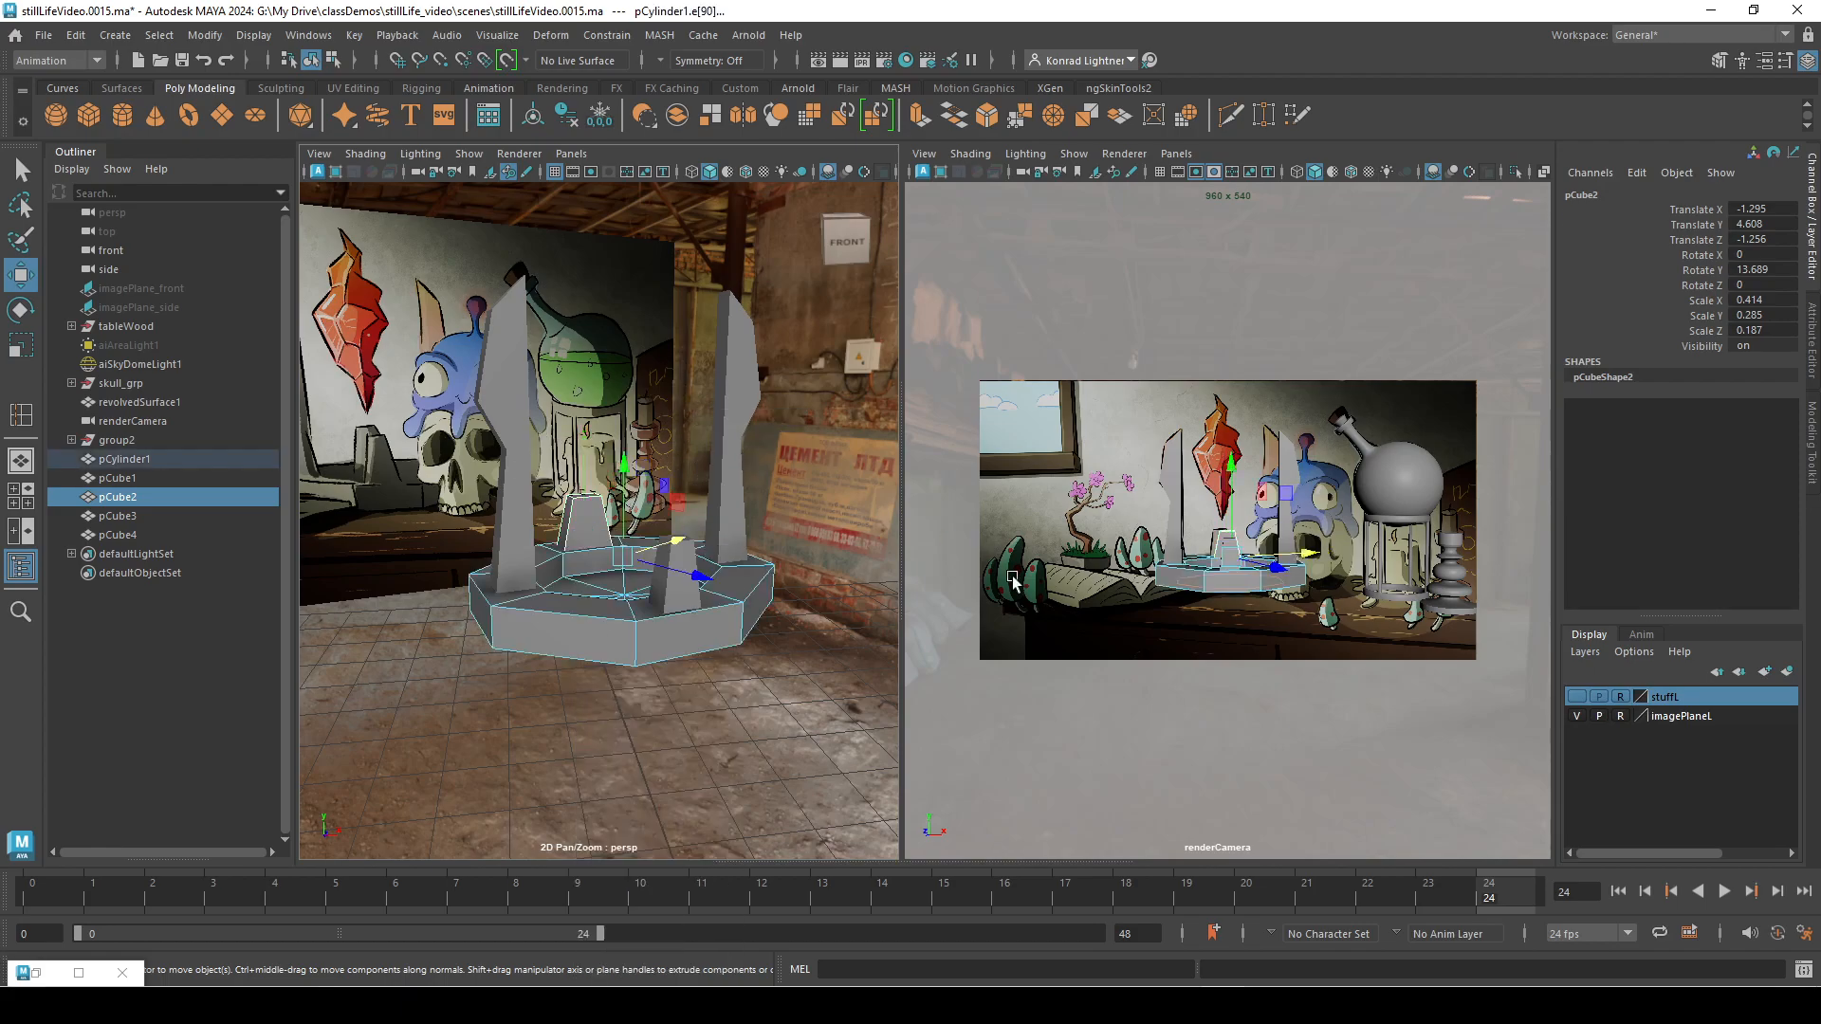
pyautogui.doubleClick(671, 653)
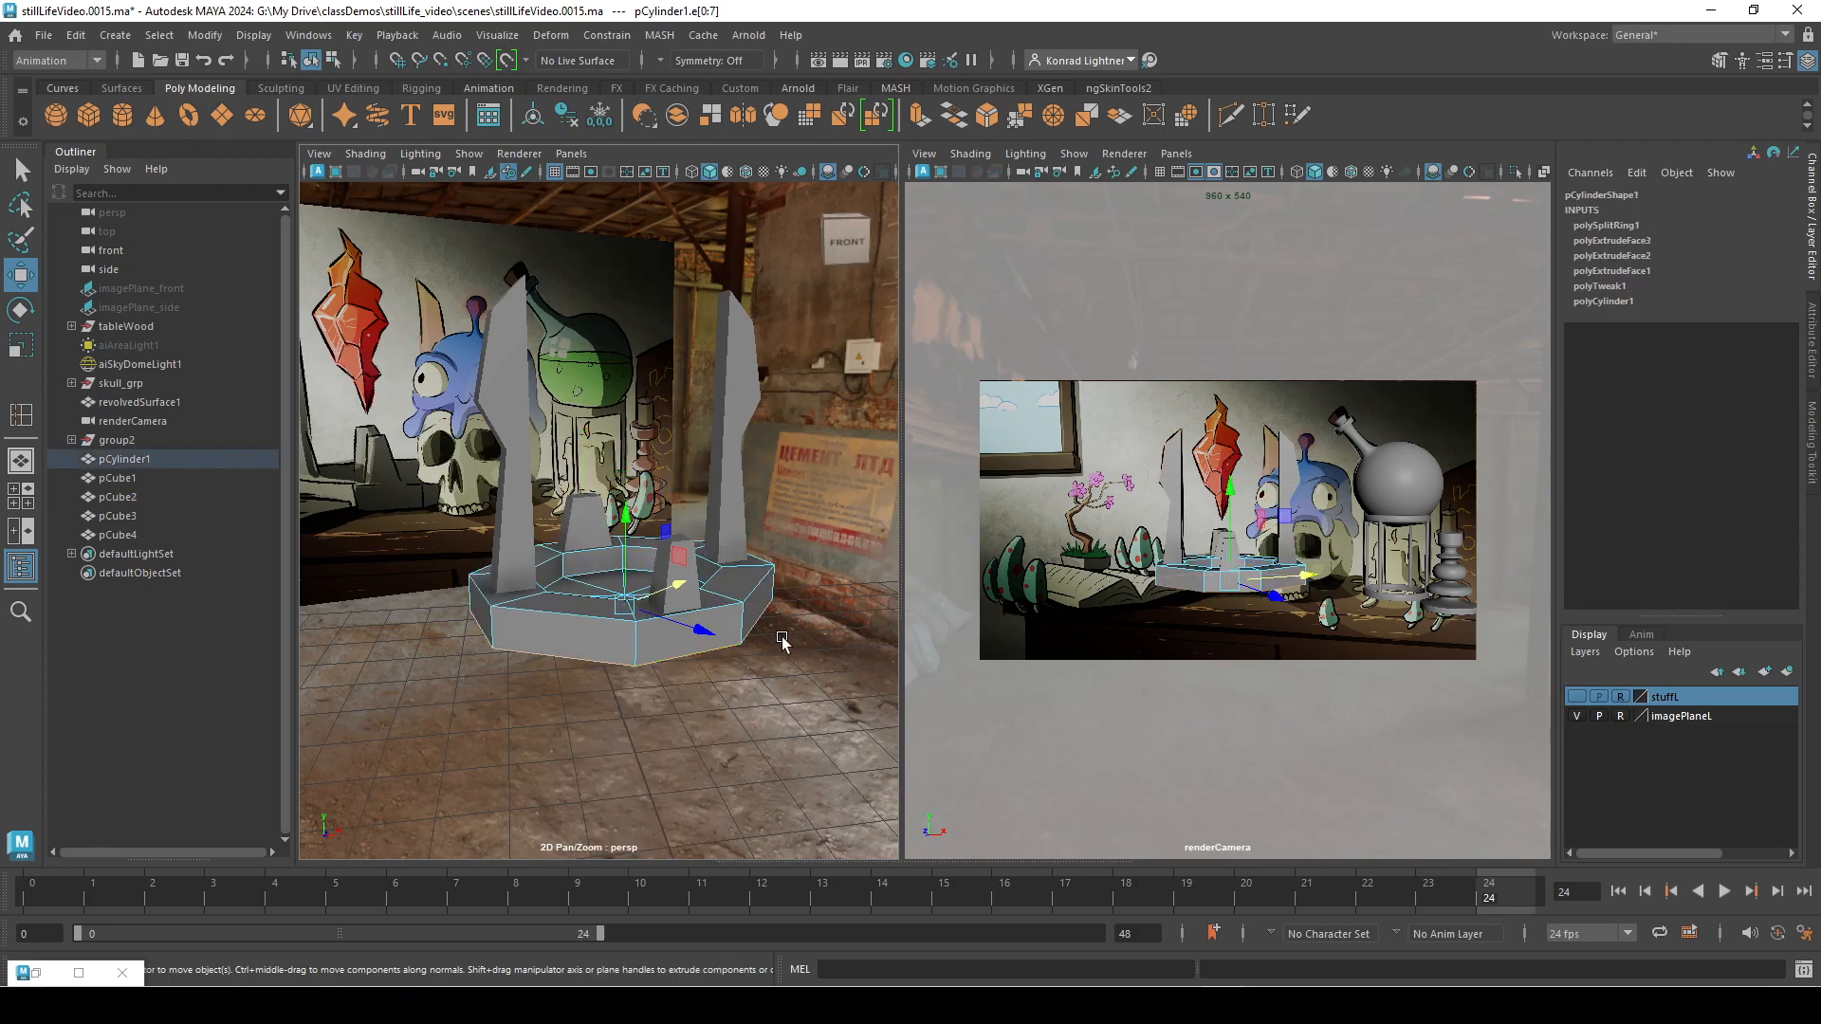
pyautogui.press('r')
pyautogui.moveTo(615, 603); pyautogui.dragTo(669, 589)
pyautogui.moveTo(754, 444); pyautogui.dragTo(869, 424, button='right')
pyautogui.keyDown('alt'); pyautogui.moveTo(869, 424); pyautogui.dragTo(804, 607); pyautogui.keyUp('alt')
# Step: Select the base together with both spires and both short pillars, and show renderCamera full size
pyautogui.click(571, 153)
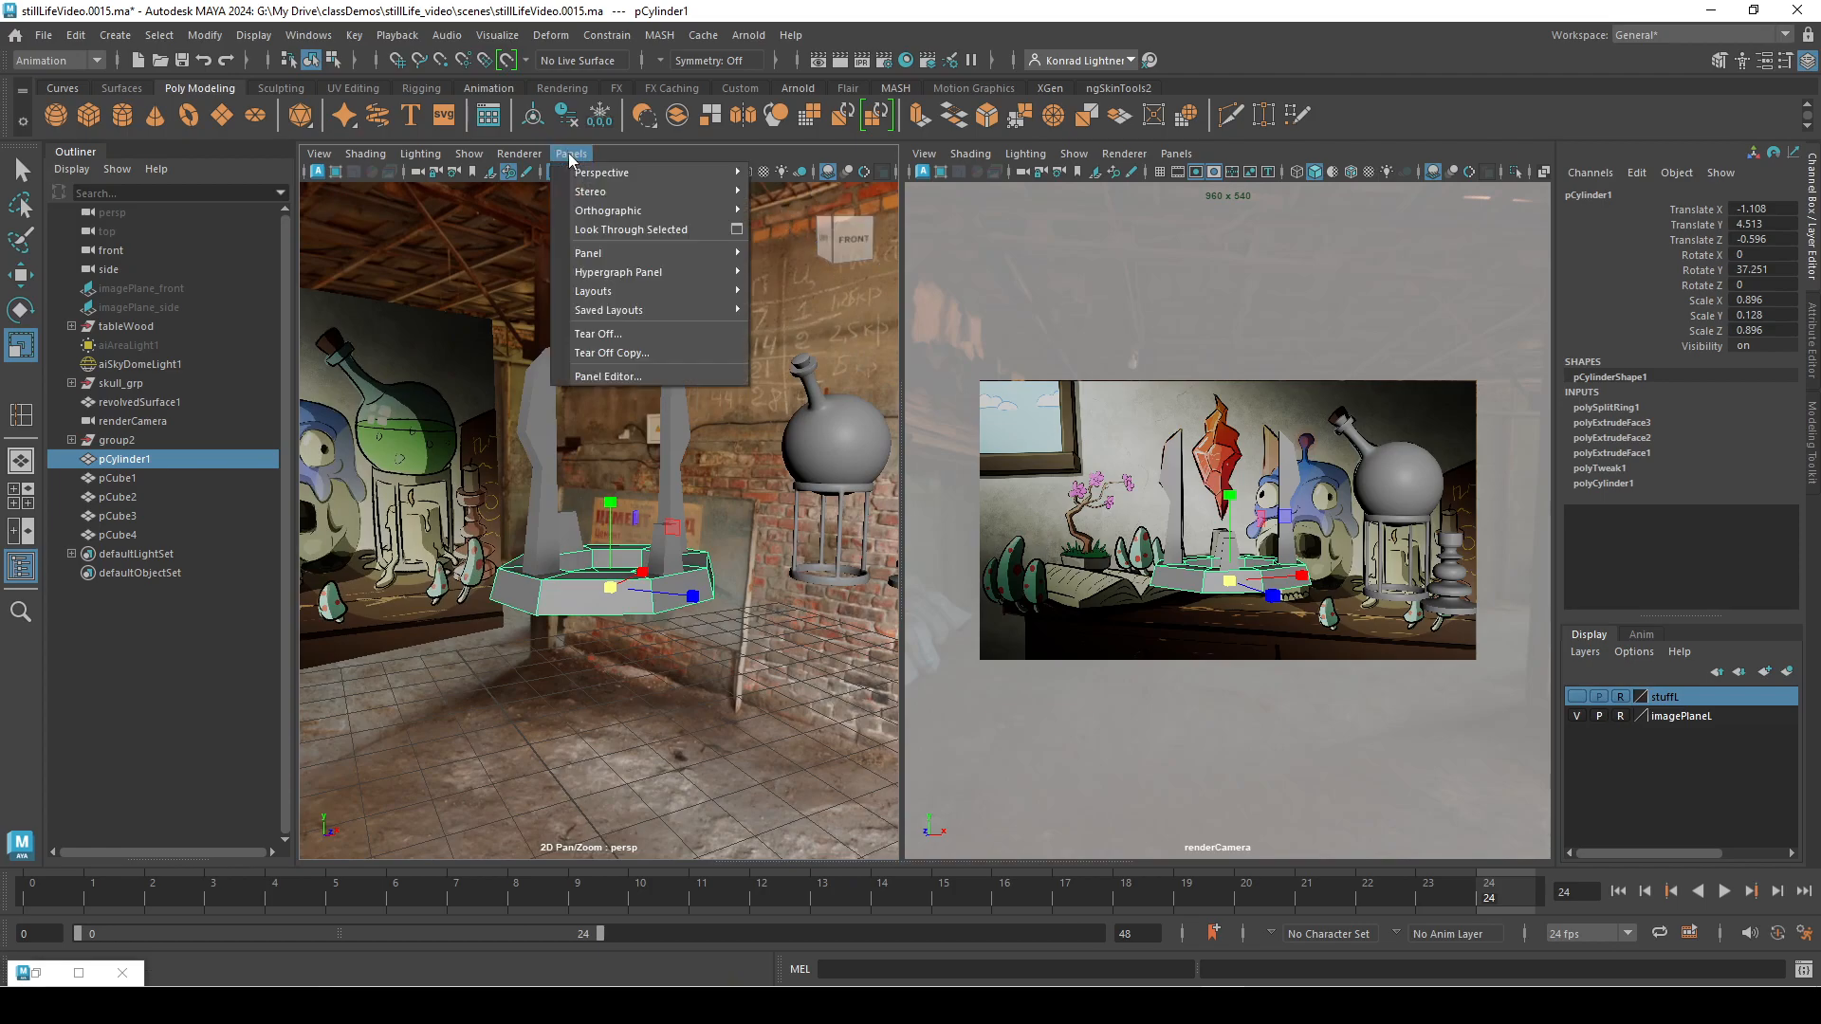
pyautogui.moveTo(621, 169)
pyautogui.click(786, 174)
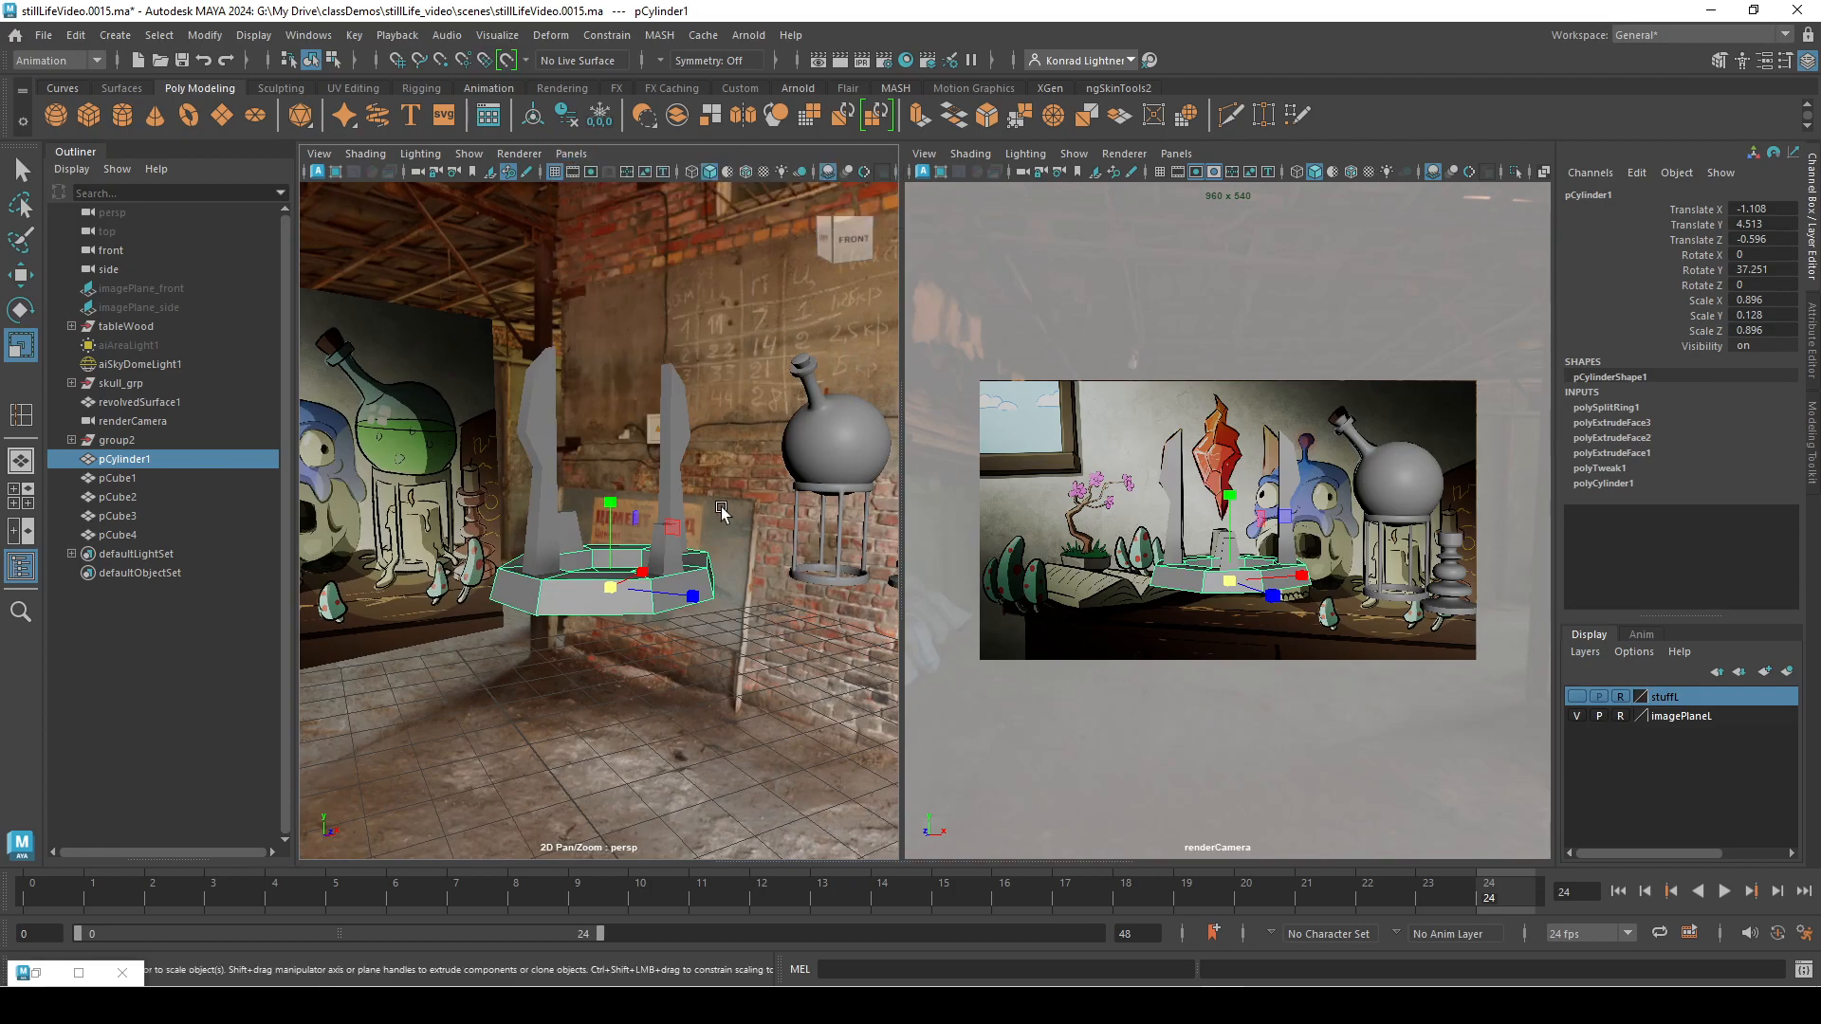
pyautogui.press('f')
pyautogui.keyDown('alt'); pyautogui.moveTo(786, 500); pyautogui.dragTo(759, 588); pyautogui.keyUp('alt')
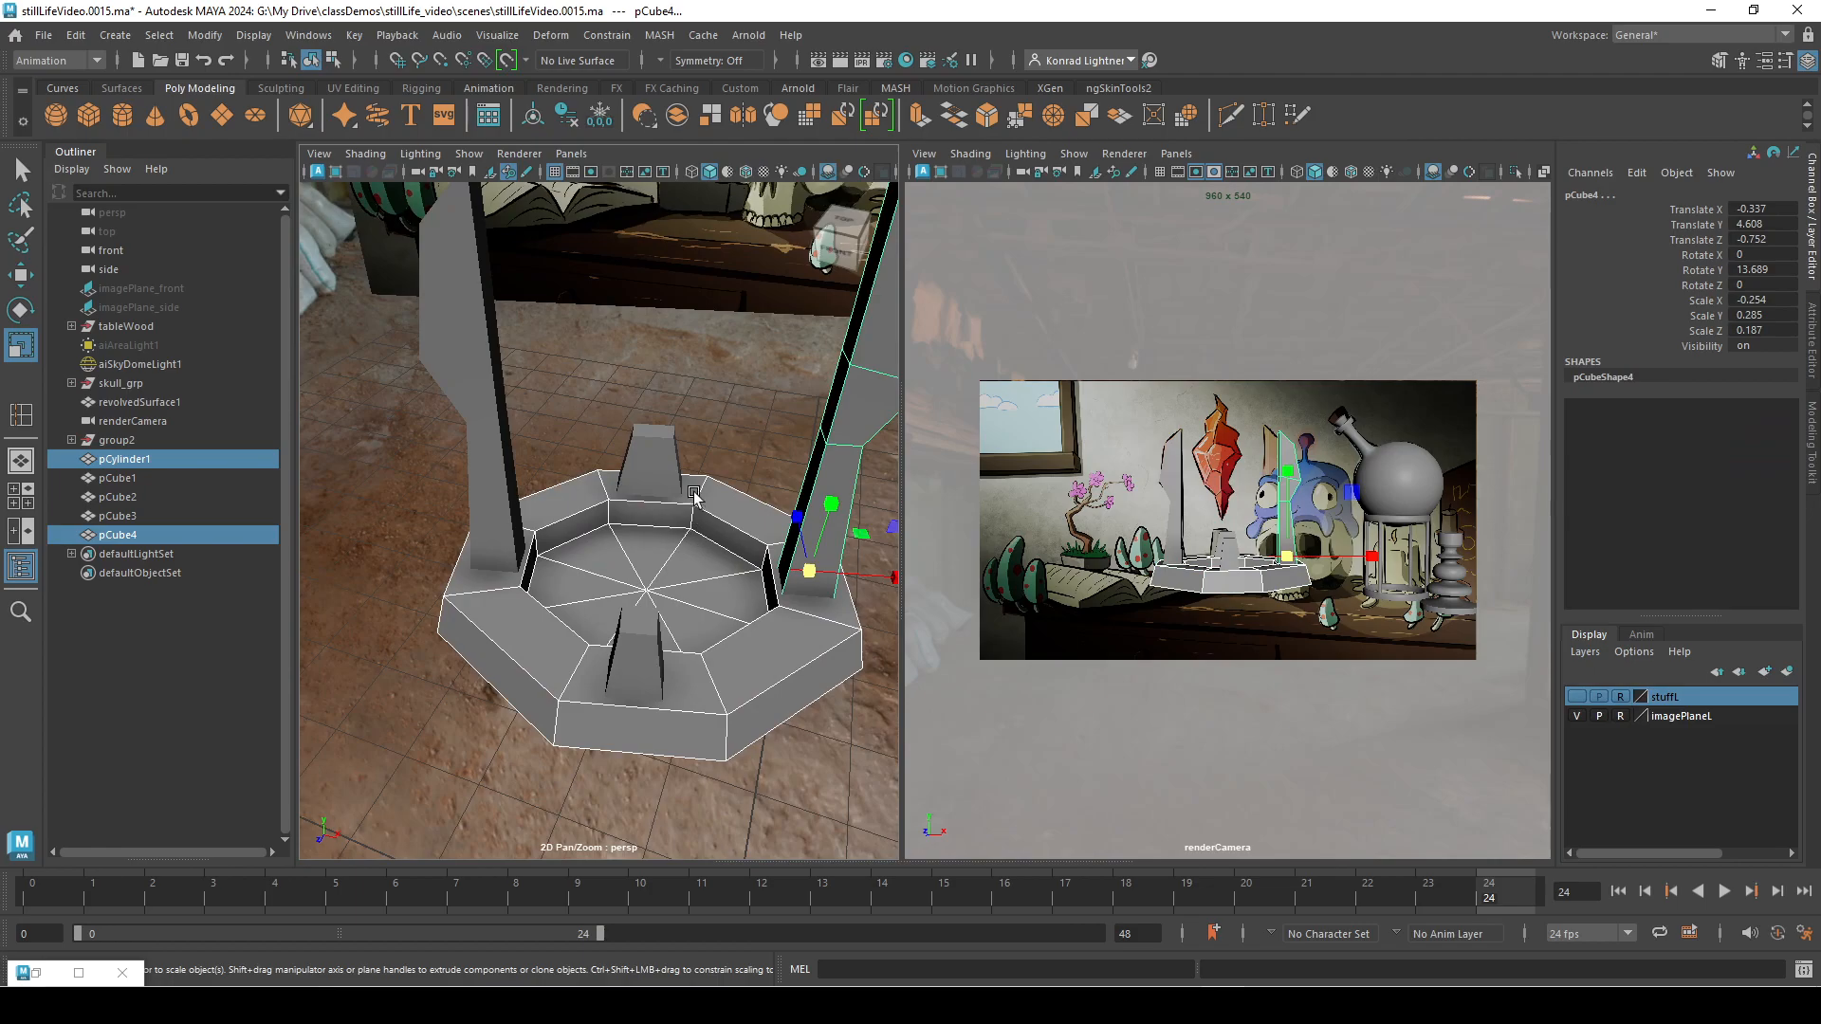
pyautogui.keyDown('shift'); pyautogui.click(652, 465); pyautogui.keyUp('shift')
pyautogui.keyDown('shift'); pyautogui.click(643, 656); pyautogui.keyUp('shift')
pyautogui.keyDown('shift'); pyautogui.click(494, 465); pyautogui.keyUp('shift')
pyautogui.keyDown('alt'); pyautogui.moveTo(711, 580); pyautogui.dragTo(628, 590, button='right'); pyautogui.keyUp('alt')
pyautogui.keyDown('alt'); pyautogui.moveTo(628, 590); pyautogui.dragTo(664, 572); pyautogui.keyUp('alt')
pyautogui.press('space')
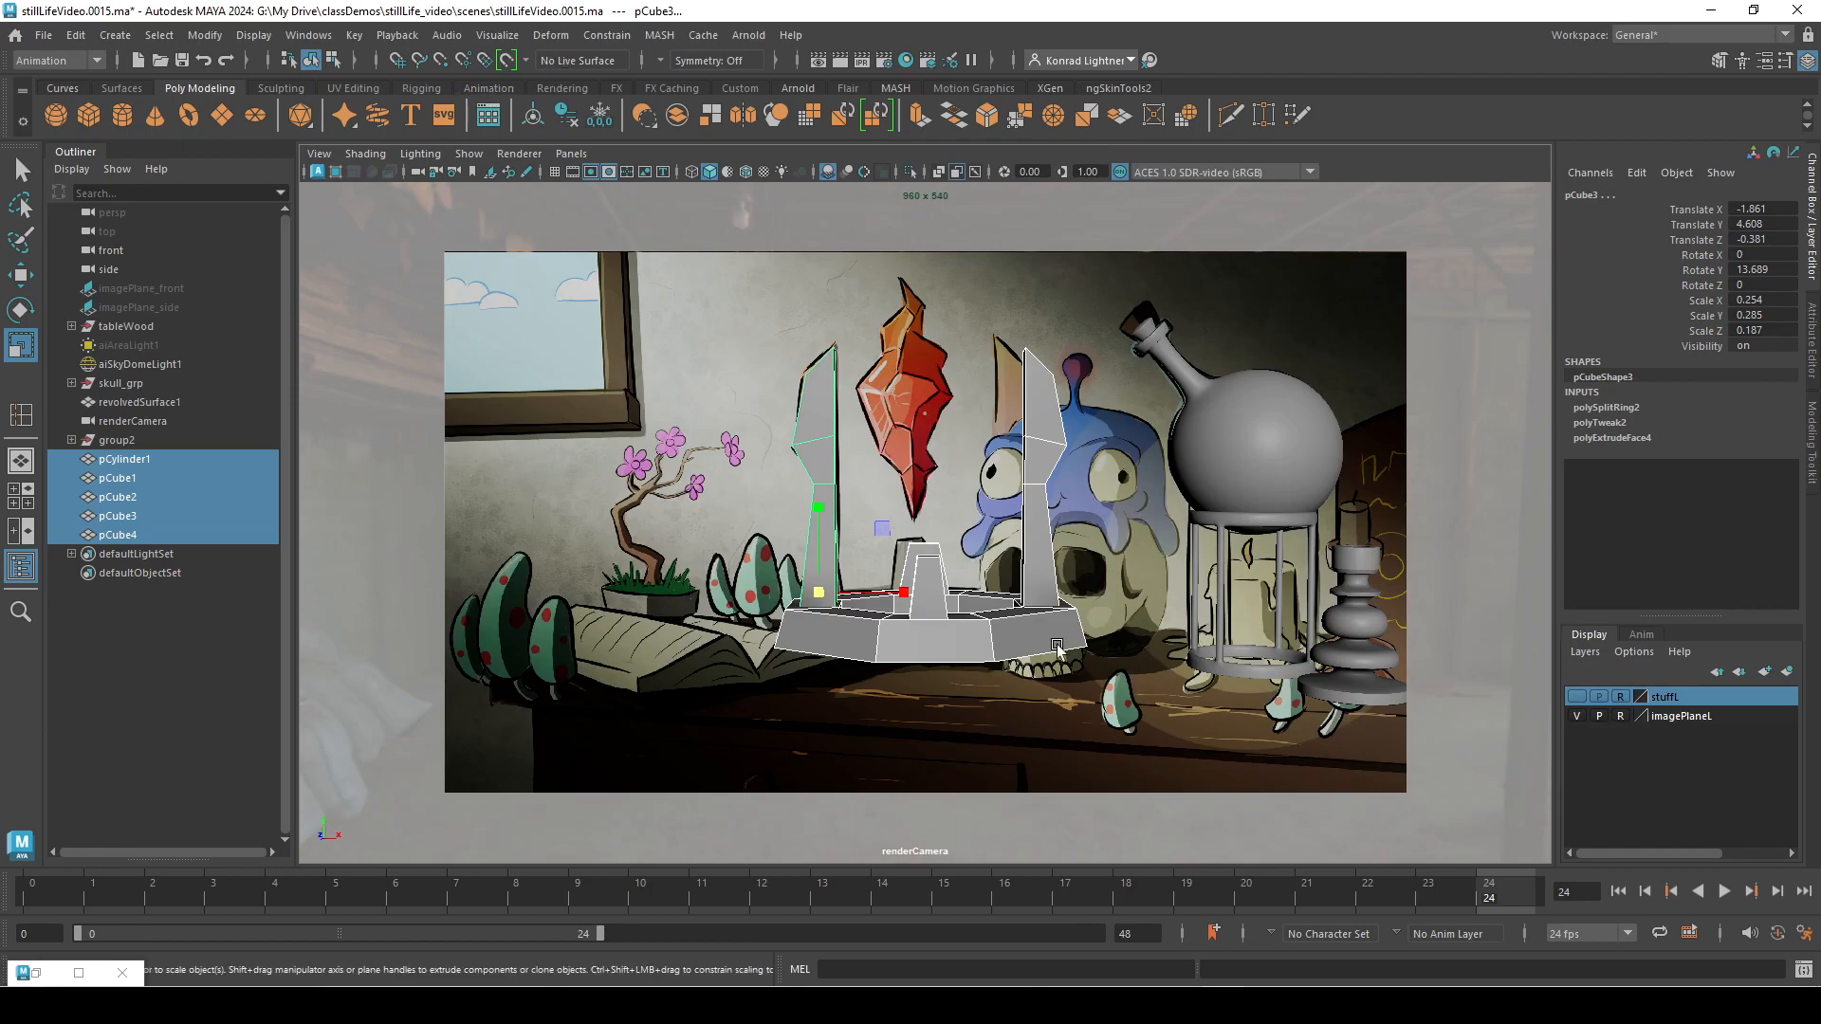
# Step: Switch the selected pieces to edge selection and select every edge of the base, pillars and spires
pyautogui.keyDown('shift'); pyautogui.moveTo(810, 408); pyautogui.dragTo(815, 372, button='right'); pyautogui.keyUp('shift')
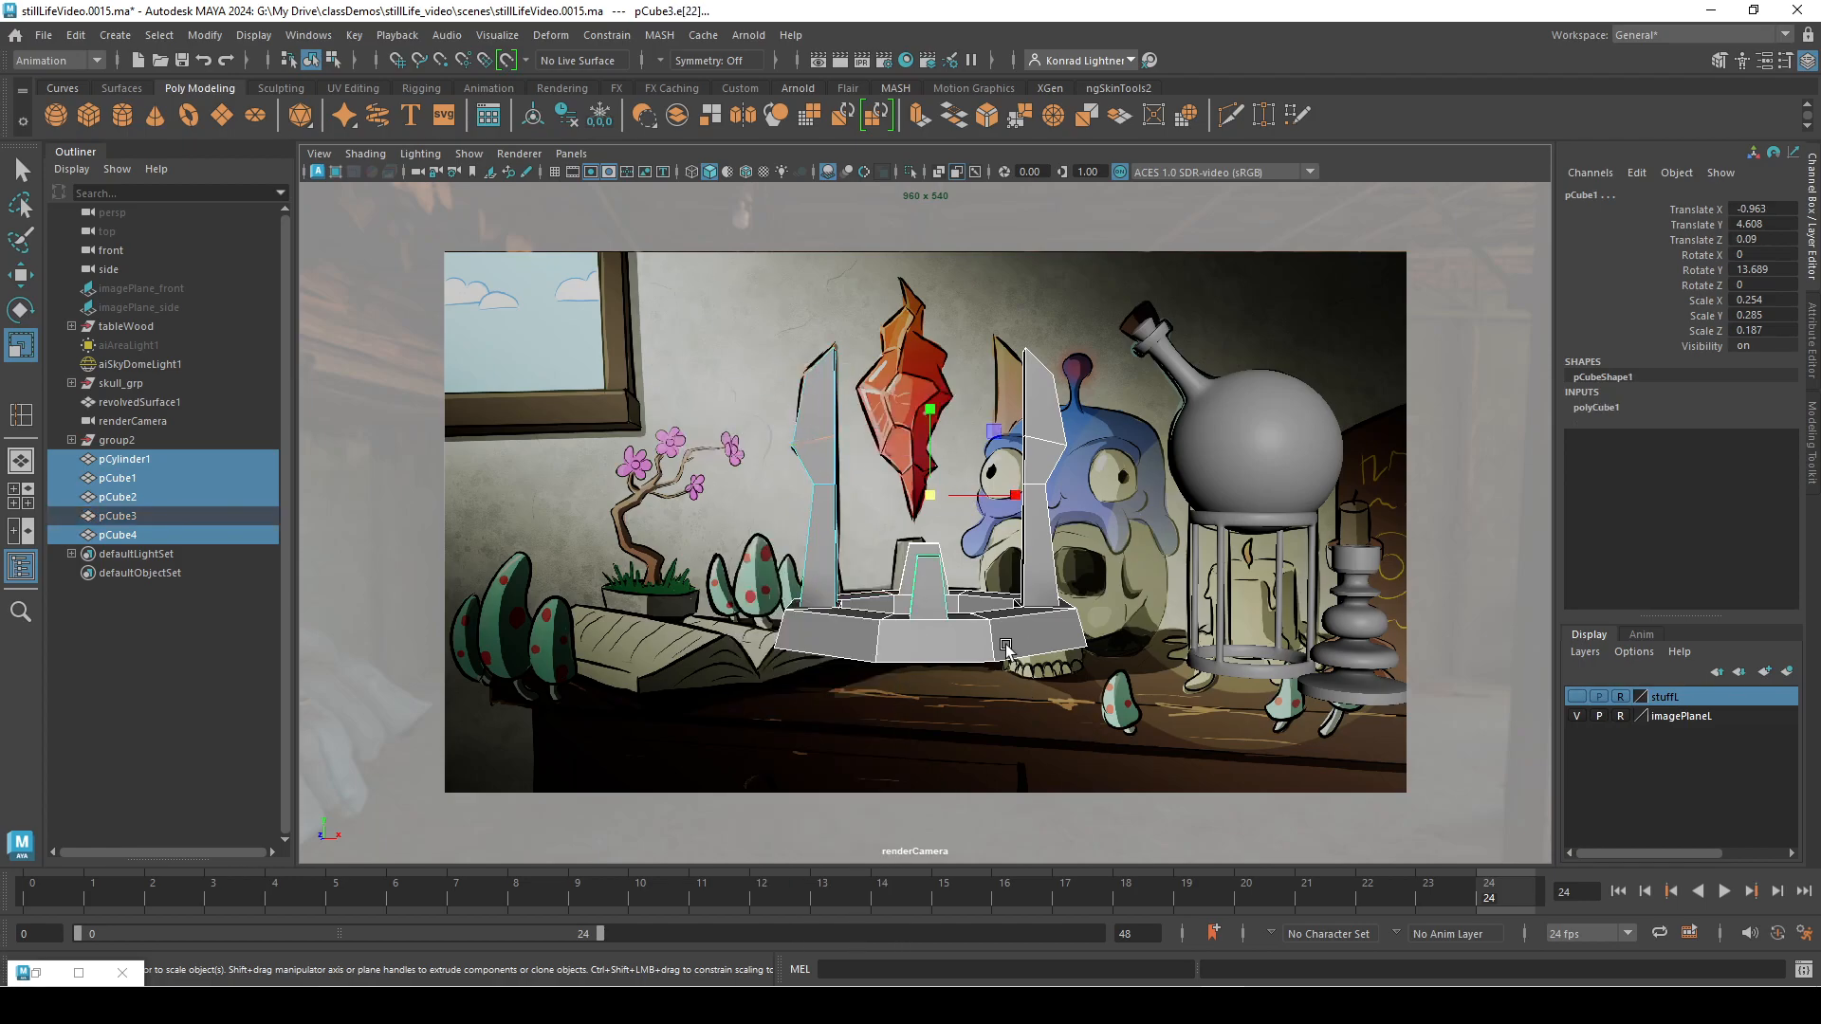
pyautogui.click(1008, 725)
pyautogui.press('F11')
pyautogui.moveTo(677, 253); pyautogui.dragTo(1254, 776)
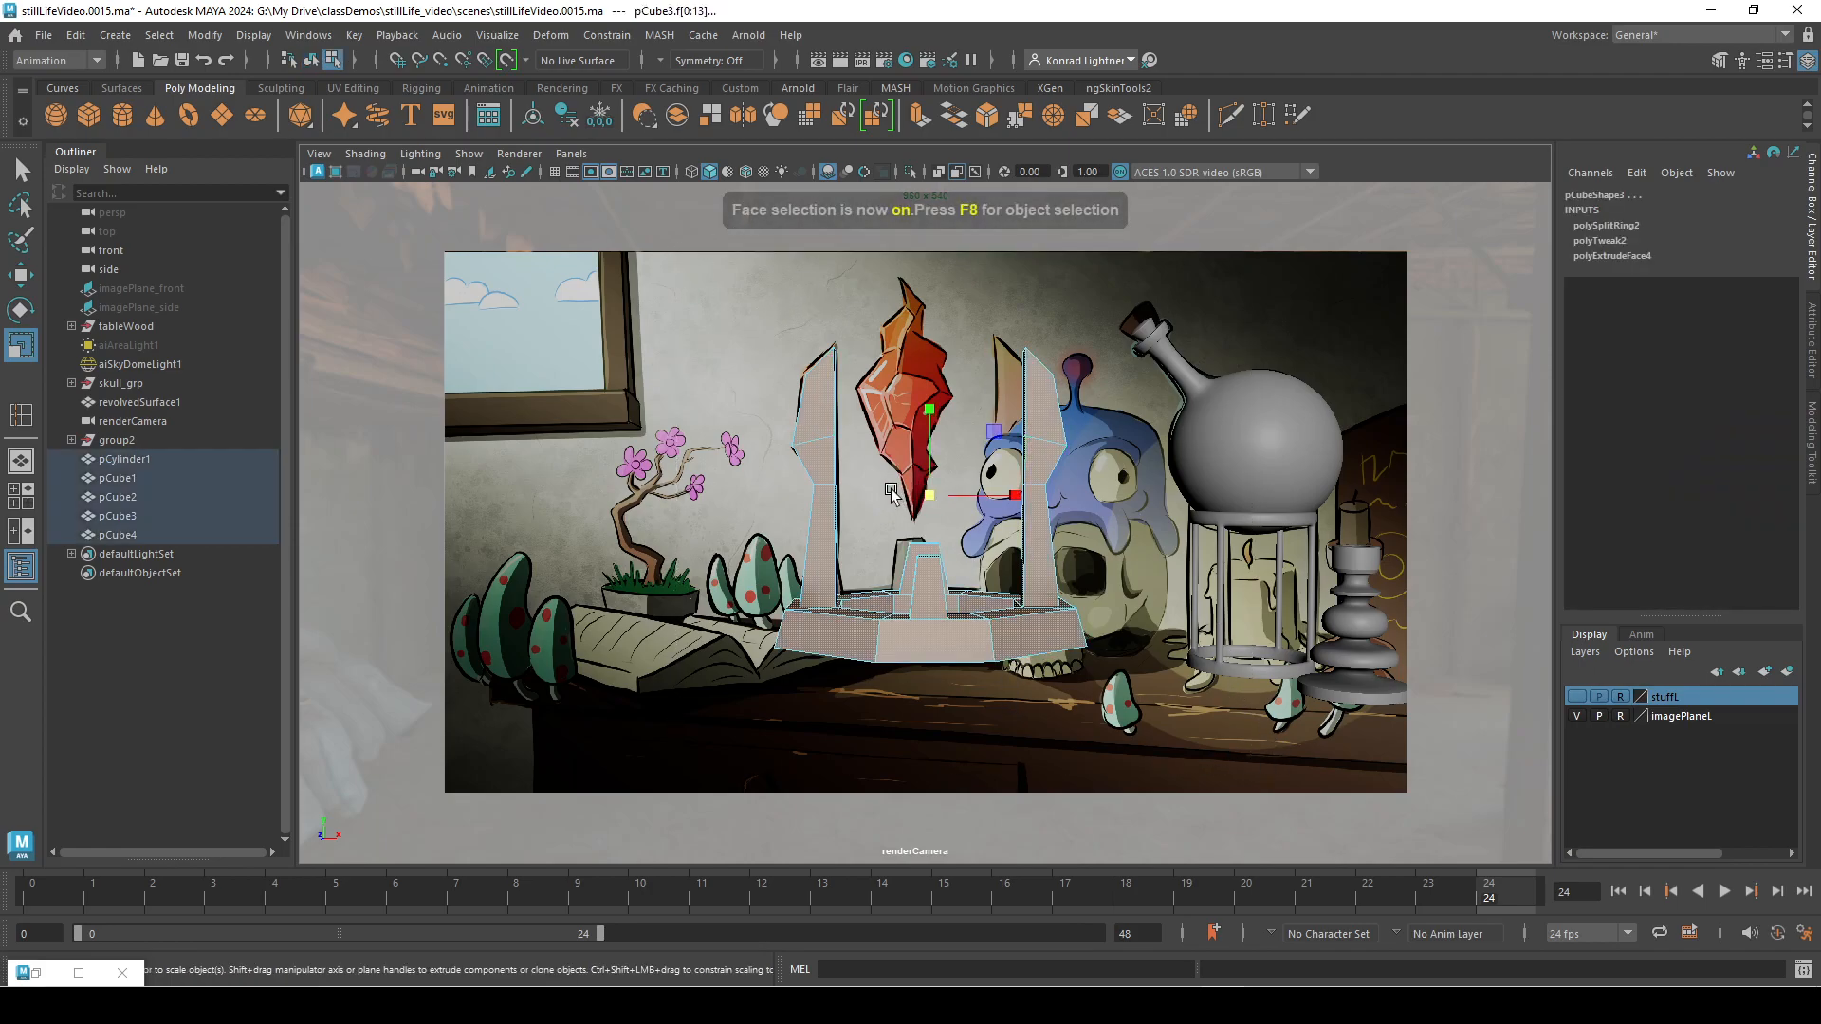
pyautogui.press('F10')
pyautogui.click(880, 446)
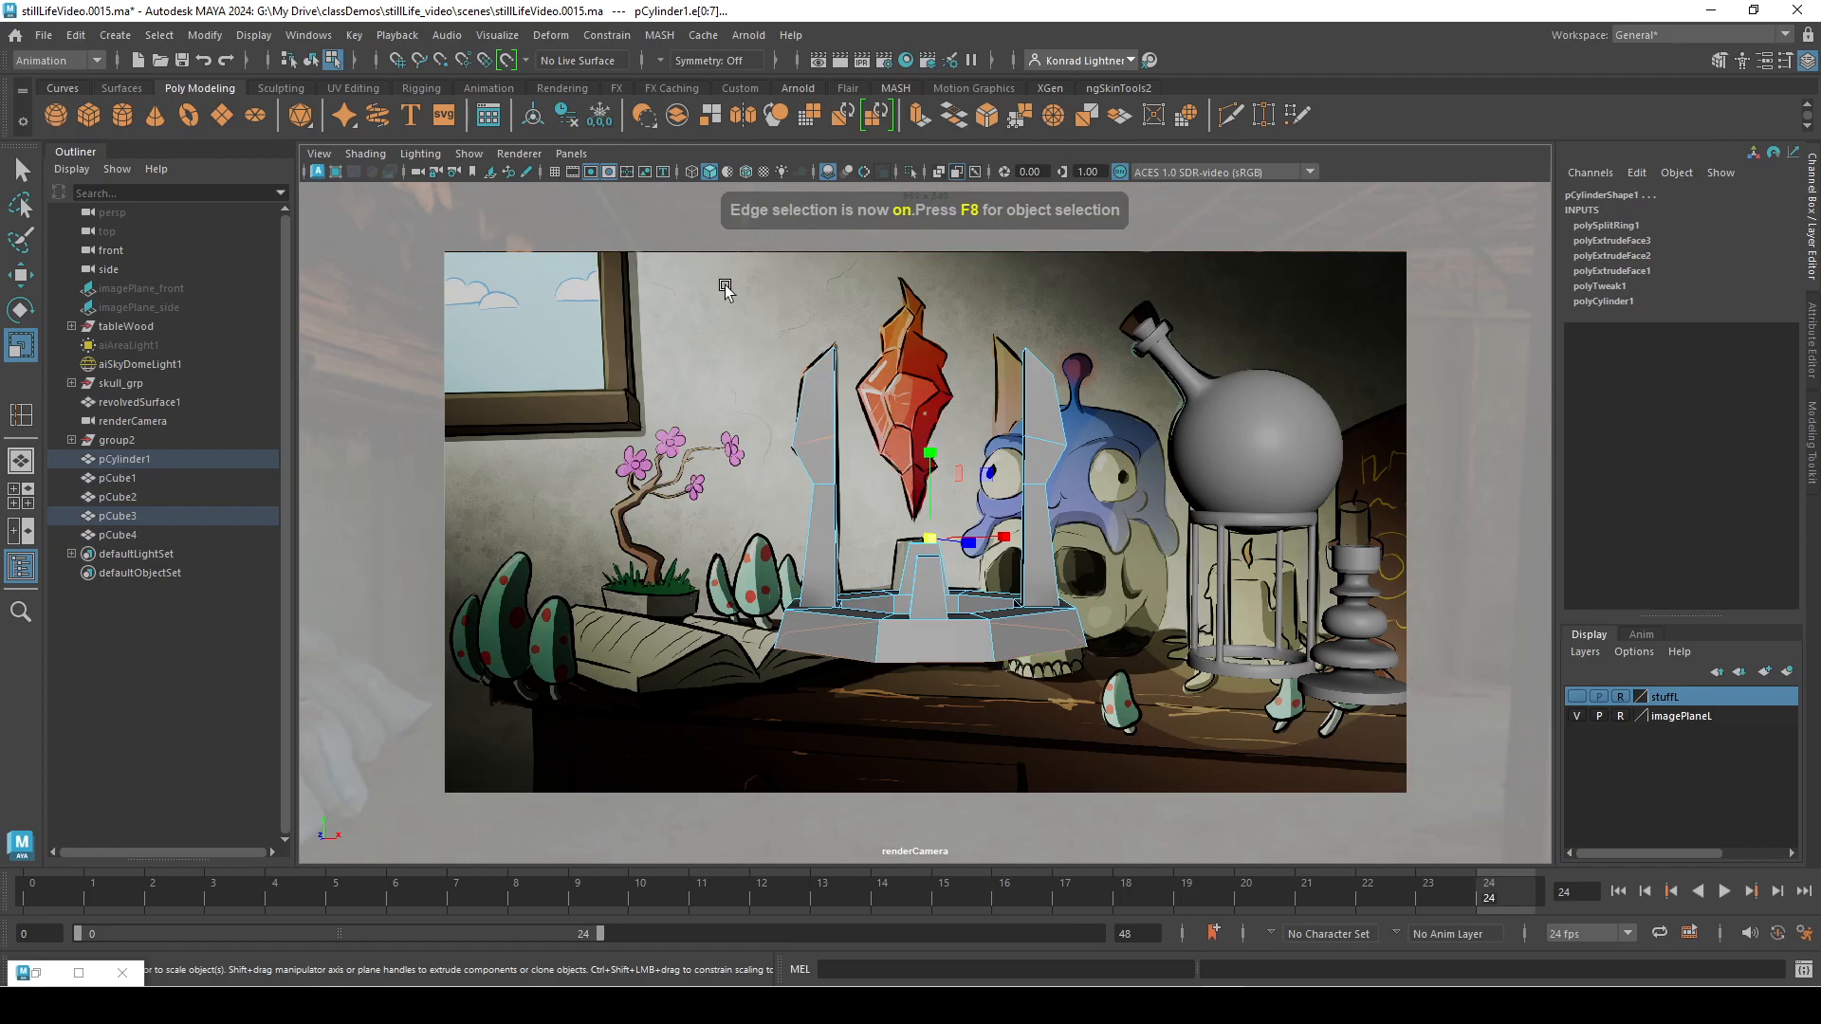
pyautogui.moveTo(638, 244); pyautogui.dragTo(1431, 790)
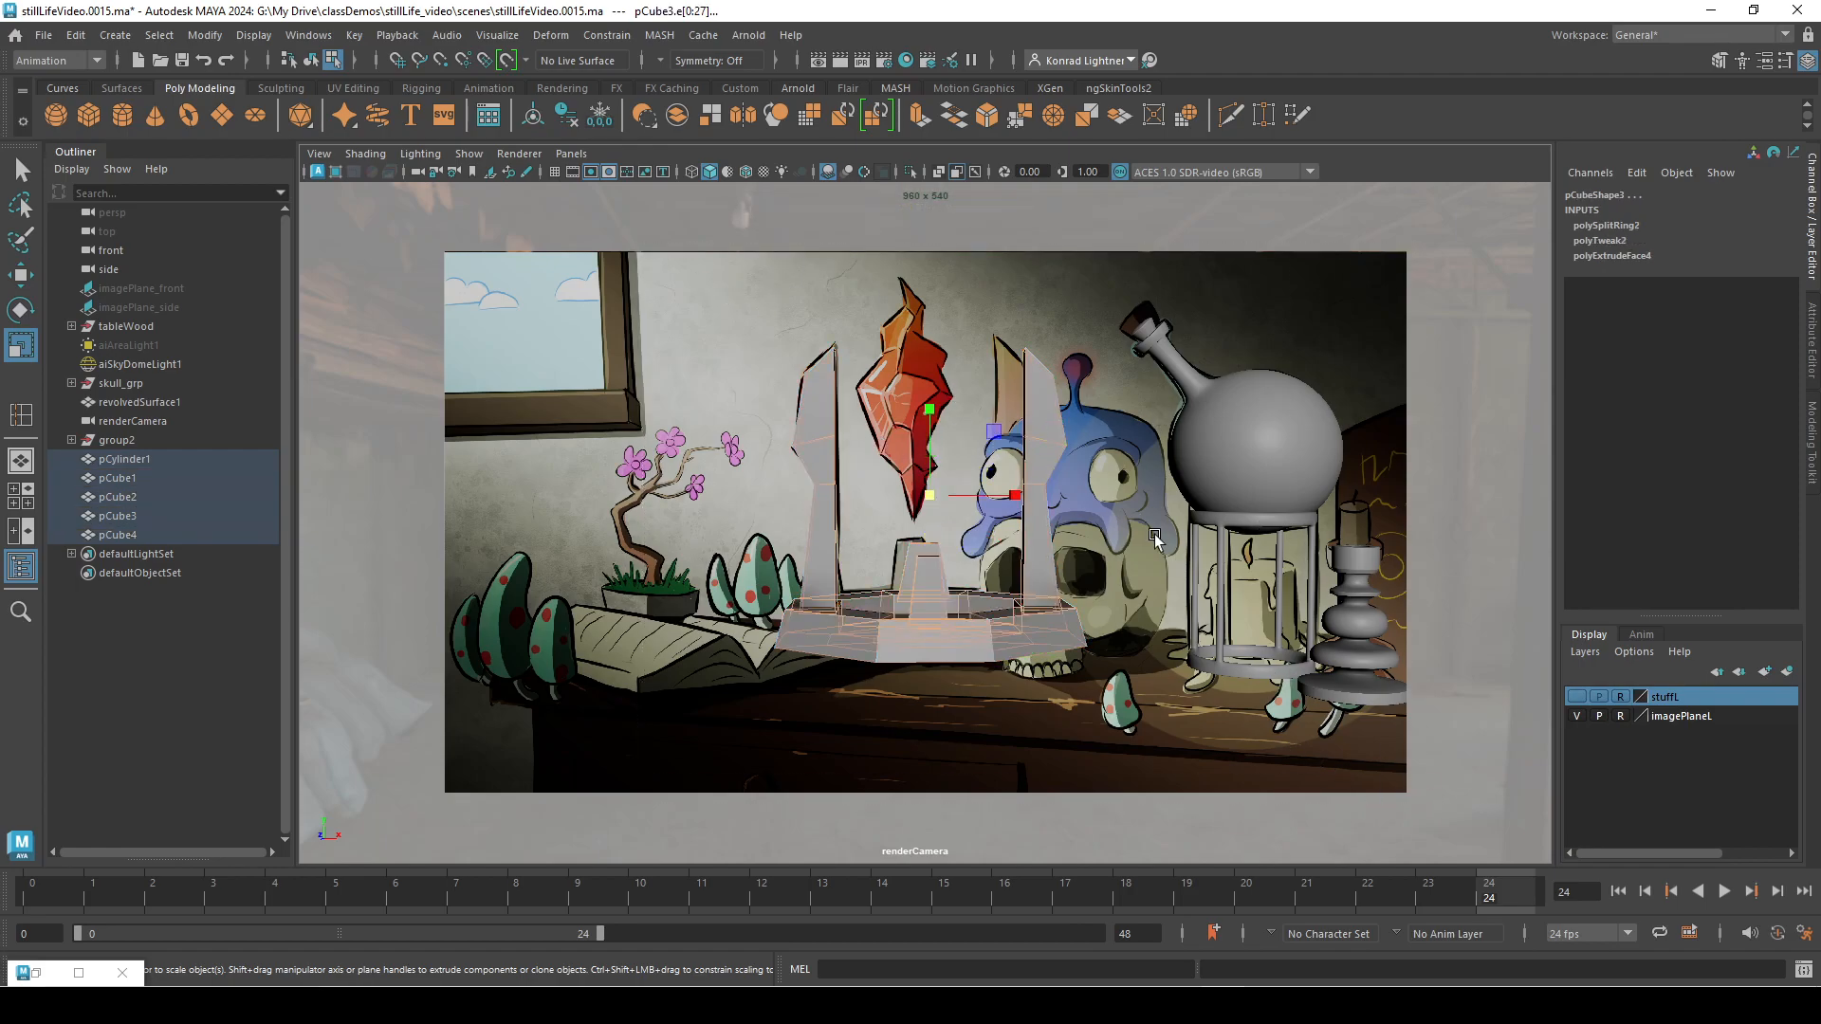
# Step: Bevel all the selected edges with a Fraction of 0.1
pyautogui.keyDown('shift'); pyautogui.rightClick(760, 354); pyautogui.keyUp('shift')
pyautogui.keyDown('shift'); pyautogui.moveTo(758, 354); pyautogui.dragTo(862, 359, button='right'); pyautogui.keyUp('shift')
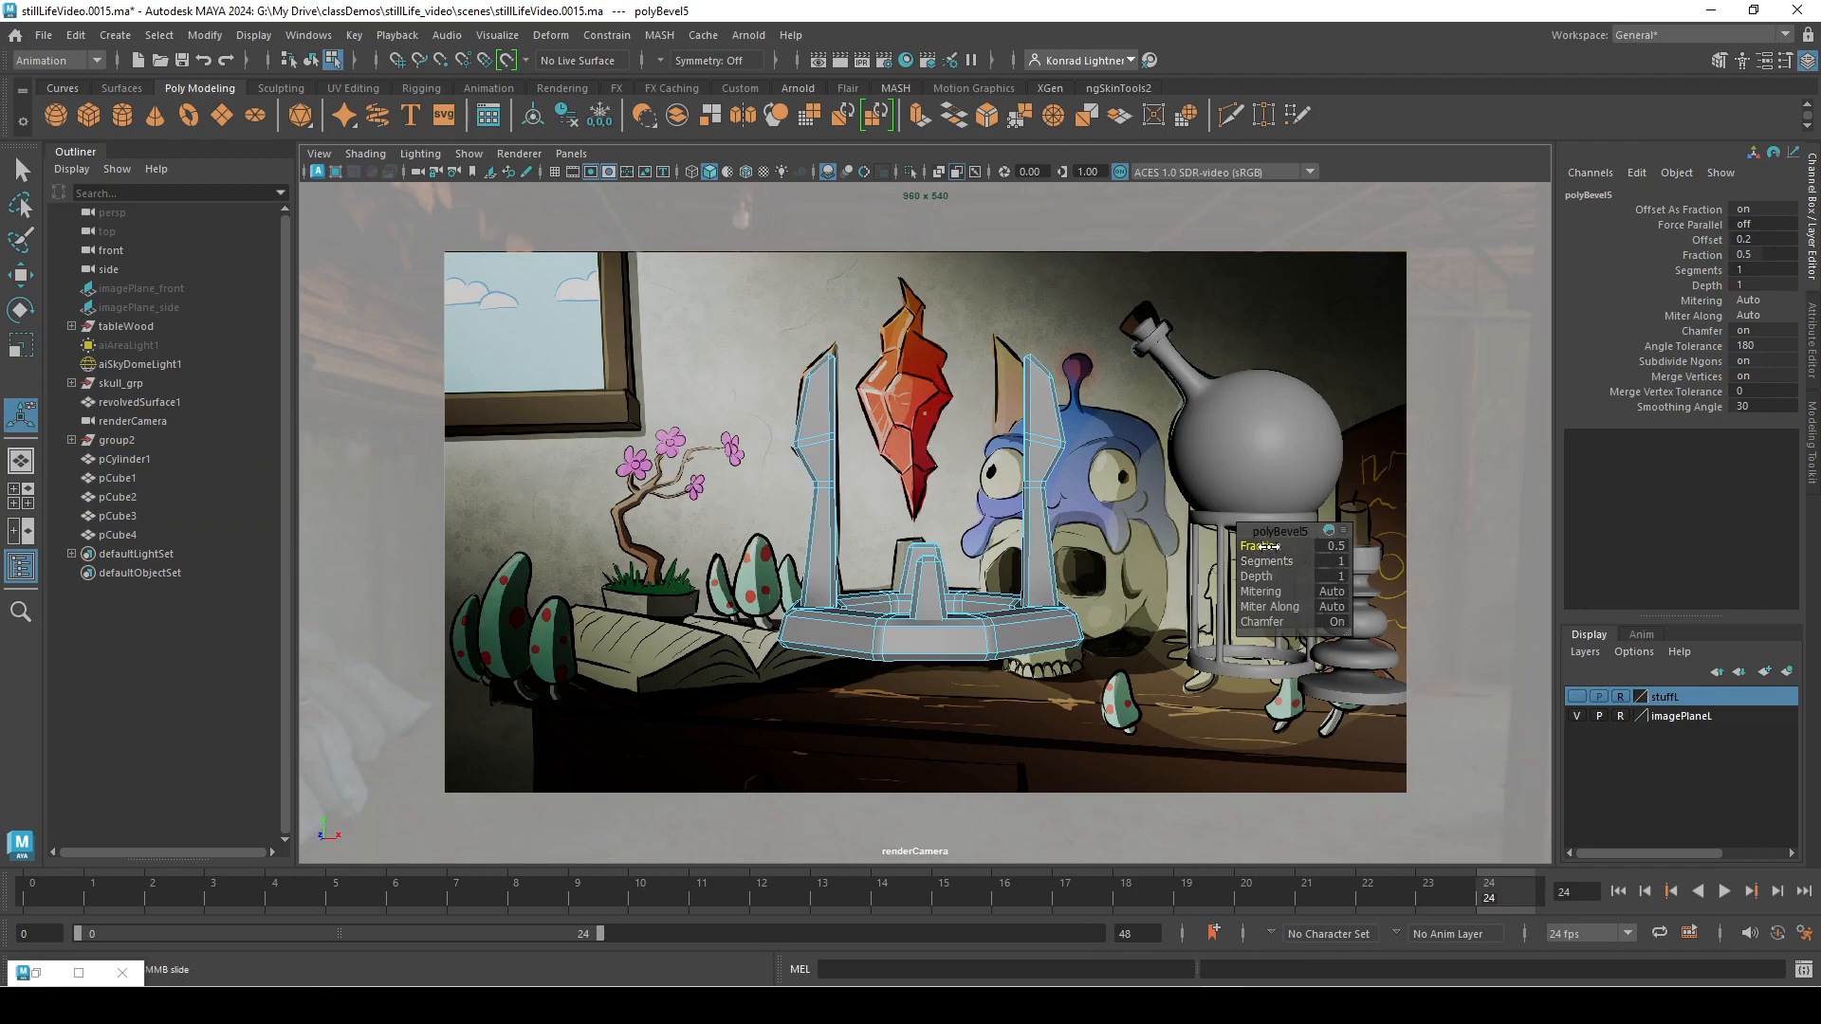
pyautogui.moveTo(1269, 546); pyautogui.dragTo(1326, 559, button='middle')
pyautogui.click(1334, 547)
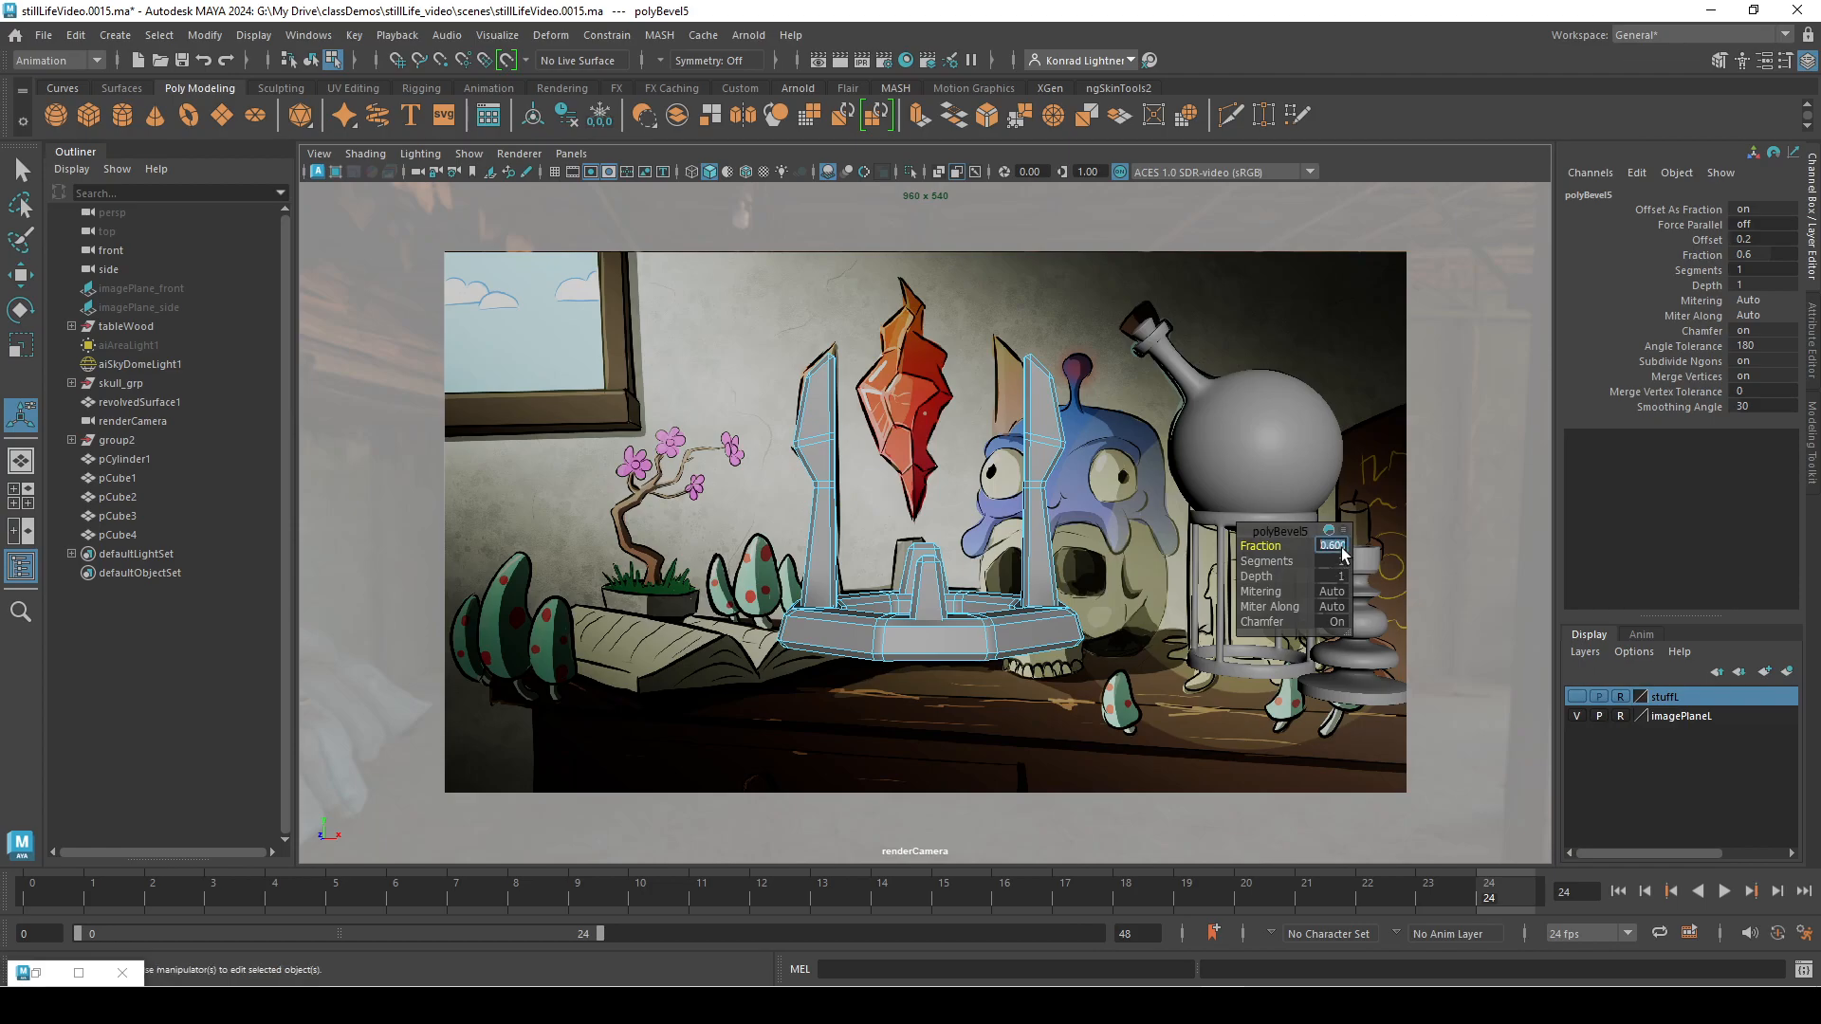
pyautogui.write('.1')
pyautogui.press('Return')
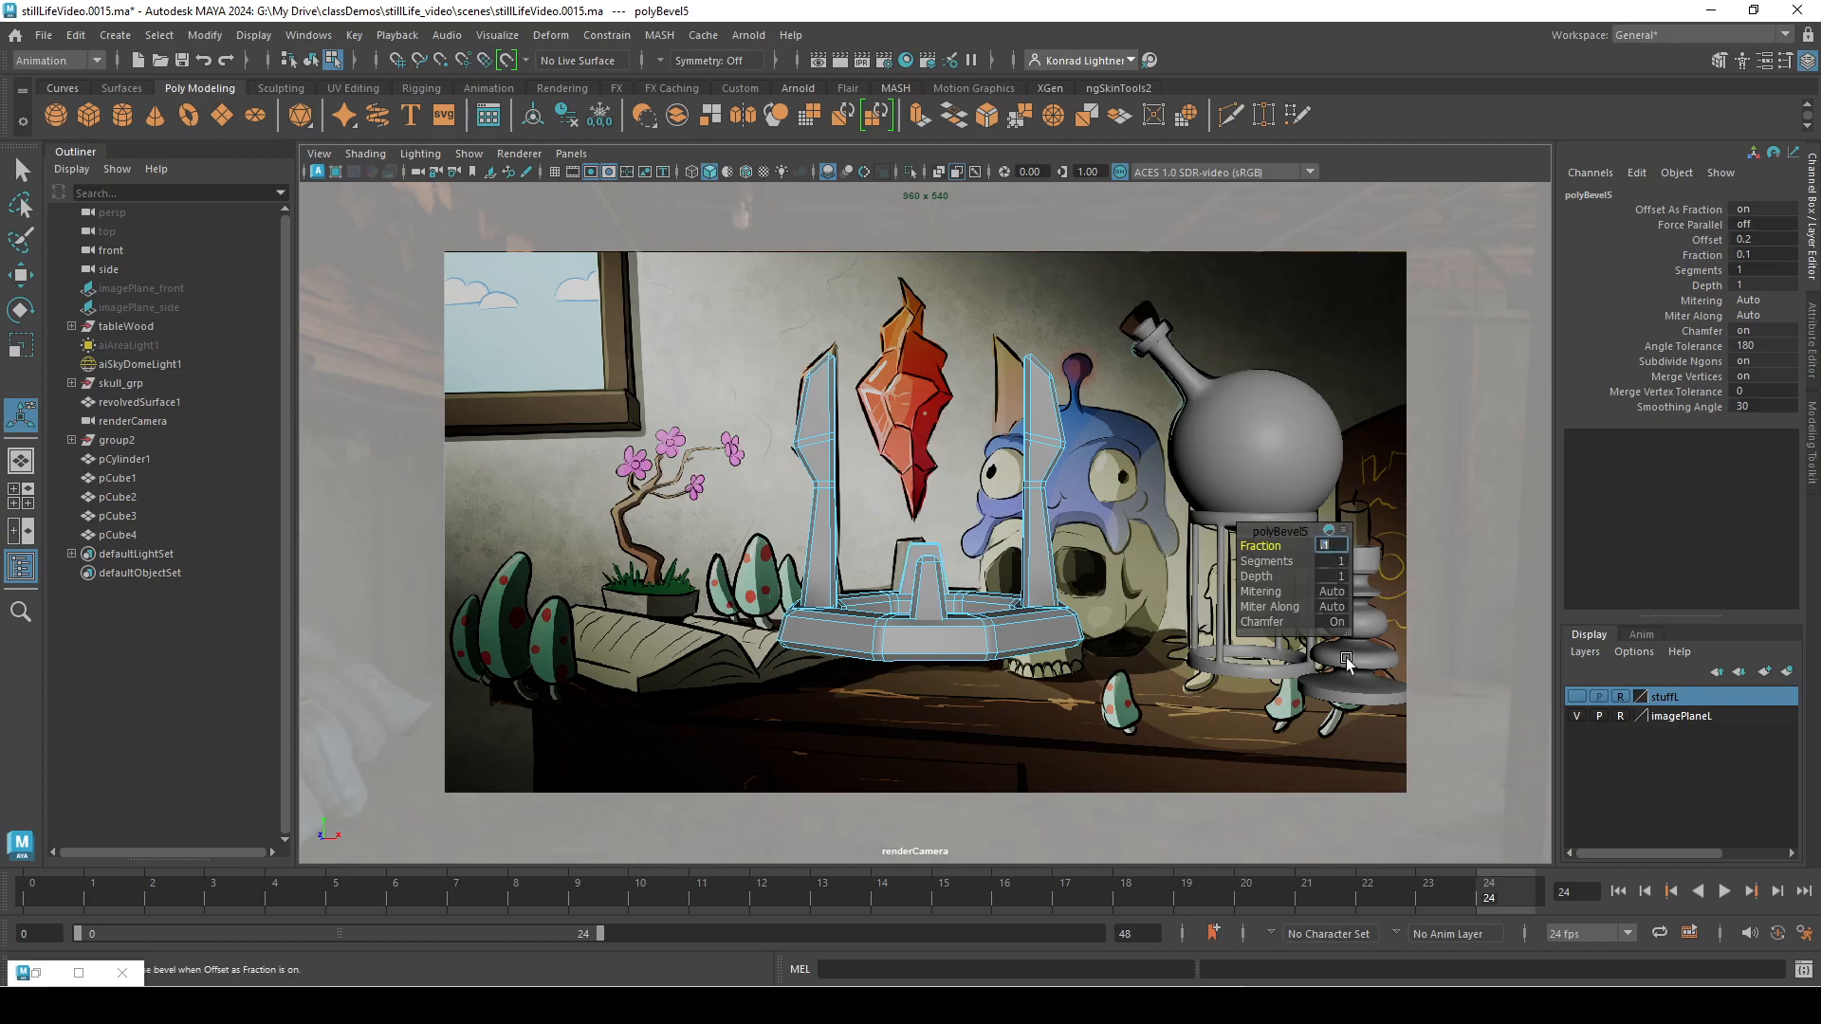
# Step: Select the front pillar on its own to inspect its bevel, and undo back to the shared bevel settings
pyautogui.click(1345, 561)
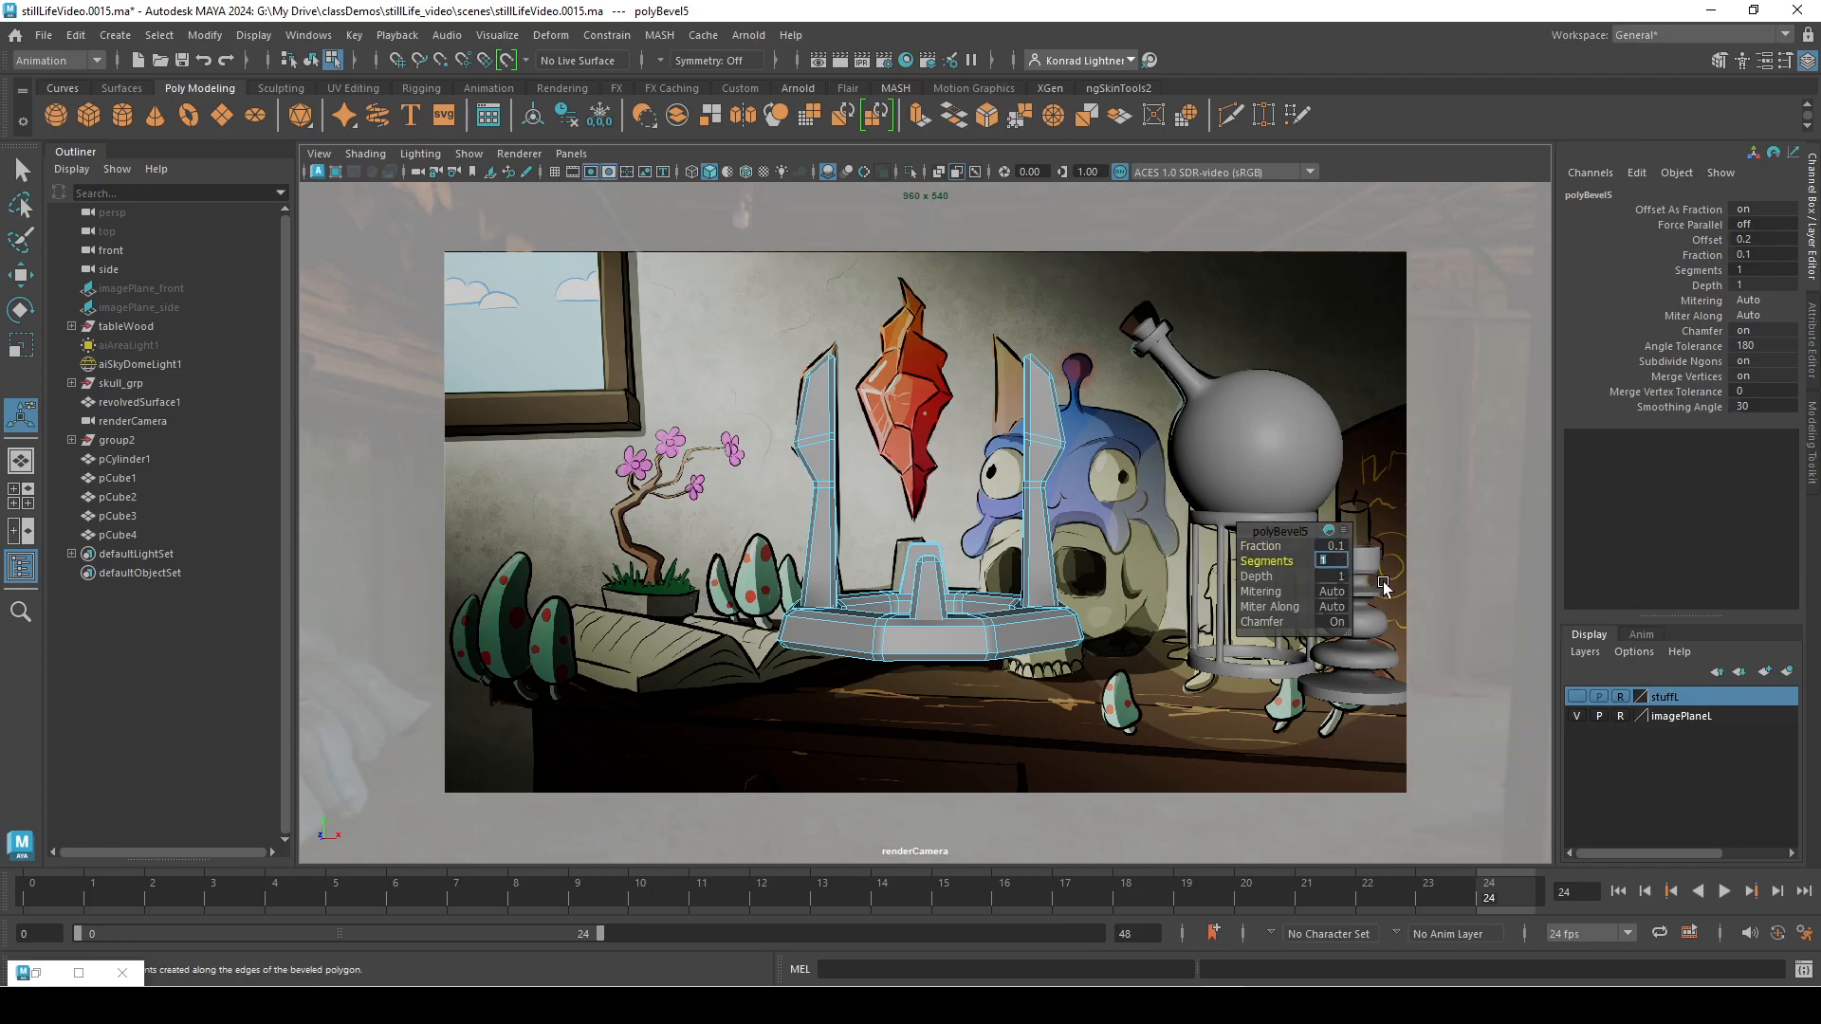
pyautogui.click(1235, 769)
pyautogui.click(960, 628)
pyautogui.moveTo(912, 562); pyautogui.dragTo(1029, 403, button='right')
pyautogui.press('q')
pyautogui.click(952, 568)
pyautogui.click(931, 582)
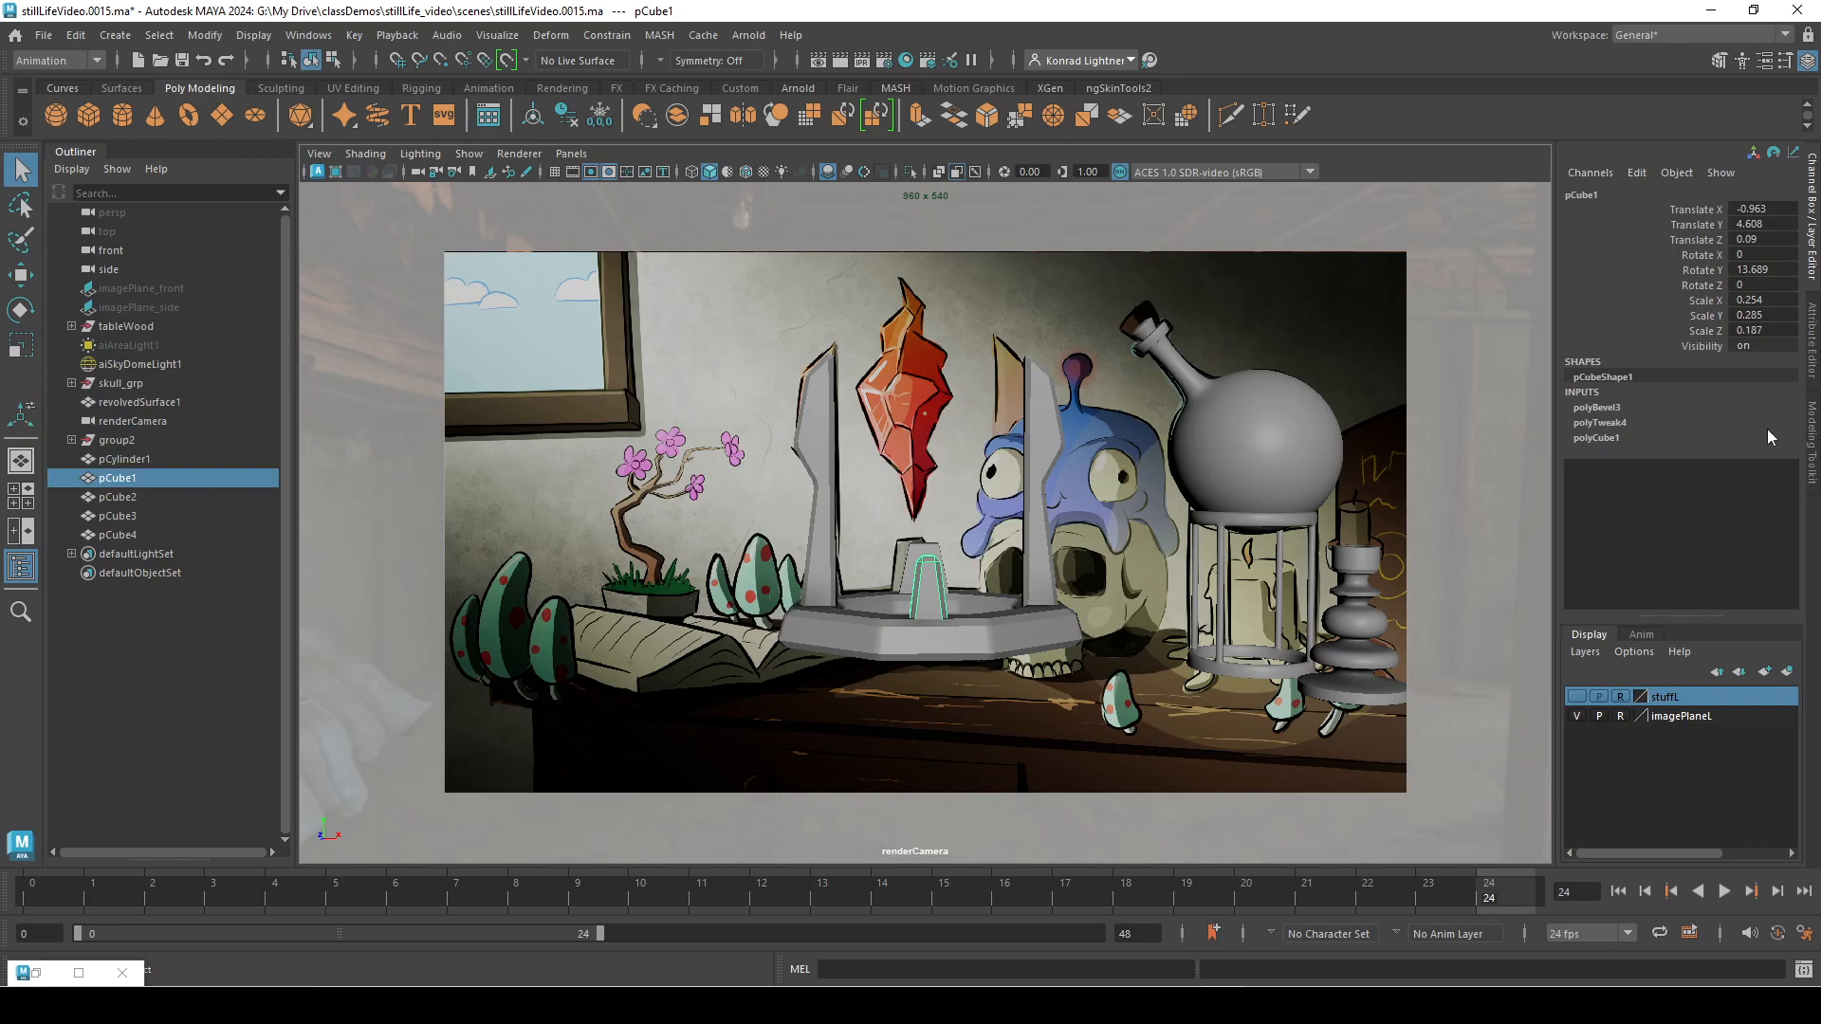
pyautogui.hotkey('ctrl', 'z')
pyautogui.hotkey('ctrl', 'z')
pyautogui.hotkey('ctrl', 'z')
pyautogui.hotkey('ctrl', 'z')
pyautogui.hotkey('ctrl', 'z')
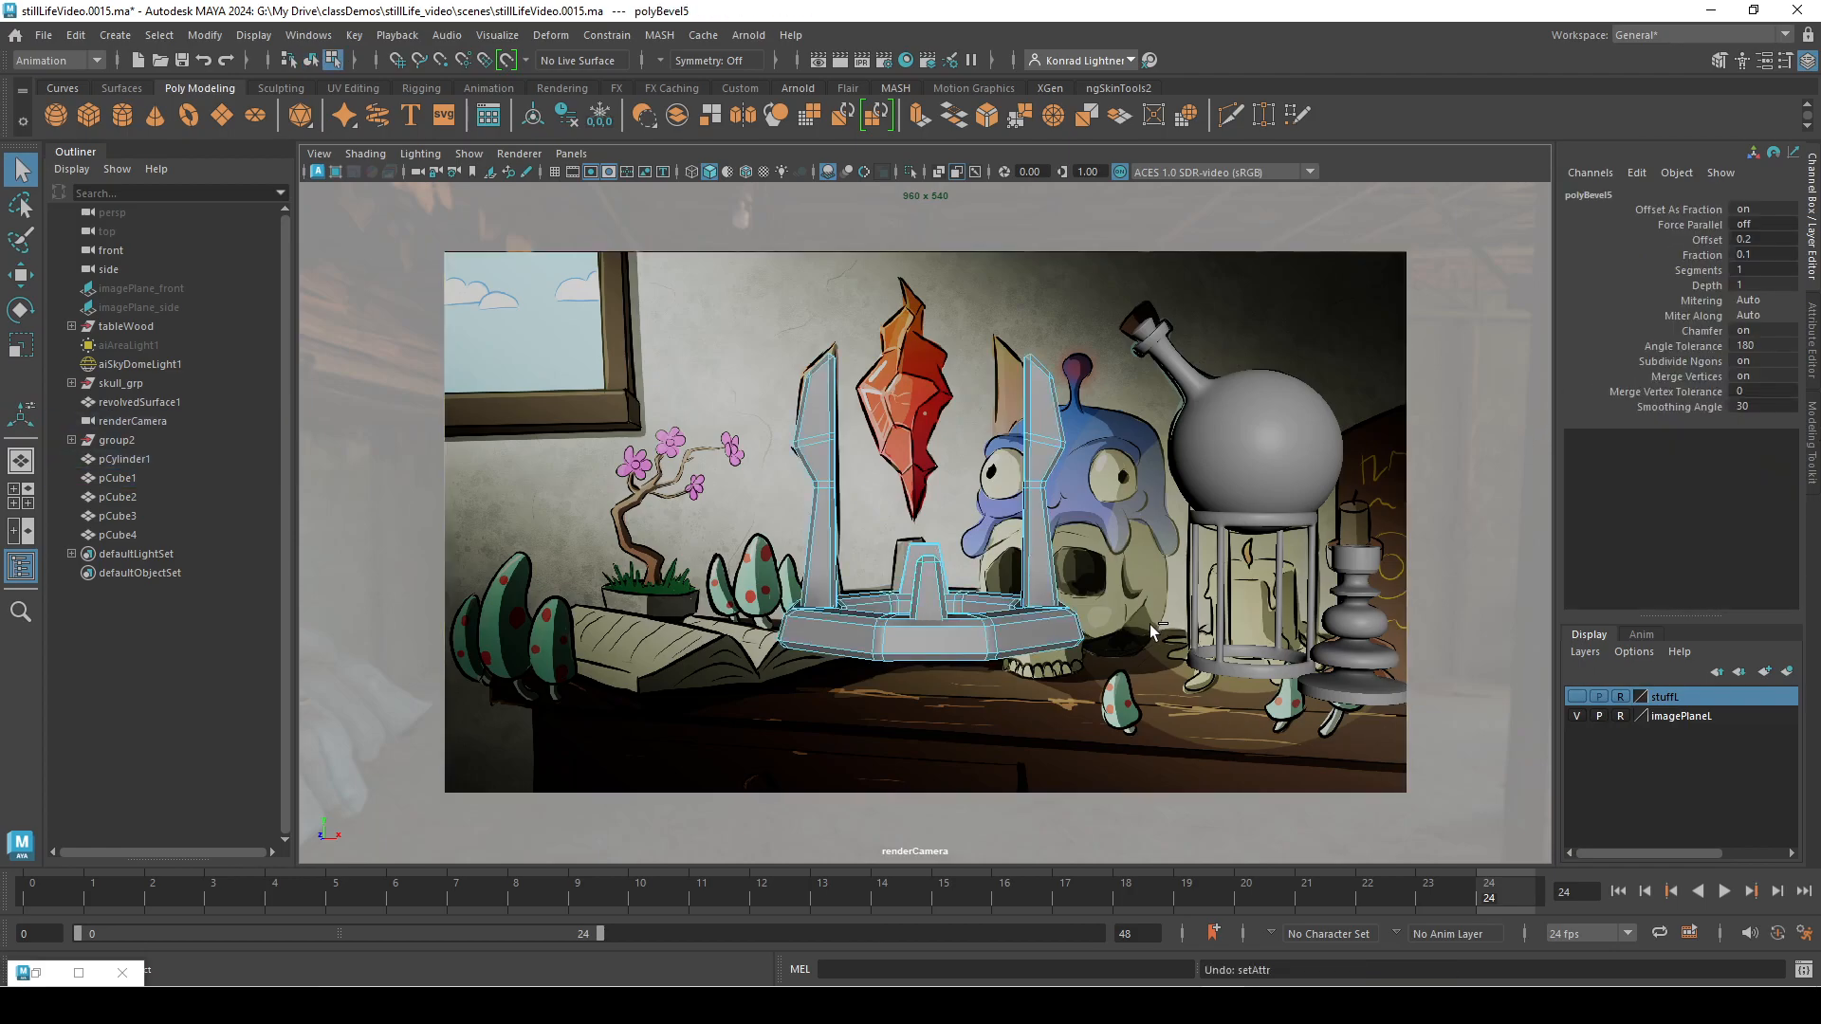
# Step: Undo the existing bevel and reselect every edge of the base, short pillars and spires in edge mode
pyautogui.hotkey('ctrl', 'z')
pyautogui.hotkey('ctrl', 'z')
pyautogui.hotkey('ctrl', 'z')
pyautogui.moveTo(1054, 416); pyautogui.dragTo(1055, 384, button='right')
pyautogui.moveTo(759, 275); pyautogui.dragTo(1199, 831)
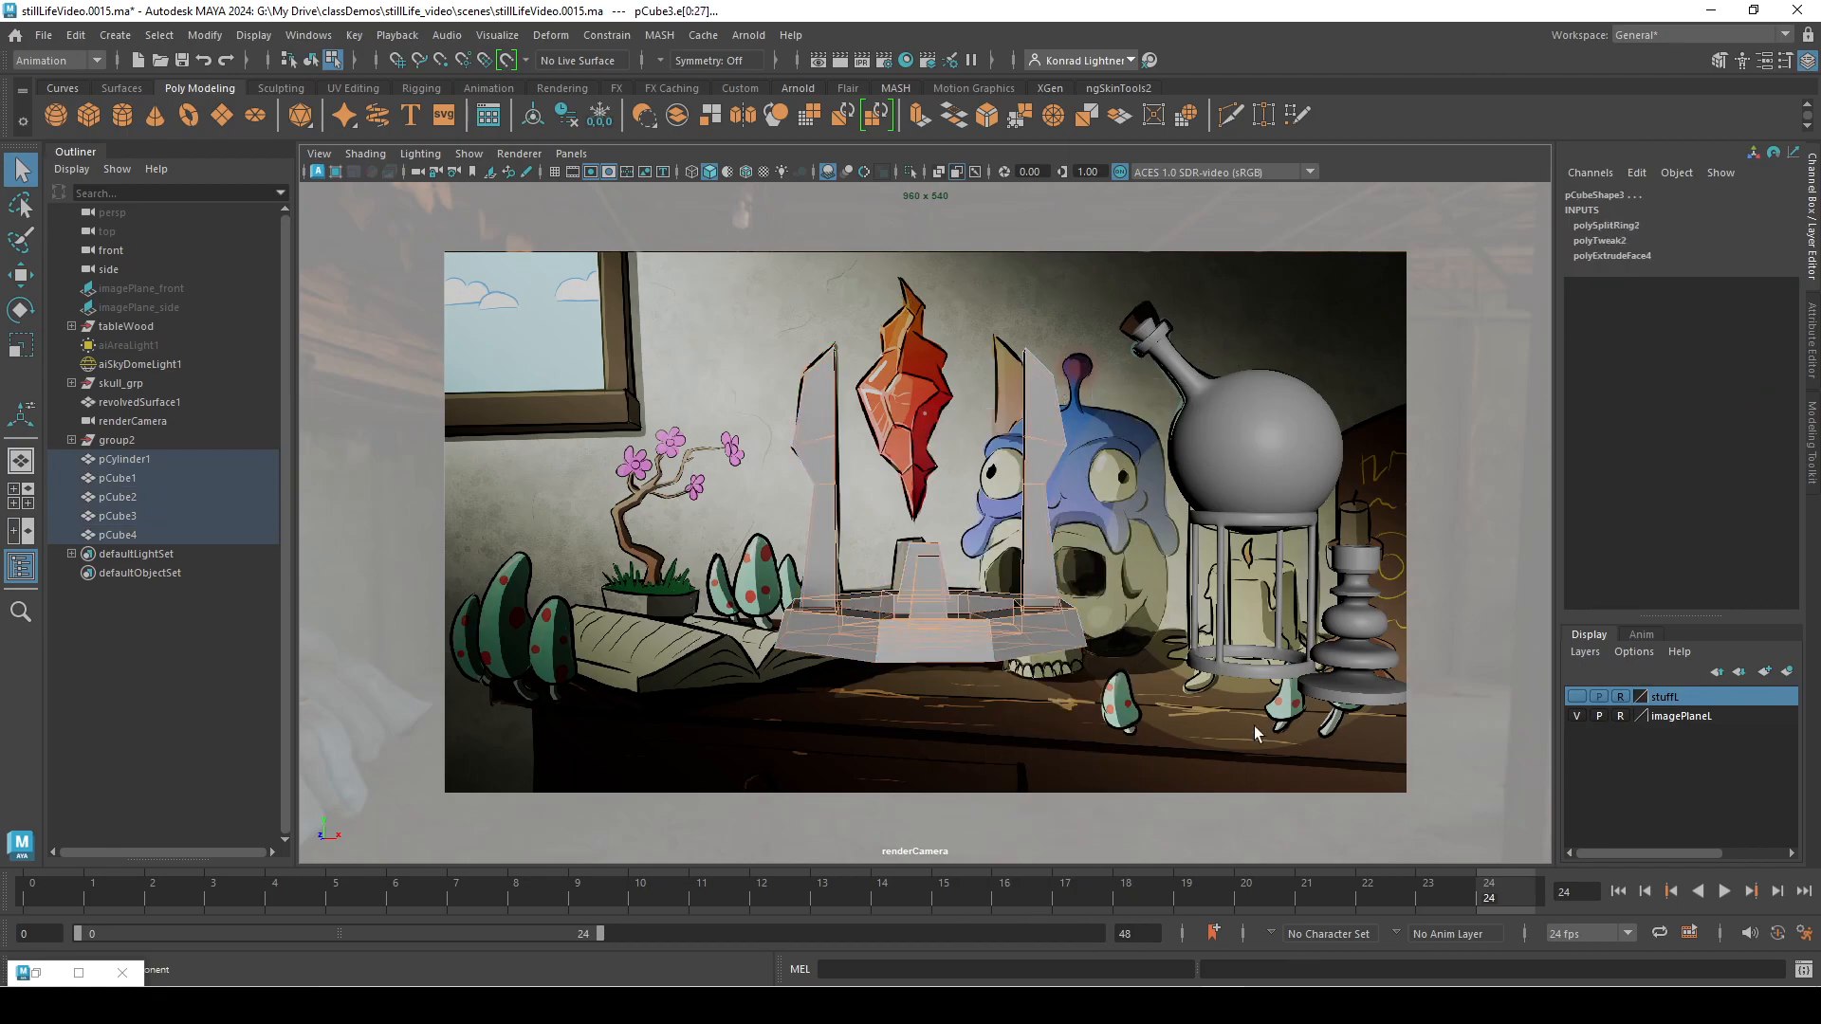
# Step: Bevel all the selected edges with a fractional Width of 0.1 and 3 Segments, and close the bevel options
pyautogui.keyDown('shift'); pyautogui.rightClick(895, 469); pyautogui.keyUp('shift')
pyautogui.click(1040, 464)
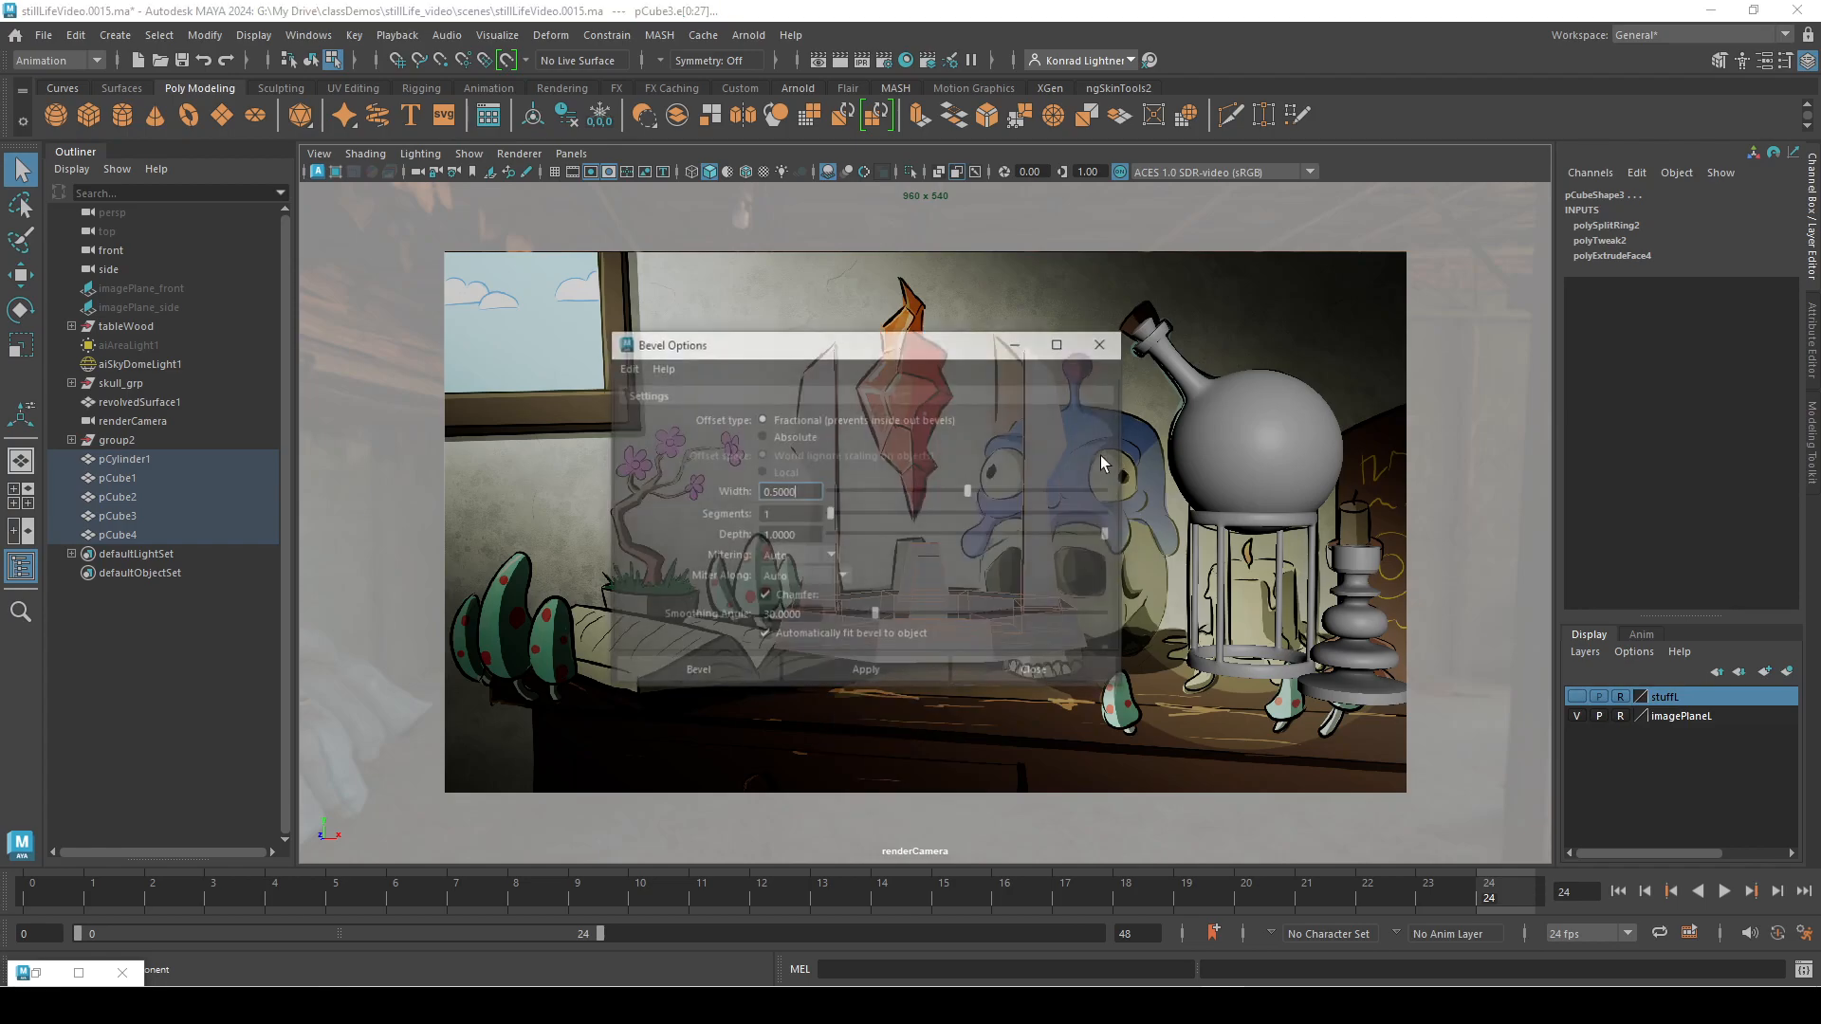
pyautogui.moveTo(893, 361); pyautogui.dragTo(576, 276)
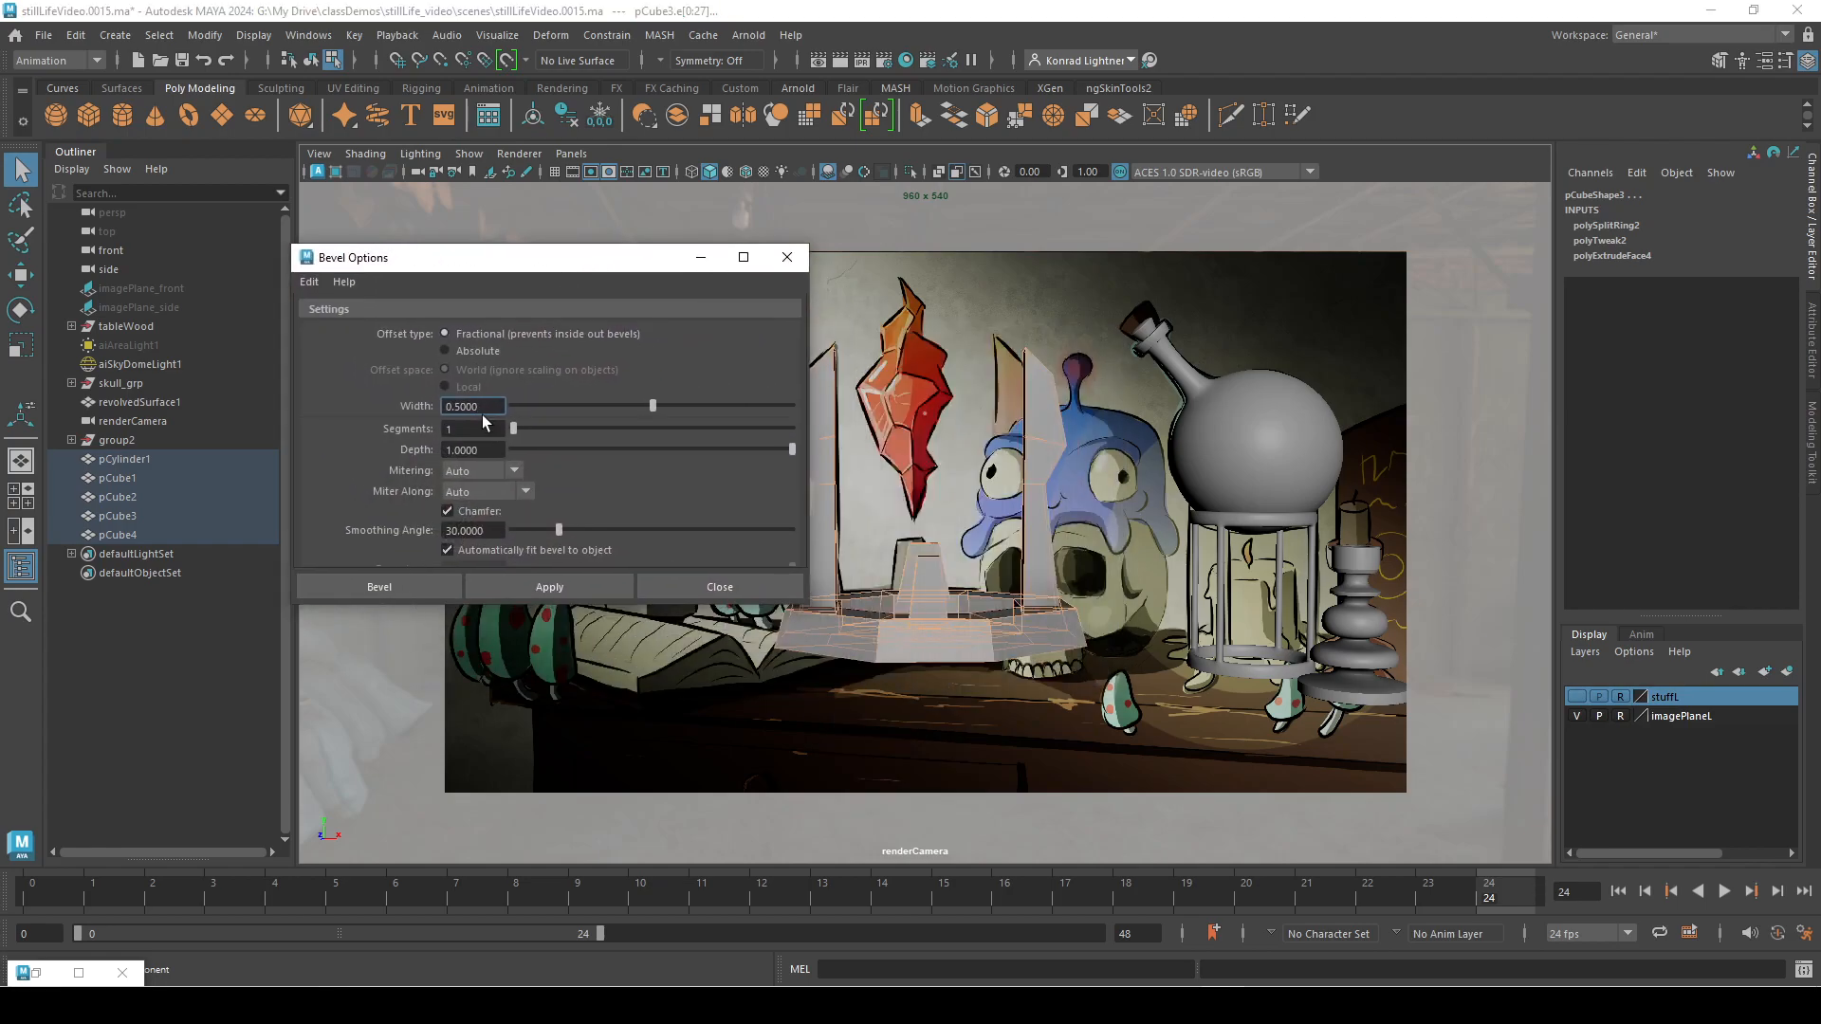
pyautogui.write('.1')
pyautogui.click(488, 432)
pyautogui.write('3')
pyautogui.click(561, 588)
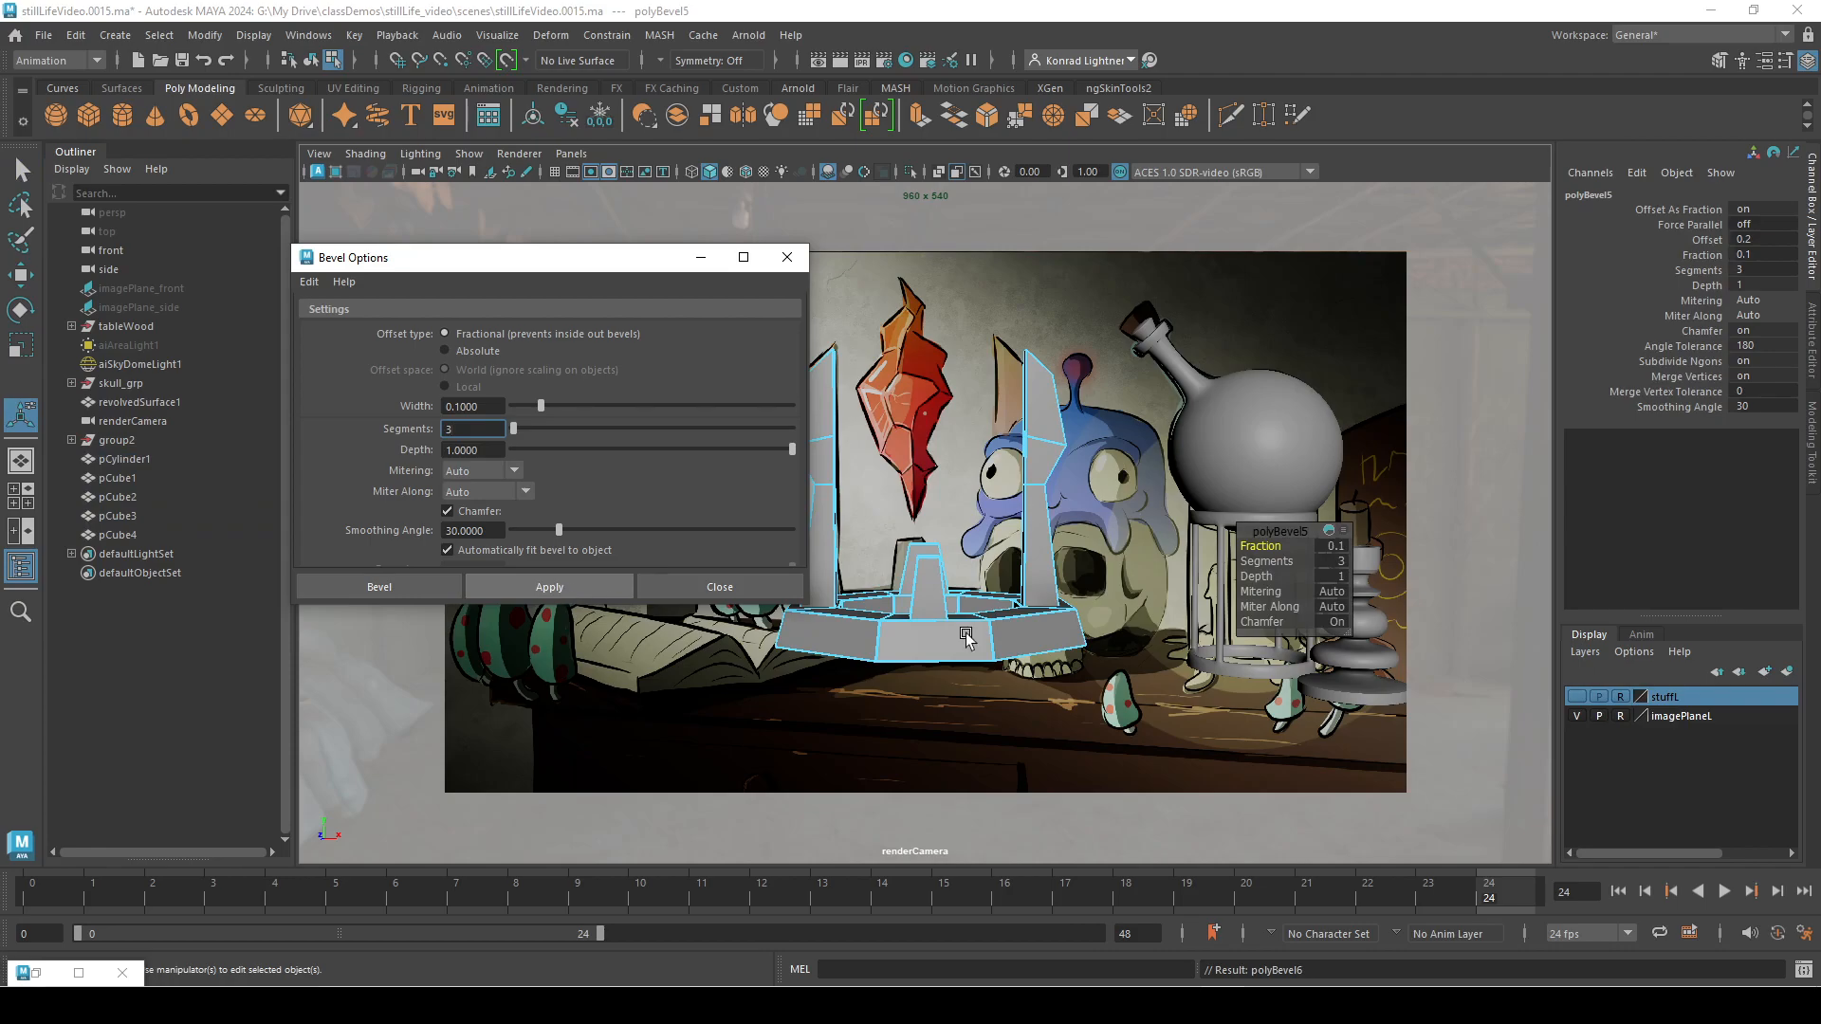
pyautogui.click(787, 257)
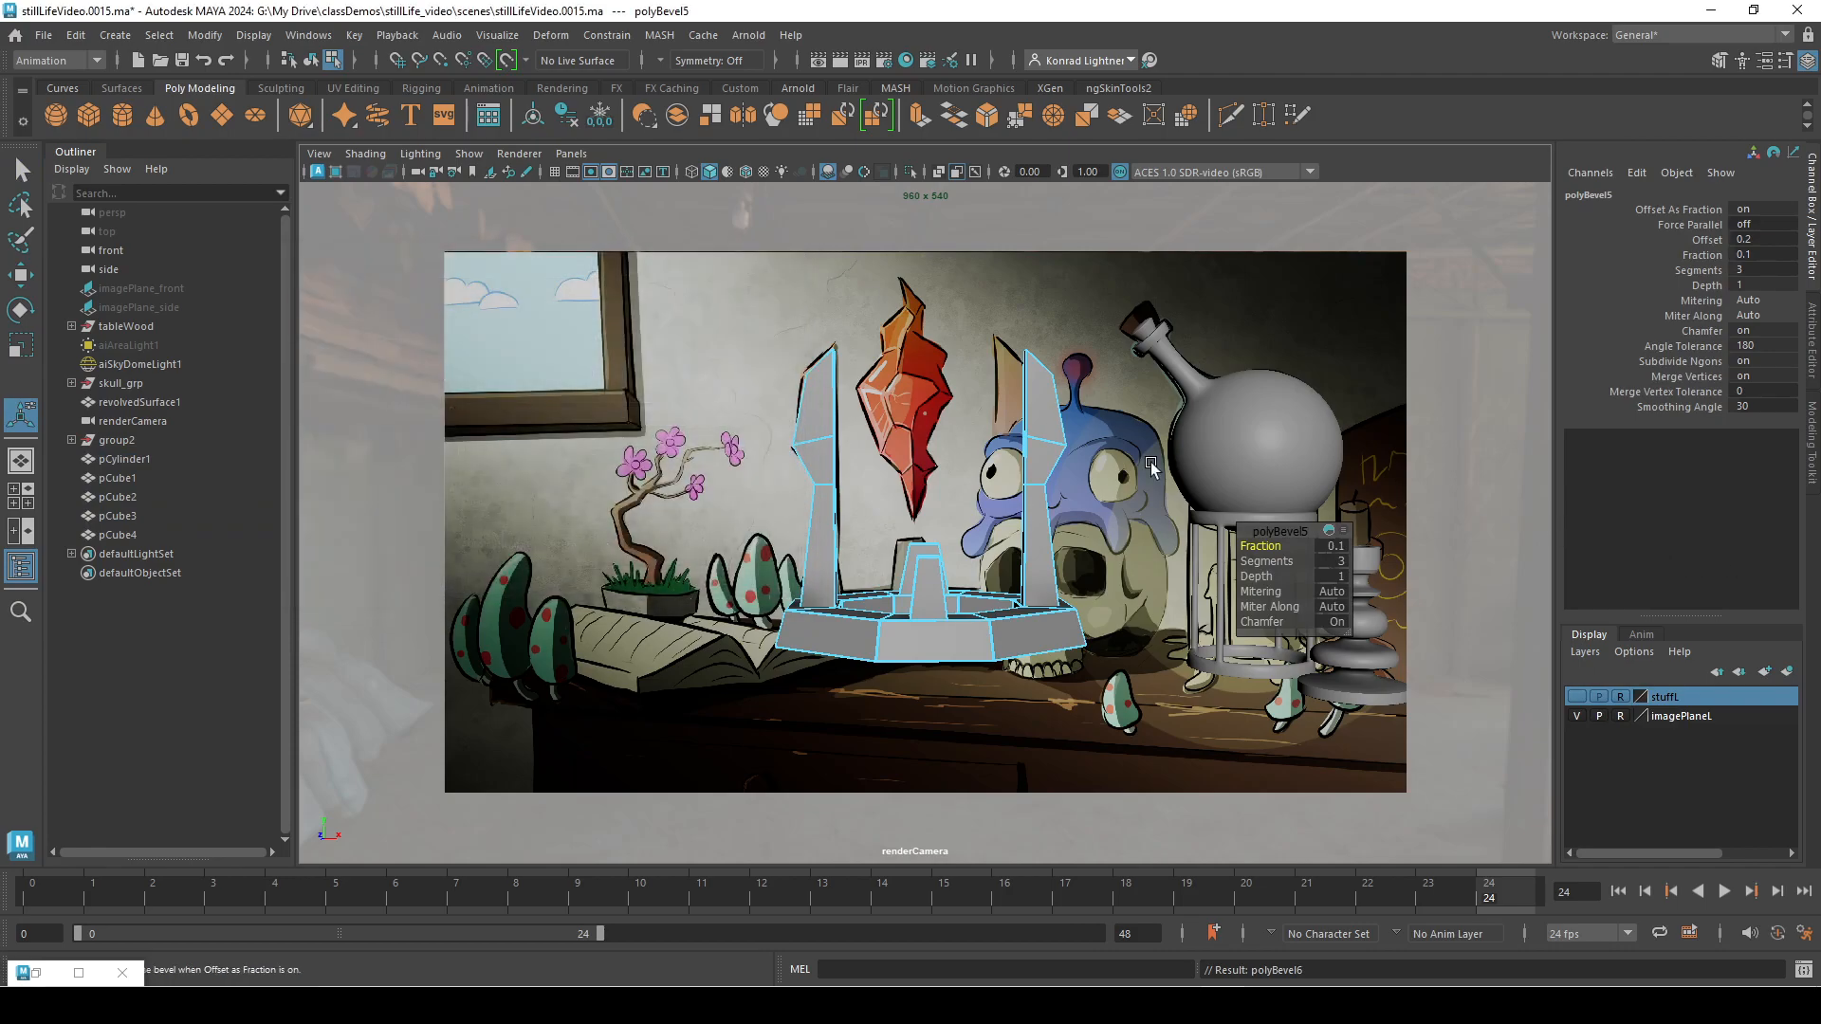
# Step: Turn on smooth preview for the bevelled pieces, return to object selection, and make the stuffL layer visible
pyautogui.press('3')
pyautogui.moveTo(1046, 444); pyautogui.dragTo(1142, 416, button='right')
pyautogui.click(1188, 415)
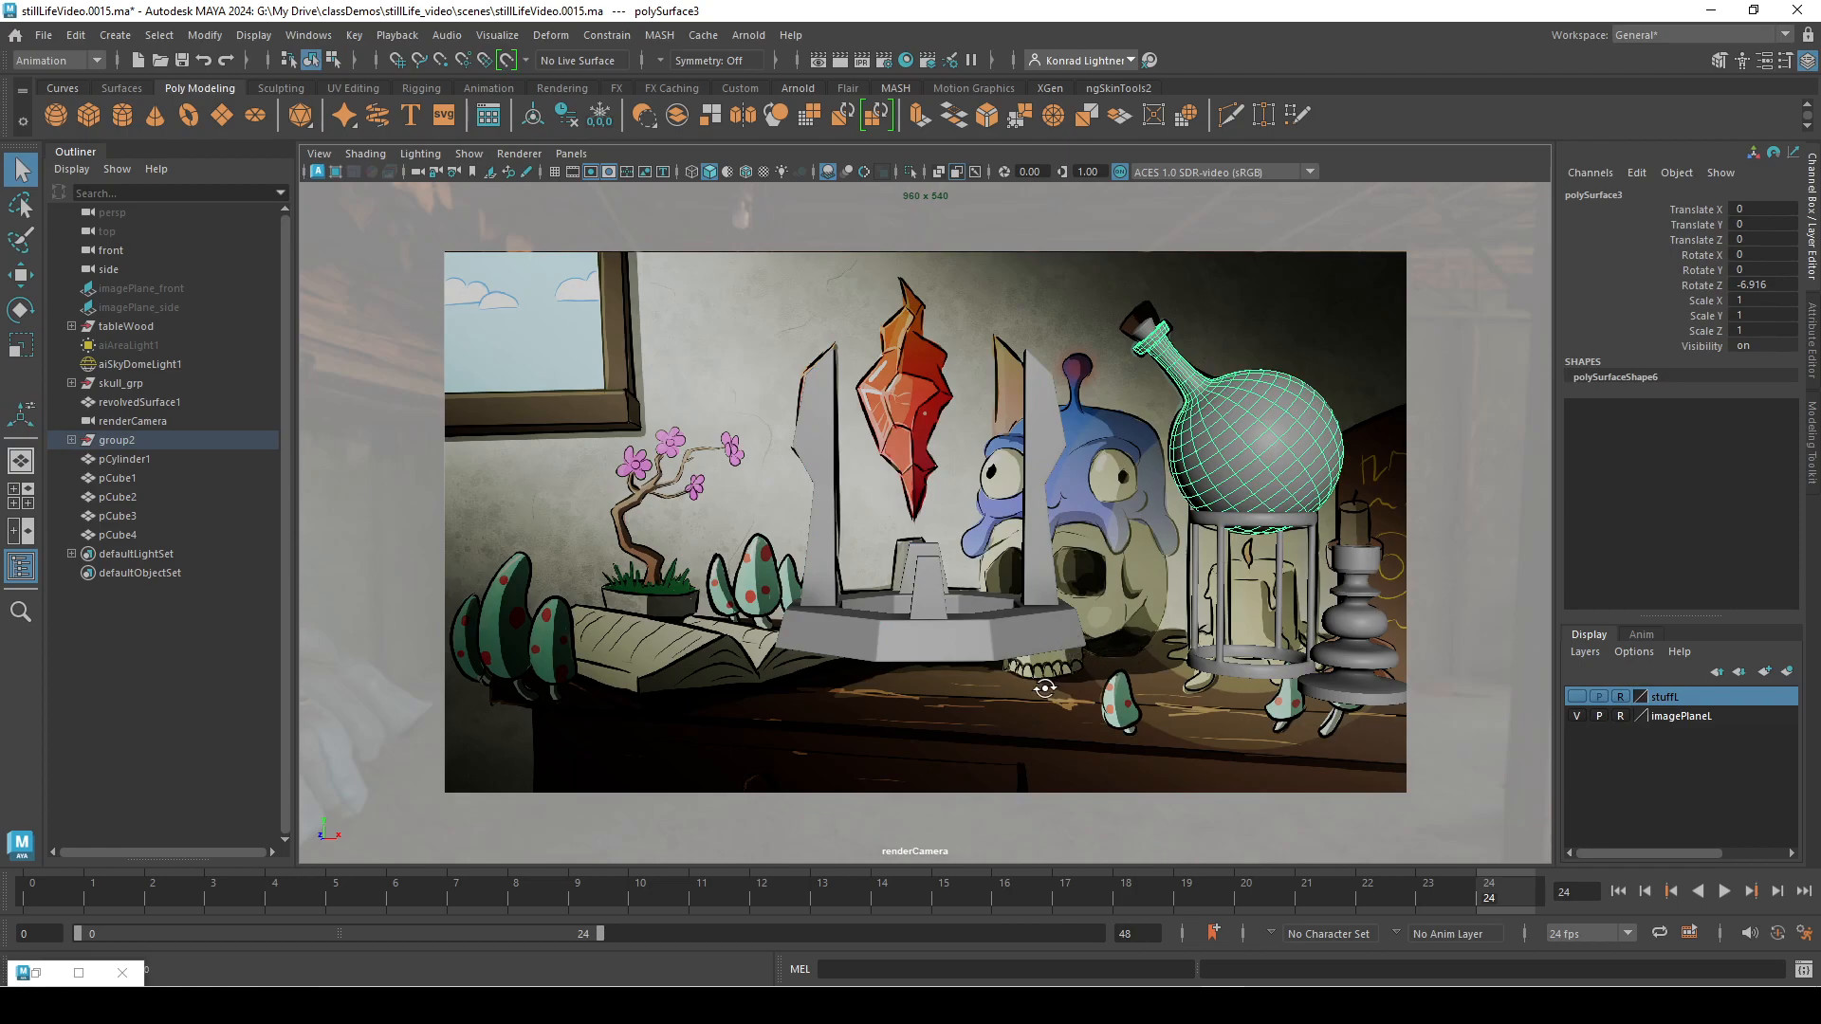
pyautogui.click(1578, 697)
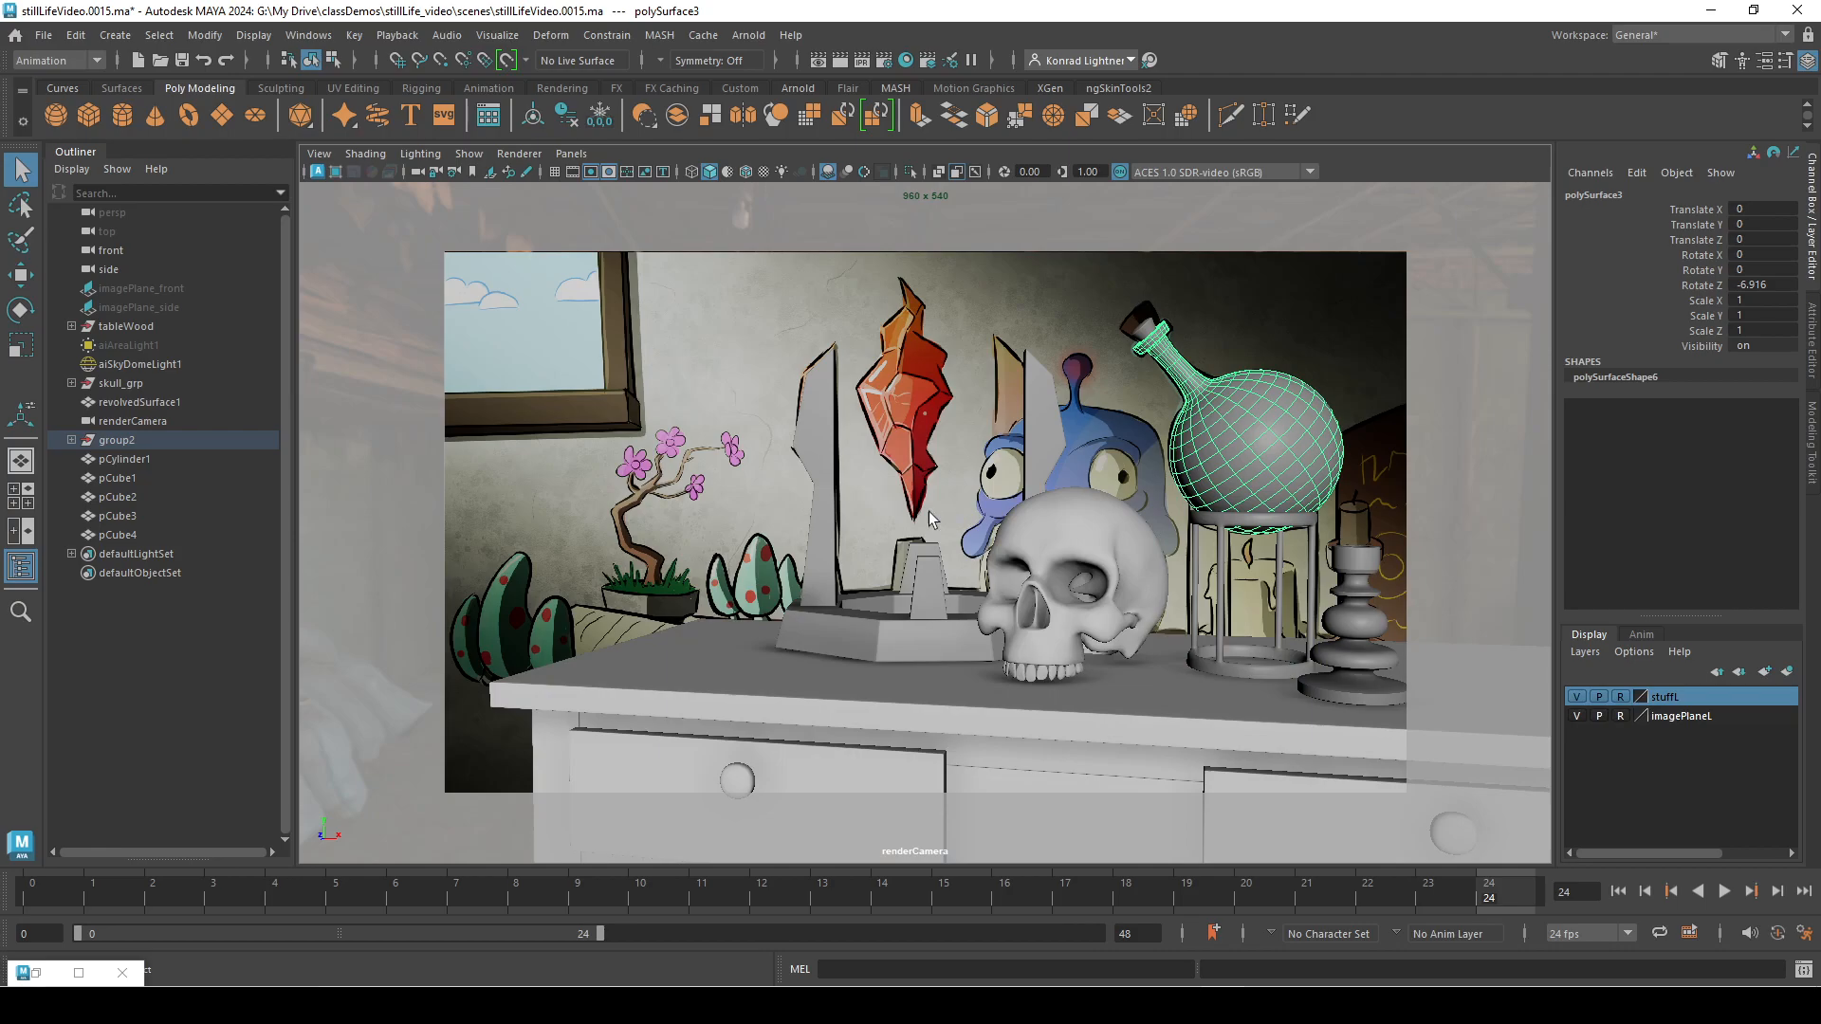